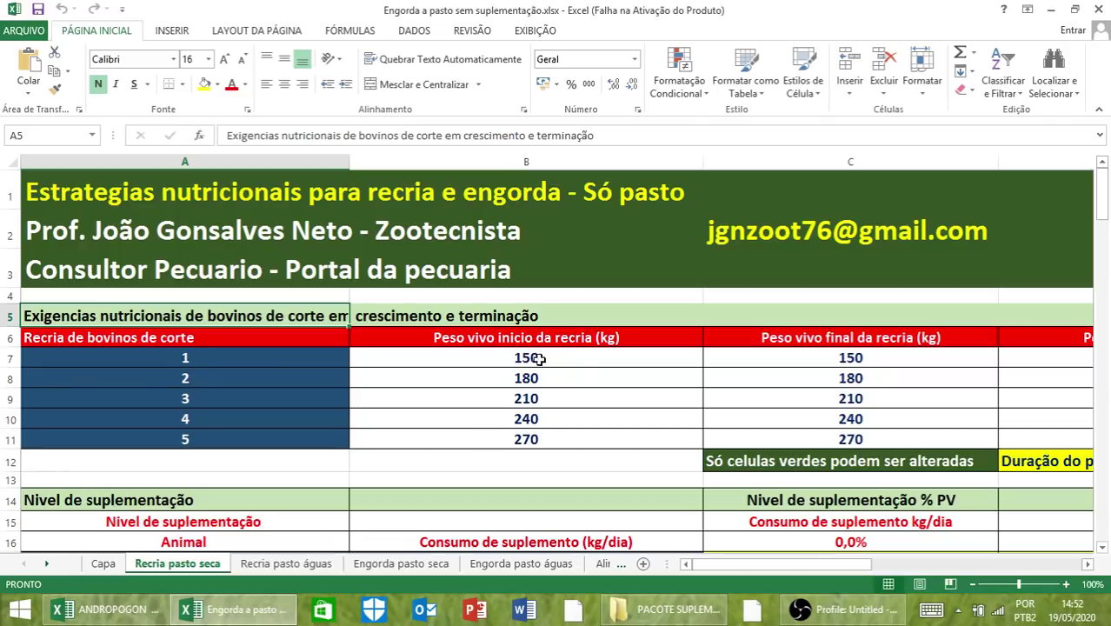
Step: Review the starting live weights of the five rearing cattle in B7:B11 on the Recria pasto seca sheet
{"action": "left_click", "coordinate": [591, 360]}
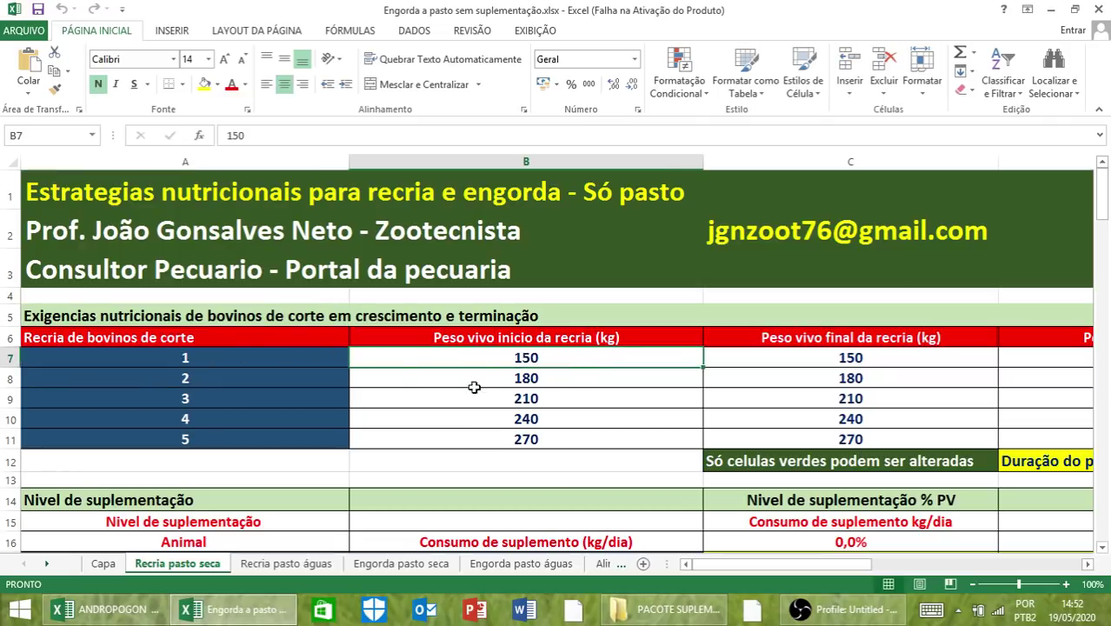
{"action": "left_click", "coordinate": [588, 380]}
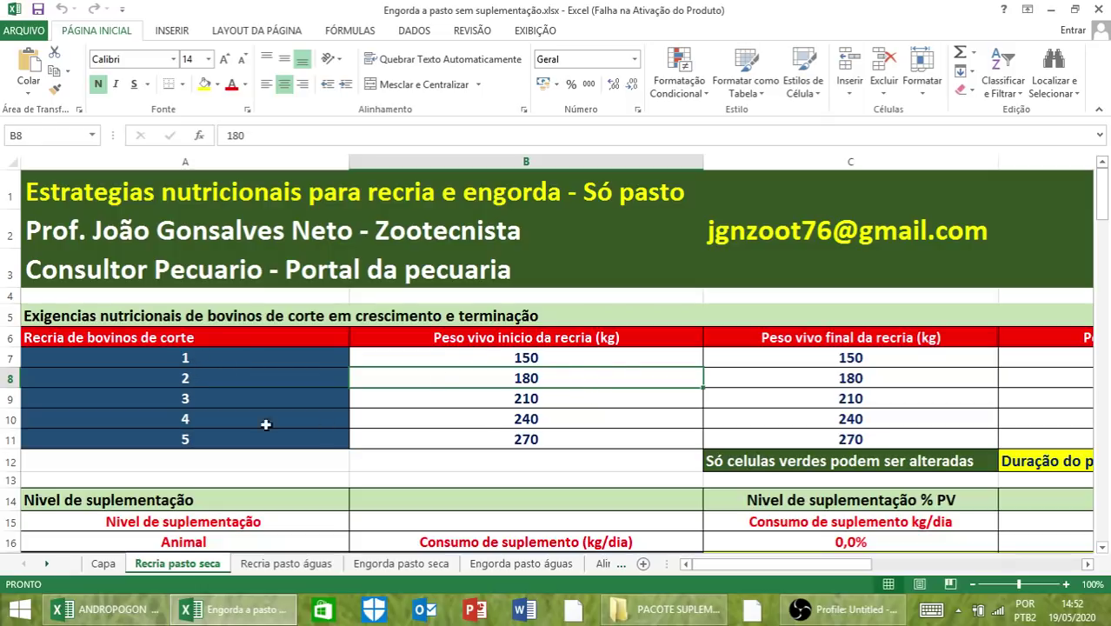
{"action": "left_click", "coordinate": [576, 403]}
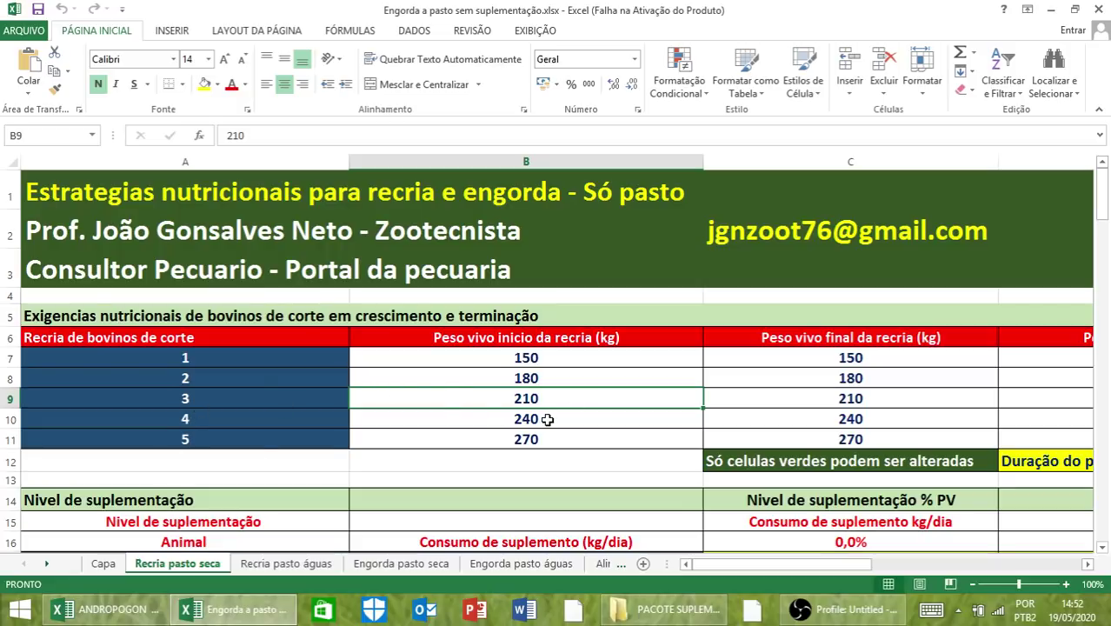
{"action": "left_click", "coordinate": [546, 419]}
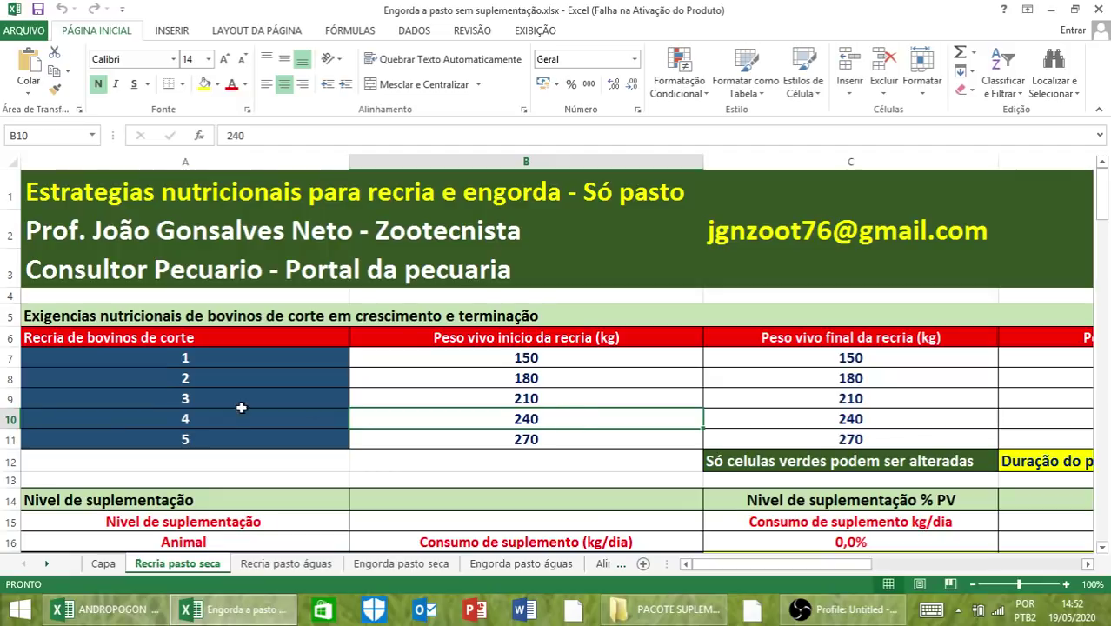
{"action": "left_click", "coordinate": [519, 438]}
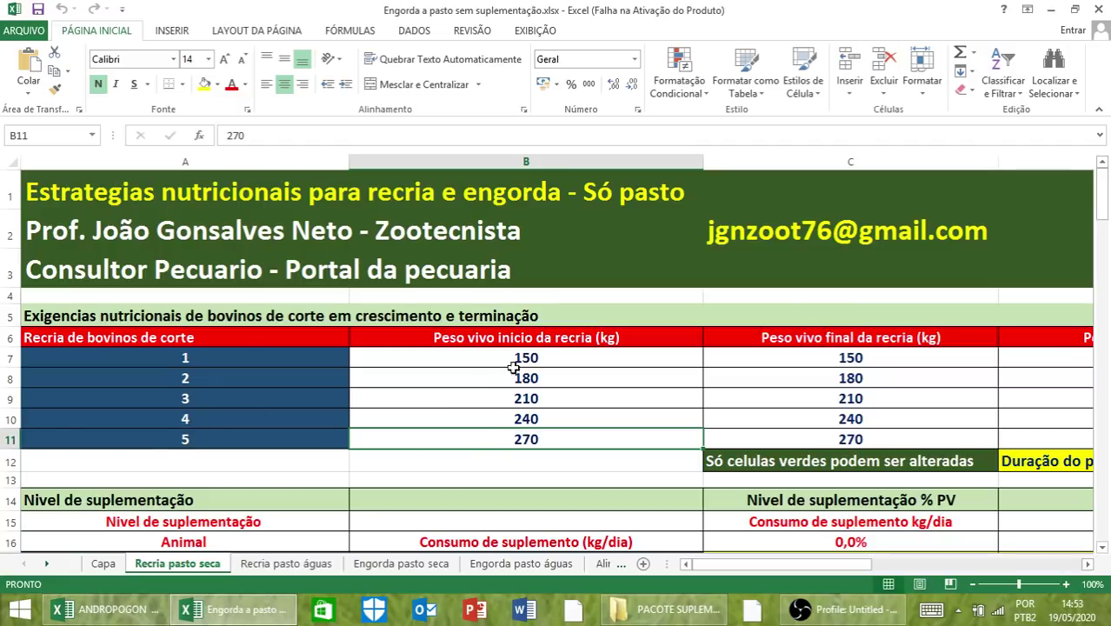
{"action": "left_click", "coordinate": [514, 365]}
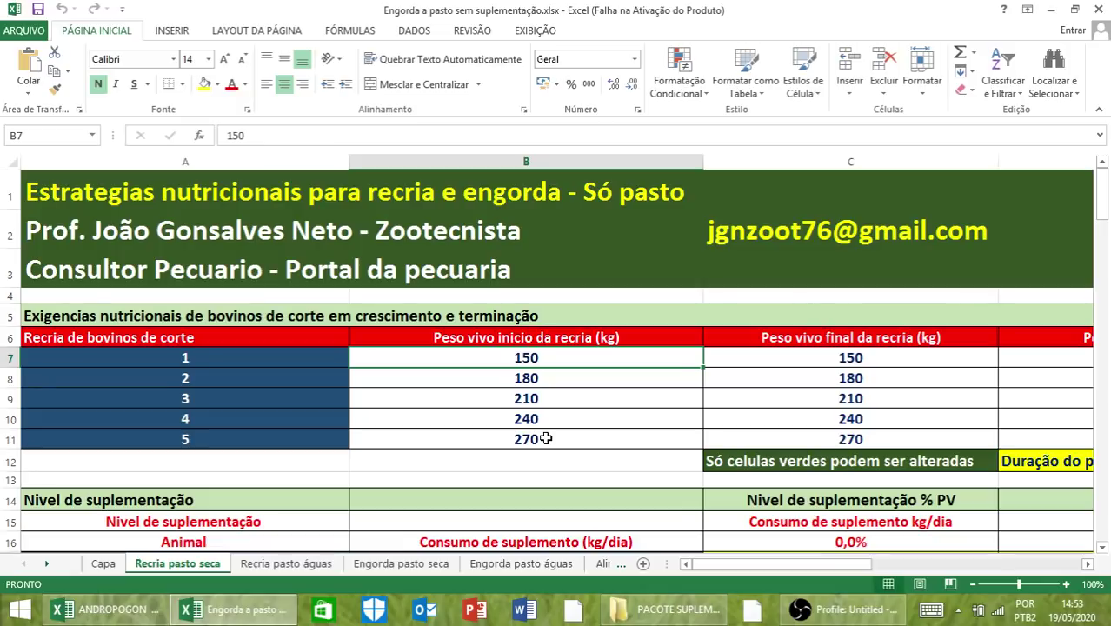
{"action": "left_click", "coordinate": [545, 439]}
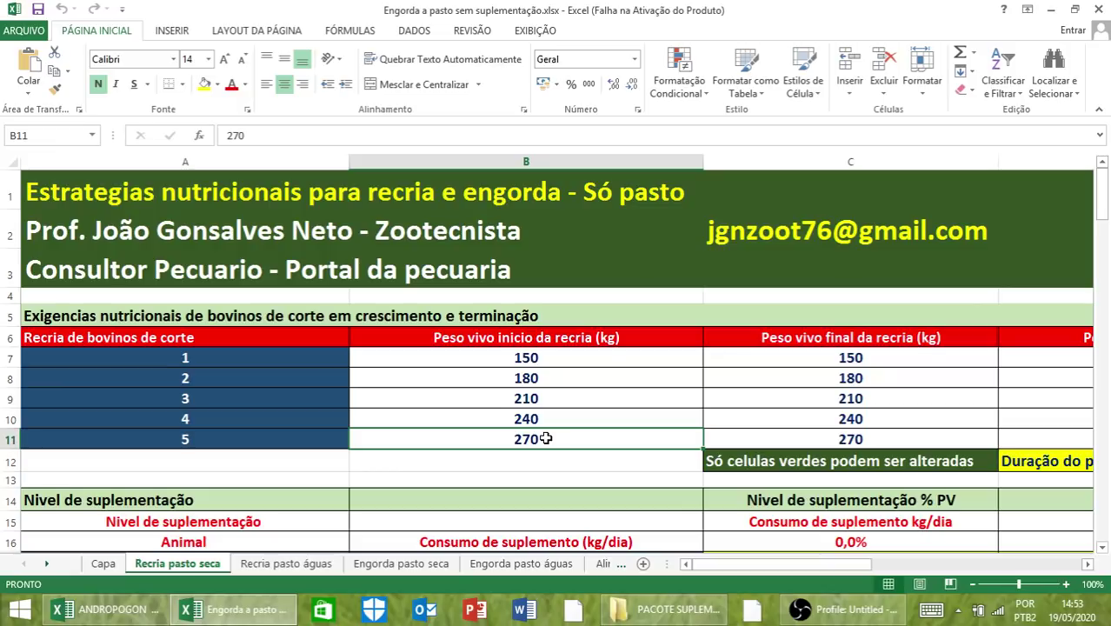
{"action": "left_click", "coordinate": [478, 364]}
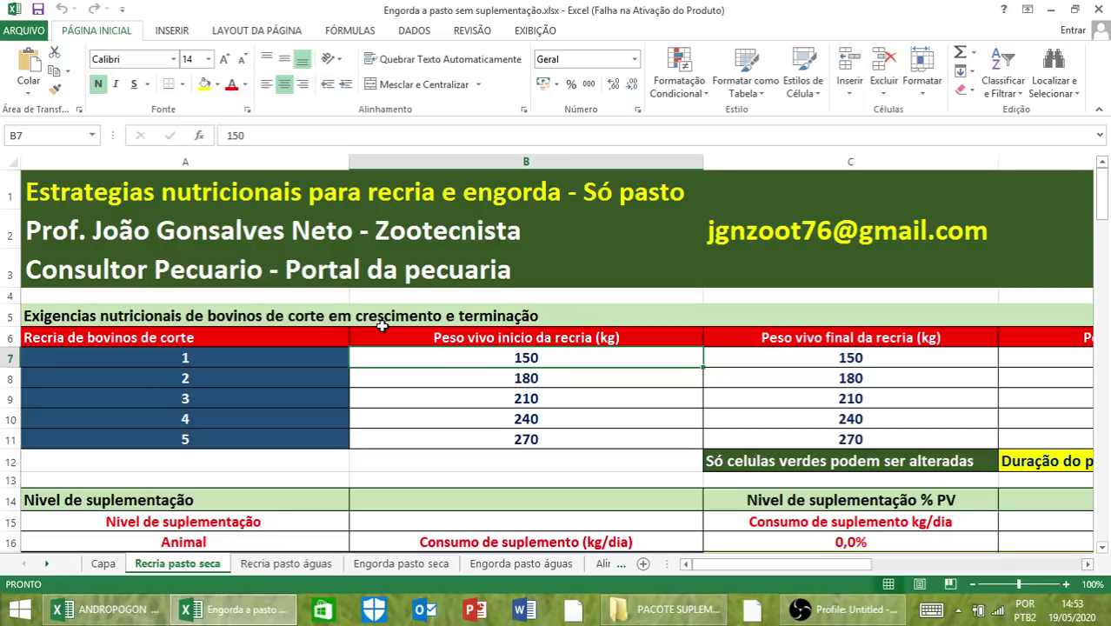
Step: Review animal 1's starting, final and average weights and daily weight gain across row 7
{"action": "key", "text": "Right"}
{"action": "key", "text": "Right"}
{"action": "key", "text": "Right"}
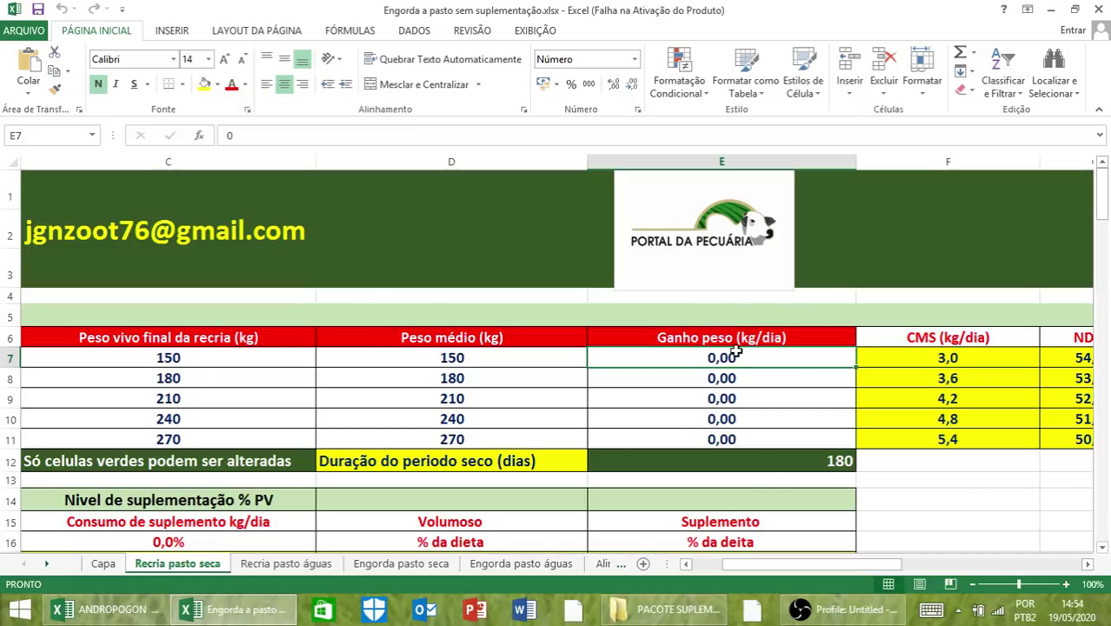
{"action": "key", "text": "Left"}
{"action": "key", "text": "Left"}
{"action": "key", "text": "Left"}
{"action": "key", "text": "Left"}
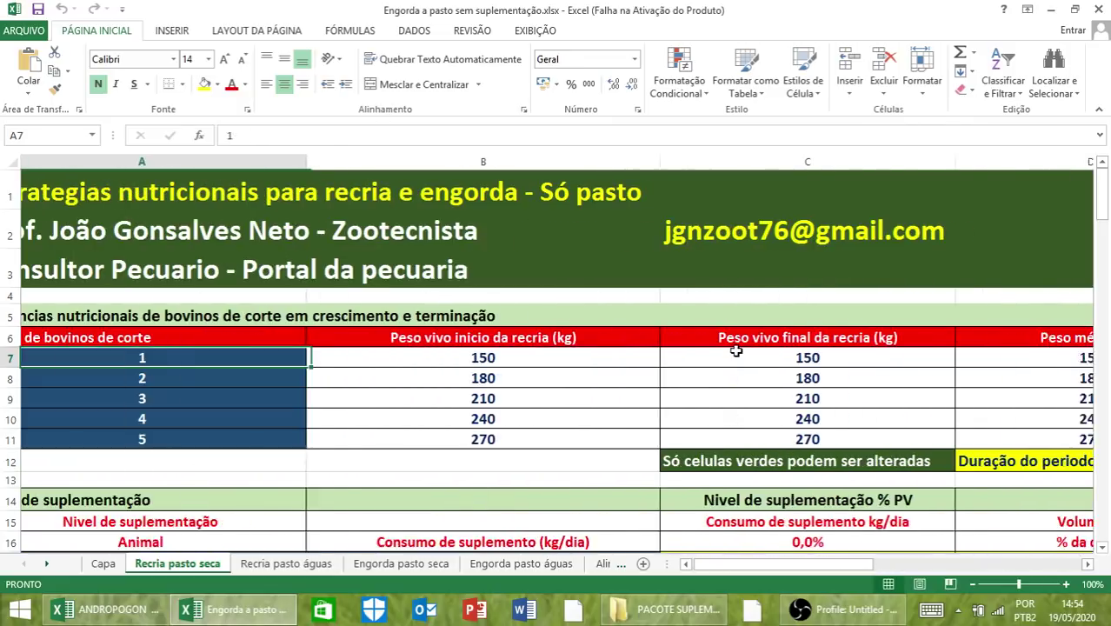
{"action": "key", "text": "Right"}
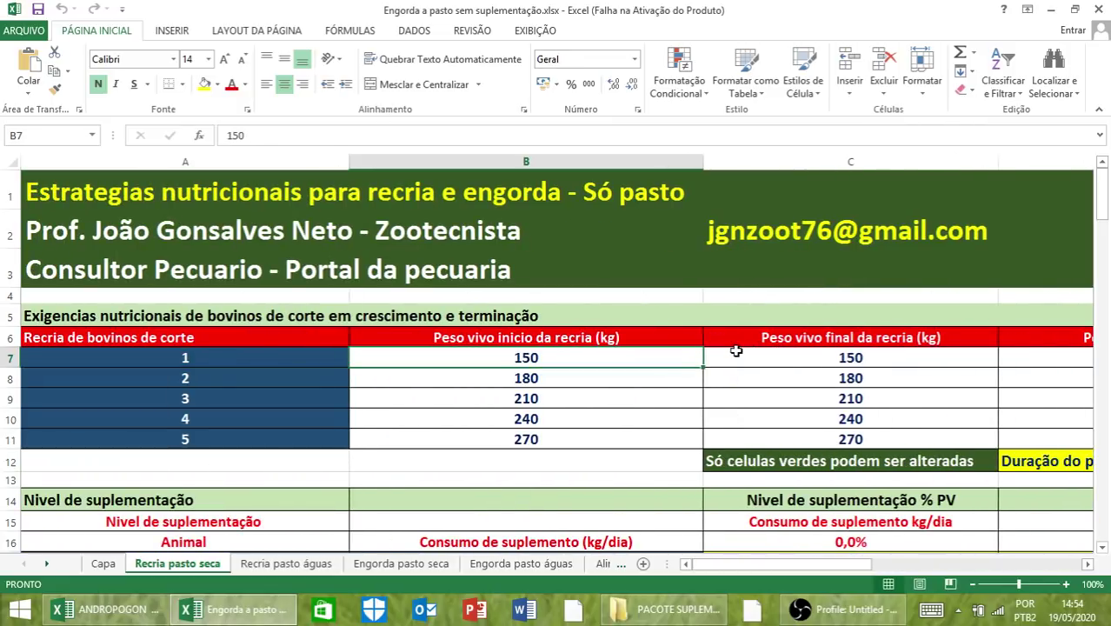
{"action": "key", "text": "Right"}
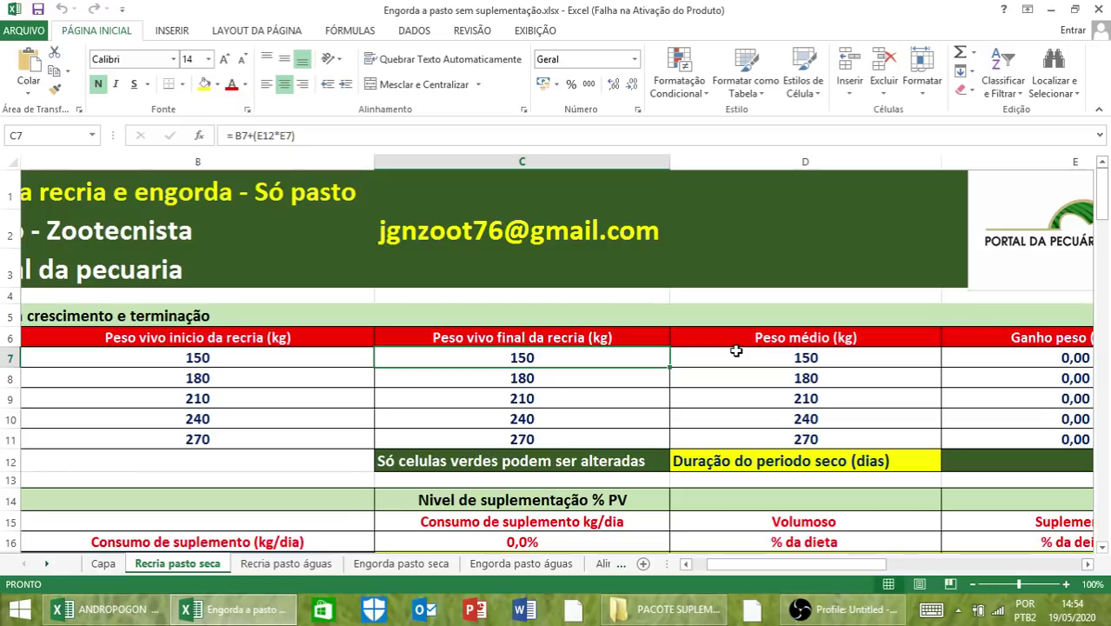
{"action": "key", "text": "Right"}
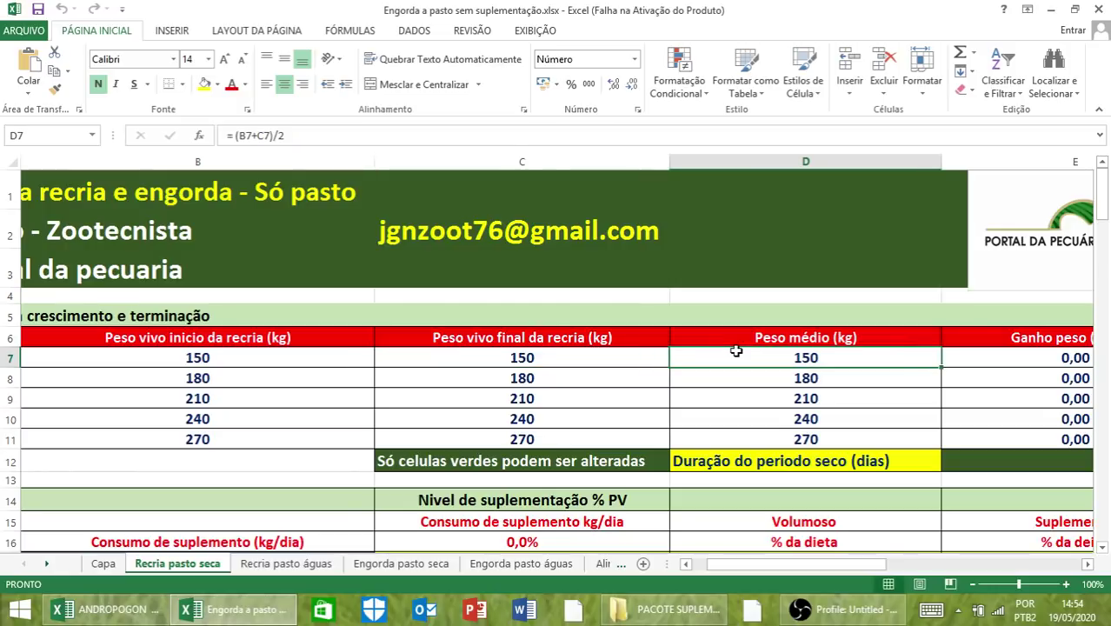
{"action": "key", "text": "Right"}
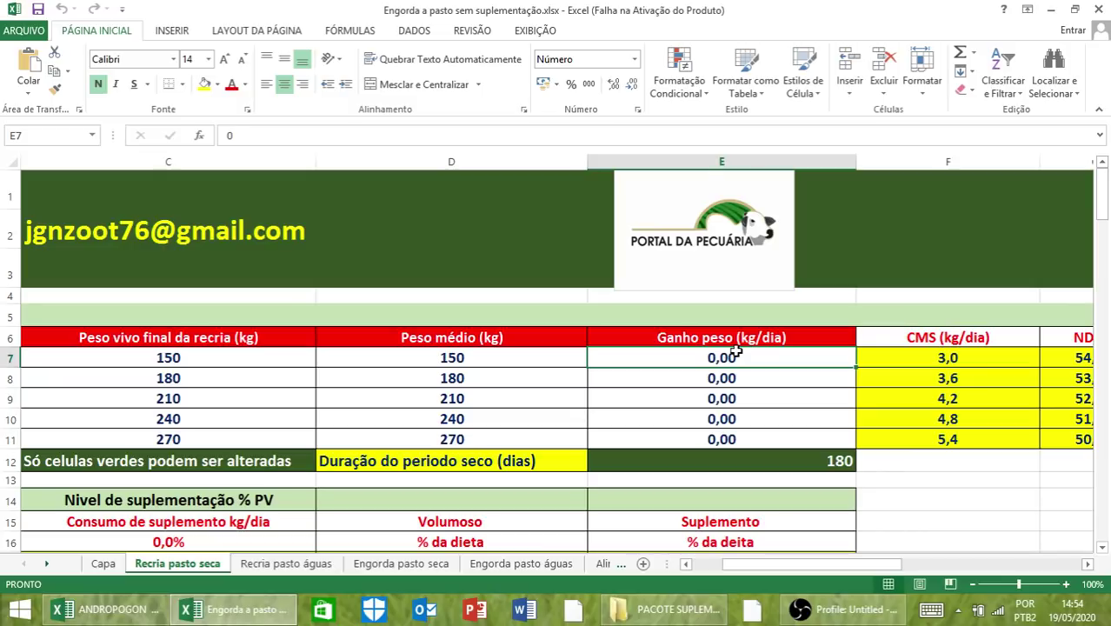
Step: Examine the nutritional requirement columns for CMS, NDT, PB and PDR, and return to the start of the table
{"action": "key", "text": "Right"}
{"action": "key", "text": "Up"}
{"action": "key", "text": "Right"}
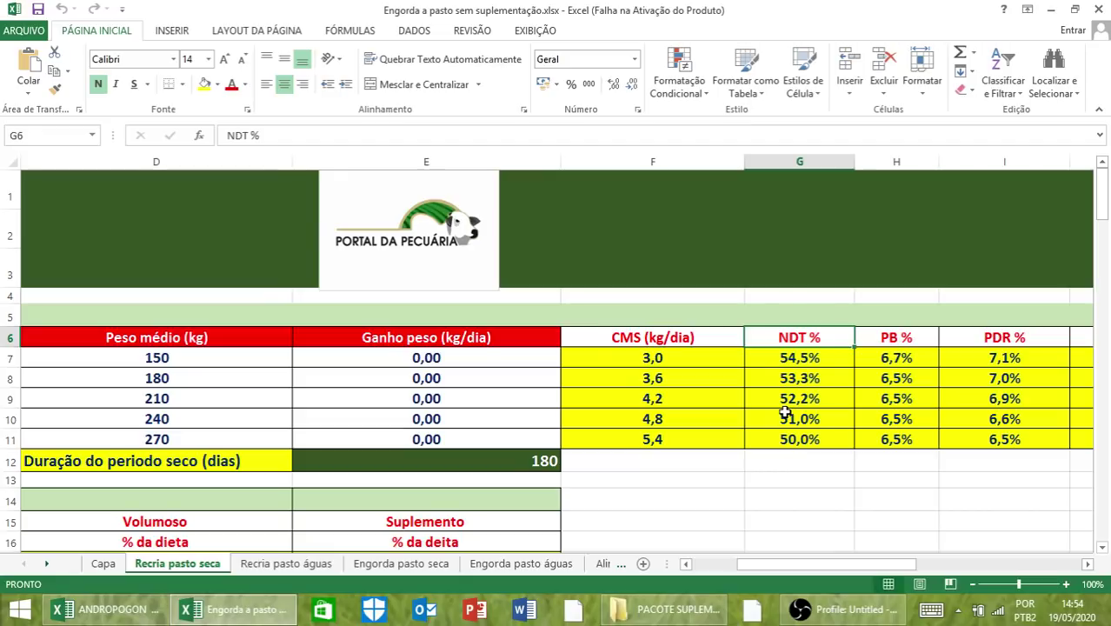
{"action": "key", "text": "Right"}
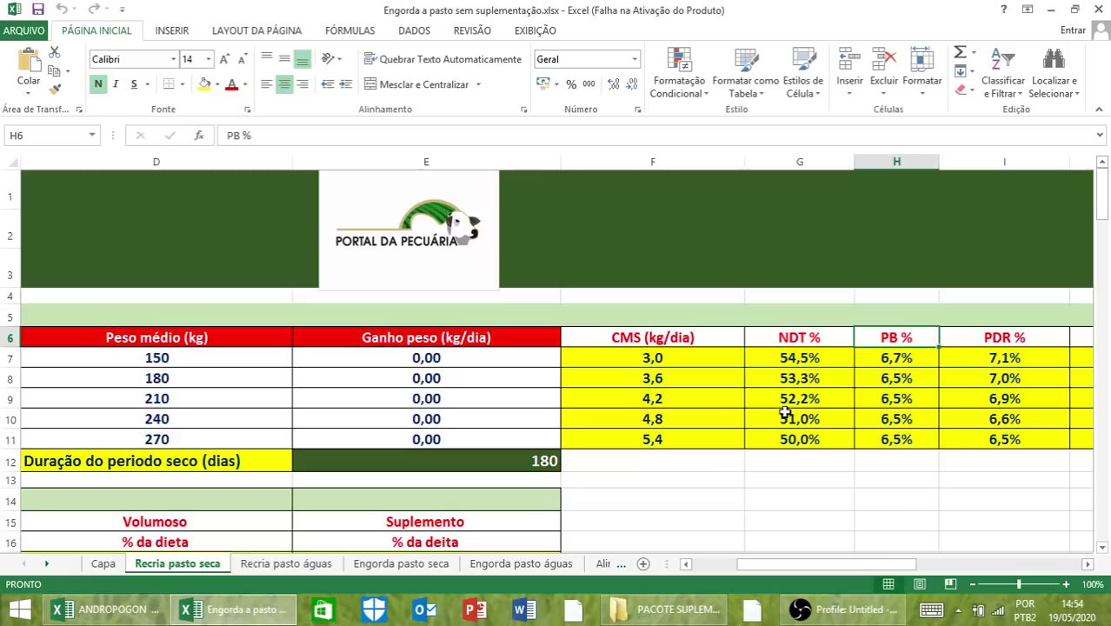
{"action": "key", "text": "Right"}
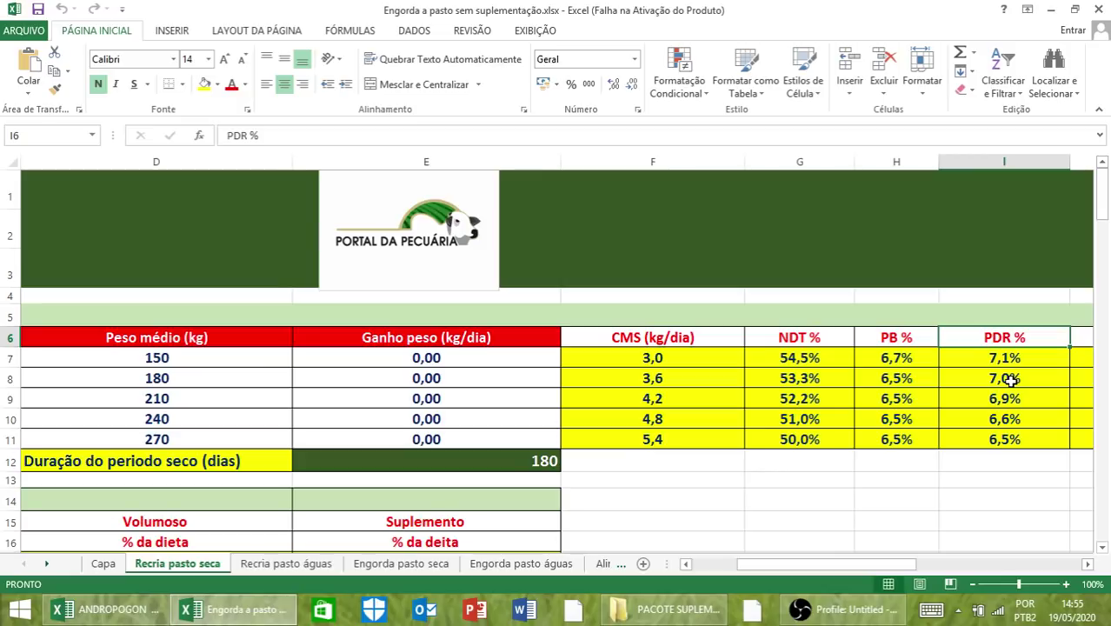
{"action": "key", "text": "Left"}
{"action": "key", "text": "Left"}
{"action": "key", "text": "Left"}
{"action": "key", "text": "Left"}
{"action": "key", "text": "Left"}
{"action": "key", "text": "Left"}
{"action": "key", "text": "Left"}
{"action": "key", "text": "Left"}
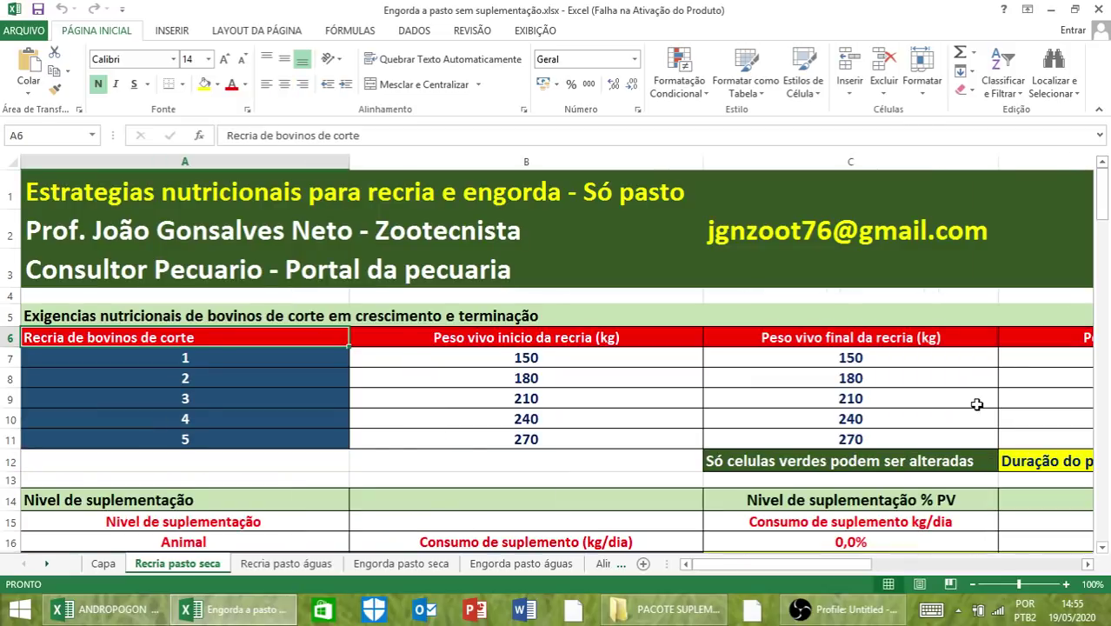
Step: Look through the supplementation level and total diet balancing sections below the requirements table
{"action": "scroll", "coordinate": [873, 439], "scroll_direction": "down", "scroll_amount": 2}
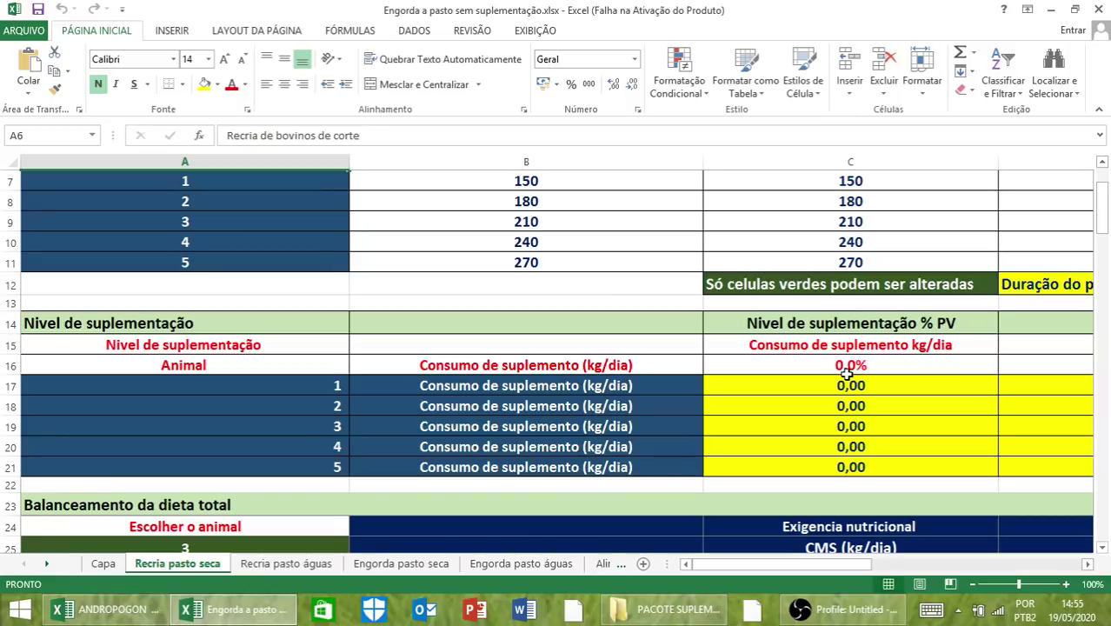
{"action": "scroll", "coordinate": [738, 378], "scroll_direction": "up", "scroll_amount": 2}
{"action": "scroll", "coordinate": [739, 378], "scroll_direction": "down", "scroll_amount": 3}
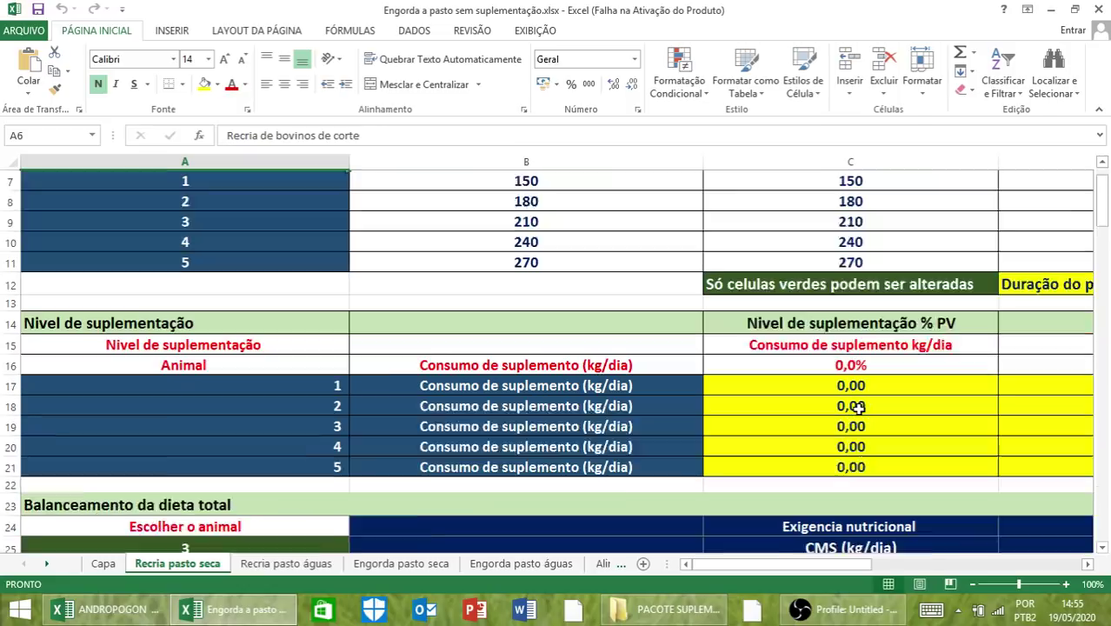
{"action": "scroll", "coordinate": [881, 388], "scroll_direction": "down", "scroll_amount": 3}
{"action": "scroll", "coordinate": [886, 388], "scroll_direction": "down", "scroll_amount": 6}
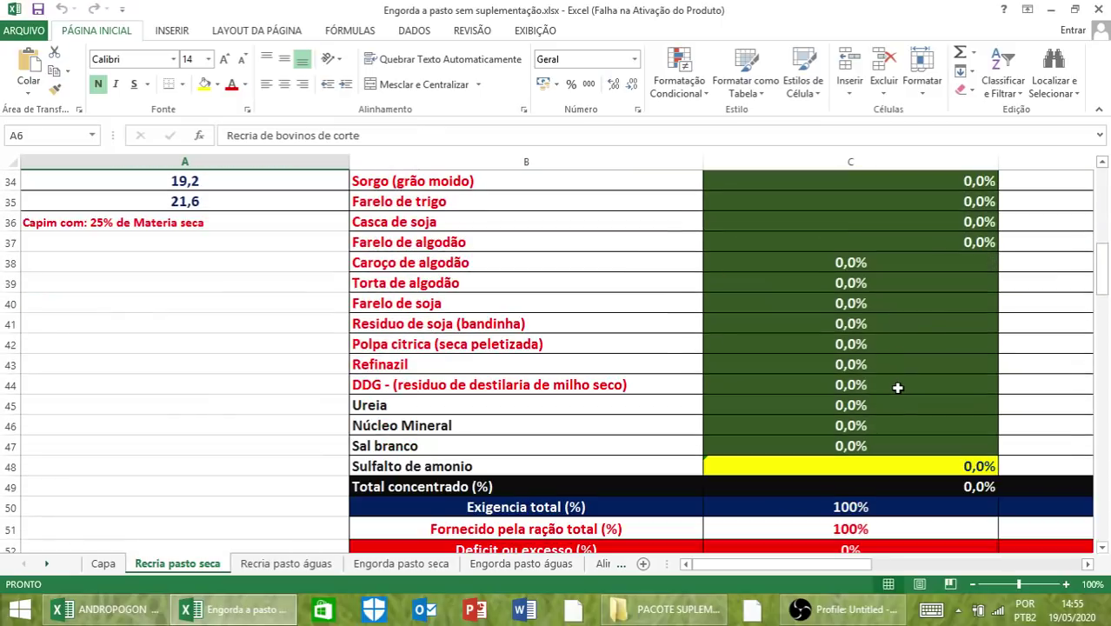
{"action": "scroll", "coordinate": [896, 388], "scroll_direction": "up", "scroll_amount": 12}
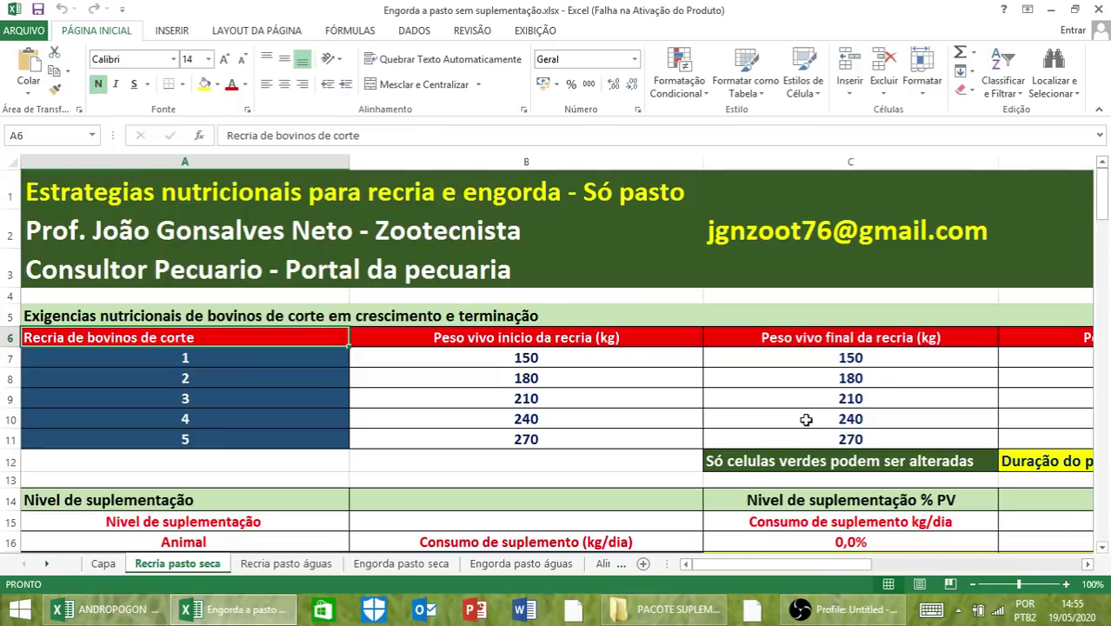
Step: Copy animal 3's nutritional requirements, from CMS through P %, in F9:K9
{"action": "left_click", "coordinate": [562, 398]}
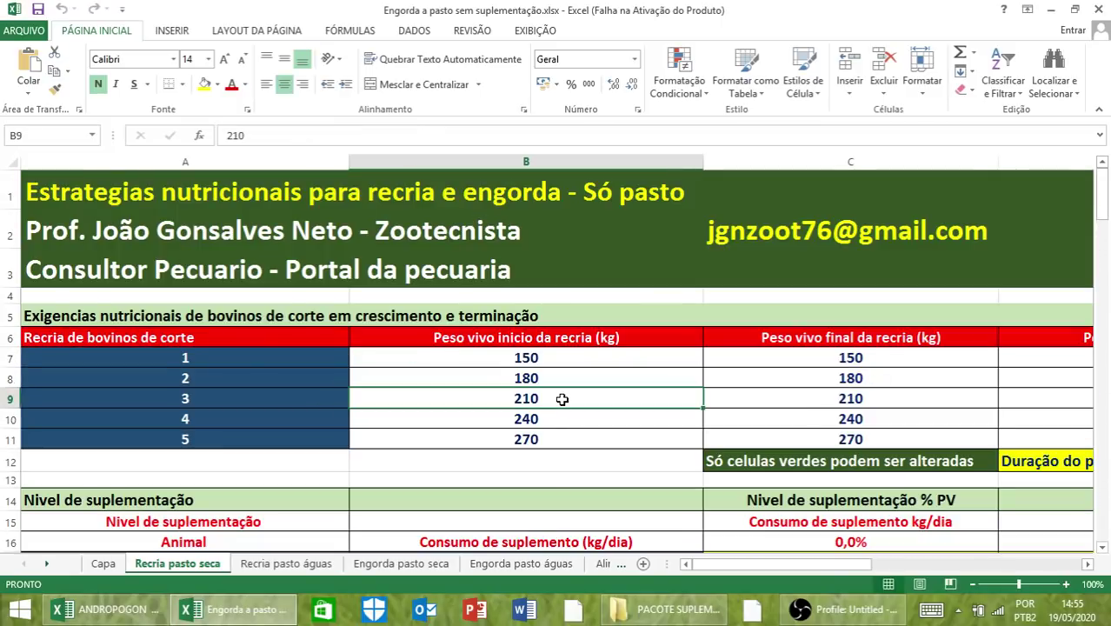
{"action": "key", "text": "Right"}
{"action": "key", "text": "Right"}
{"action": "key", "text": "Right"}
{"action": "key", "text": "Right"}
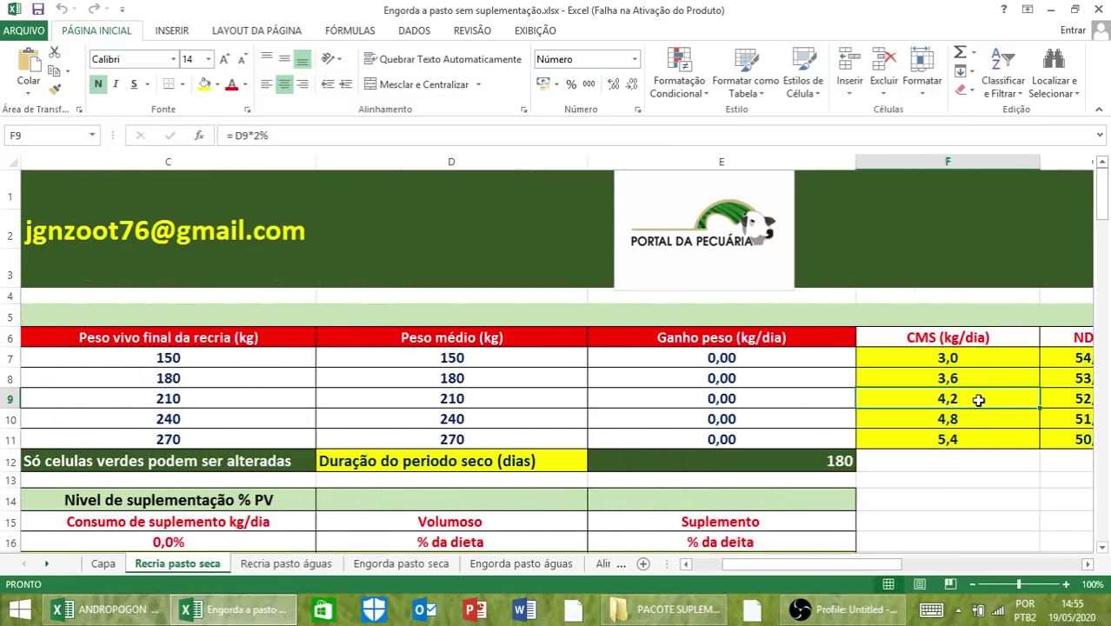
{"action": "left_click_drag", "start_coordinate": [979, 396], "coordinate": [659, 396]}
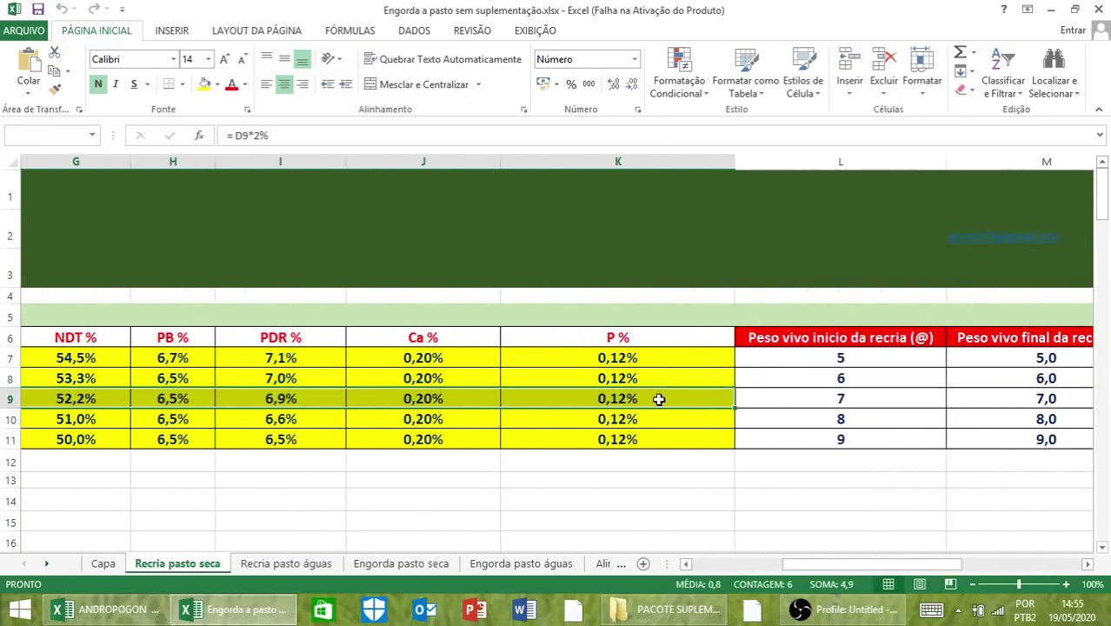
{"action": "right_click", "coordinate": [660, 397]}
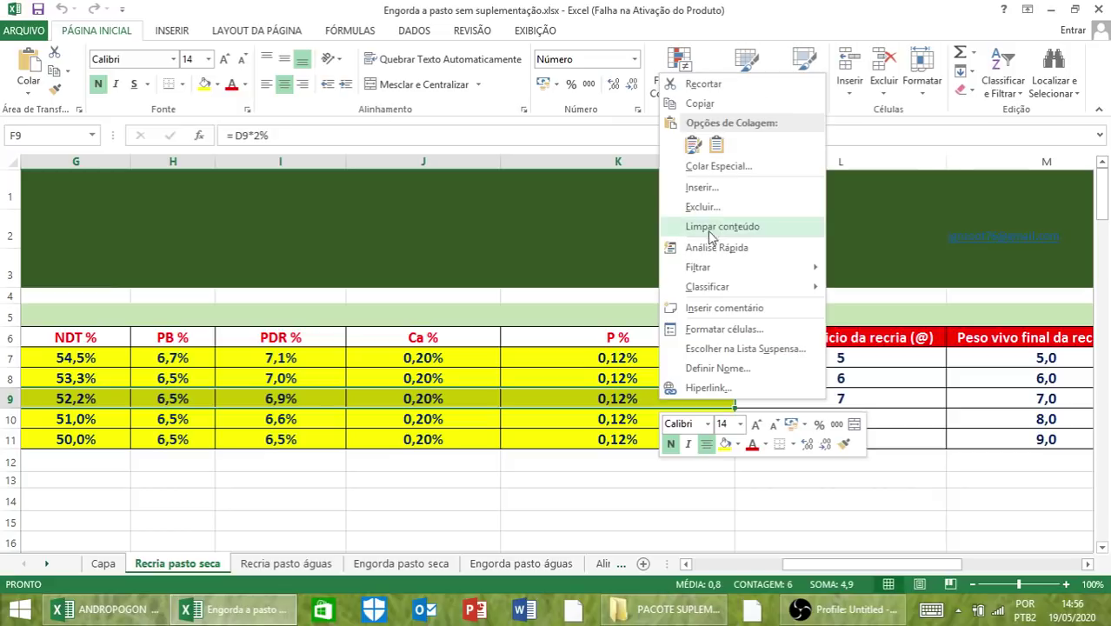
{"action": "left_click", "coordinate": [686, 104]}
Step: Paste the copied requirements as values only into the "Digitar a exigencia total do animal" row, starting at C26
{"action": "left_click", "coordinate": [729, 570]}
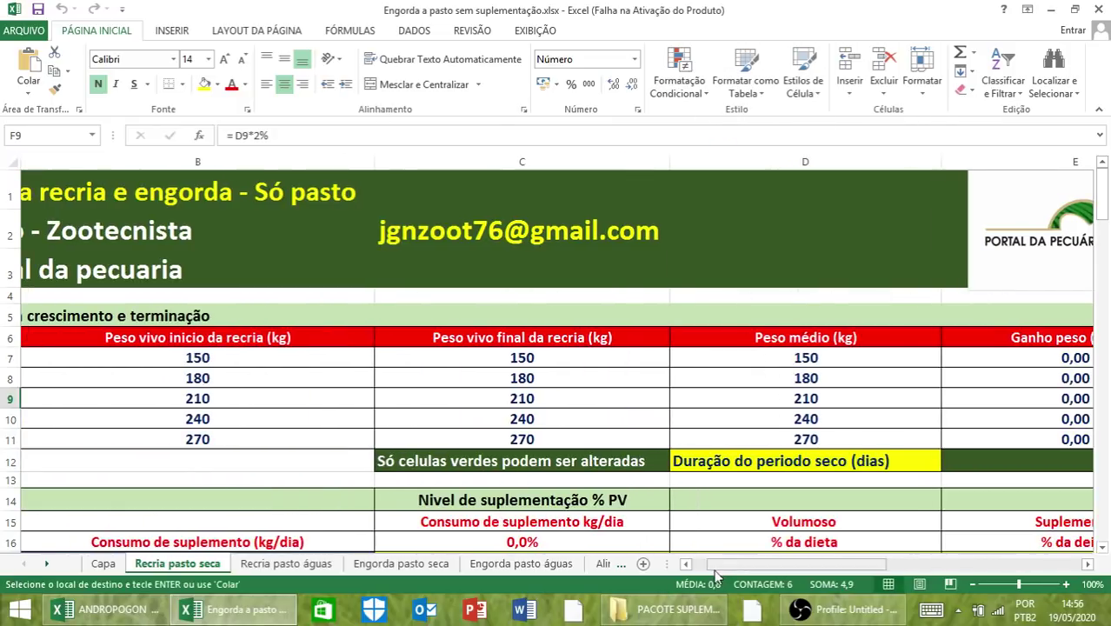
{"action": "scroll", "coordinate": [851, 504], "scroll_direction": "down", "scroll_amount": 2}
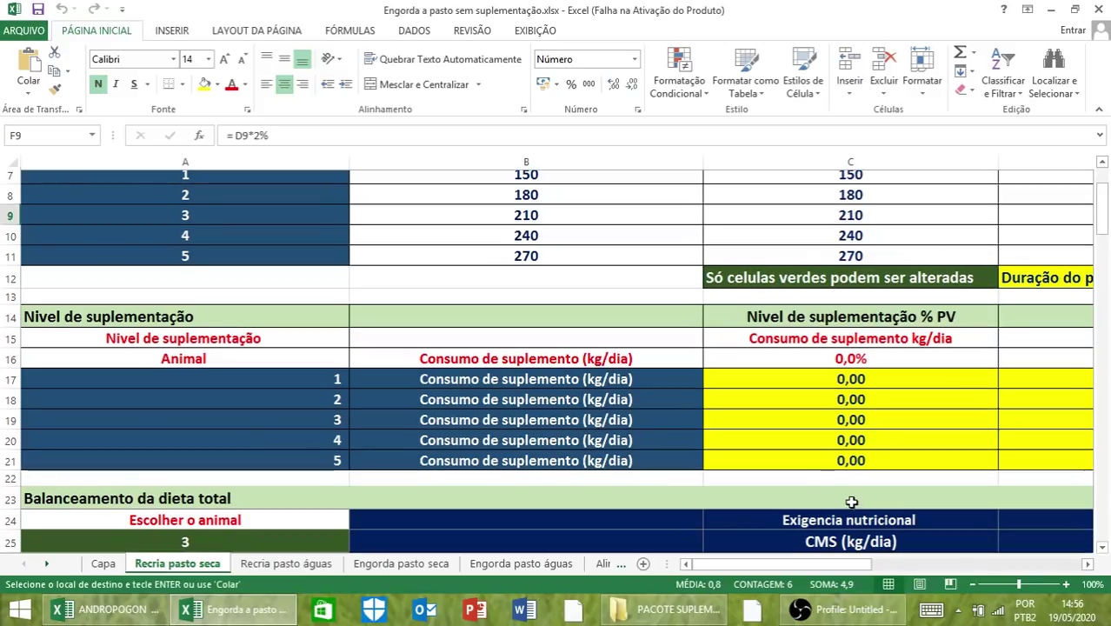
{"action": "scroll", "coordinate": [847, 487], "scroll_direction": "down", "scroll_amount": 4}
{"action": "right_click", "coordinate": [819, 319]}
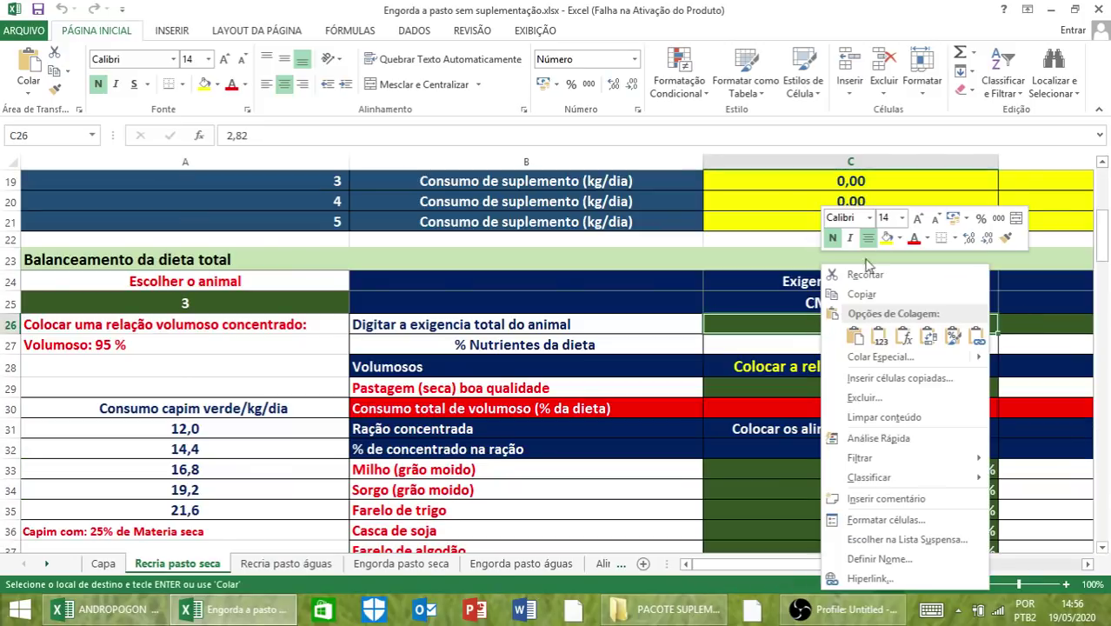
{"action": "left_click", "coordinate": [874, 335]}
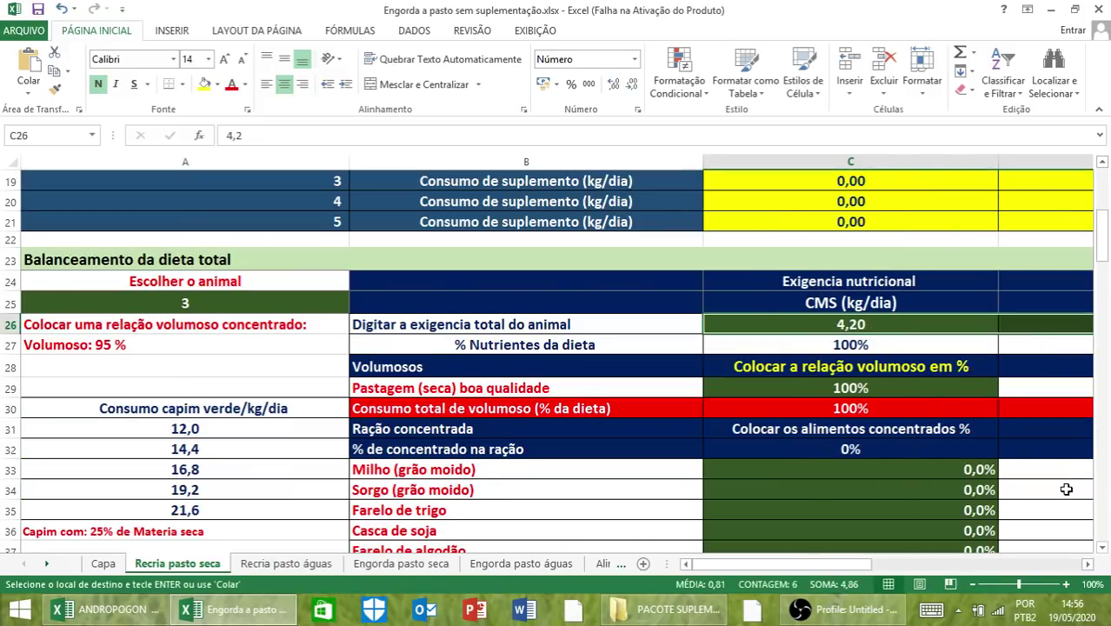
Step: Examine the balanced diet's ingredient percentages, the deficit and requirement coverage rows, and the feed composition table below
{"action": "scroll", "coordinate": [1065, 487], "scroll_direction": "down", "scroll_amount": 4}
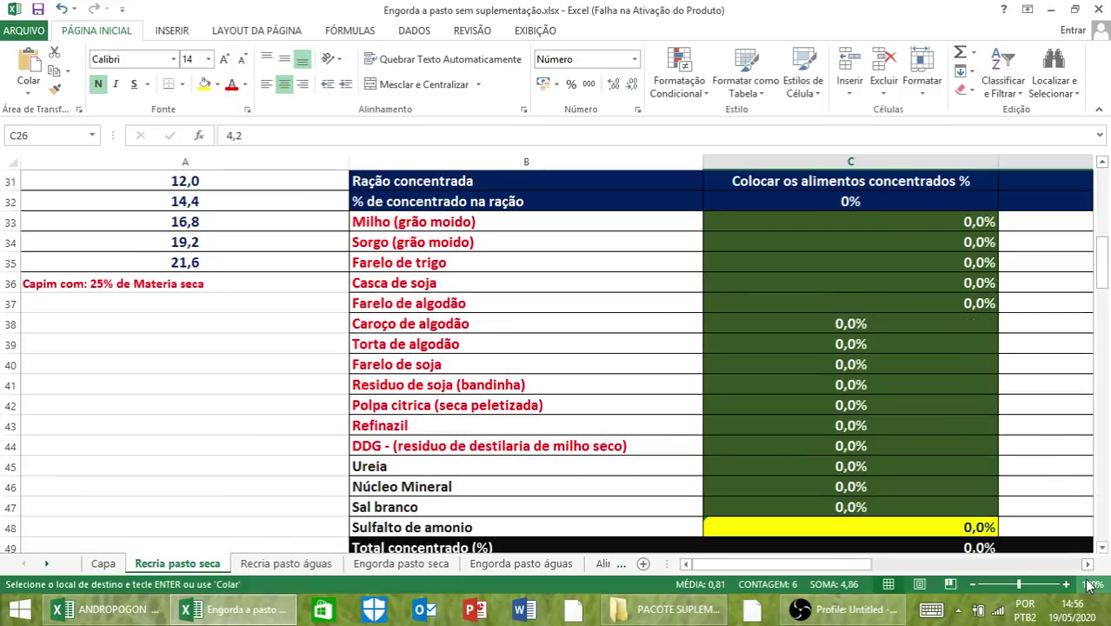
{"action": "scroll", "coordinate": [699, 367], "scroll_direction": "right", "scroll_amount": 1}
{"action": "scroll", "coordinate": [608, 245], "scroll_direction": "up", "scroll_amount": 2}
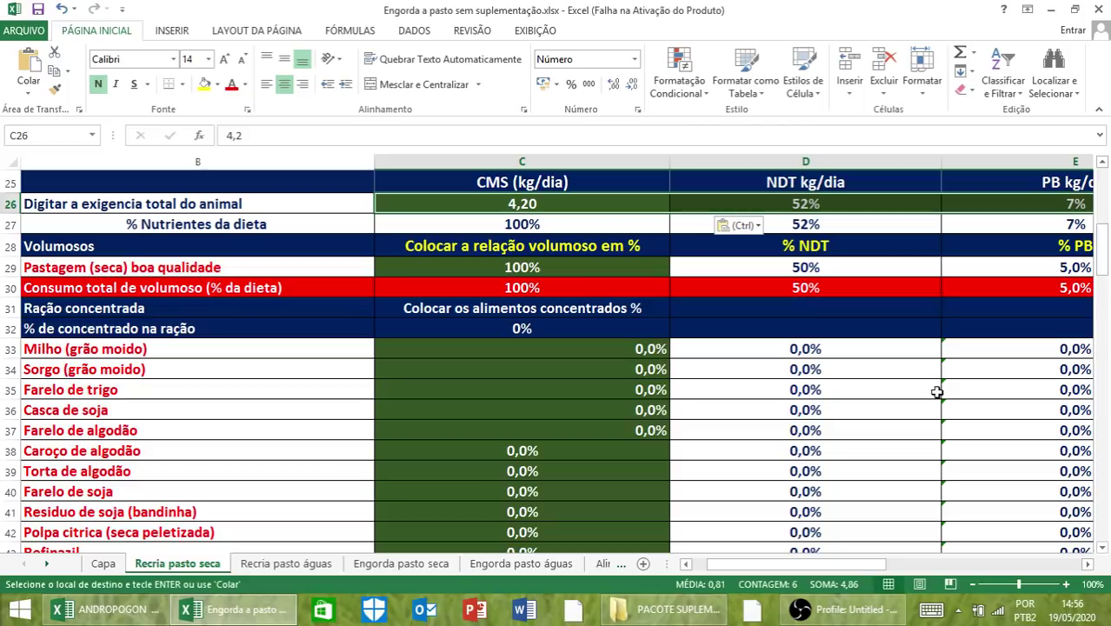
{"action": "scroll", "coordinate": [936, 392], "scroll_direction": "down", "scroll_amount": 6}
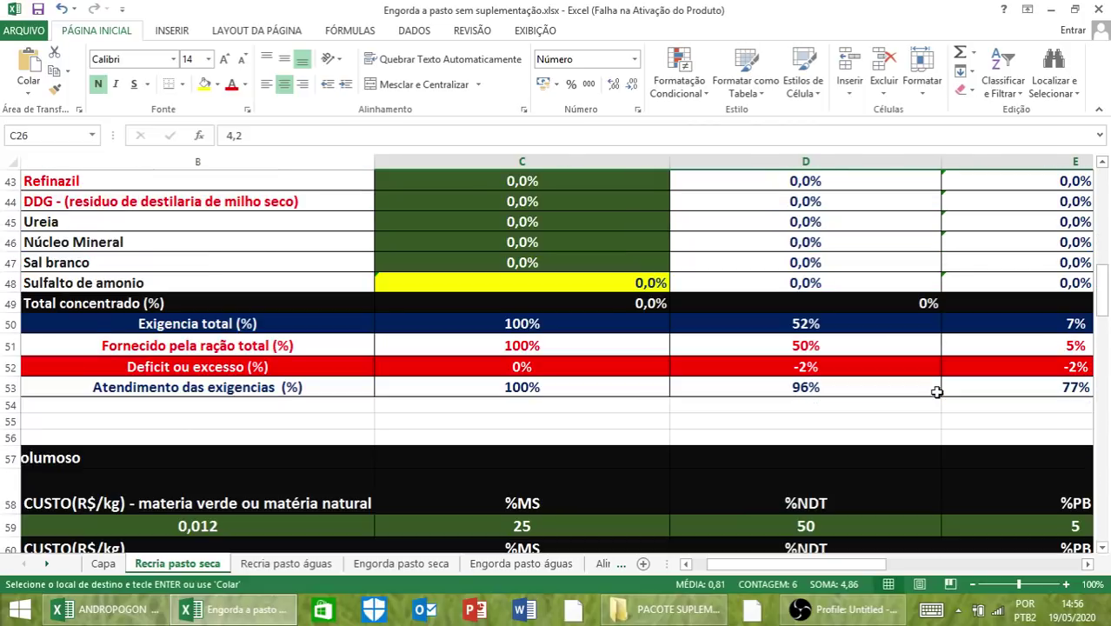
{"action": "scroll", "coordinate": [936, 392], "scroll_direction": "up", "scroll_amount": 2}
{"action": "scroll", "coordinate": [936, 392], "scroll_direction": "down", "scroll_amount": 3}
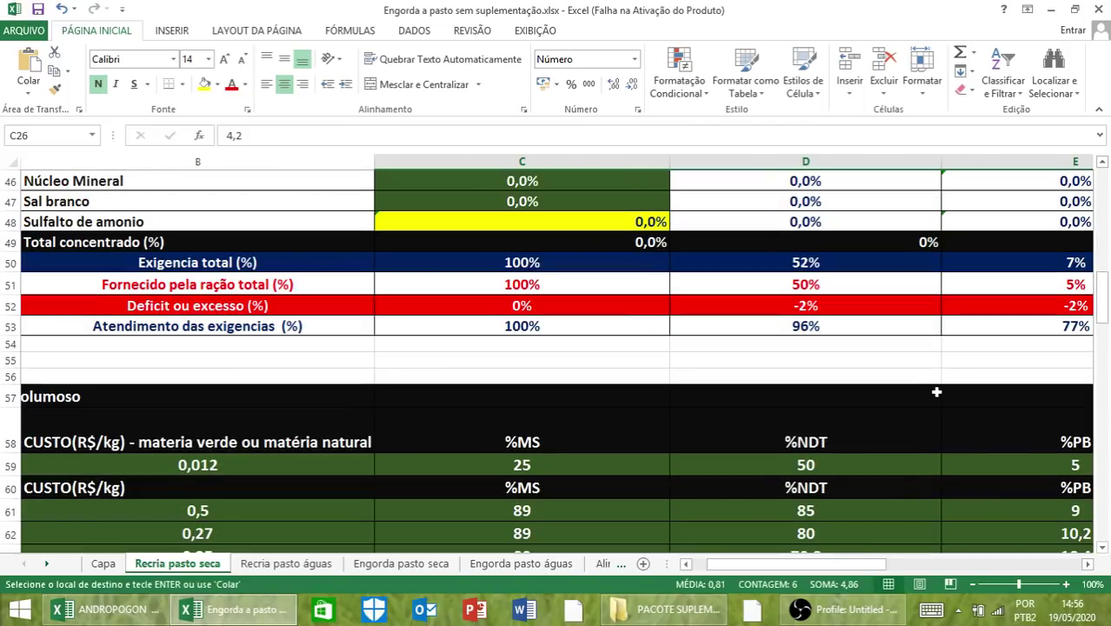
{"action": "left_click", "coordinate": [700, 565]}
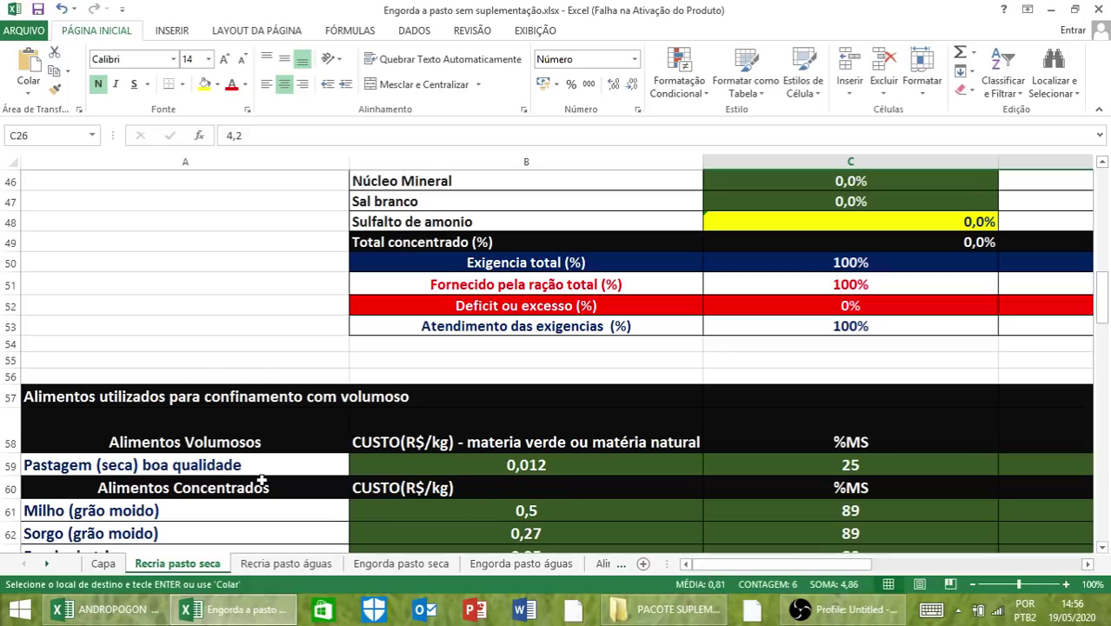
Step: Examine the %MS, %NDT, %PB and %Degr.PB columns of the feed composition table for the dry-season pasture
{"action": "left_click", "coordinate": [815, 442]}
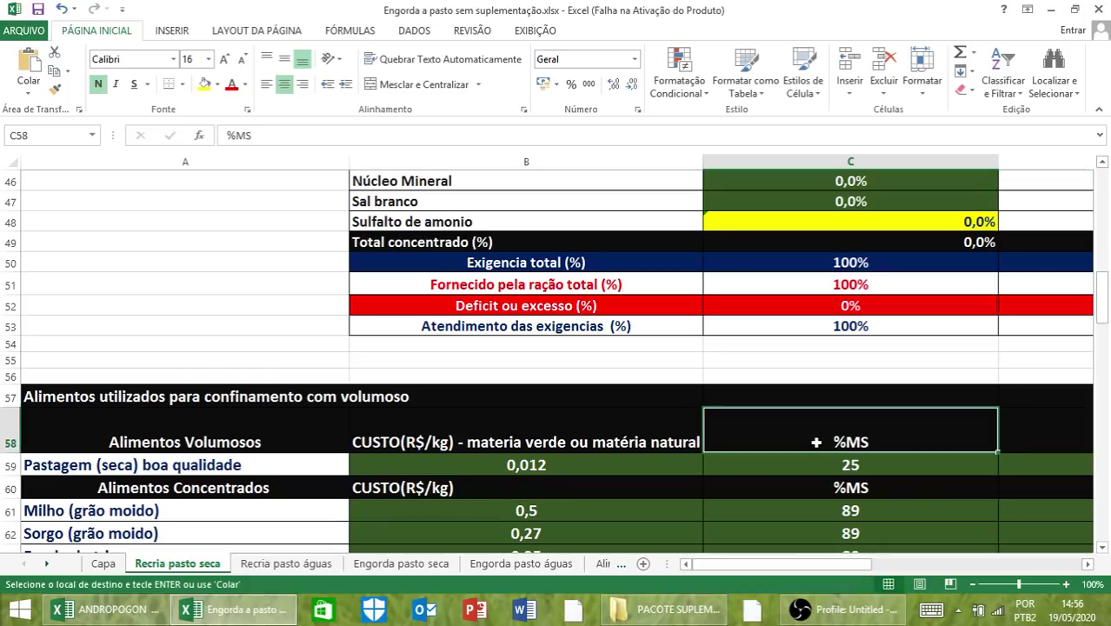
{"action": "key", "text": "Right"}
{"action": "key", "text": "Right"}
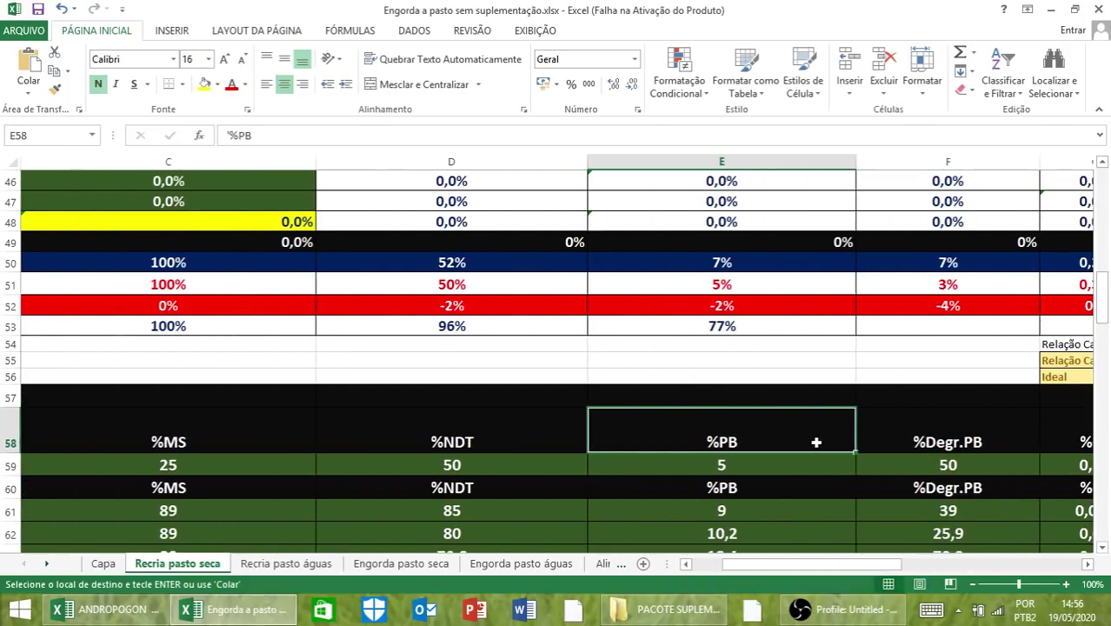
{"action": "key", "text": "Left"}
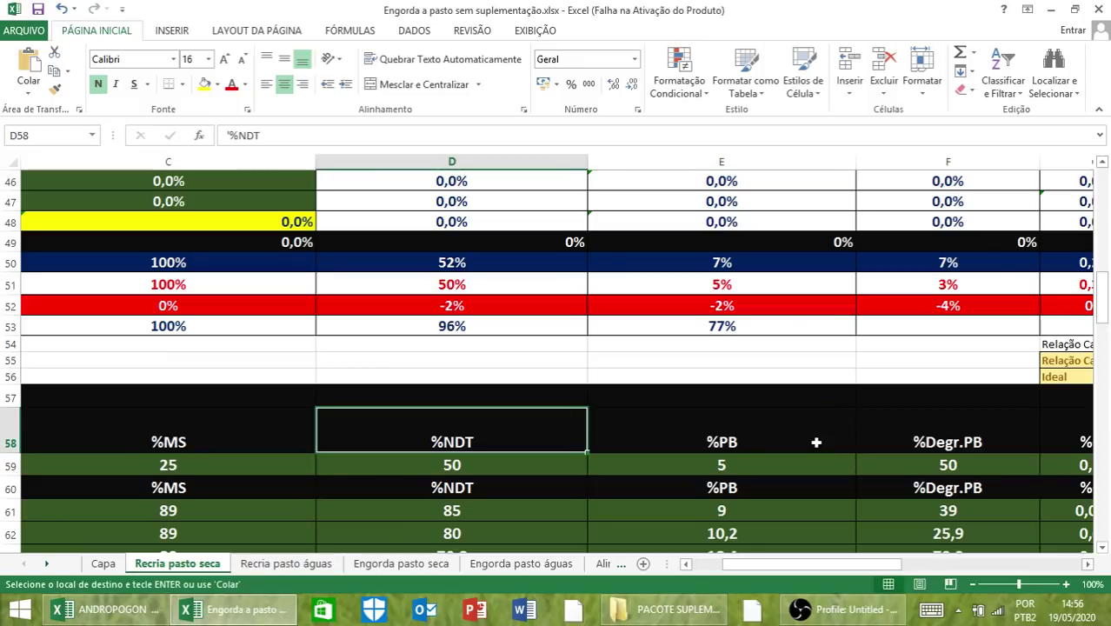
{"action": "key", "text": "Right"}
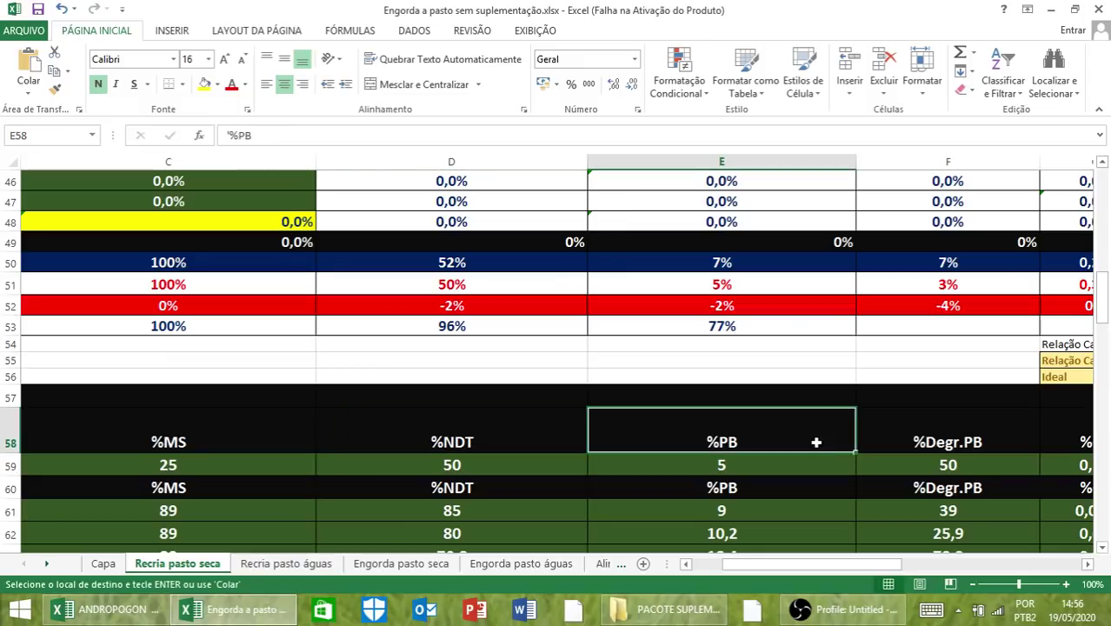
{"action": "key", "text": "Right"}
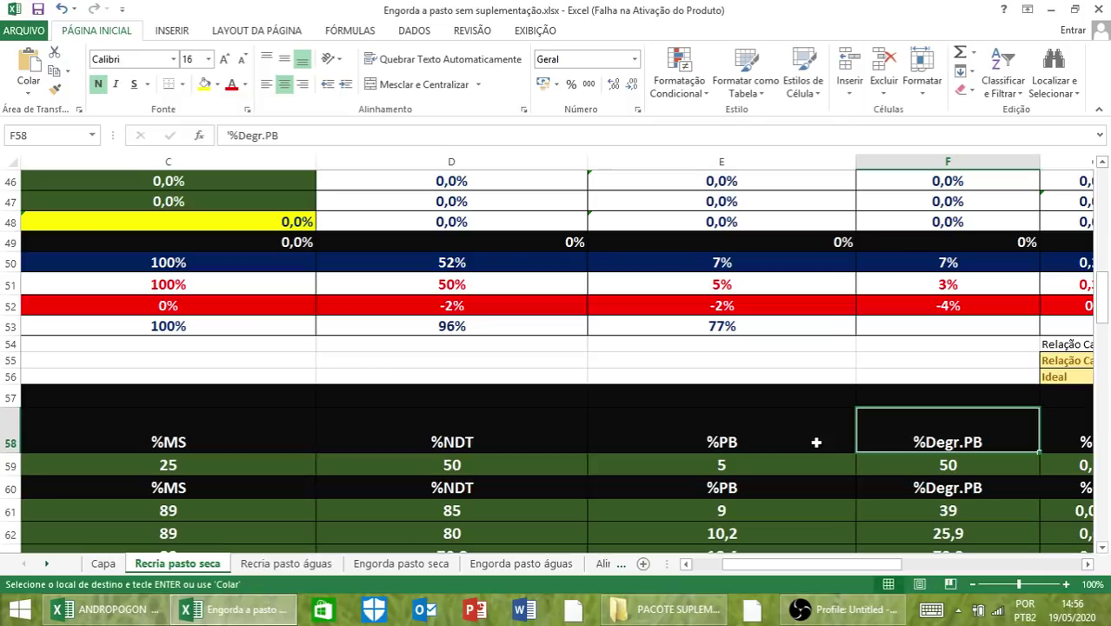
{"action": "key", "text": "Left"}
Step: Compare the animal's total requirements with the pasture diet's supply, deficit and coverage rows, including the Ca:P ratio
{"action": "scroll", "coordinate": [847, 415], "scroll_direction": "up", "scroll_amount": 1}
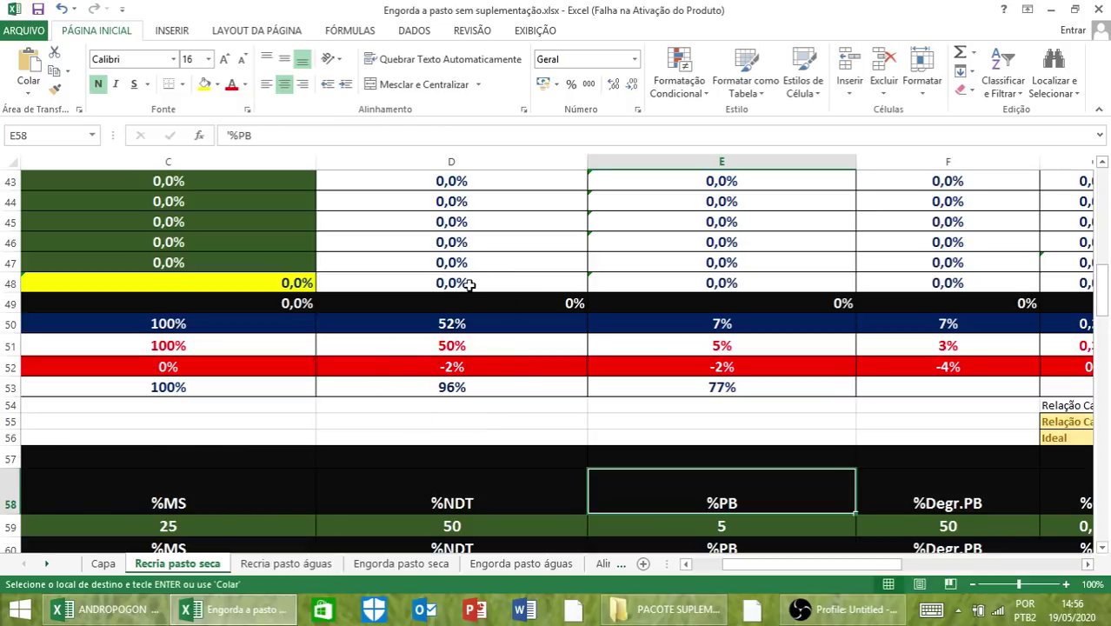
{"action": "scroll", "coordinate": [460, 339], "scroll_direction": "up", "scroll_amount": 7}
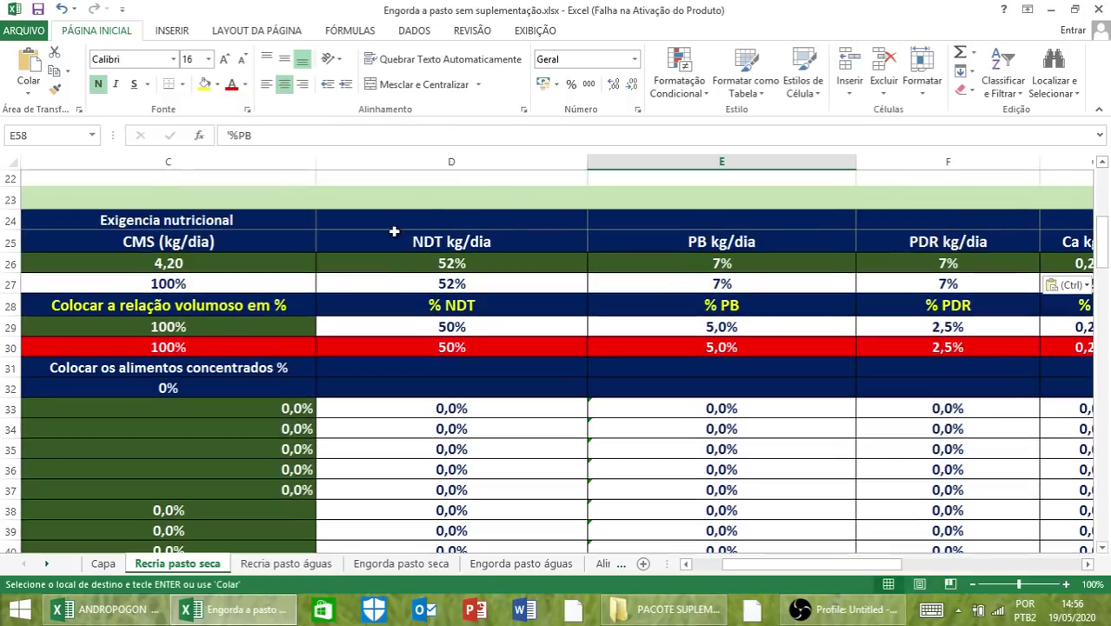
{"action": "scroll", "coordinate": [452, 278], "scroll_direction": "down", "scroll_amount": 6}
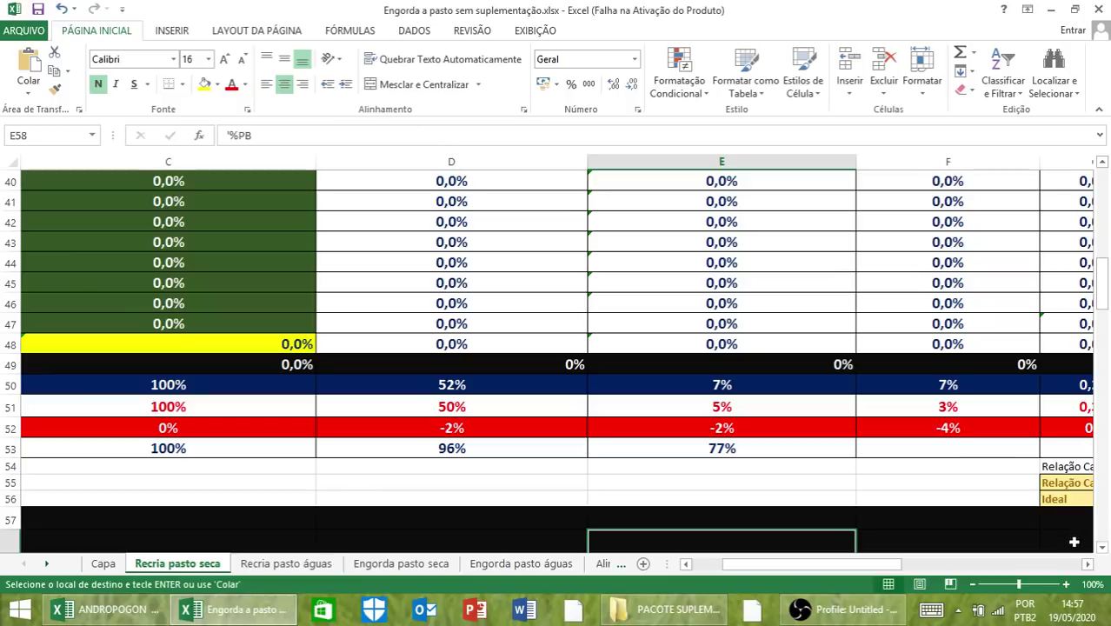
{"action": "left_click", "coordinate": [1087, 564]}
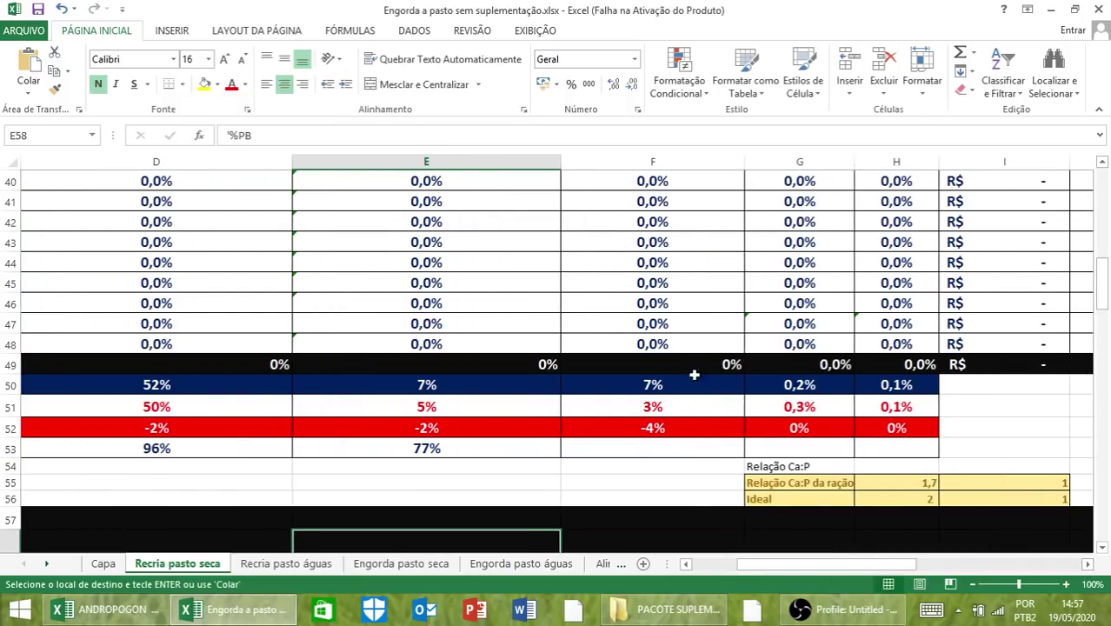
{"action": "left_click", "coordinate": [685, 564]}
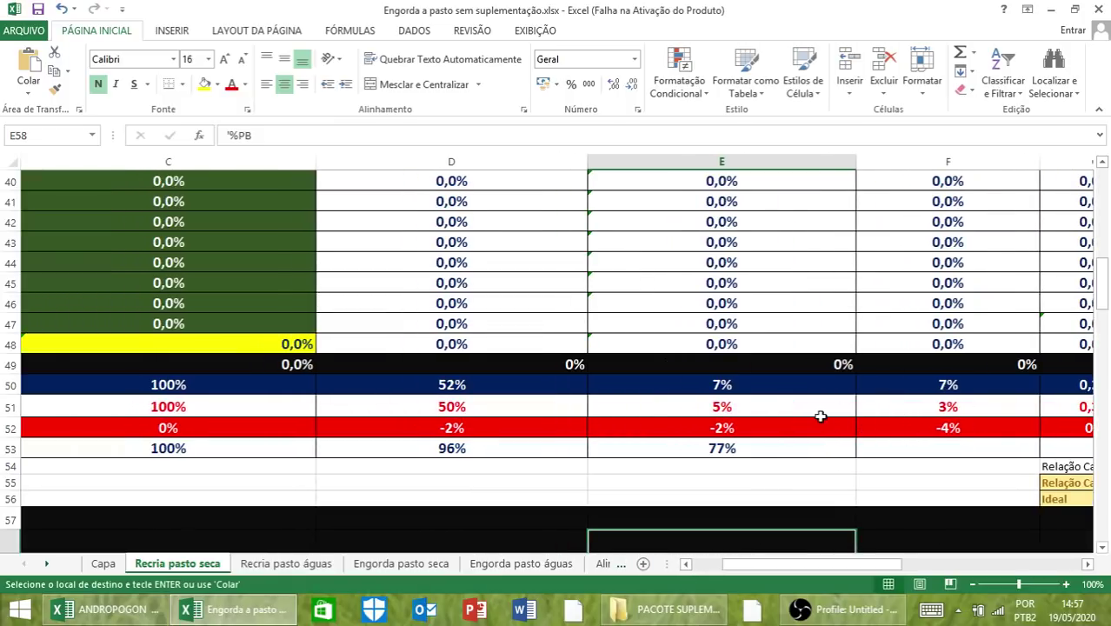
{"action": "scroll", "coordinate": [954, 435], "scroll_direction": "up", "scroll_amount": 10}
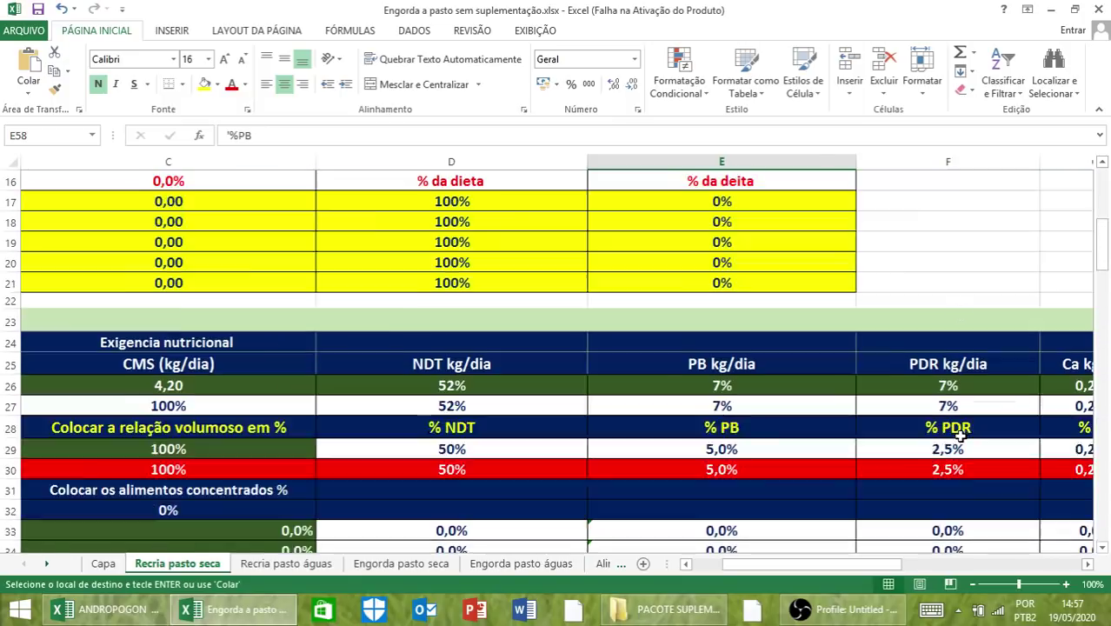
{"action": "scroll", "coordinate": [959, 434], "scroll_direction": "up", "scroll_amount": 2}
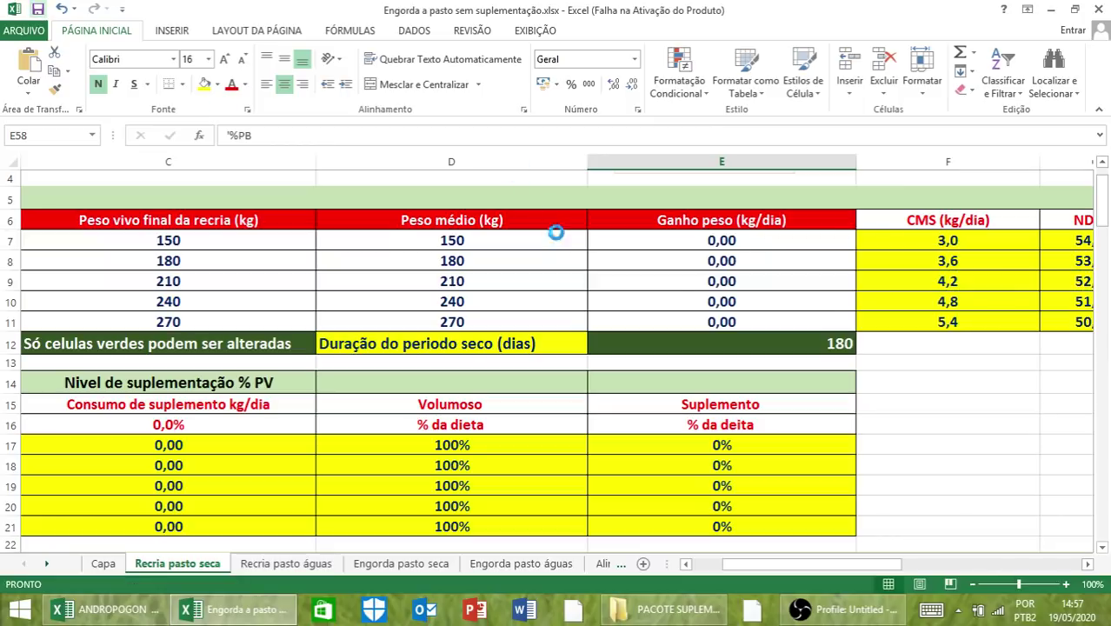
Step: Clear the pending copy selection and inspect animal 3's daily gain and animal 1's initial and final live weights
{"action": "key", "text": "Escape"}
{"action": "left_click", "coordinate": [646, 274]}
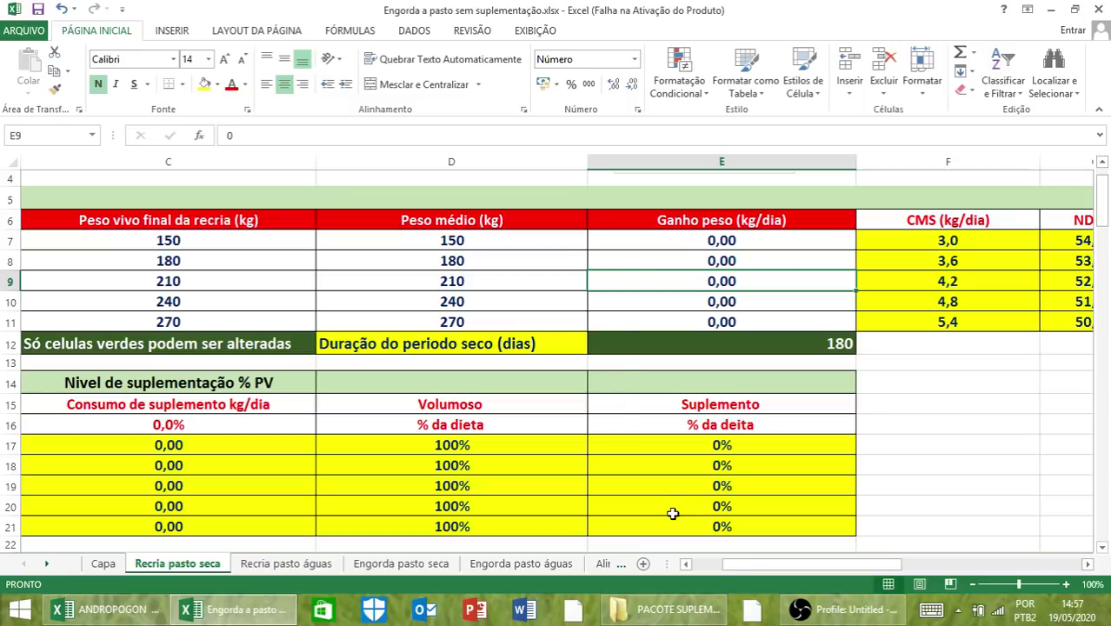
{"action": "left_click", "coordinate": [716, 569]}
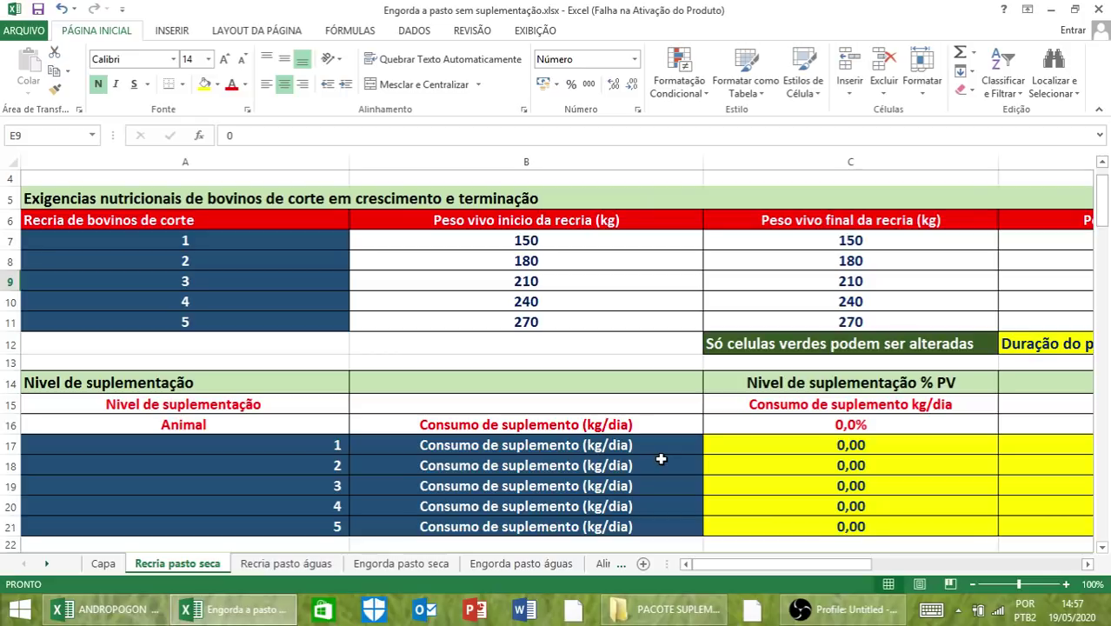
{"action": "scroll", "coordinate": [490, 448], "scroll_direction": "up", "scroll_amount": 1}
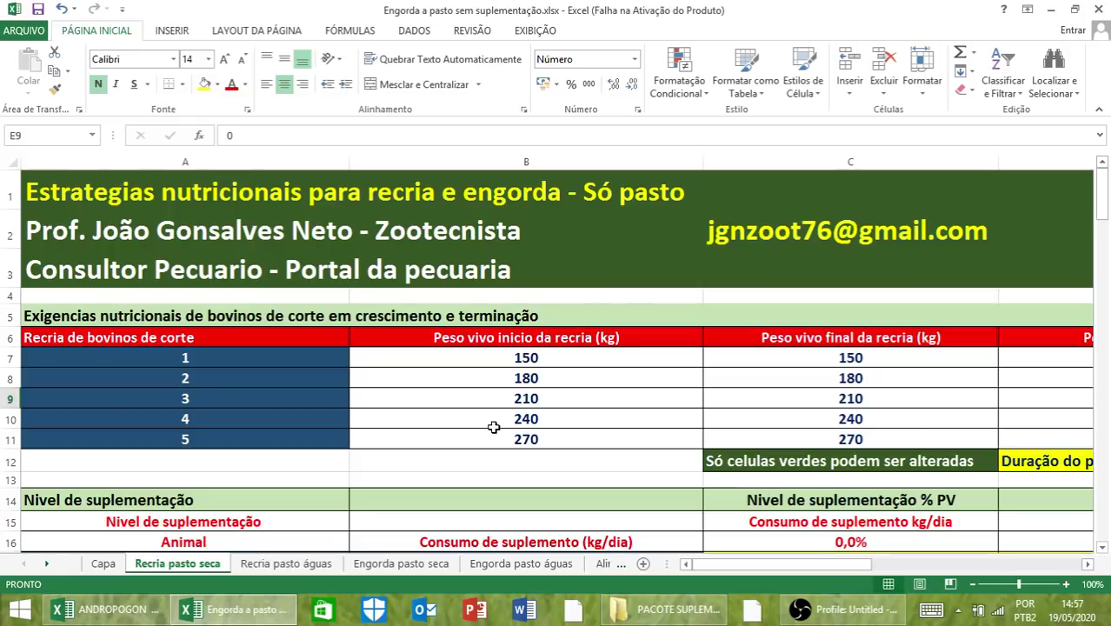
{"action": "left_click", "coordinate": [520, 355]}
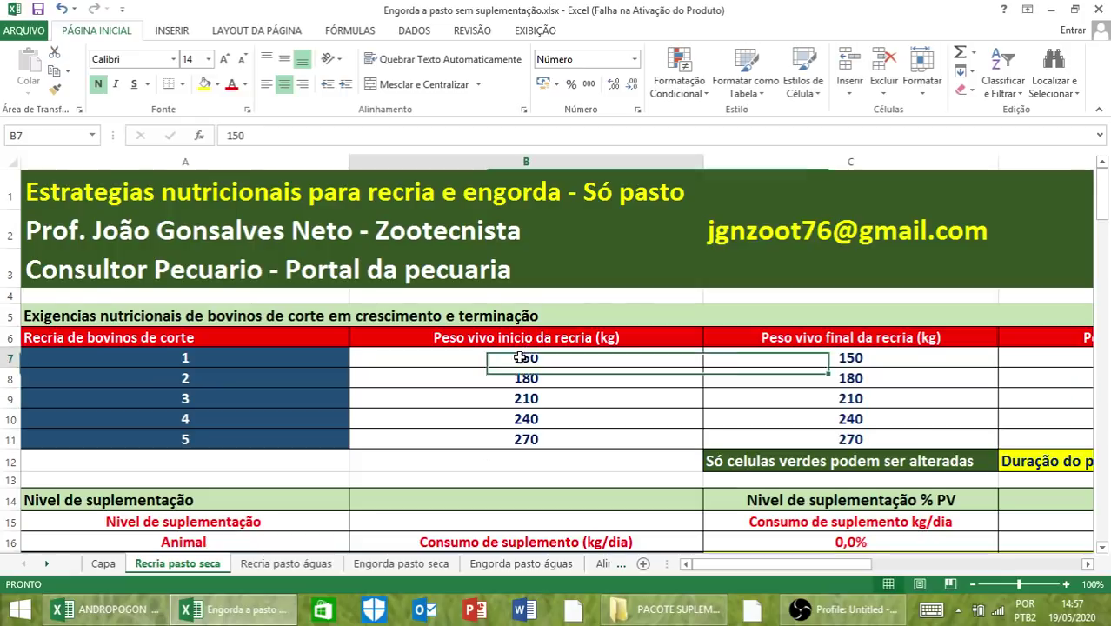
{"action": "left_click", "coordinate": [785, 353]}
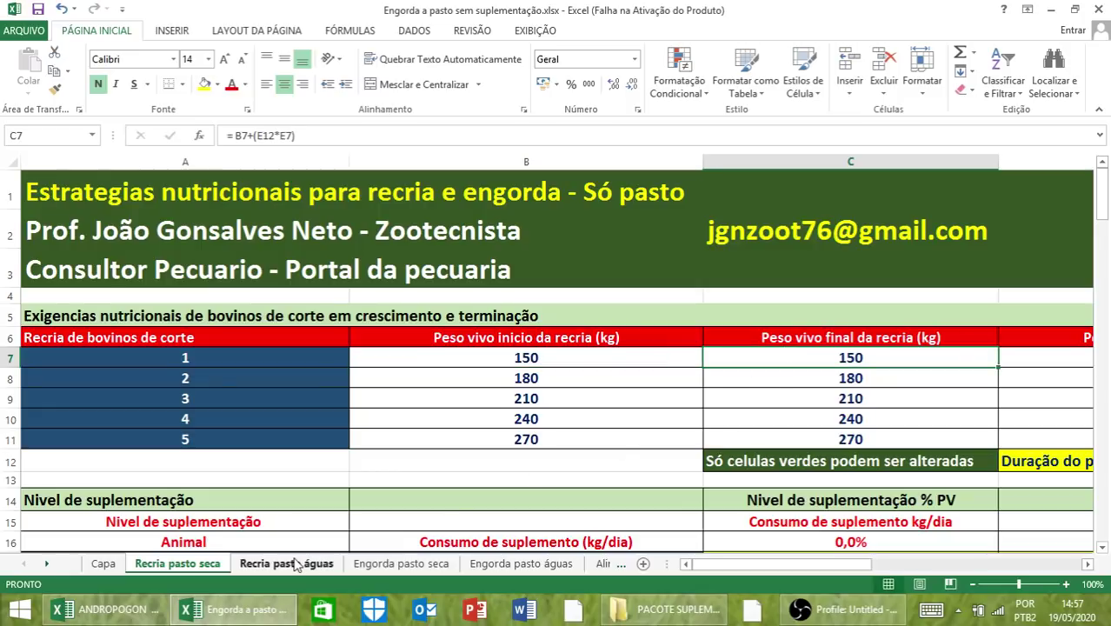
Step: Set the GMD (kg/dia) in the "Relatorio final" table to 0
{"action": "scroll", "coordinate": [383, 378], "scroll_direction": "down", "scroll_amount": 13}
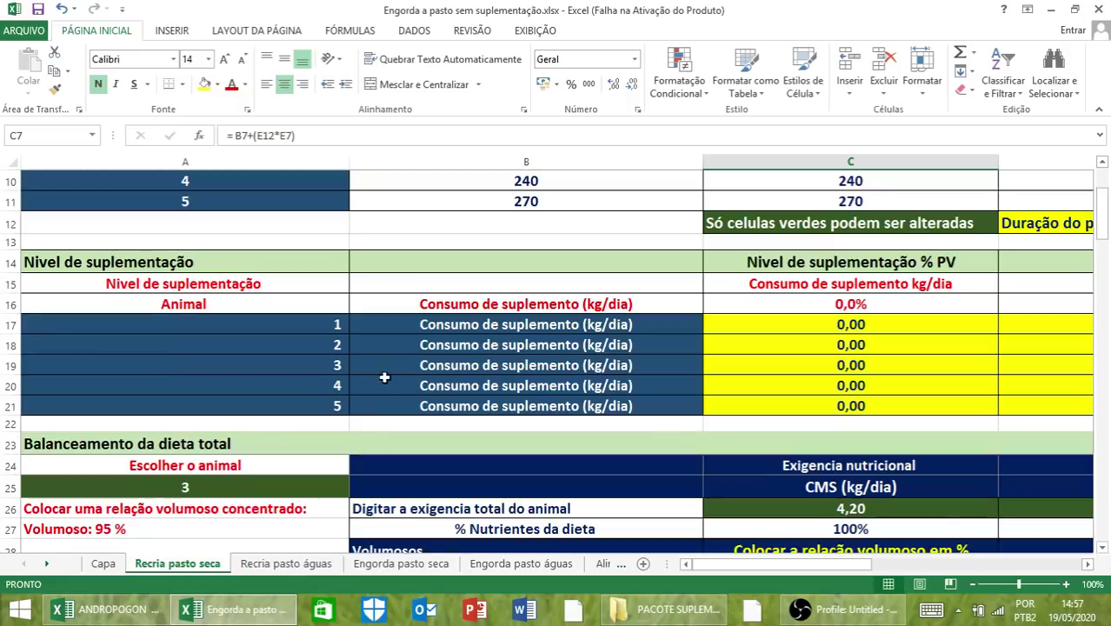
{"action": "scroll", "coordinate": [381, 380], "scroll_direction": "down", "scroll_amount": 13}
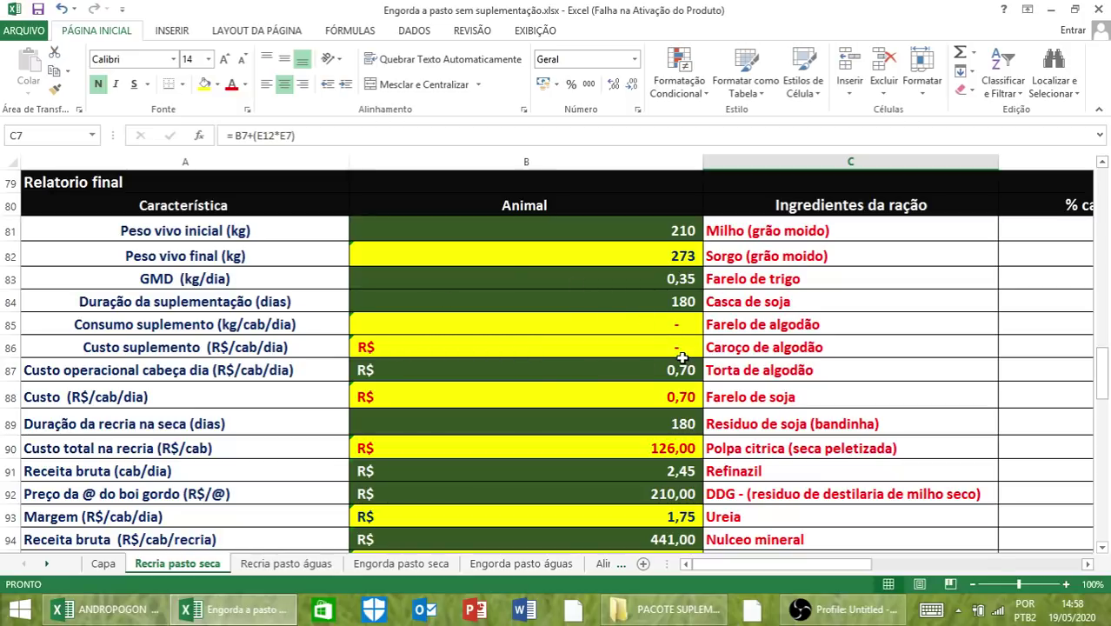
{"action": "left_click", "coordinate": [689, 282]}
{"action": "type", "text": "0"}
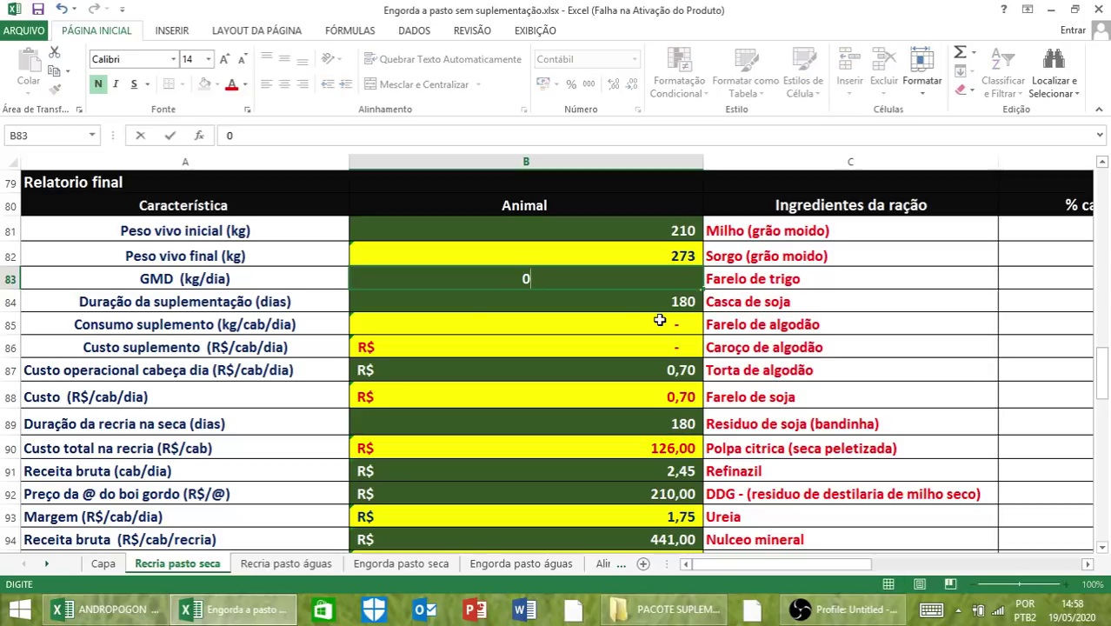
{"action": "key", "text": "Return"}
Step: Review the initial and final live weights in the nutritional requirements table
{"action": "scroll", "coordinate": [649, 306], "scroll_direction": "up", "scroll_amount": 3}
{"action": "scroll", "coordinate": [646, 304], "scroll_direction": "up", "scroll_amount": 17}
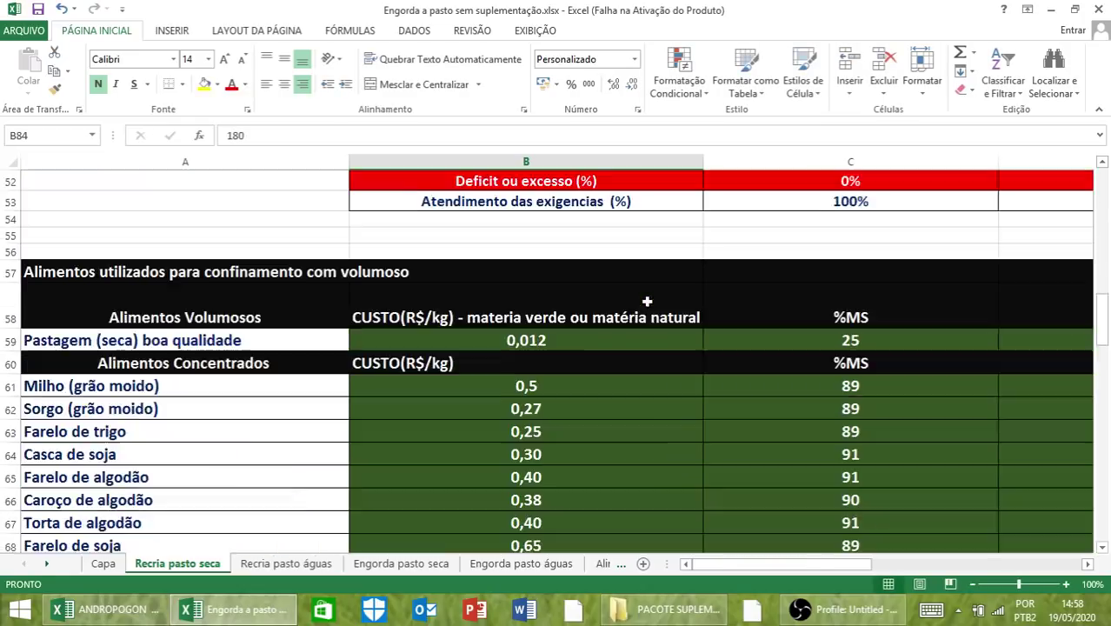
{"action": "scroll", "coordinate": [646, 302], "scroll_direction": "up", "scroll_amount": 6}
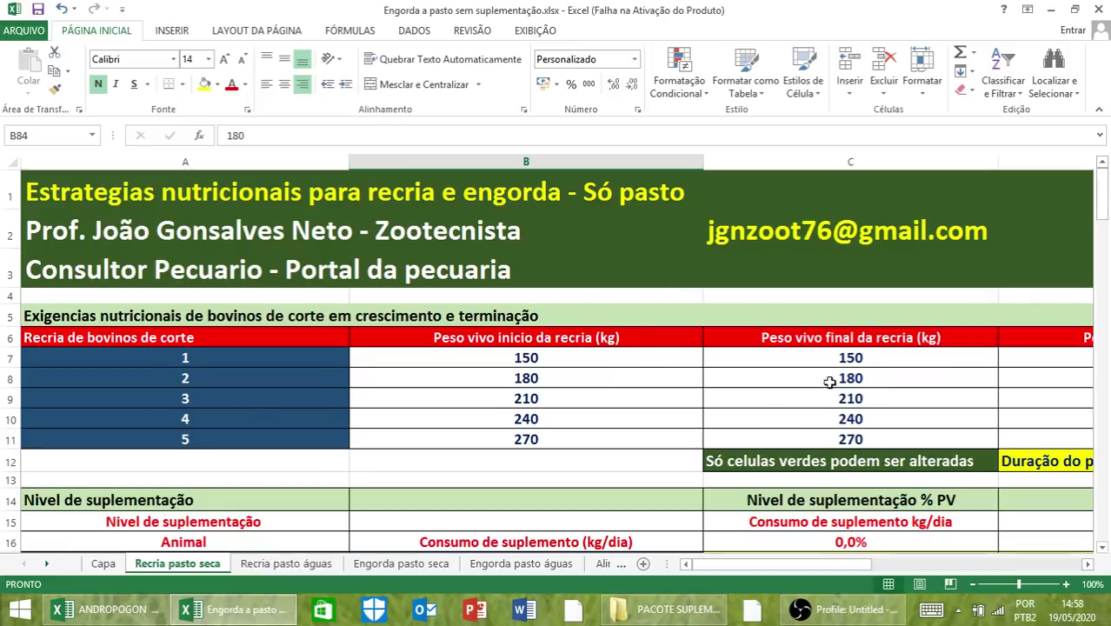
Step: Examine the final report's weights, operating cost, revenue, and margins per head and per lot for the dry-season rearing
{"action": "scroll", "coordinate": [660, 374], "scroll_direction": "down", "scroll_amount": 13}
{"action": "scroll", "coordinate": [686, 335], "scroll_direction": "down", "scroll_amount": 14}
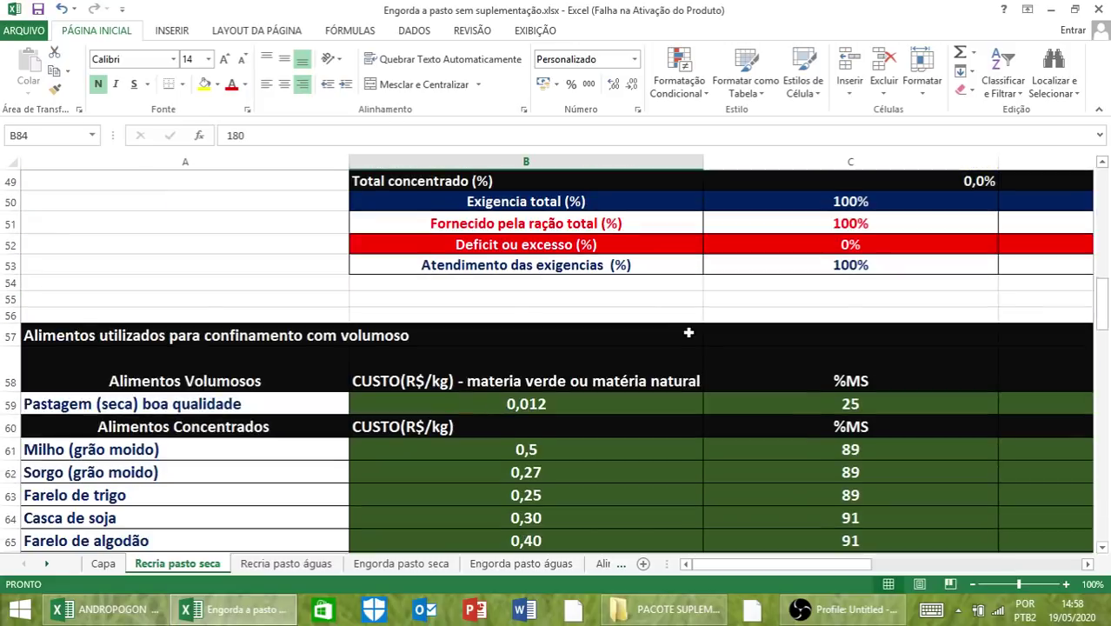
{"action": "scroll", "coordinate": [686, 332], "scroll_direction": "up", "scroll_amount": 2}
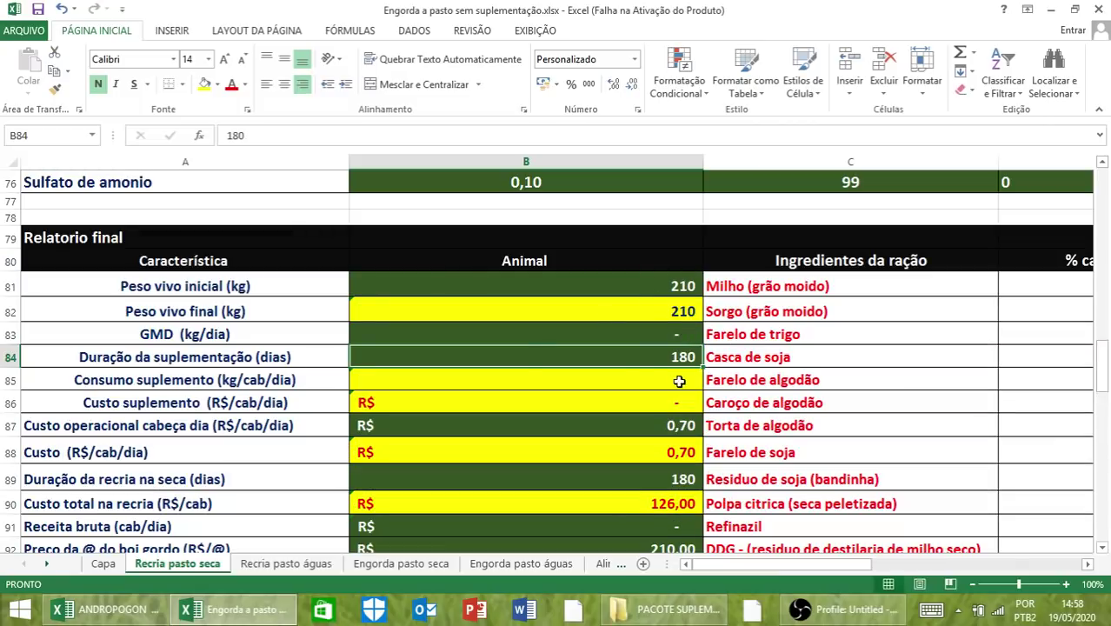
{"action": "scroll", "coordinate": [643, 419], "scroll_direction": "down", "scroll_amount": 1}
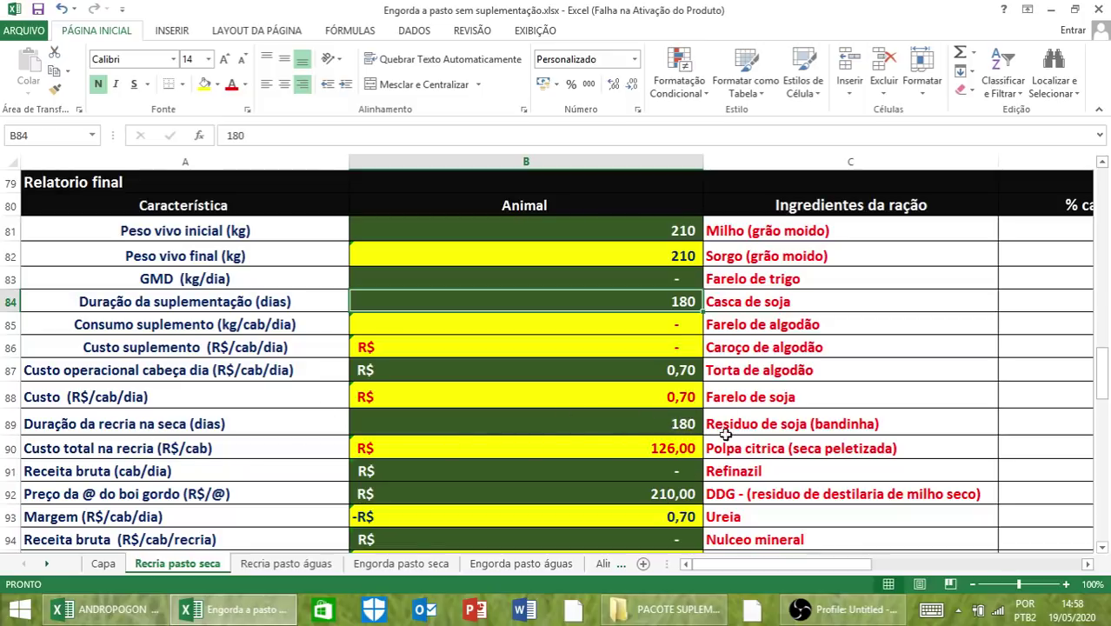
{"action": "scroll", "coordinate": [682, 423], "scroll_direction": "down", "scroll_amount": 3}
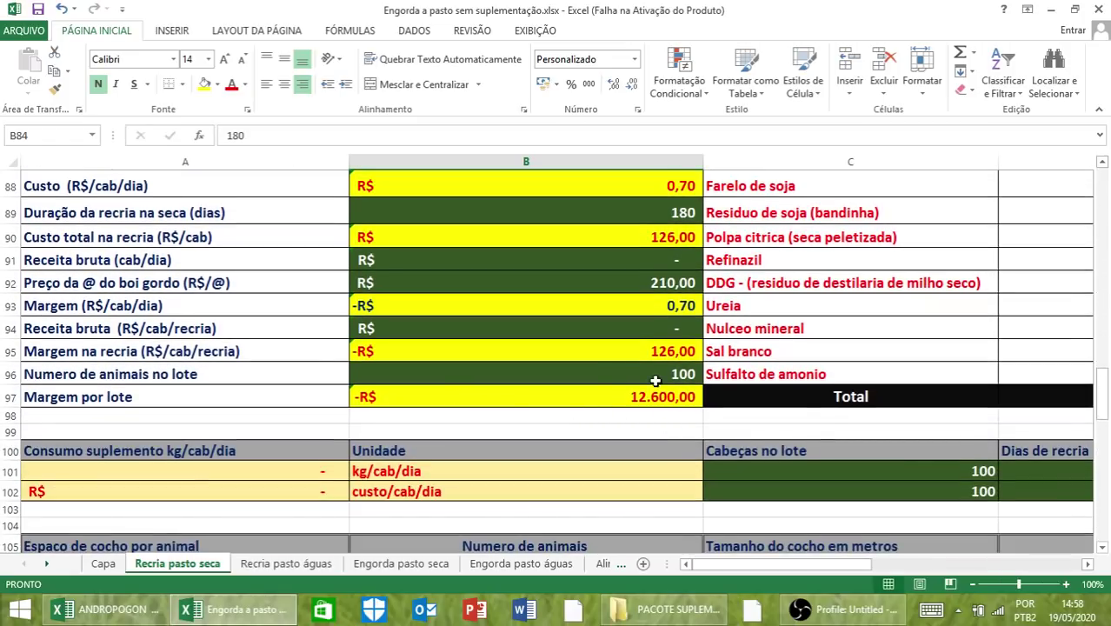
{"action": "scroll", "coordinate": [472, 363], "scroll_direction": "up", "scroll_amount": 3}
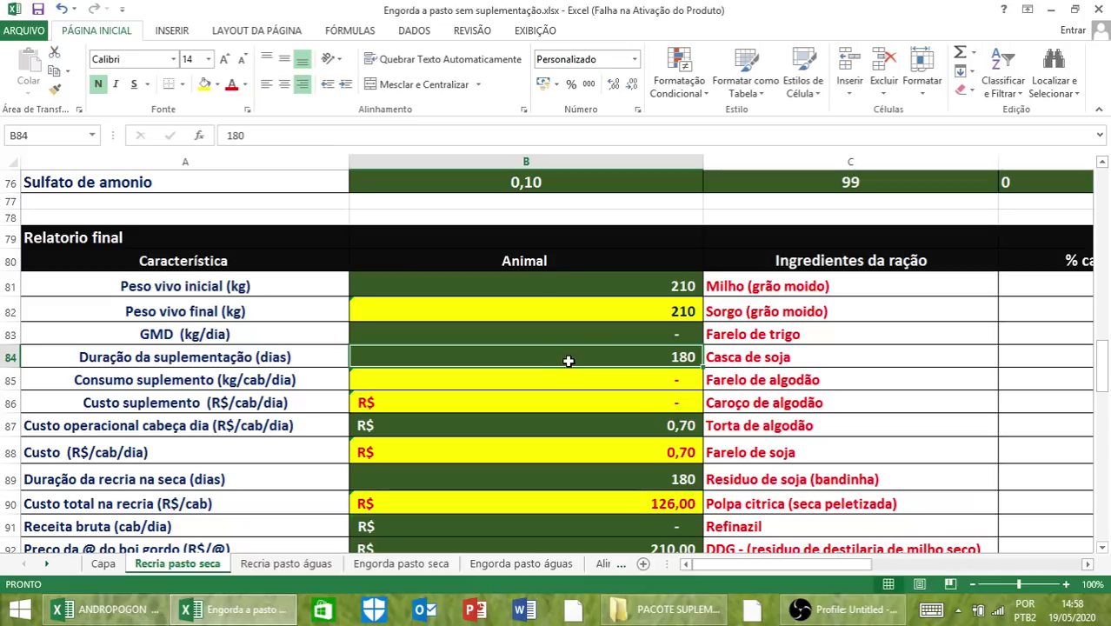
{"action": "scroll", "coordinate": [595, 367], "scroll_direction": "down", "scroll_amount": 1}
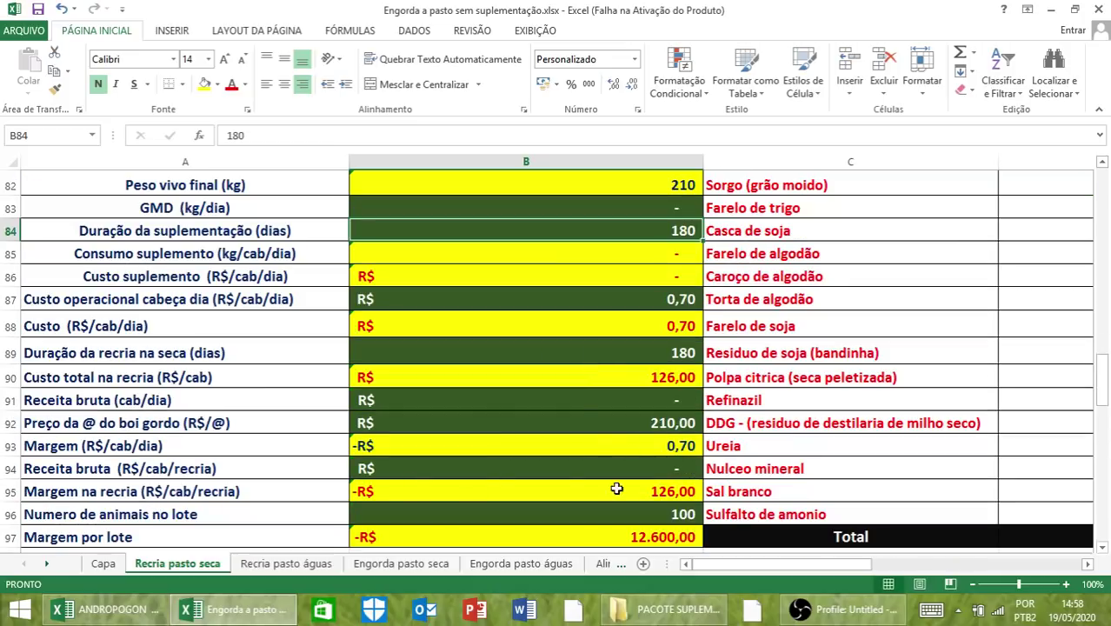
{"action": "scroll", "coordinate": [614, 471], "scroll_direction": "down", "scroll_amount": 1}
{"action": "scroll", "coordinate": [658, 472], "scroll_direction": "up", "scroll_amount": 18}
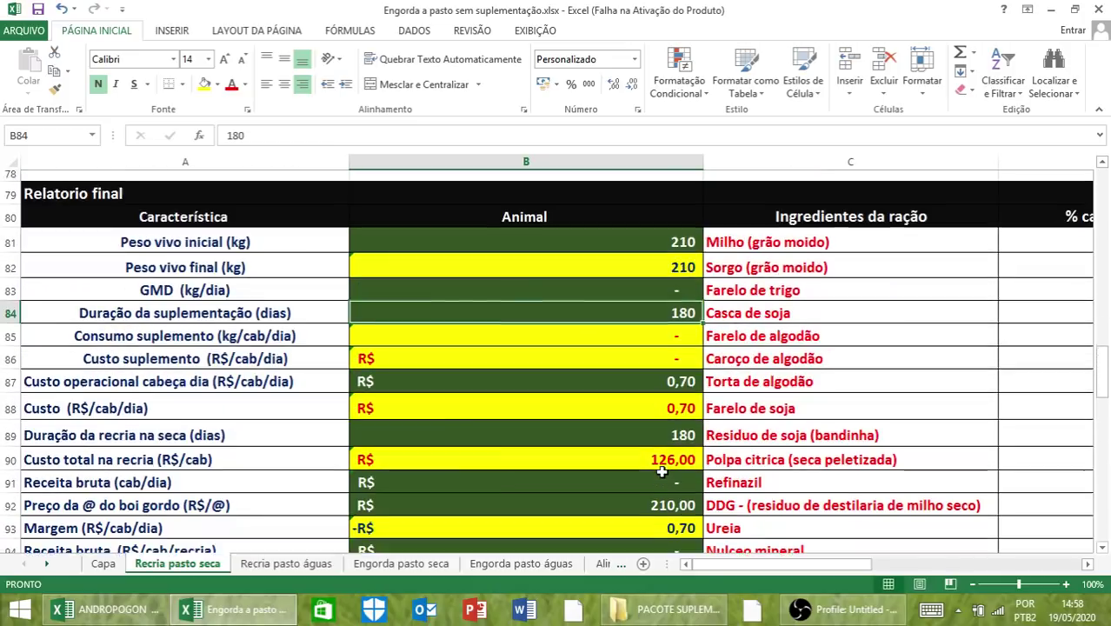
{"action": "scroll", "coordinate": [661, 471], "scroll_direction": "up", "scroll_amount": 10}
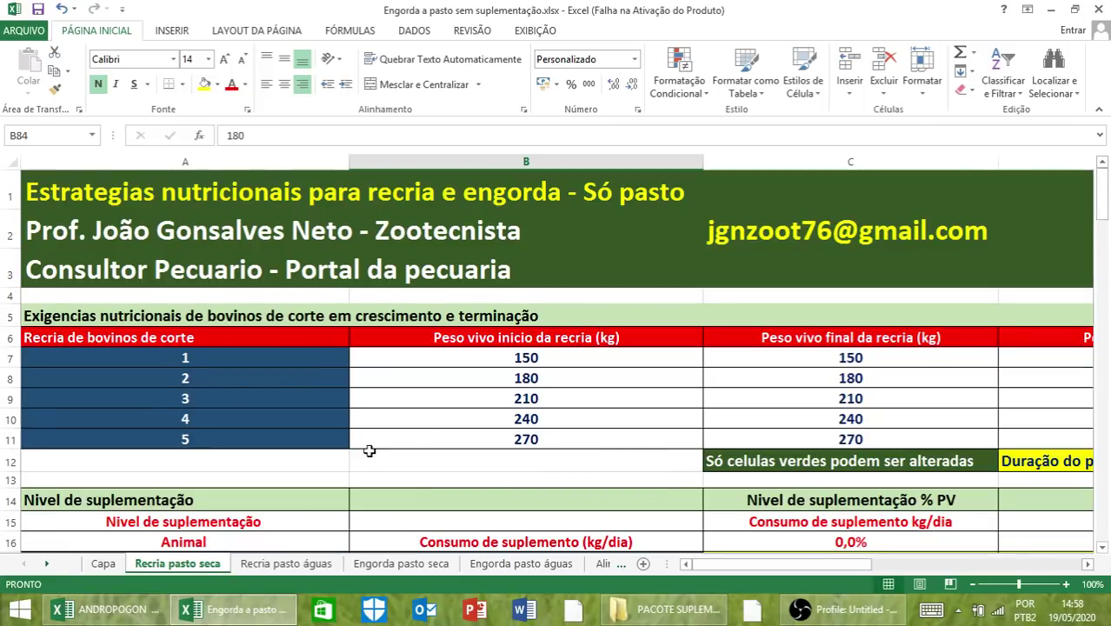
Step: Compare the initial and final live weights between the "Recria pasto seca" and "Recria pasto águas" sheets, ending on "Recria pasto águas"
{"action": "left_click", "coordinate": [259, 563]}
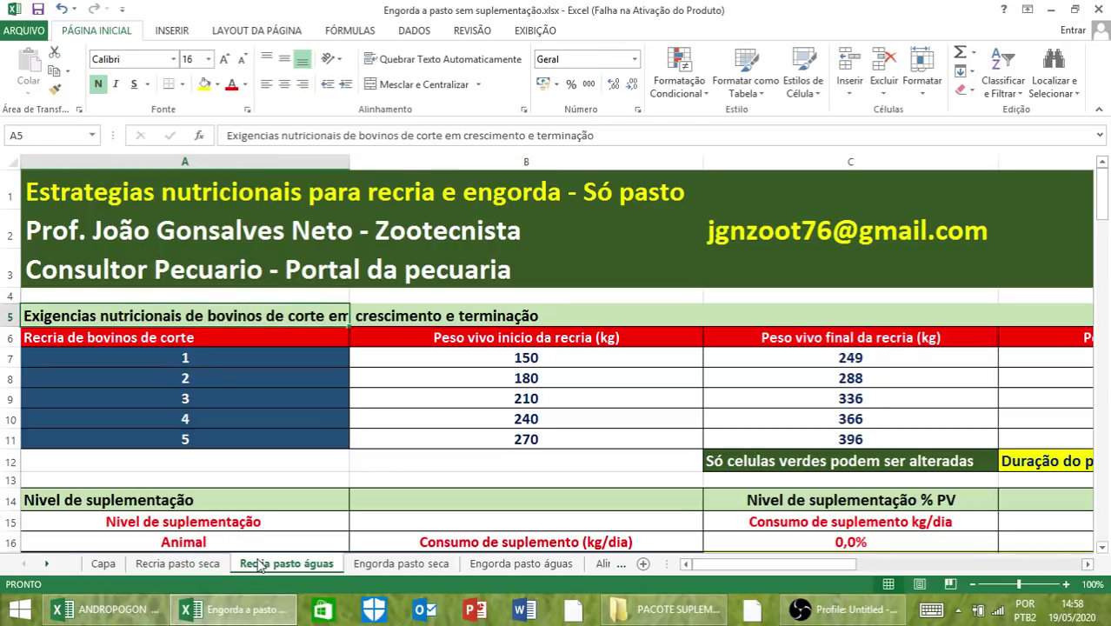
{"action": "left_click", "coordinate": [180, 563]}
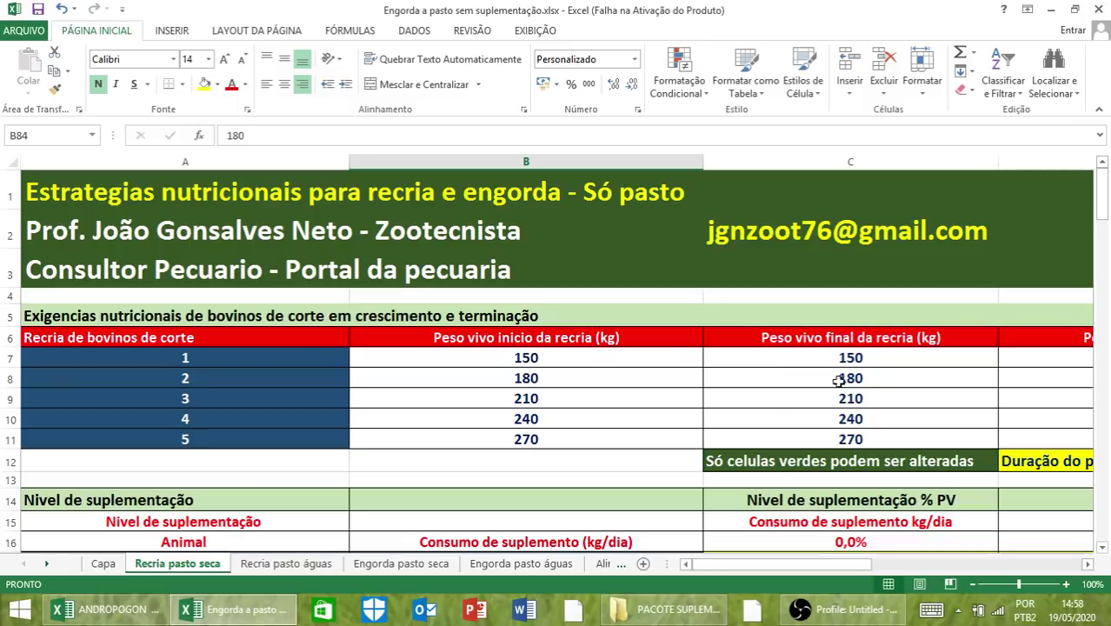
{"action": "left_click", "coordinate": [318, 565]}
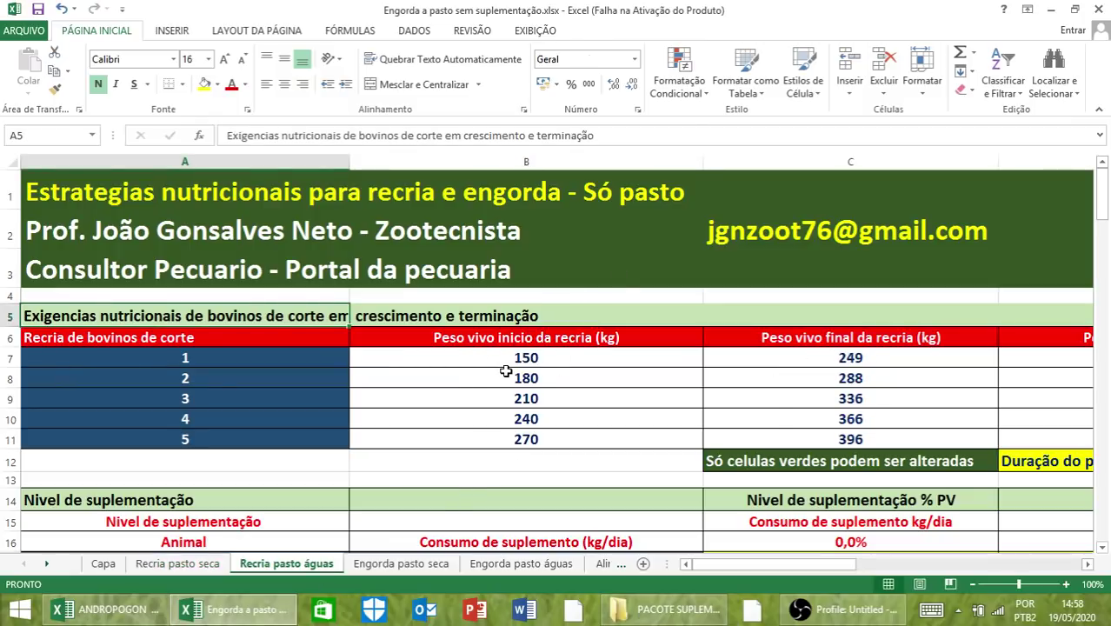
{"action": "left_click", "coordinate": [177, 563]}
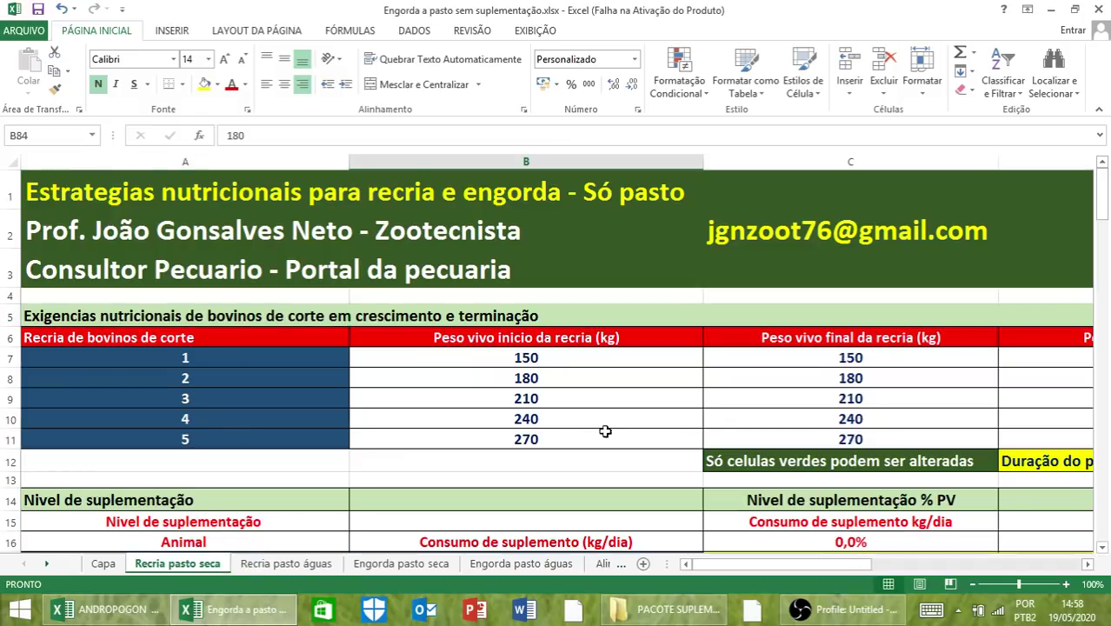
{"action": "left_click", "coordinate": [296, 564]}
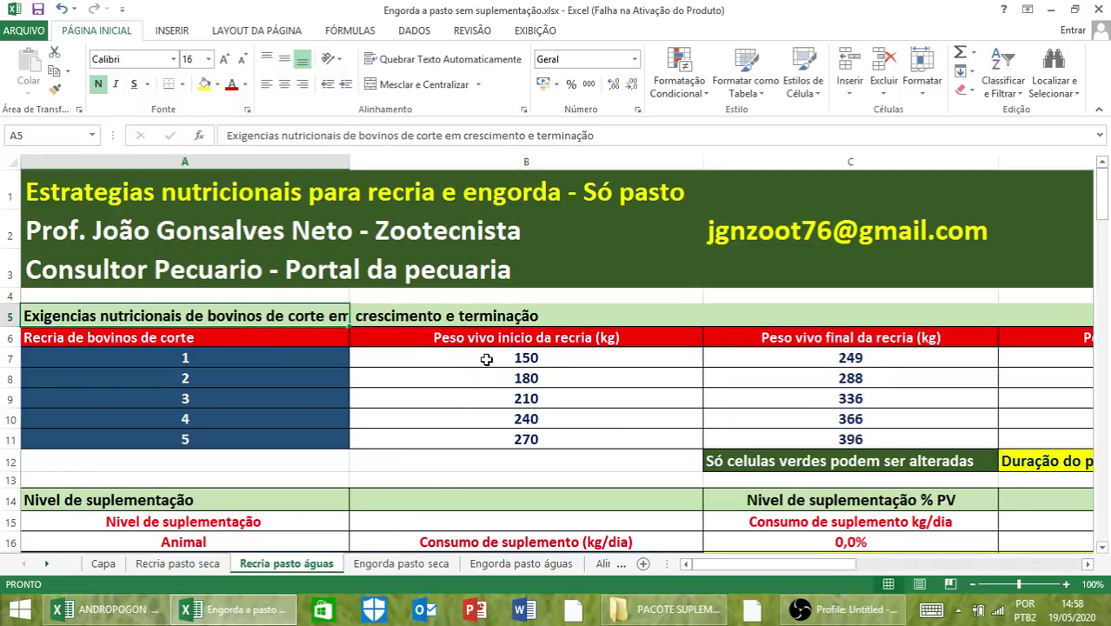
Step: Check each animal's final live weight on "Recria pasto seca" against "Recria pasto águas", finishing on "Recria pasto águas"
{"action": "left_click", "coordinate": [200, 567]}
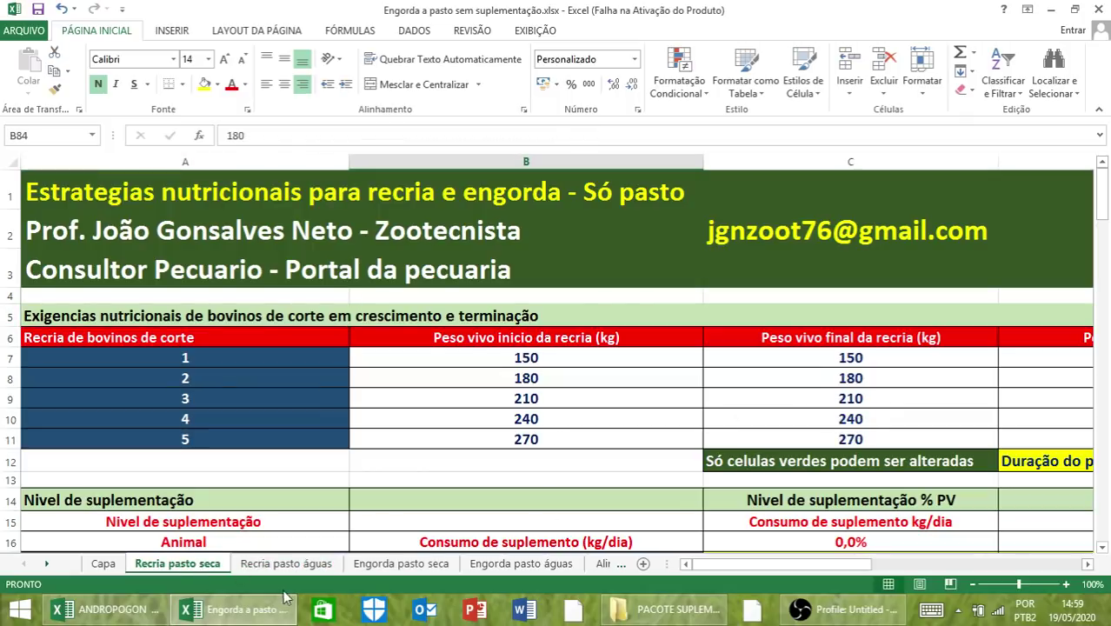
{"action": "left_click", "coordinate": [289, 564]}
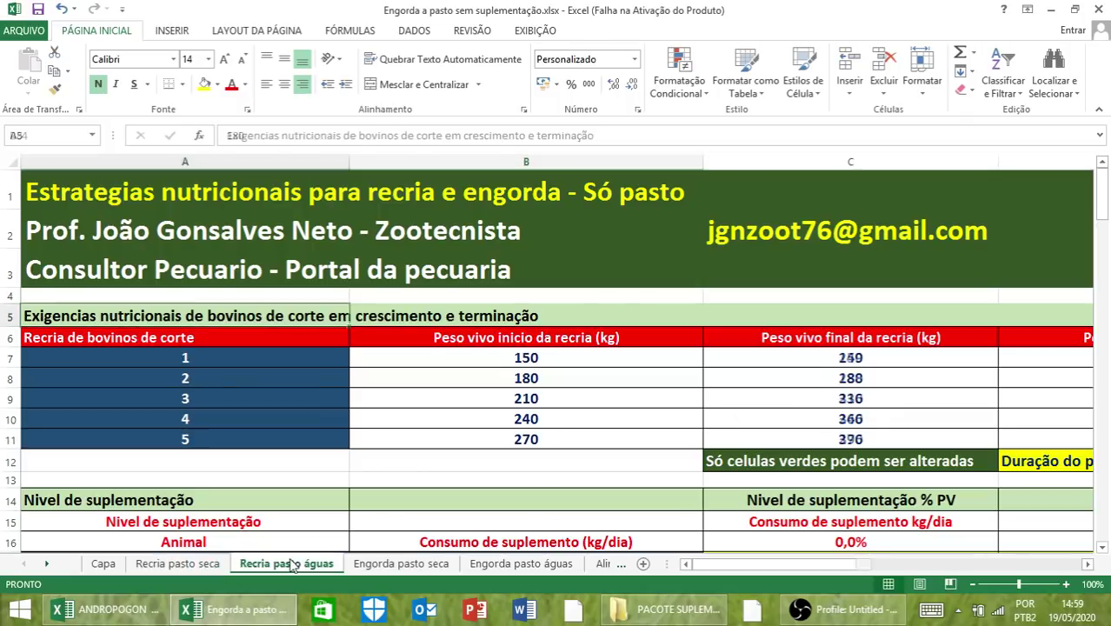
{"action": "left_click", "coordinate": [186, 566]}
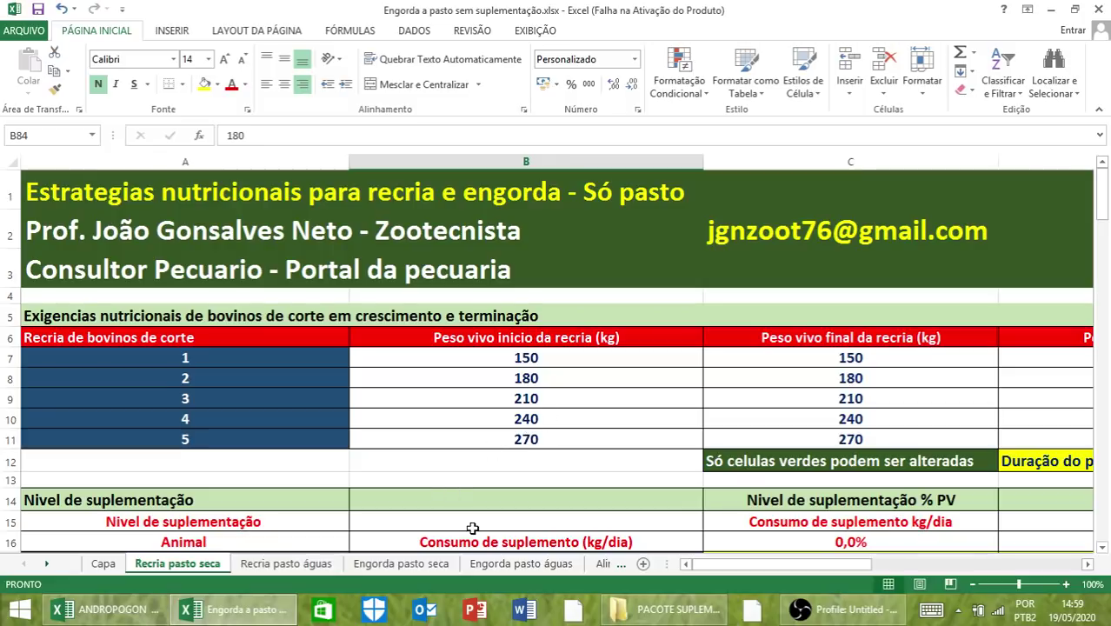
{"action": "left_click", "coordinate": [286, 564]}
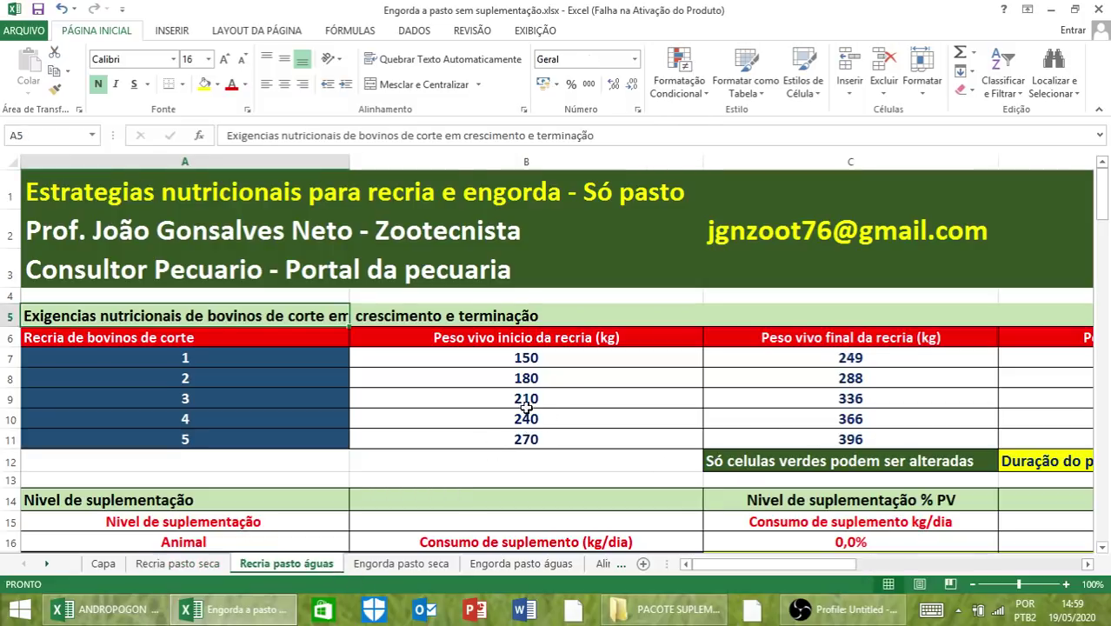
{"action": "left_click", "coordinate": [186, 565]}
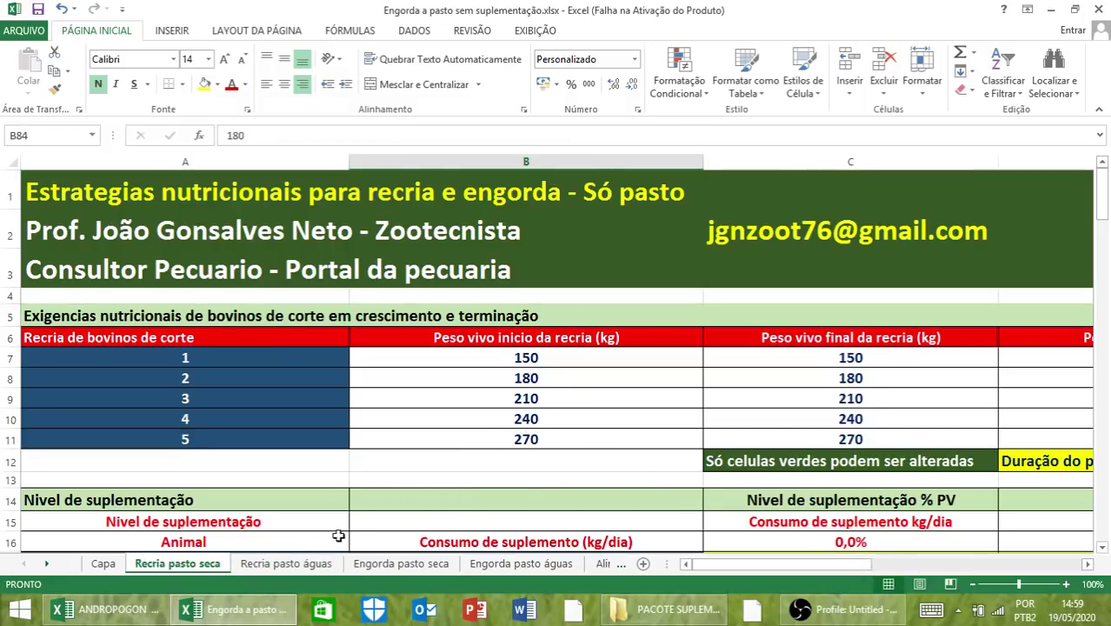
{"action": "left_click", "coordinate": [260, 565]}
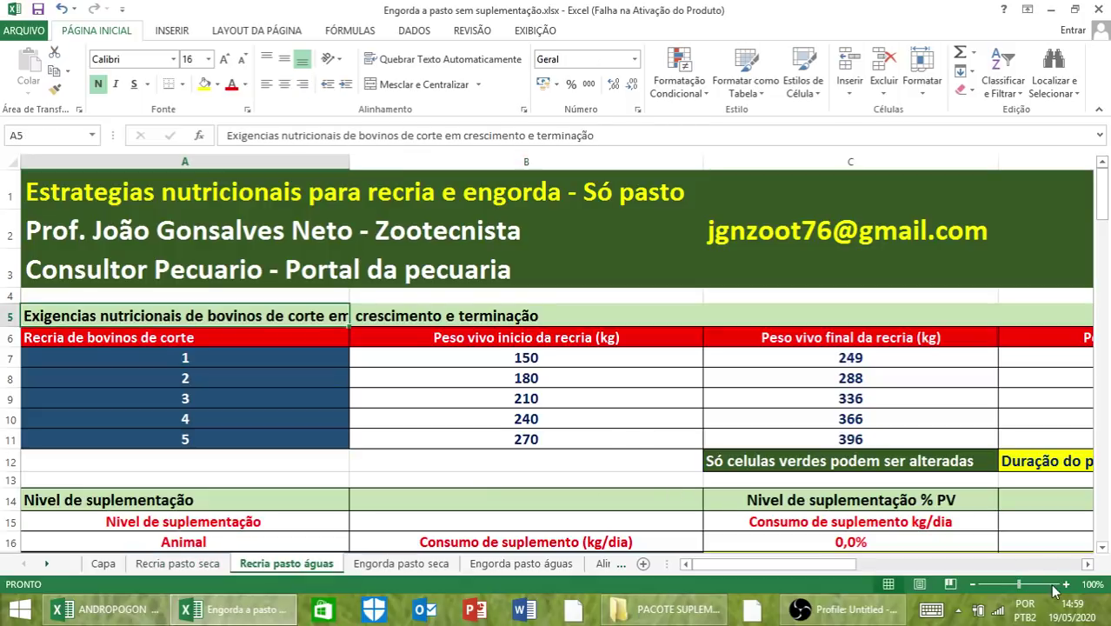
Step: Review the rainy-season initial and final live weights, daily weight gain, and period duration on "Recria pasto águas"
{"action": "left_click", "coordinate": [1087, 566]}
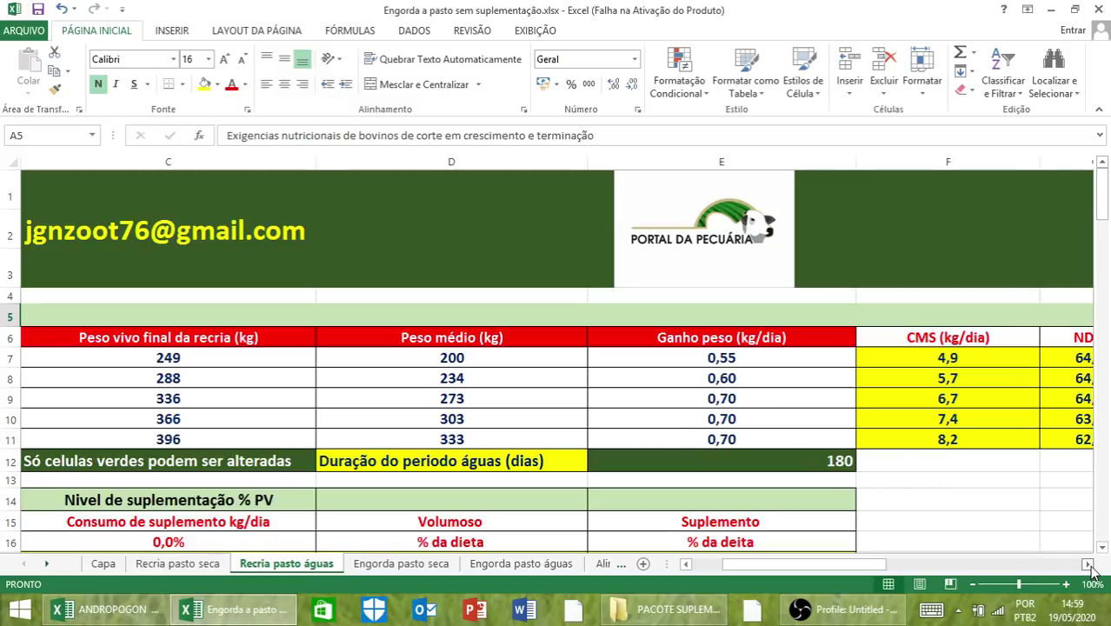
{"action": "left_click", "coordinate": [685, 563]}
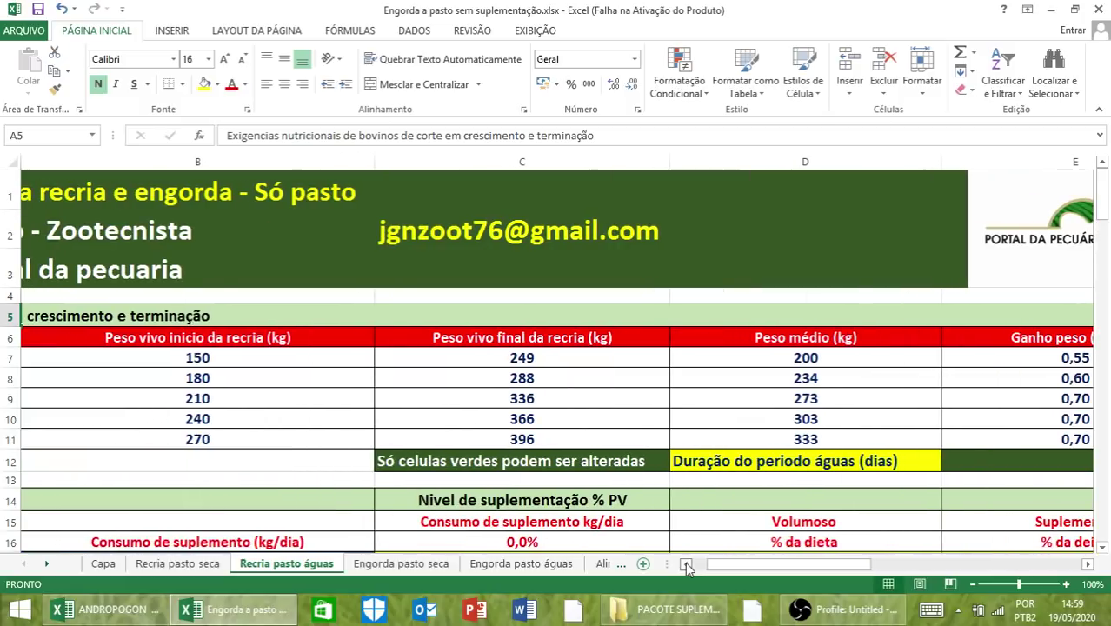
{"action": "left_click", "coordinate": [224, 358]}
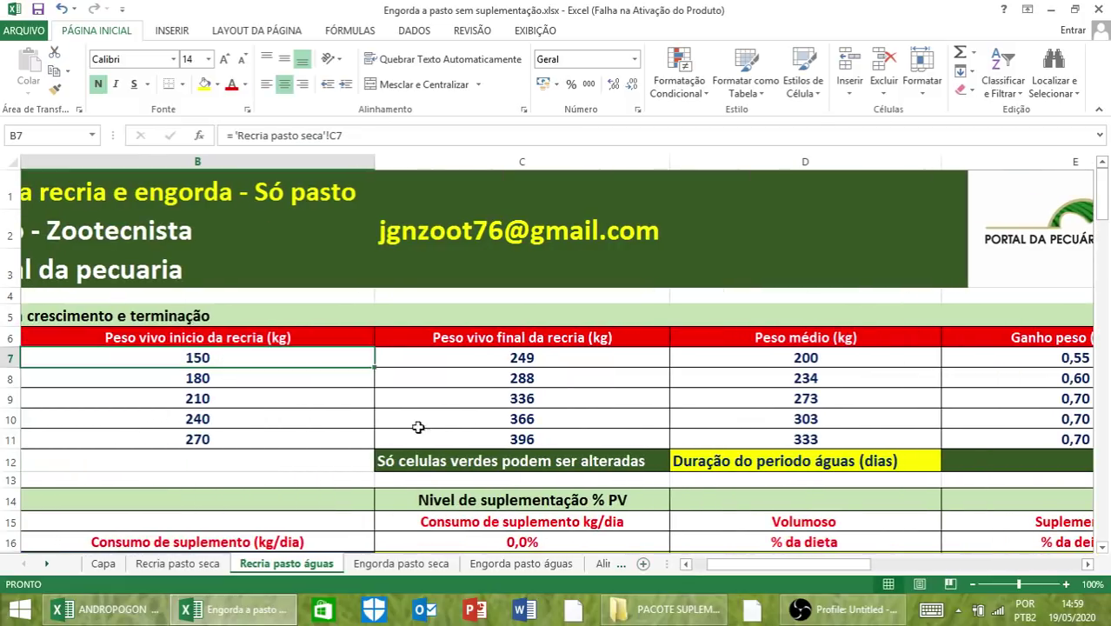
{"action": "left_click", "coordinate": [765, 468]}
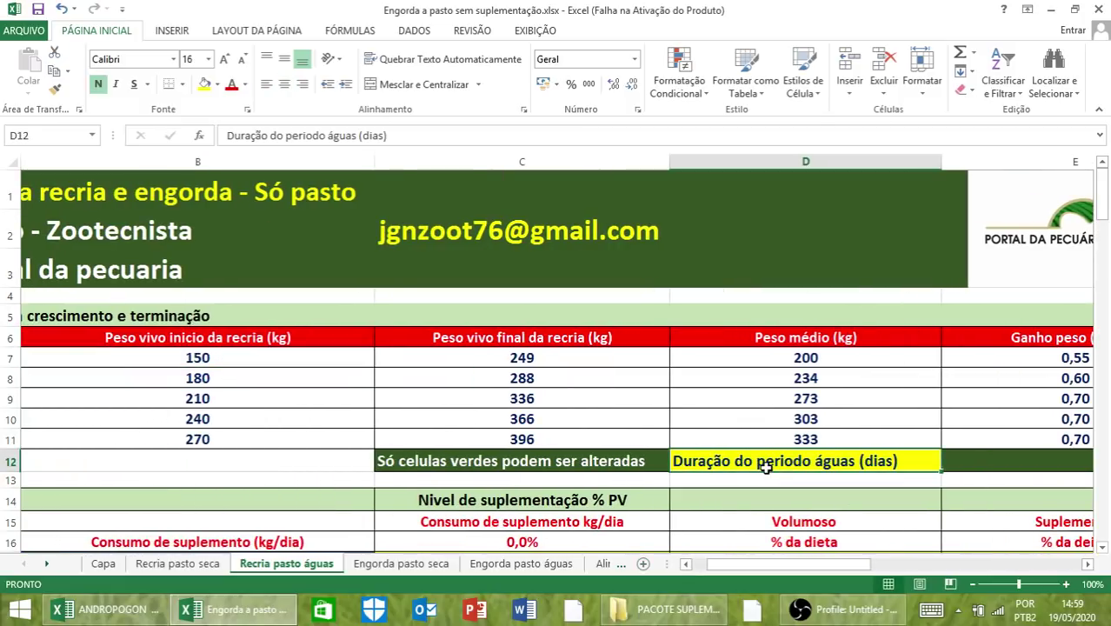
{"action": "key", "text": "Right"}
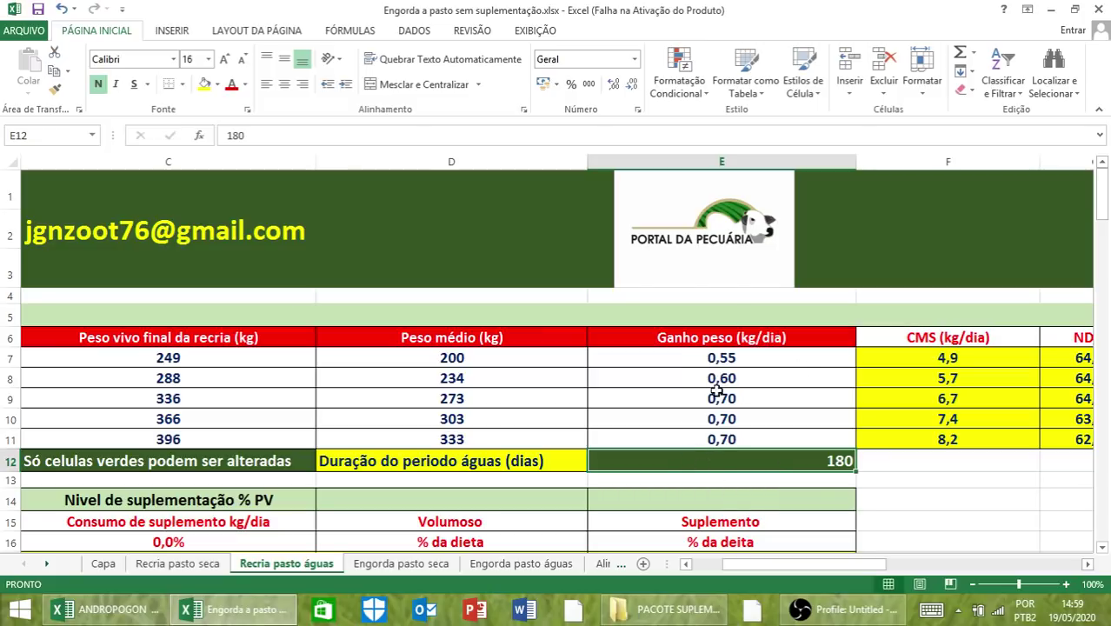
{"action": "left_click", "coordinate": [687, 567]}
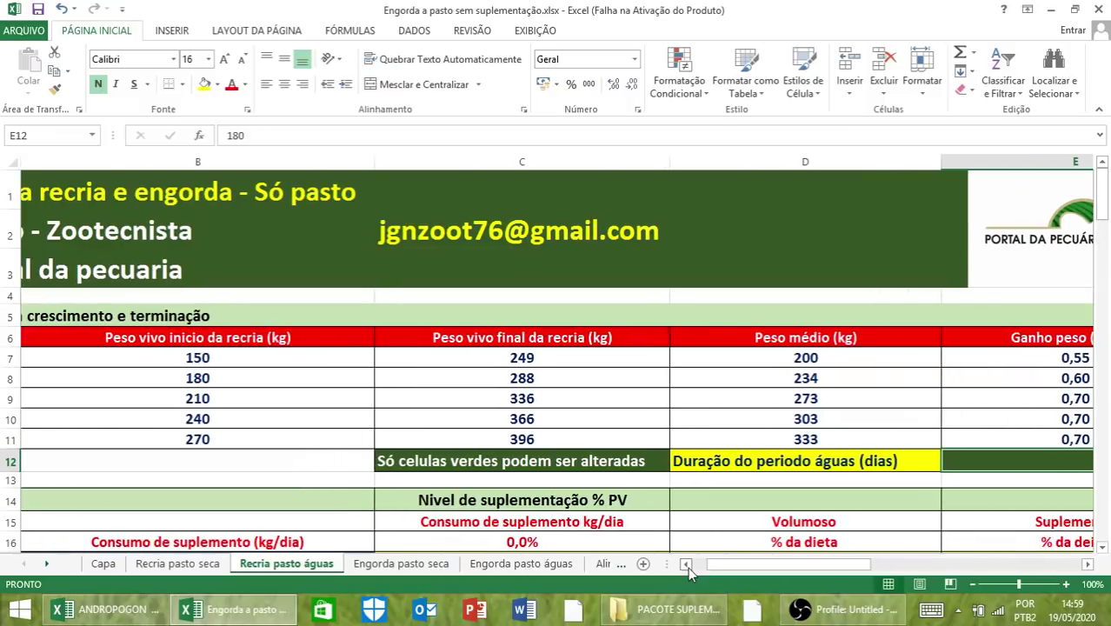
{"action": "left_click", "coordinate": [229, 357]}
{"action": "left_click", "coordinate": [234, 335]}
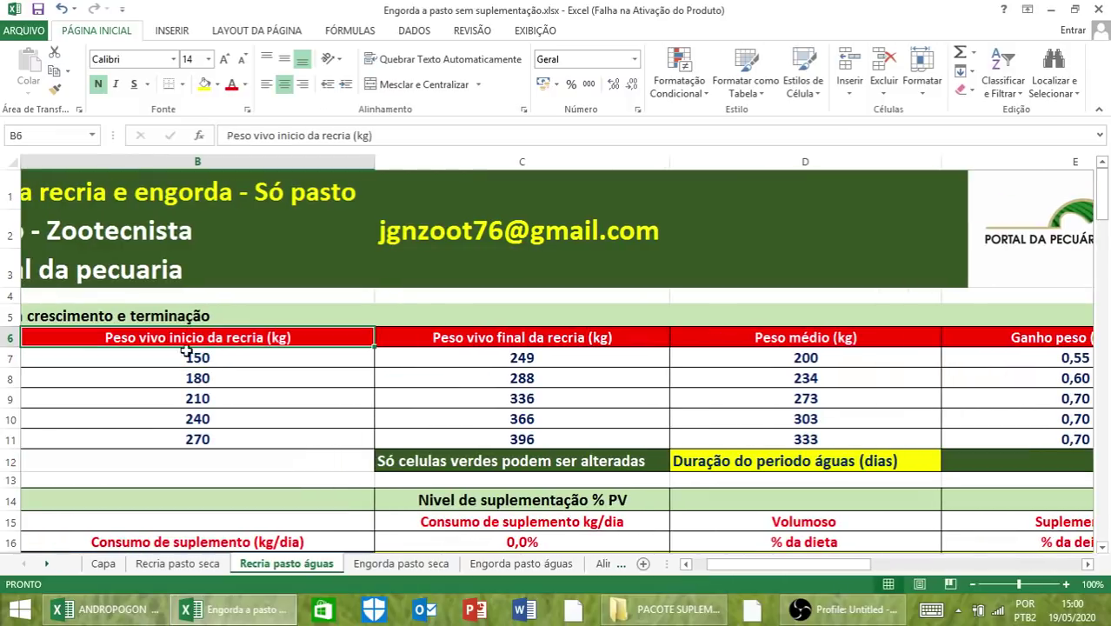
{"action": "left_click", "coordinate": [491, 339]}
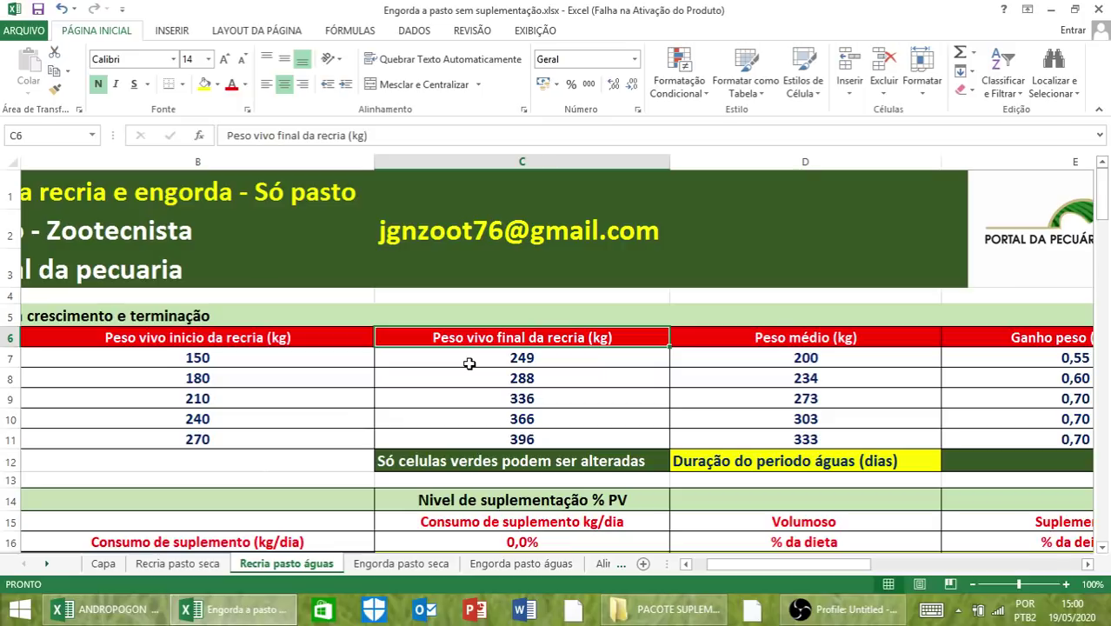
Step: Check the dry-season gain in @ on "Recria pasto seca", and return to "Recria pasto águas"
{"action": "left_click", "coordinate": [179, 565]}
{"action": "left_click", "coordinate": [956, 564]}
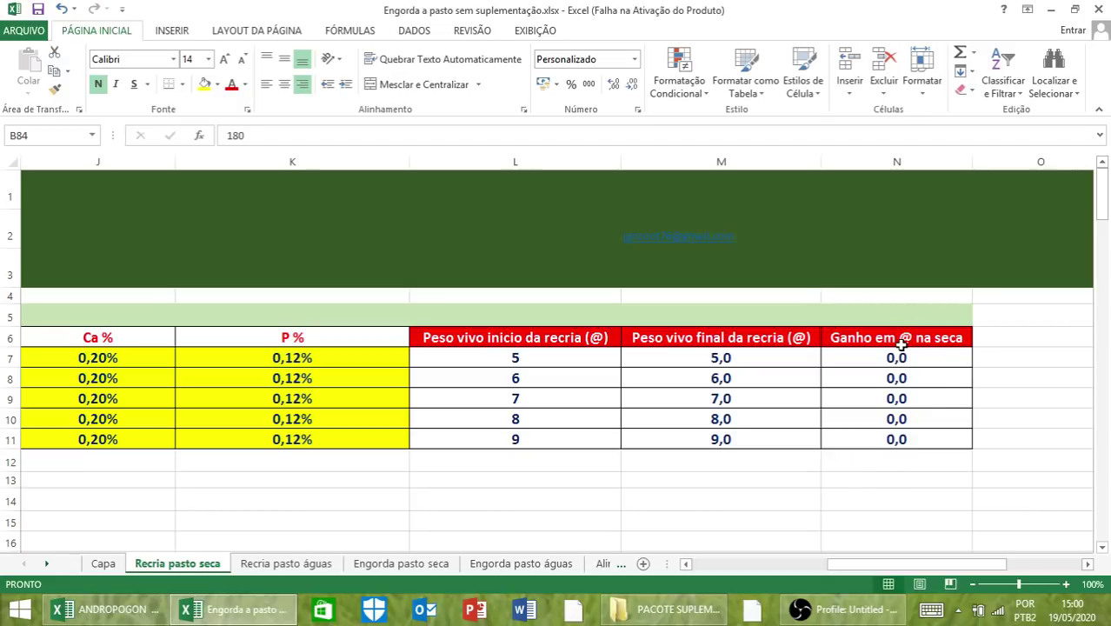
{"action": "left_click", "coordinate": [271, 563]}
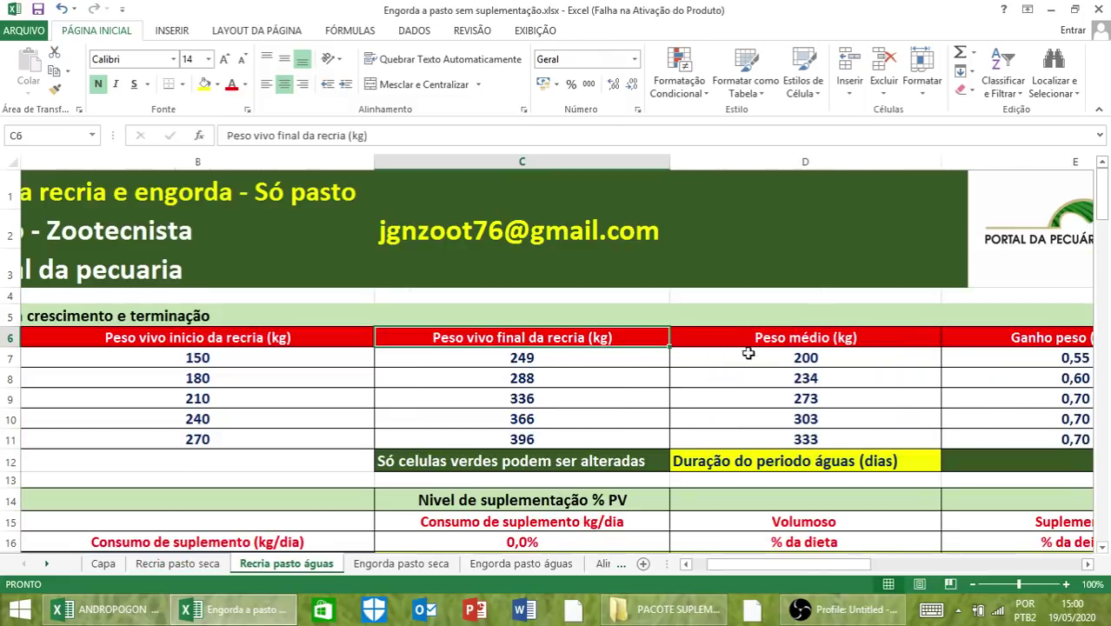
Step: Examine the row 6 columns from average weight through the nutrient requirements to the weights and gains in @
{"action": "key", "text": "Right"}
{"action": "key", "text": "Right"}
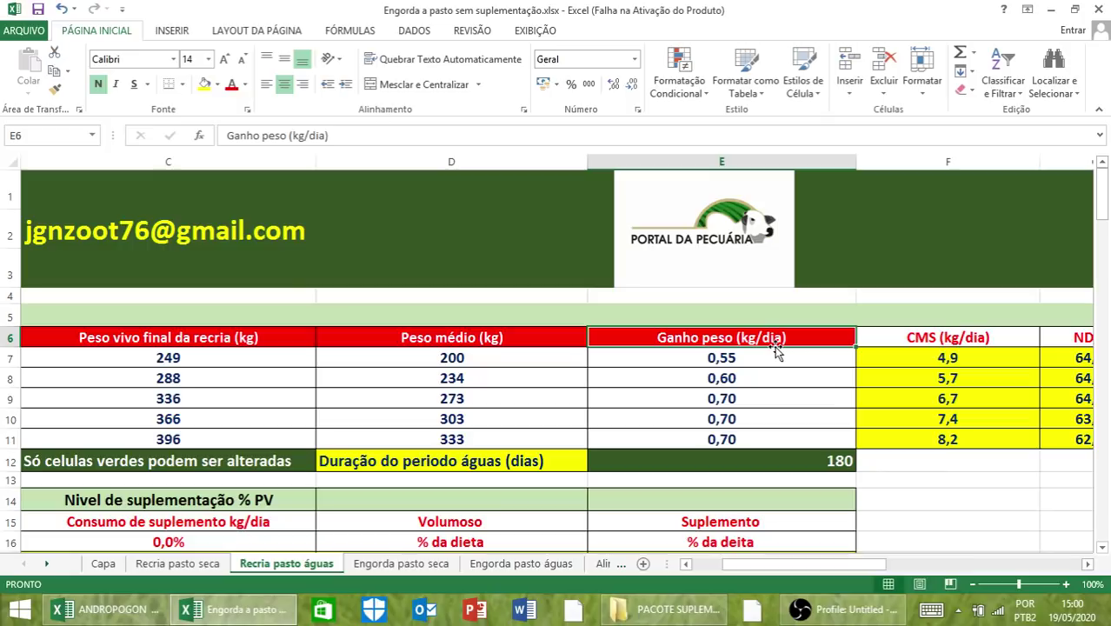
{"action": "key", "text": "Right"}
{"action": "key", "text": "Right"}
{"action": "key", "text": "Right"}
{"action": "key", "text": "Right"}
{"action": "key", "text": "Right"}
{"action": "key", "text": "Right"}
{"action": "key", "text": "Right"}
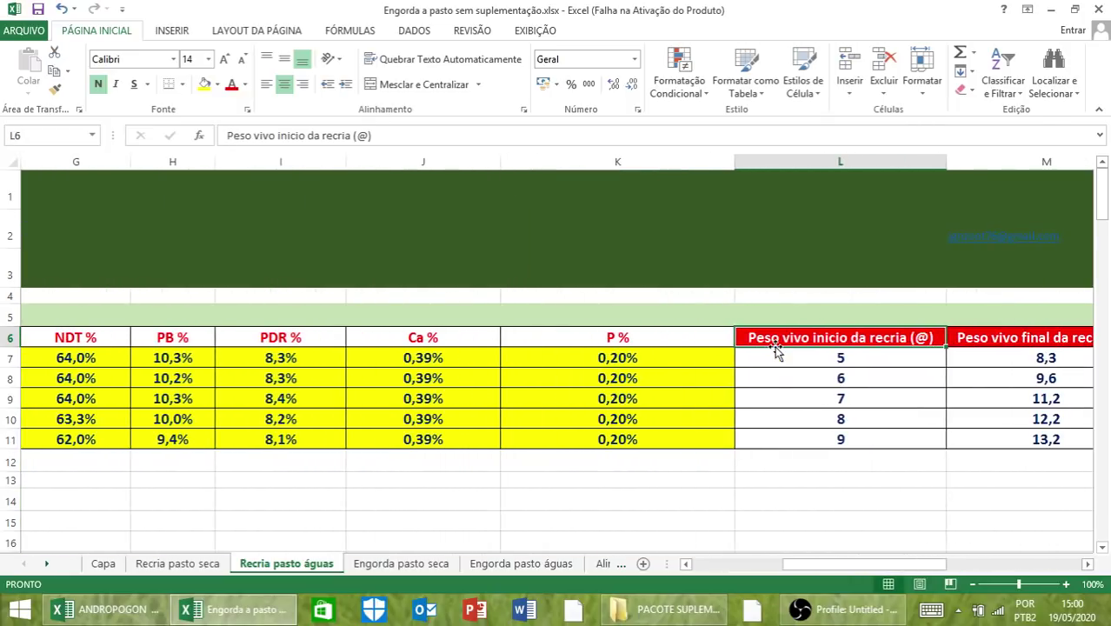
{"action": "key", "text": "Right"}
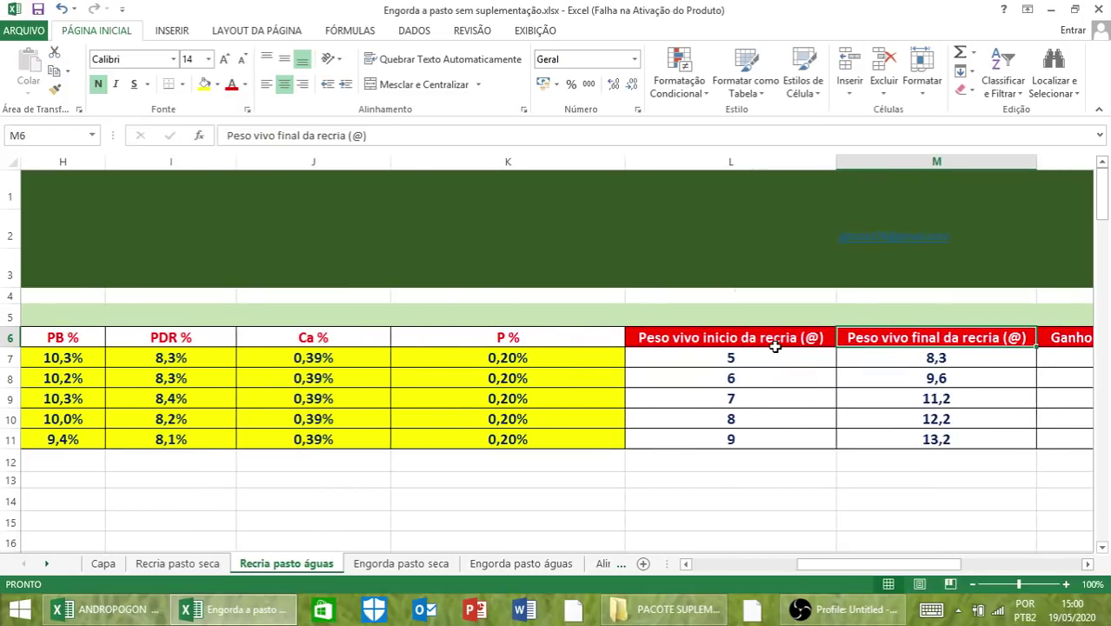
{"action": "key", "text": "Left"}
{"action": "key", "text": "Right"}
{"action": "key", "text": "Right"}
{"action": "key", "text": "Right"}
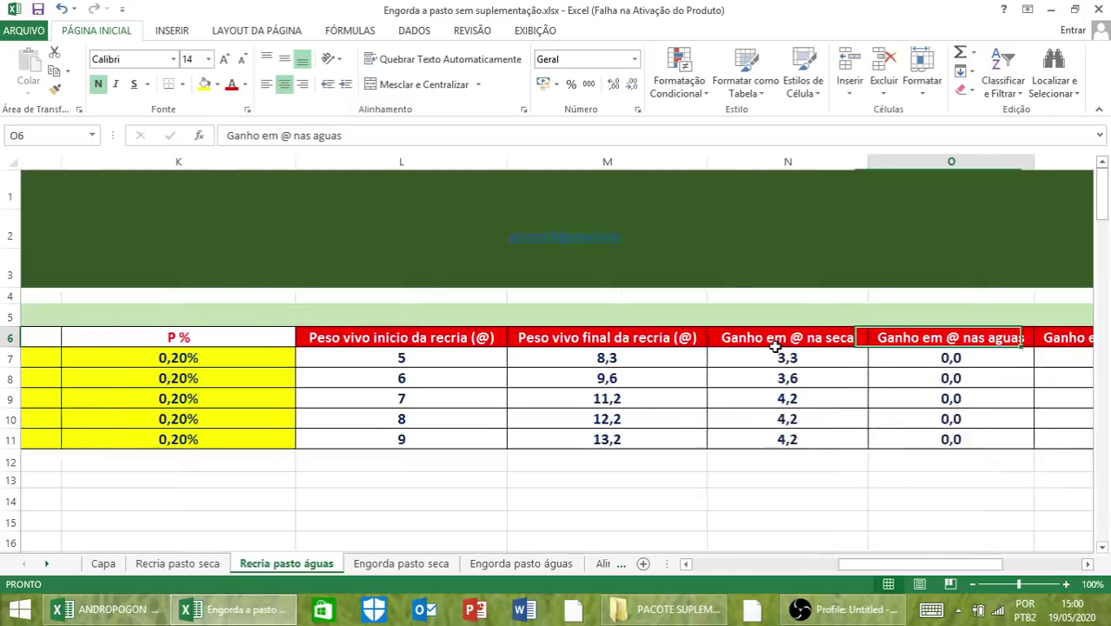
{"action": "key", "text": "Left"}
{"action": "key", "text": "Left"}
{"action": "key", "text": "Left"}
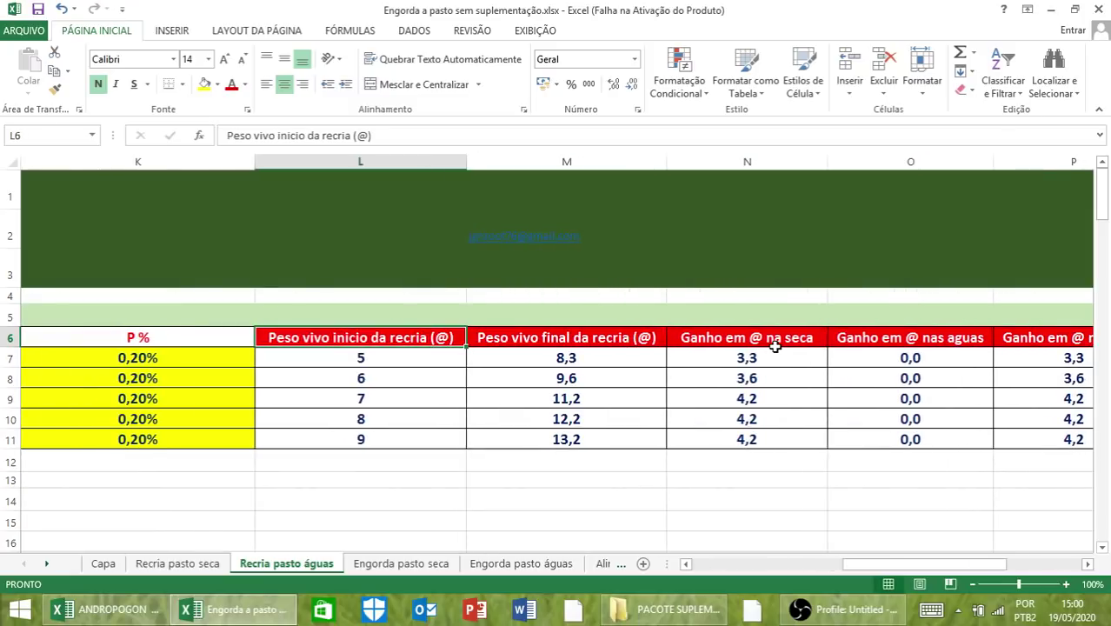
{"action": "key", "text": "Left"}
Step: Change the header in N6 to "Ganho em @ nas aguas"
{"action": "key", "text": "Right"}
{"action": "key", "text": "Right"}
{"action": "key", "text": "Right"}
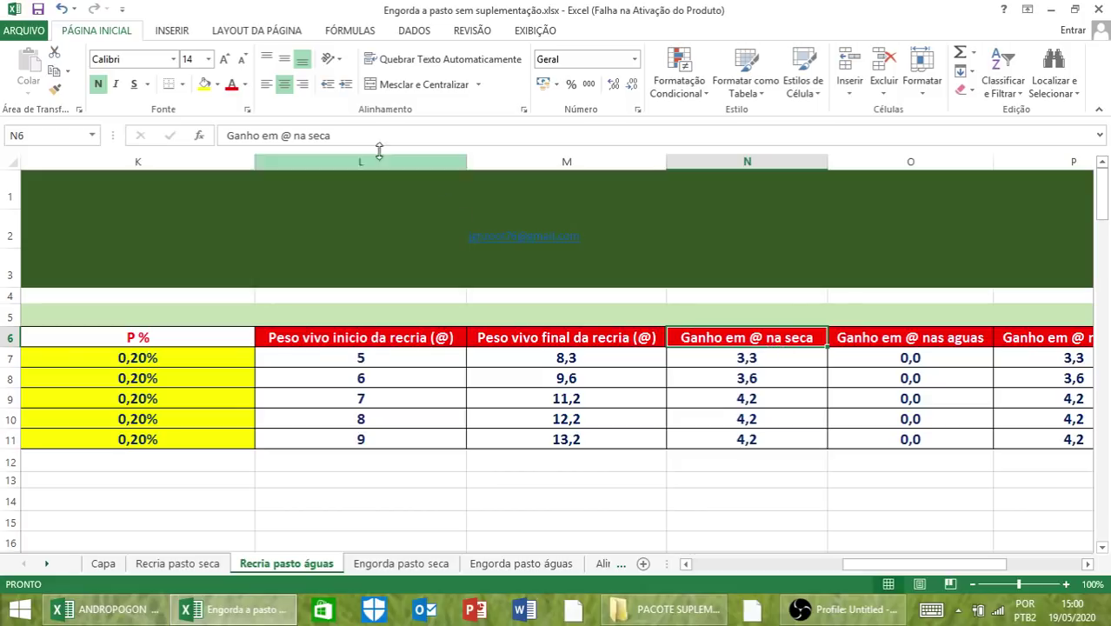
{"action": "left_click", "coordinate": [345, 133]}
{"action": "key", "text": "BackSpace"}
{"action": "key", "text": "BackSpace"}
{"action": "key", "text": "BackSpace"}
{"action": "key", "text": "BackSpace"}
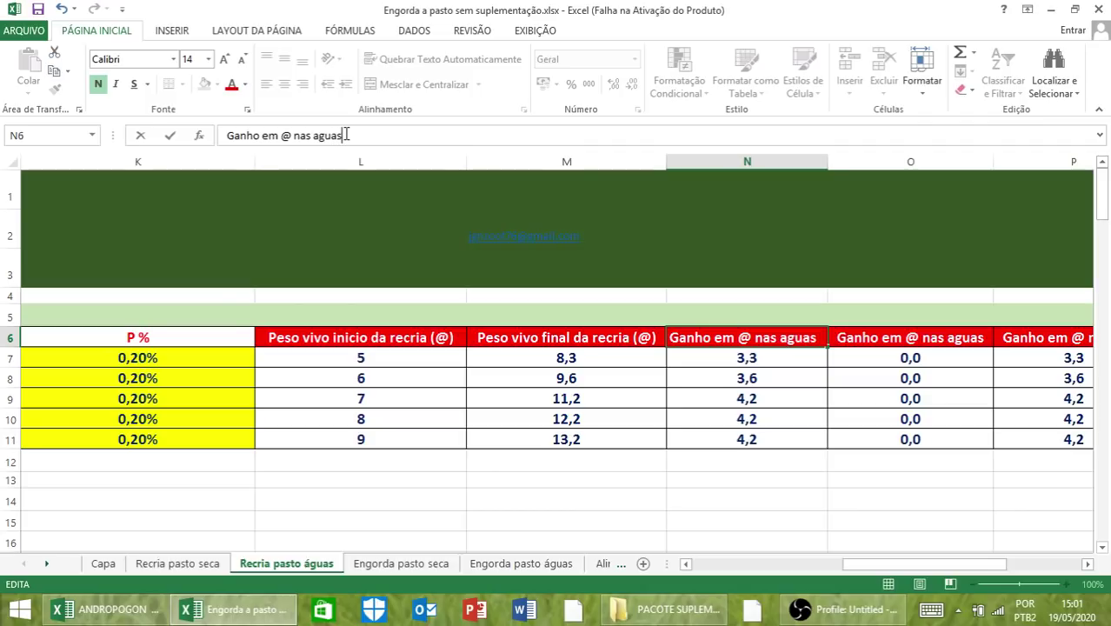
{"action": "key", "text": "Tab"}
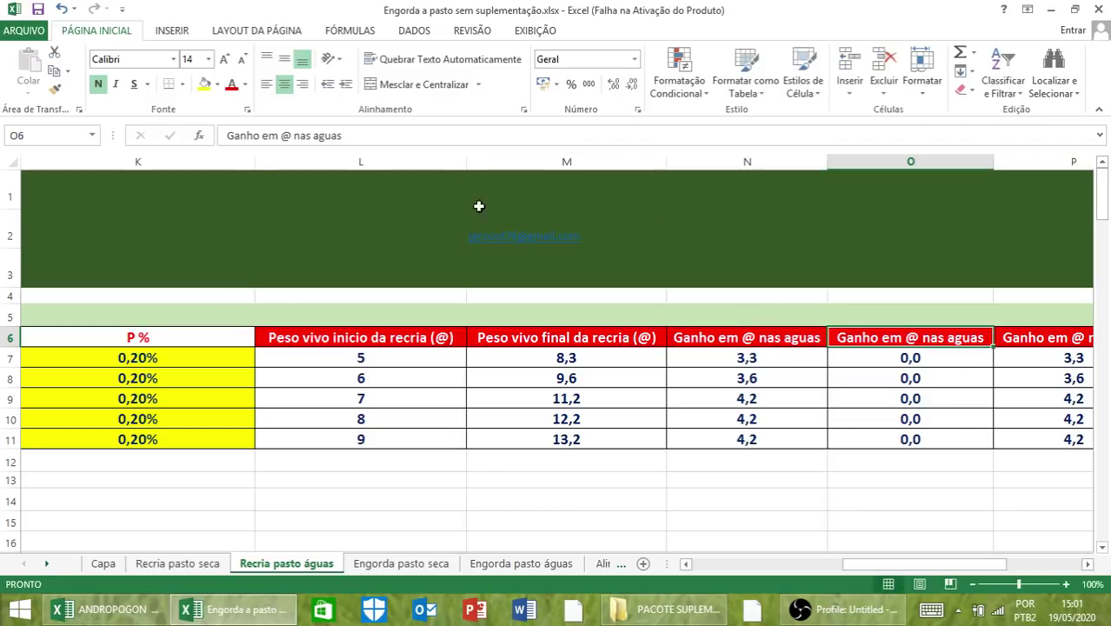
Step: Change the header in O6 to "Ganho em @ na seca"
{"action": "left_click", "coordinate": [345, 139]}
{"action": "key", "text": "BackSpace"}
{"action": "key", "text": "BackSpace"}
{"action": "key", "text": "BackSpace"}
{"action": "key", "text": "BackSpace"}
{"action": "key", "text": "BackSpace"}
{"action": "key", "text": "BackSpace"}
{"action": "key", "text": "BackSpace"}
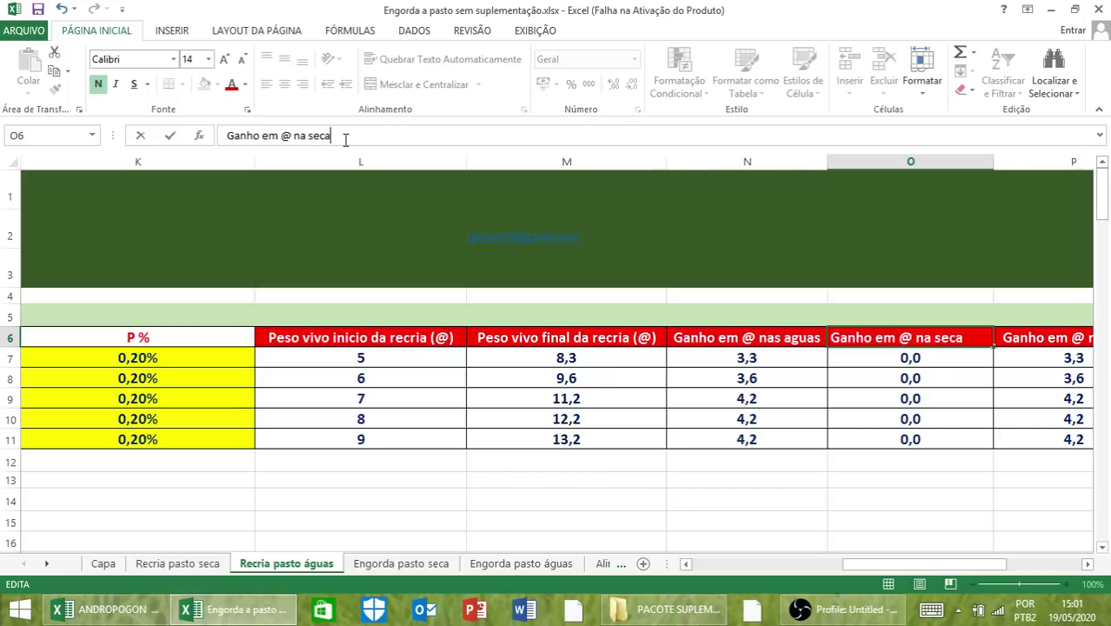
{"action": "key", "text": "Return"}
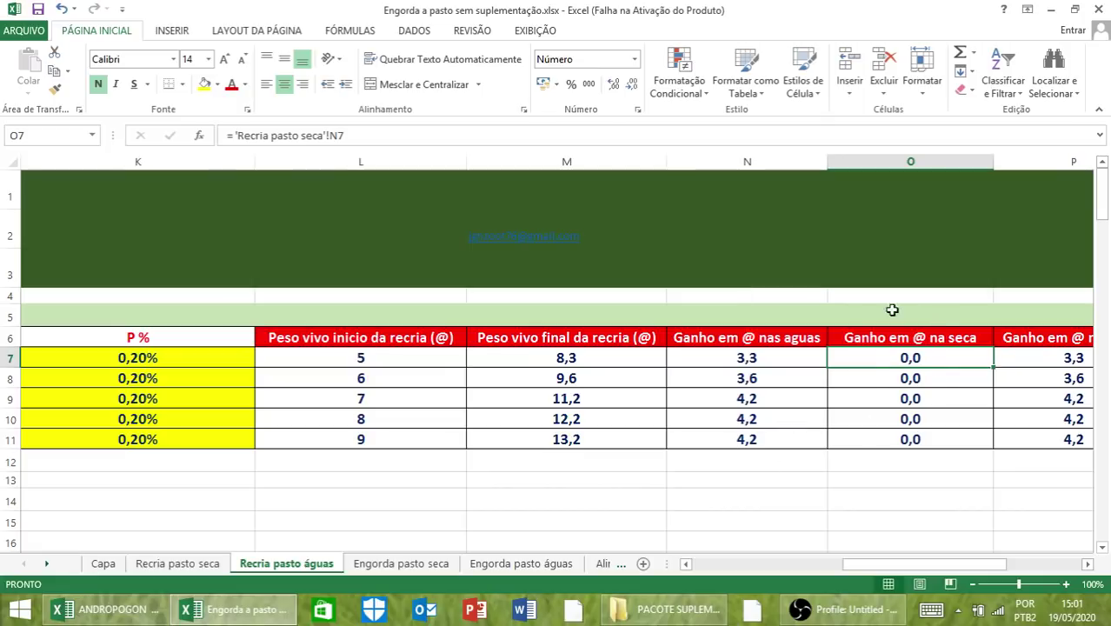
Step: Review the total rearing gain in @, the daily weight gains, and the roughage and supplement shares of the diet
{"action": "left_click", "coordinate": [1087, 565]}
{"action": "left_click", "coordinate": [1087, 565]}
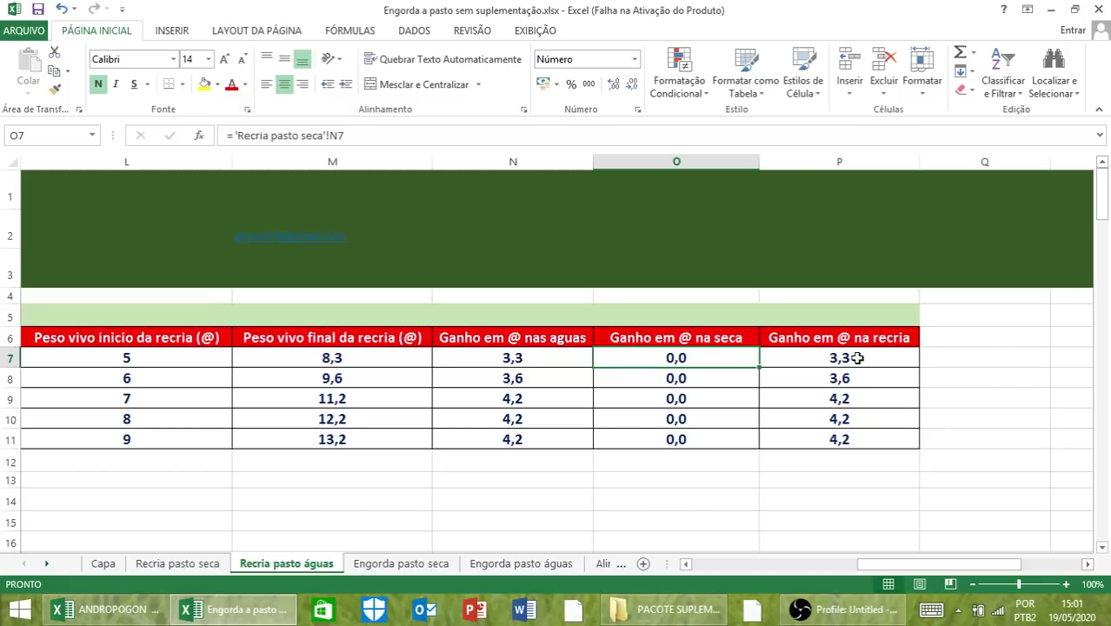
{"action": "left_click", "coordinate": [710, 564]}
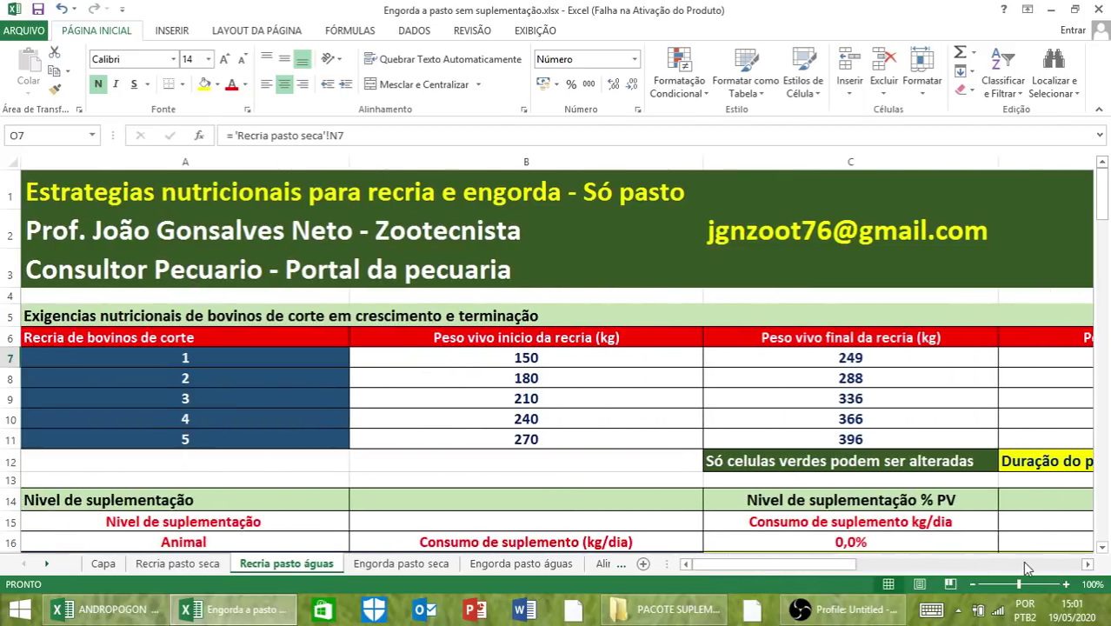
{"action": "left_click", "coordinate": [1087, 564]}
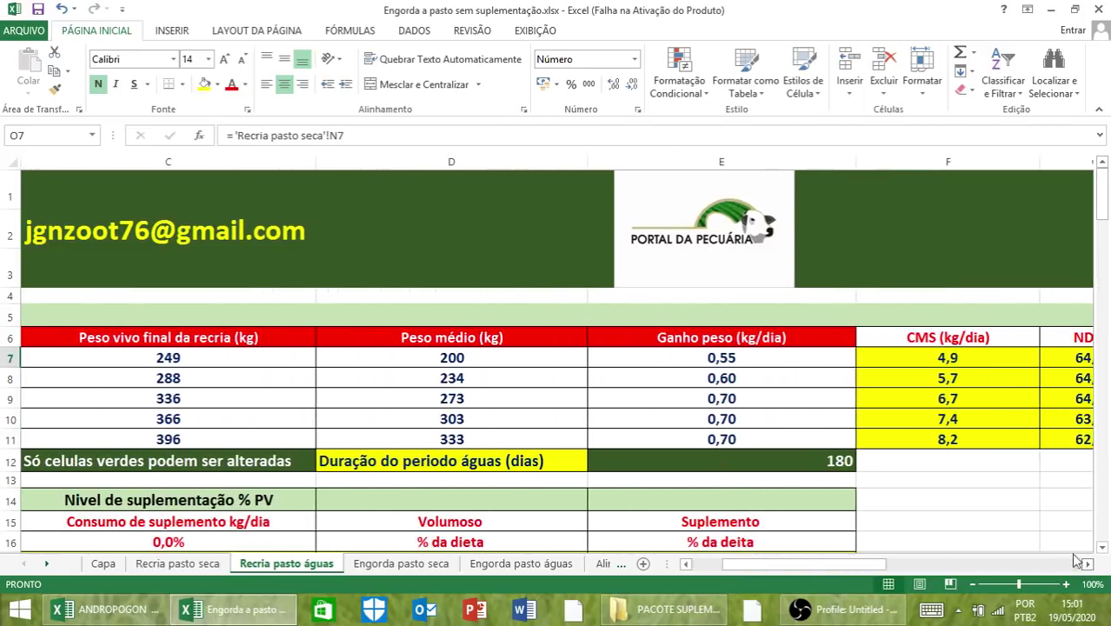
{"action": "scroll", "coordinate": [720, 419], "scroll_direction": "down", "scroll_amount": 1}
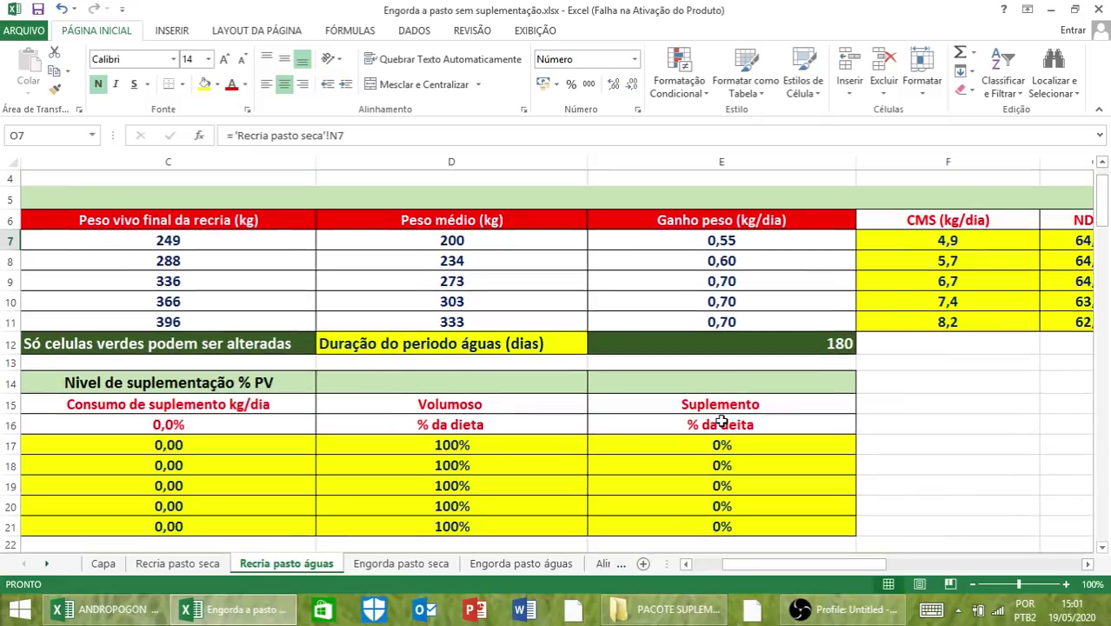
{"action": "scroll", "coordinate": [720, 419], "scroll_direction": "up", "scroll_amount": 1}
{"action": "scroll", "coordinate": [720, 421], "scroll_direction": "down", "scroll_amount": 2}
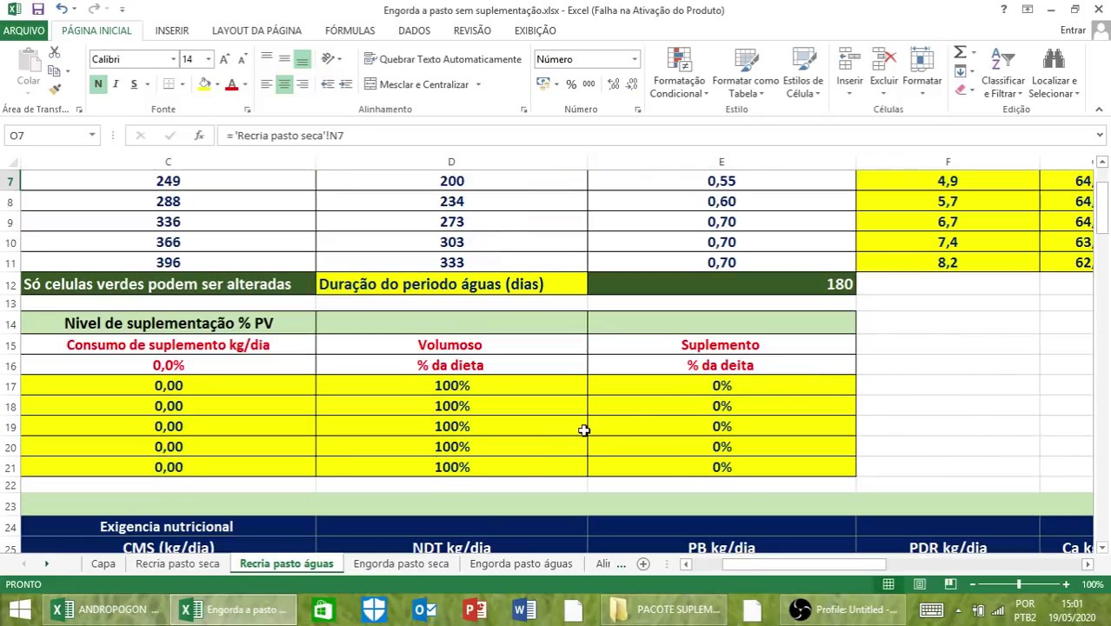
Step: Copy animal 3's nutritional requirements from F9:K9 and paste them as values into the total requirement row starting at C26
{"action": "scroll", "coordinate": [582, 430], "scroll_direction": "up", "scroll_amount": 1}
{"action": "left_click_drag", "start_coordinate": [894, 274], "coordinate": [384, 280]}
{"action": "right_click", "coordinate": [385, 281]}
{"action": "left_click", "coordinate": [427, 294]}
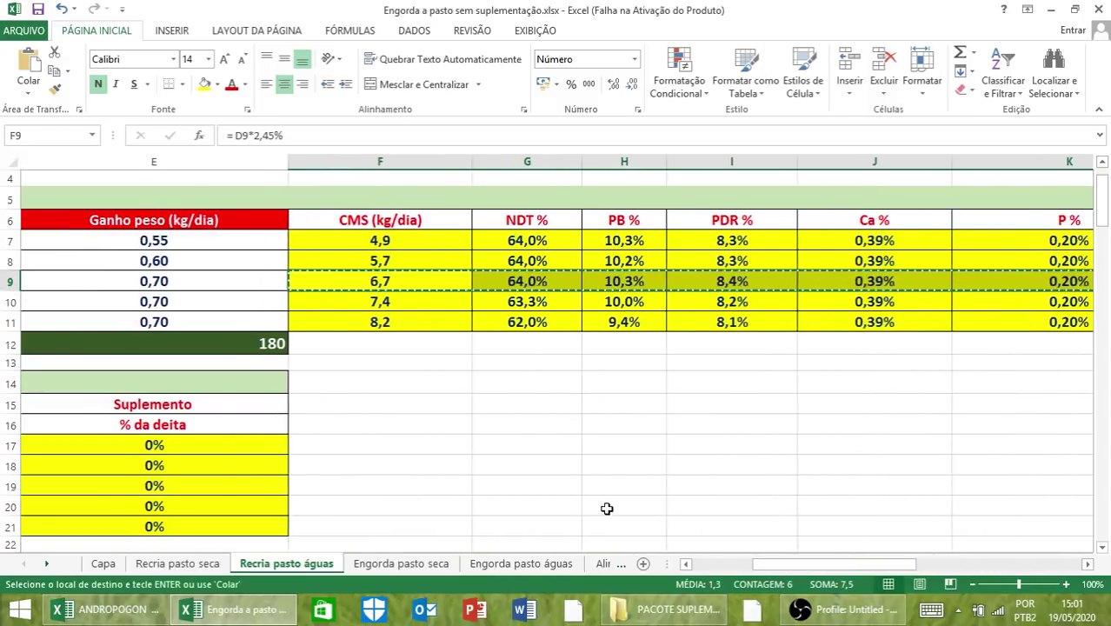
{"action": "left_click", "coordinate": [702, 564]}
{"action": "left_click", "coordinate": [702, 564]}
{"action": "scroll", "coordinate": [759, 468], "scroll_direction": "down", "scroll_amount": 3}
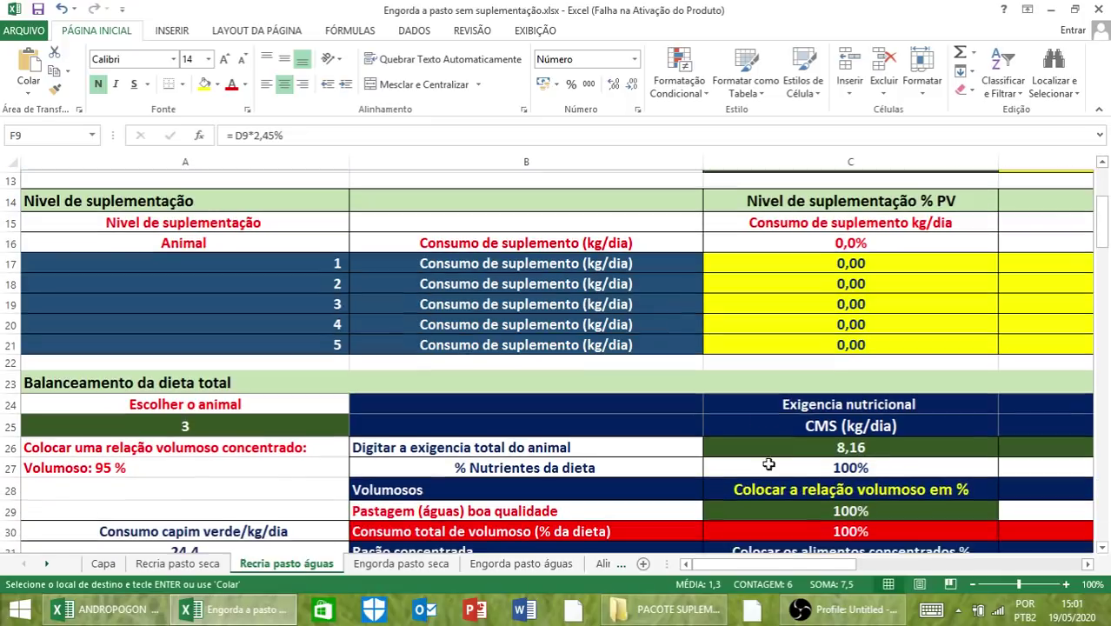
{"action": "right_click", "coordinate": [830, 444]}
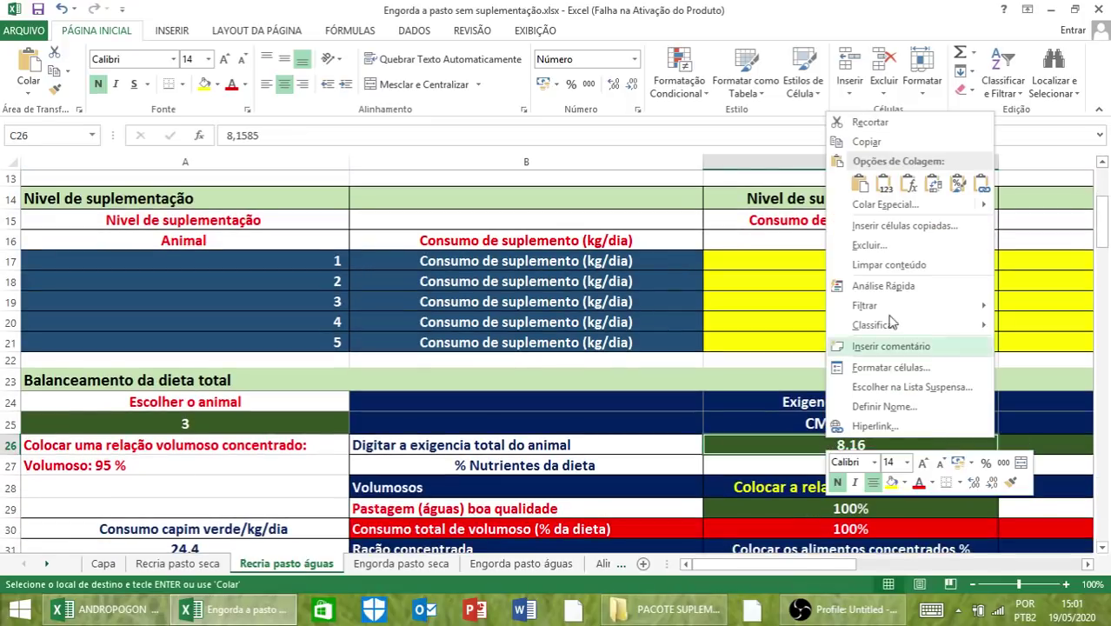
{"action": "left_click", "coordinate": [884, 183]}
{"action": "scroll", "coordinate": [904, 348], "scroll_direction": "down", "scroll_amount": 9}
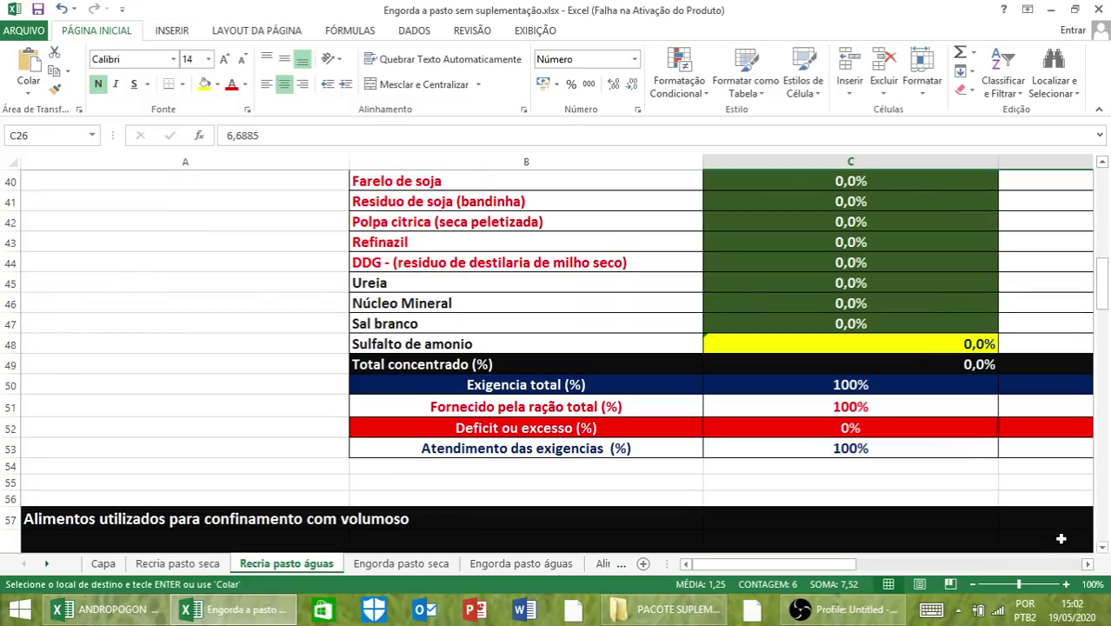
Step: Compare animal 3's NDT, PB and PDR requirements with what the 100% pasture diet supplies, including the deficit or excess rows
{"action": "left_click", "coordinate": [1087, 563]}
{"action": "left_click", "coordinate": [1087, 564]}
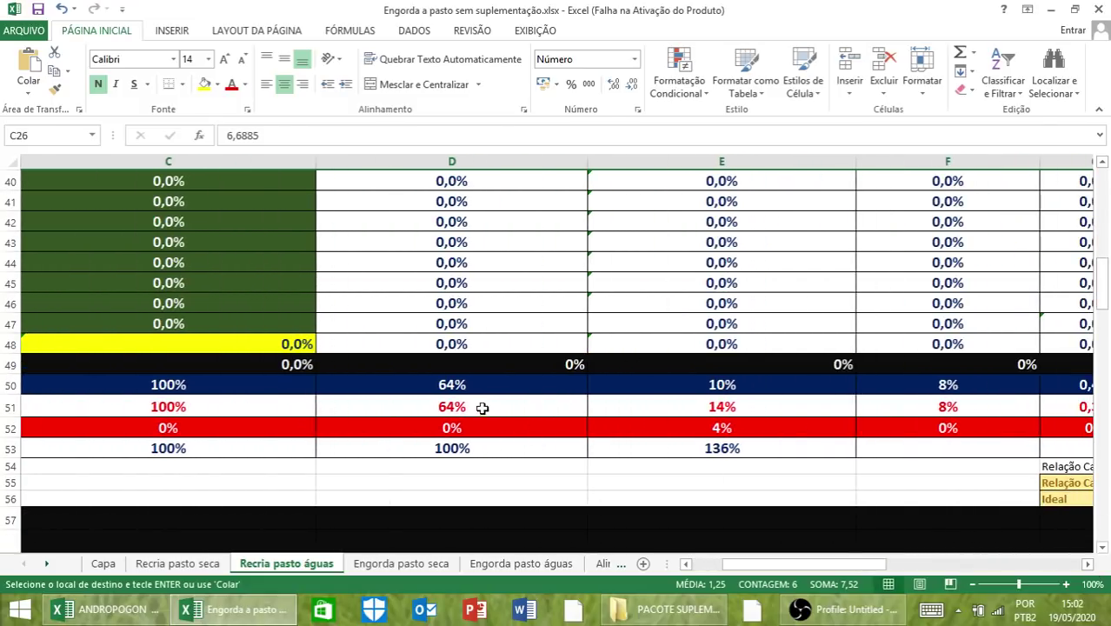
{"action": "scroll", "coordinate": [470, 398], "scroll_direction": "up", "scroll_amount": 6}
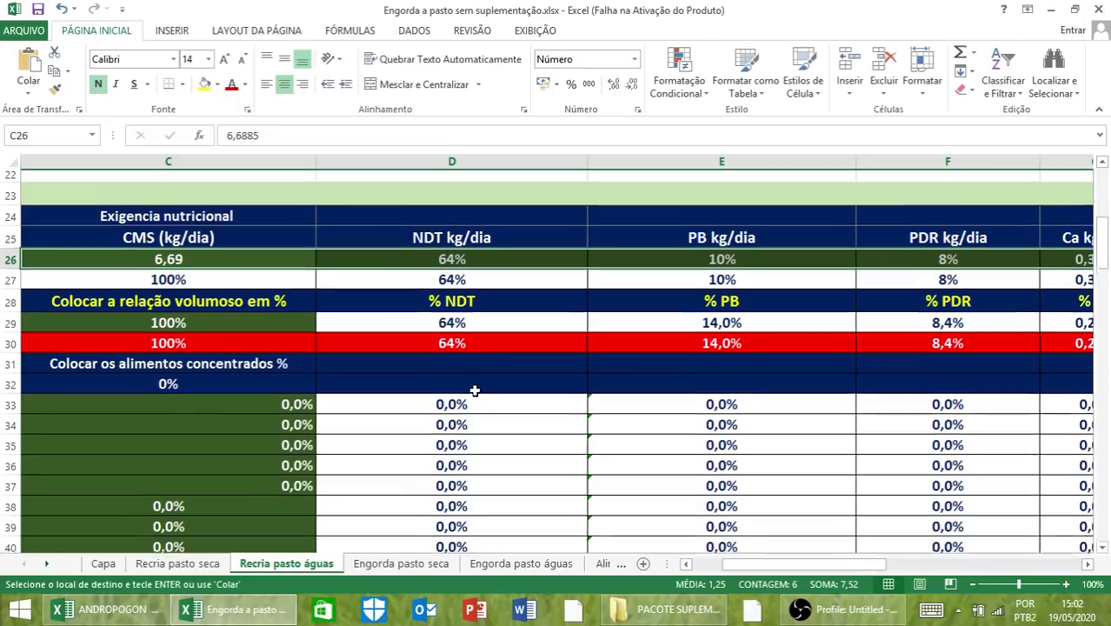
{"action": "left_click", "coordinate": [414, 281]}
{"action": "left_click", "coordinate": [445, 247]}
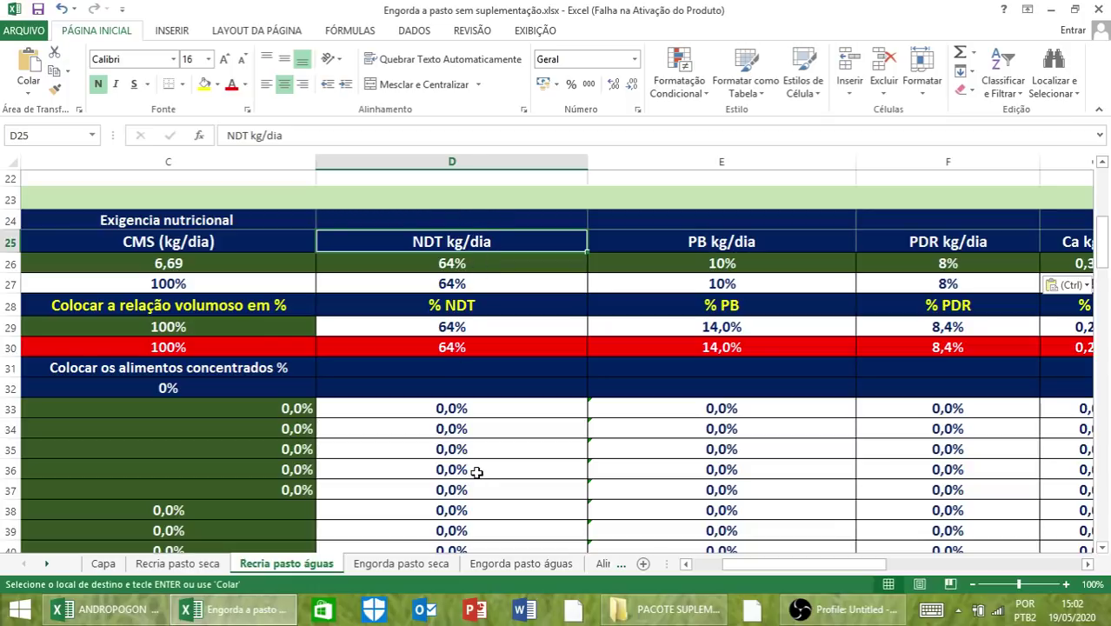
{"action": "scroll", "coordinate": [476, 472], "scroll_direction": "down", "scroll_amount": 1}
{"action": "scroll", "coordinate": [476, 471], "scroll_direction": "down", "scroll_amount": 3}
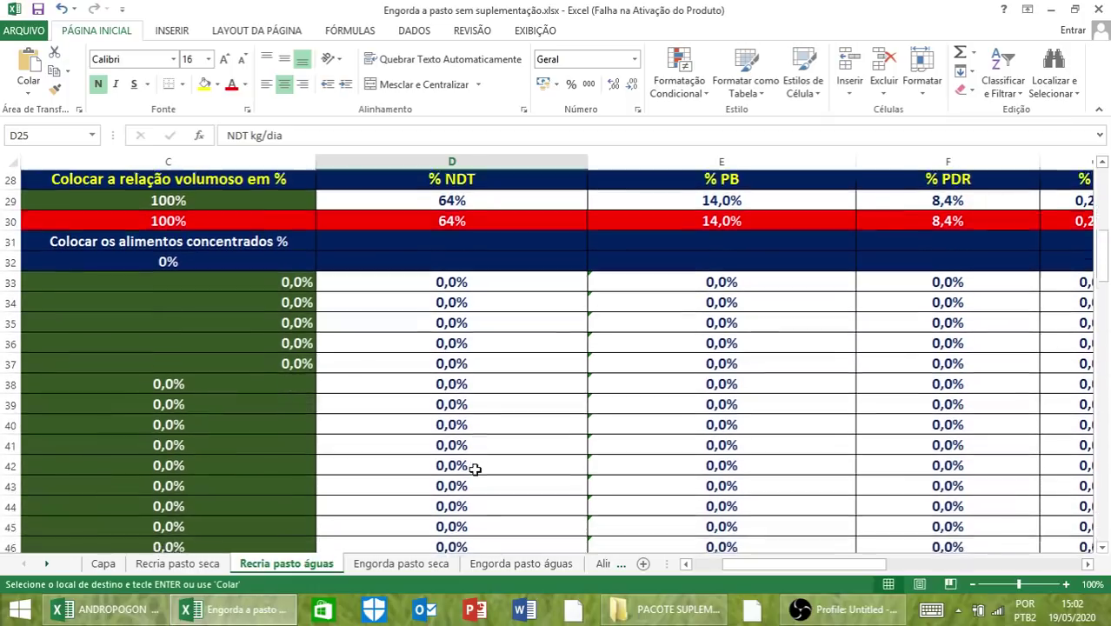
{"action": "scroll", "coordinate": [476, 470], "scroll_direction": "up", "scroll_amount": 5}
{"action": "scroll", "coordinate": [480, 456], "scroll_direction": "down", "scroll_amount": 1}
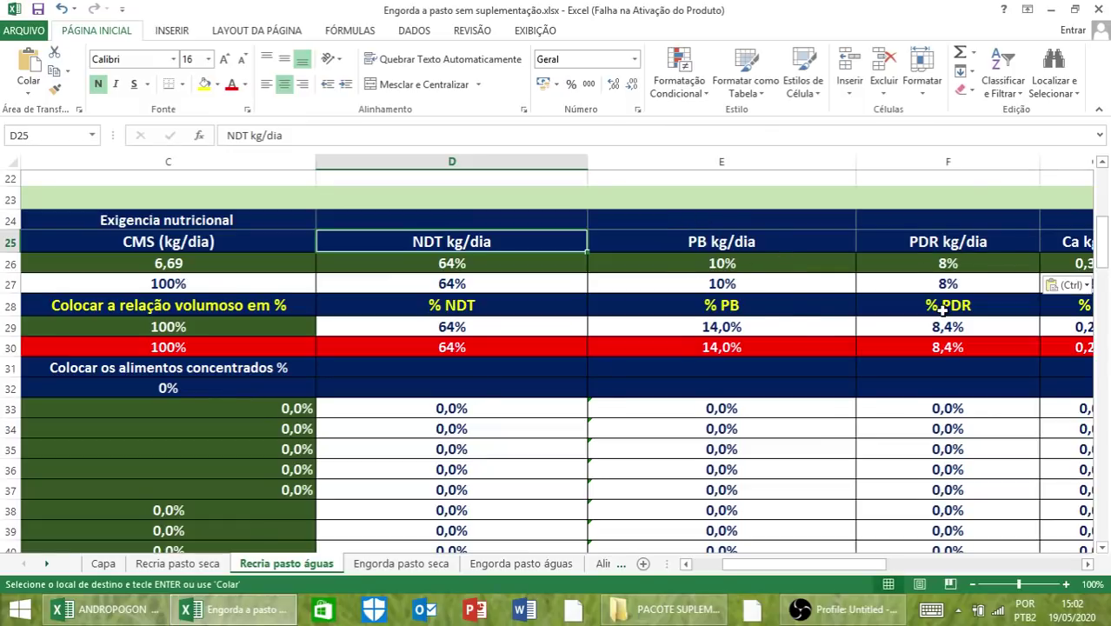
{"action": "scroll", "coordinate": [573, 298], "scroll_direction": "down", "scroll_amount": 5}
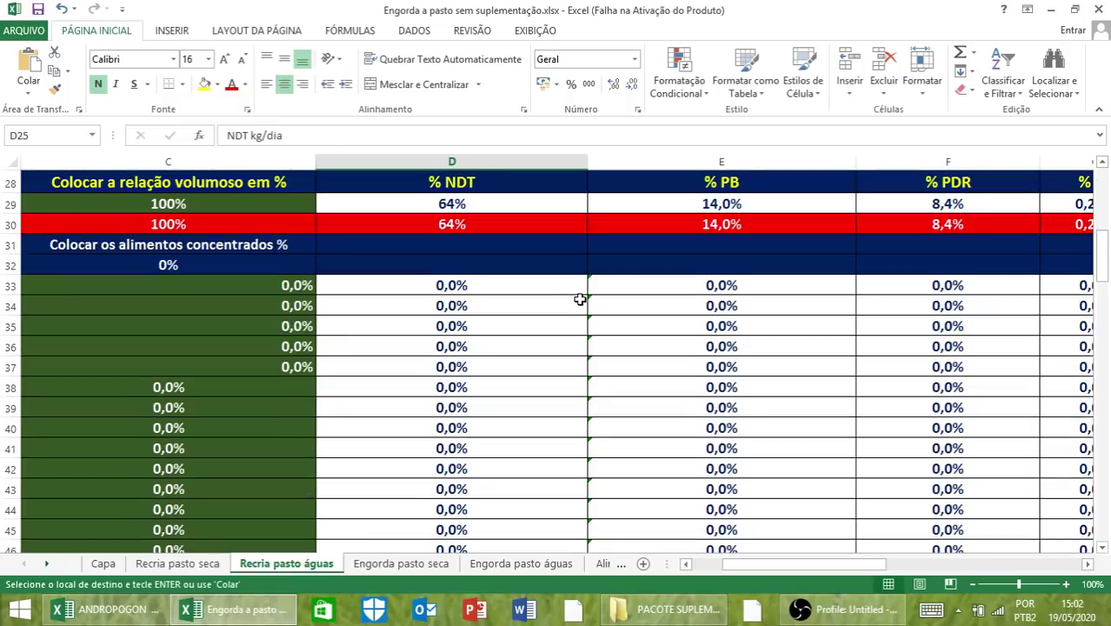
{"action": "scroll", "coordinate": [503, 461], "scroll_direction": "down", "scroll_amount": 5}
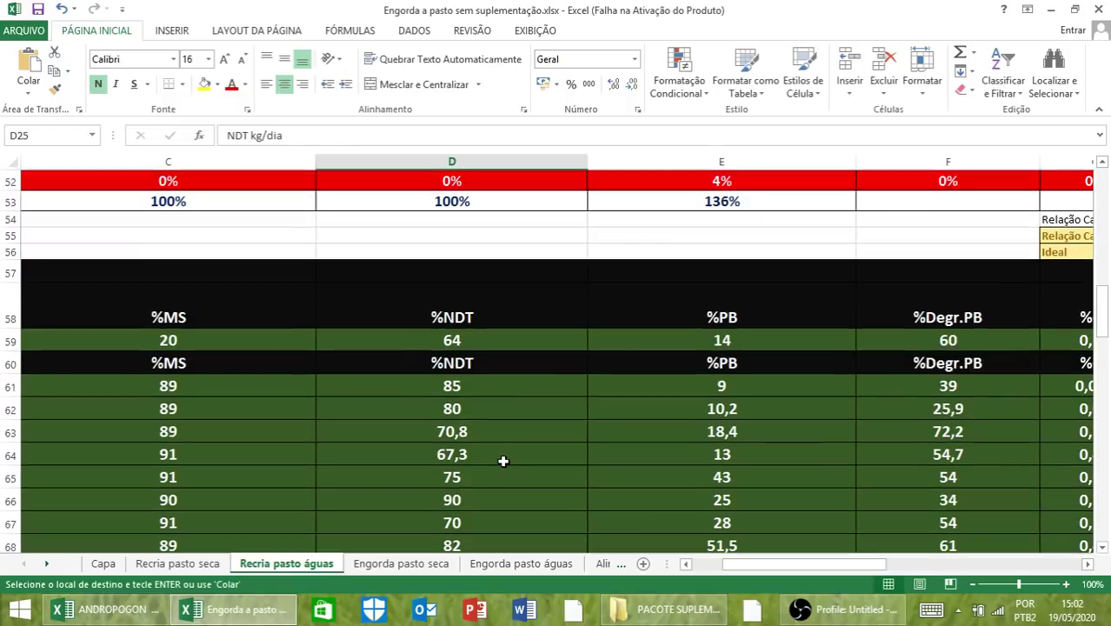
Step: Examine the composition of the good-quality rainy-season pasture in the feed table: cost, %MS, %NDT, %PB and %Degr.PB
{"action": "left_click", "coordinate": [699, 566]}
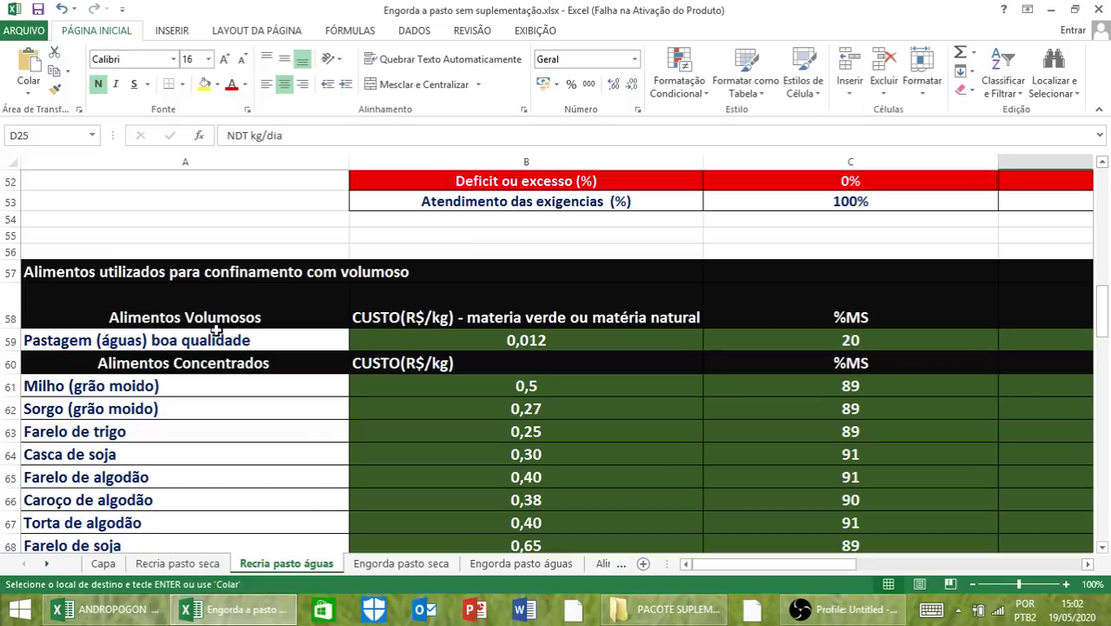
{"action": "left_click", "coordinate": [217, 334]}
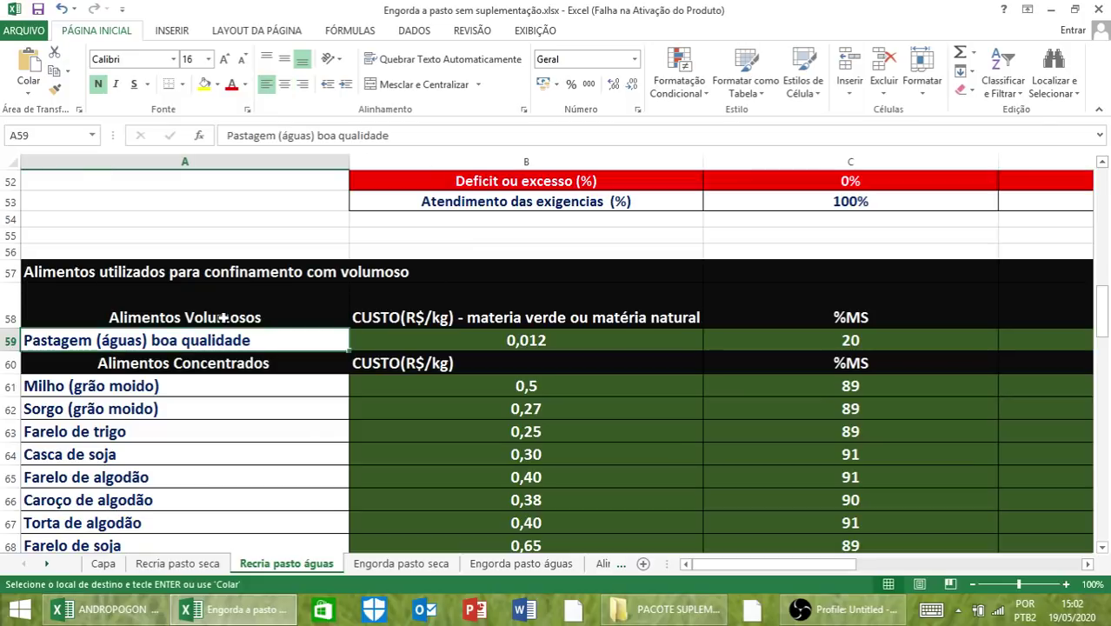
{"action": "left_click", "coordinate": [226, 310]}
{"action": "key", "text": "Right"}
{"action": "key", "text": "Right"}
{"action": "key", "text": "Right"}
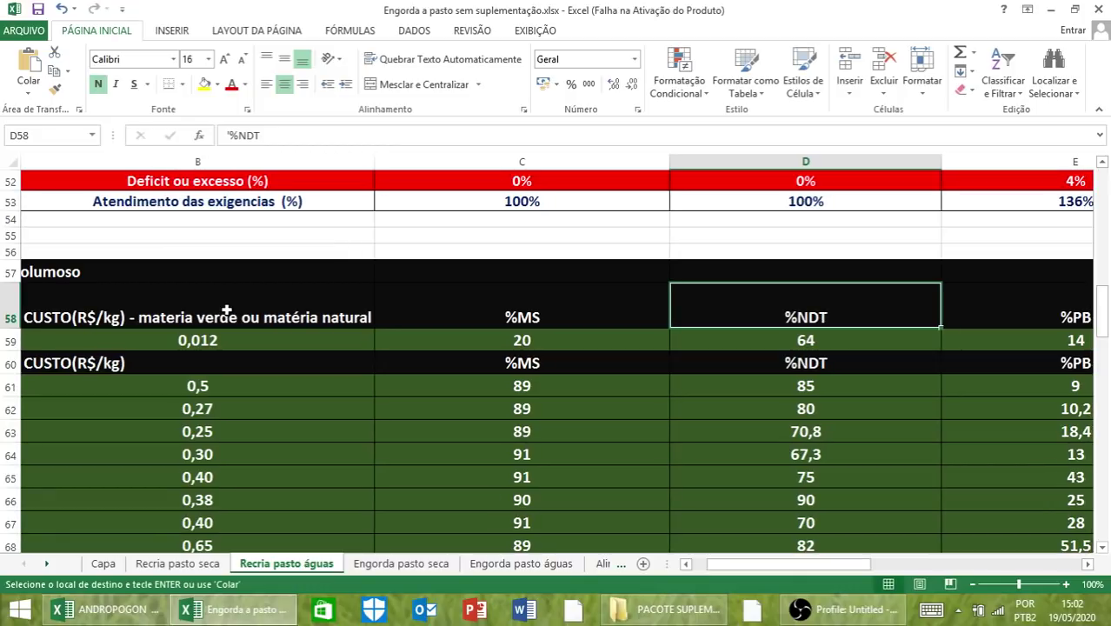
{"action": "key", "text": "Right"}
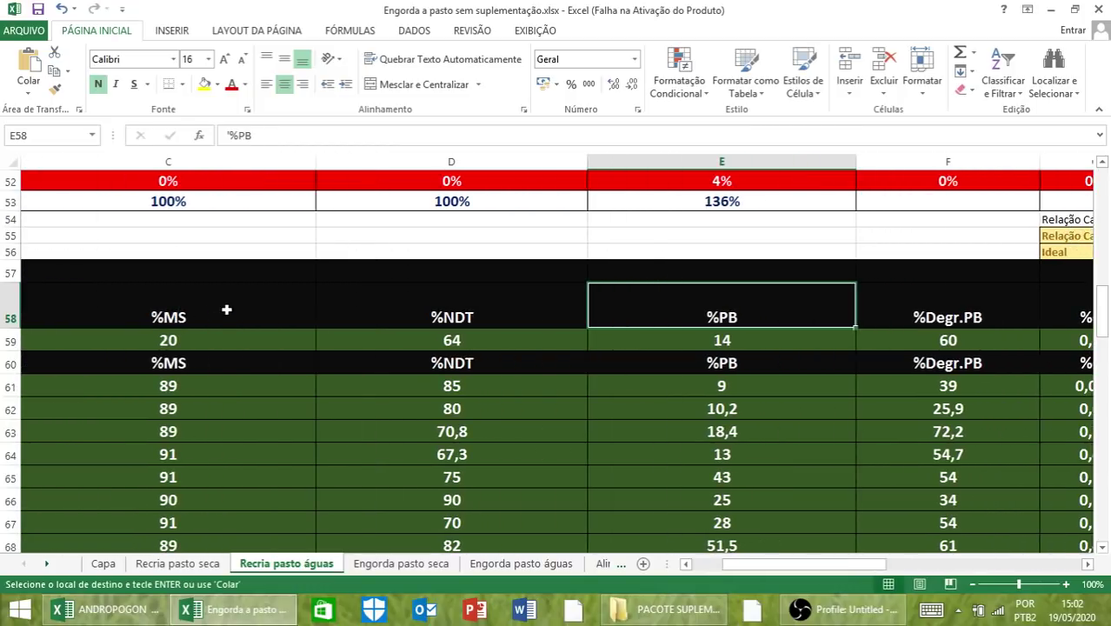
{"action": "key", "text": "Right"}
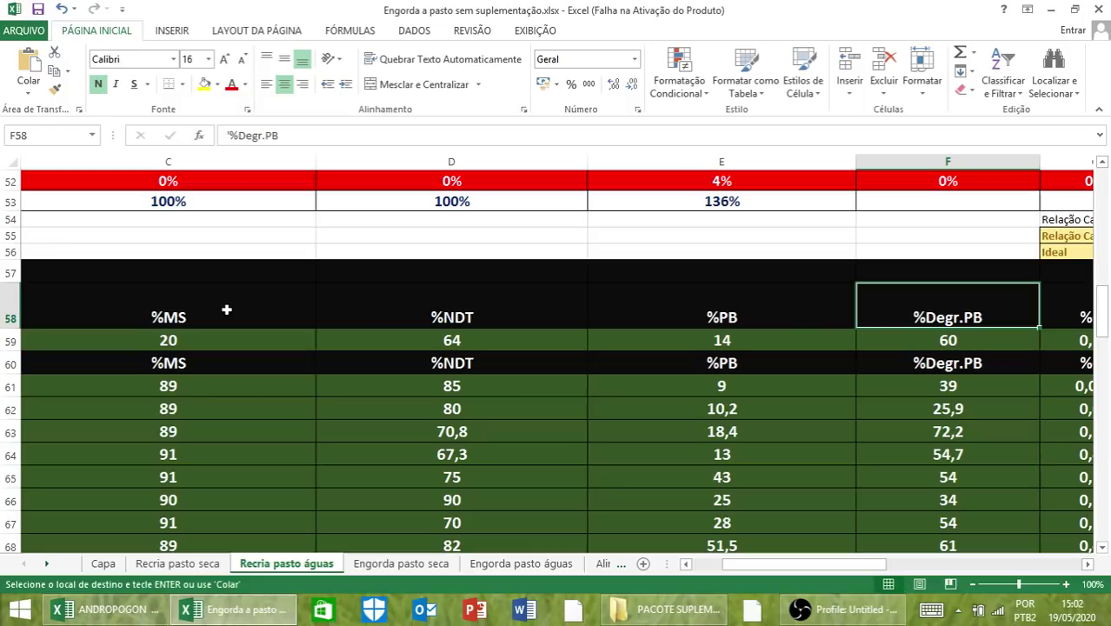
{"action": "scroll", "coordinate": [241, 213], "scroll_direction": "down", "scroll_amount": 2}
{"action": "scroll", "coordinate": [479, 243], "scroll_direction": "up", "scroll_amount": 2}
{"action": "scroll", "coordinate": [488, 247], "scroll_direction": "up", "scroll_amount": 2}
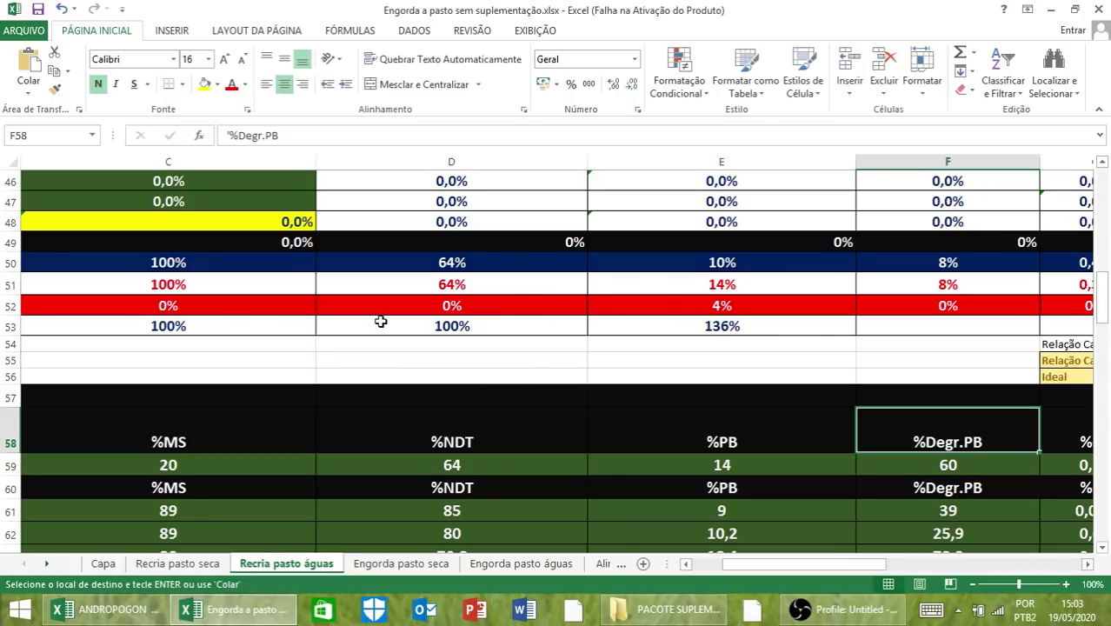
Step: Return to animal 3's daily weight gain in E9 and save the workbook
{"action": "scroll", "coordinate": [380, 322], "scroll_direction": "up", "scroll_amount": 1}
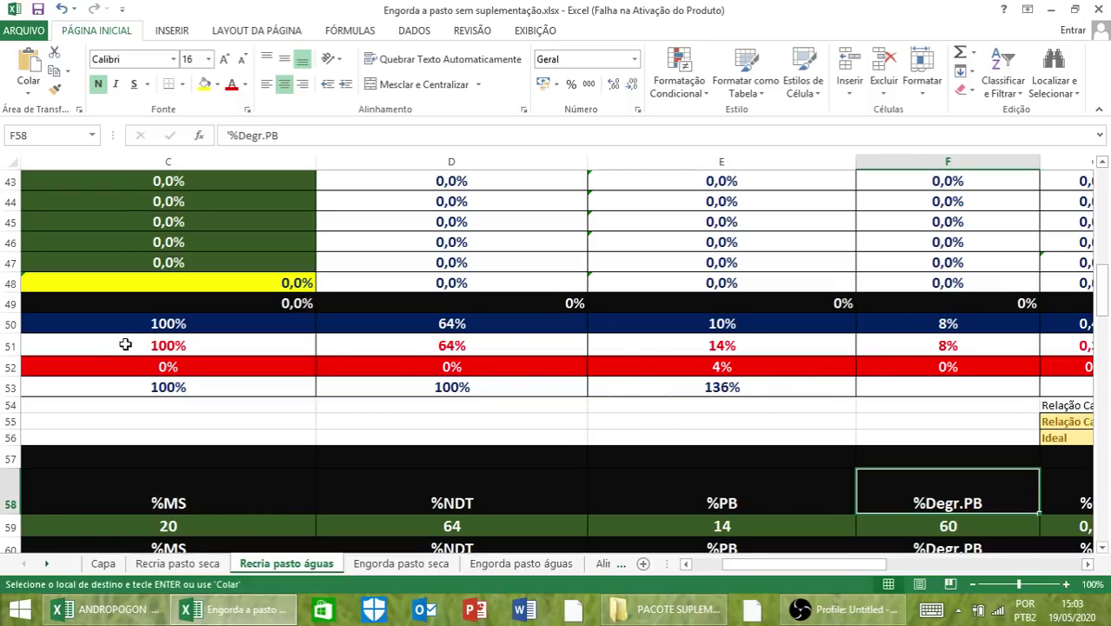
{"action": "scroll", "coordinate": [129, 346], "scroll_direction": "up", "scroll_amount": 4}
{"action": "scroll", "coordinate": [134, 330], "scroll_direction": "up", "scroll_amount": 4}
{"action": "scroll", "coordinate": [596, 330], "scroll_direction": "up", "scroll_amount": 6}
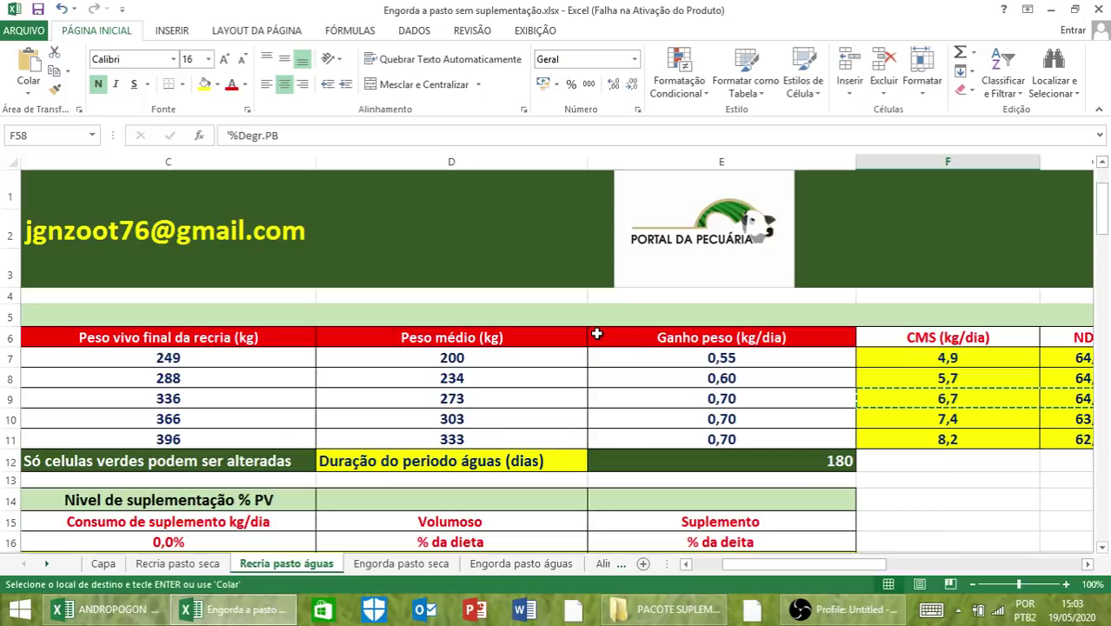
{"action": "left_click", "coordinate": [707, 398]}
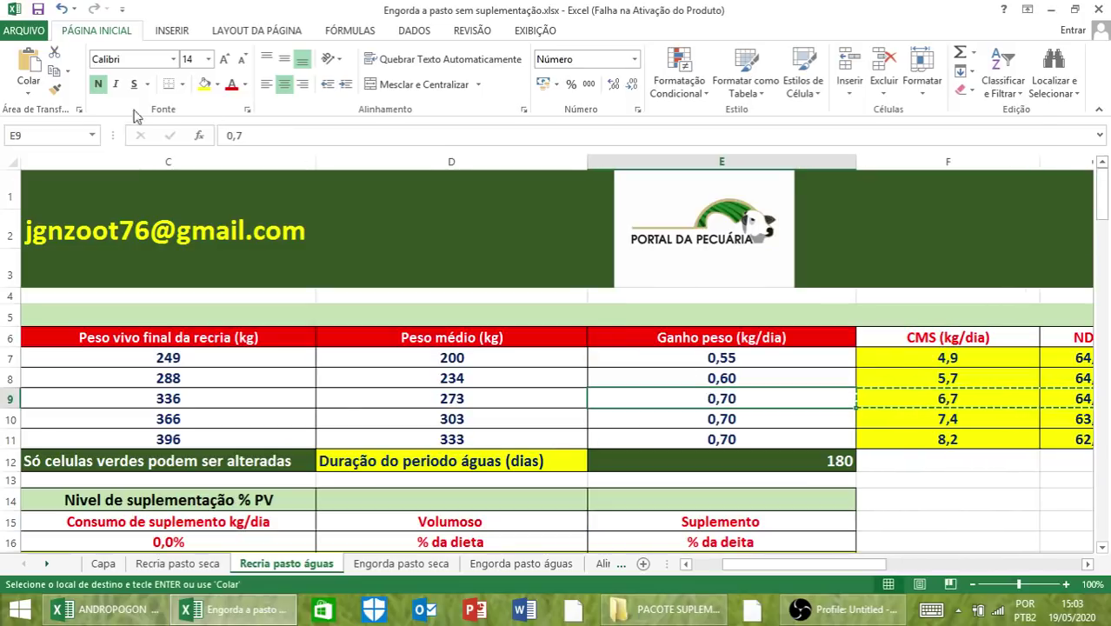
{"action": "left_click", "coordinate": [38, 11]}
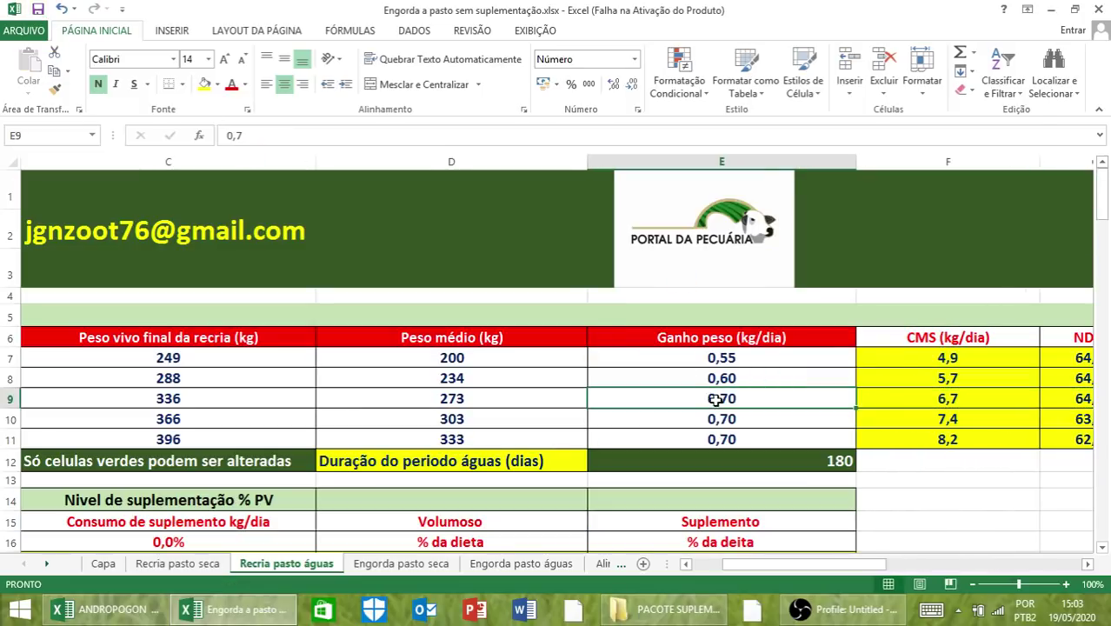
Step: Review the daily weight gains alongside the CMS and NDT requirements of the rainy-season rearing animals, ending on animal 3
{"action": "left_click", "coordinate": [771, 366]}
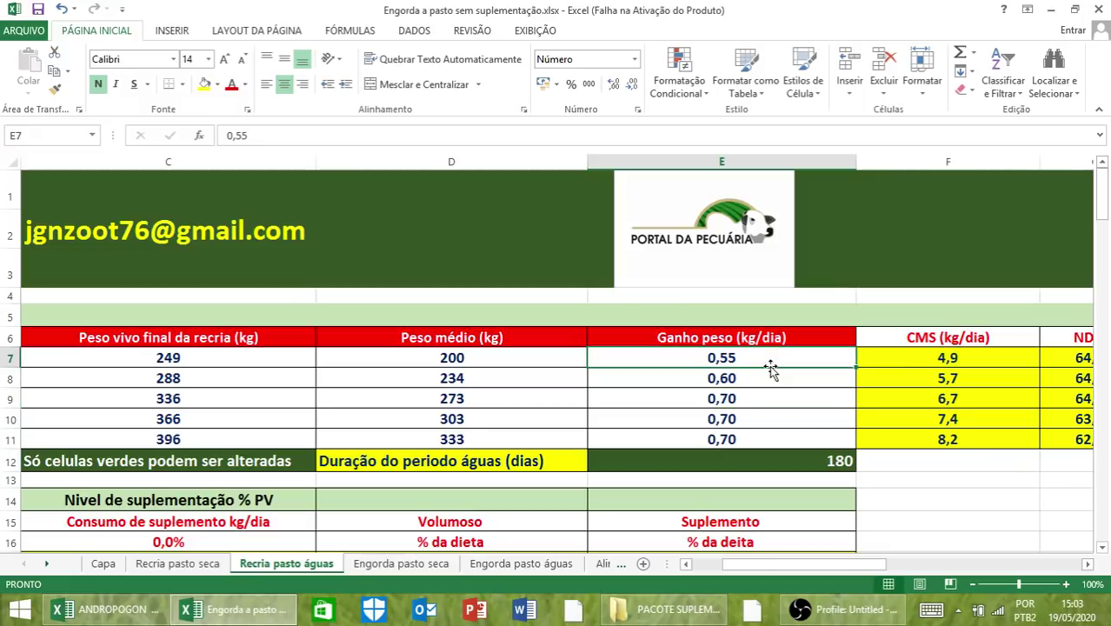
{"action": "key", "text": "Right"}
{"action": "key", "text": "Right"}
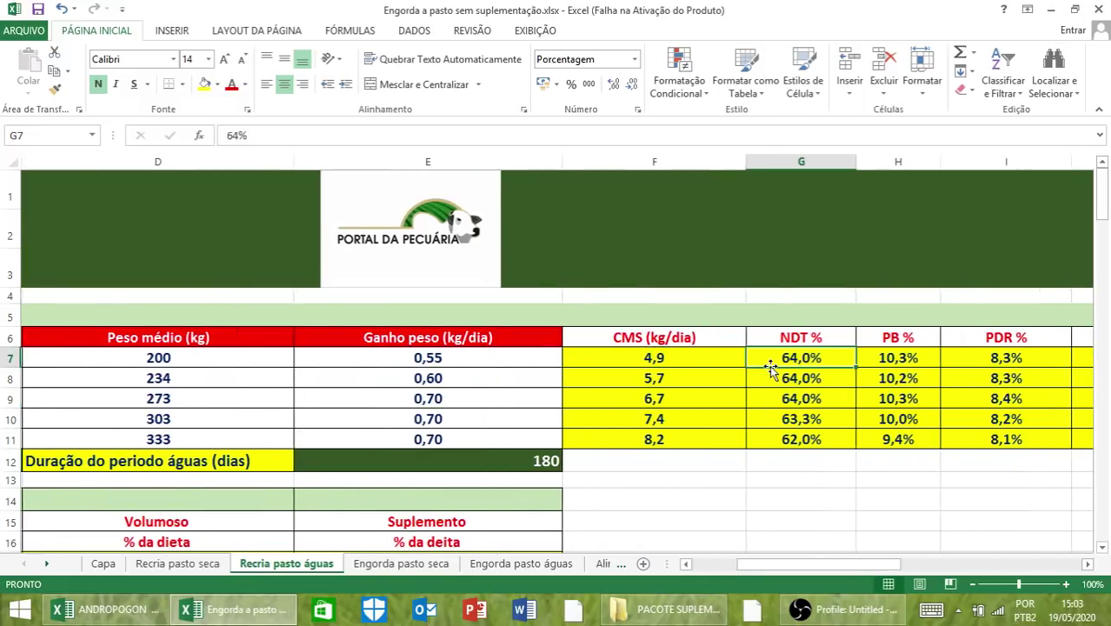
{"action": "key", "text": "Up"}
{"action": "key", "text": "Left"}
{"action": "key", "text": "Left"}
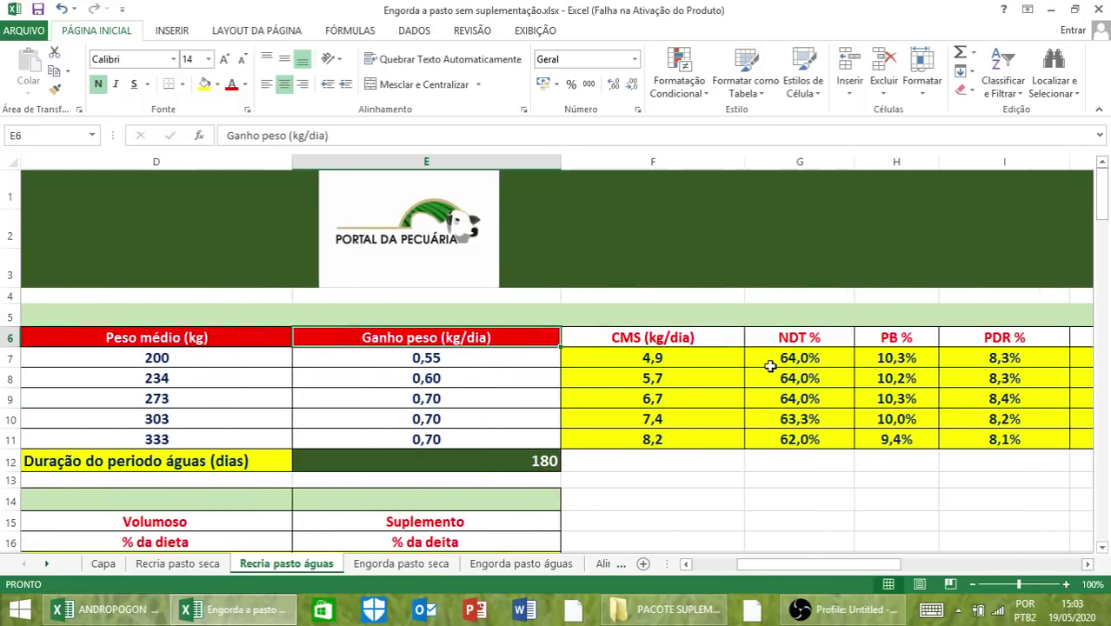
{"action": "left_click", "coordinate": [445, 399]}
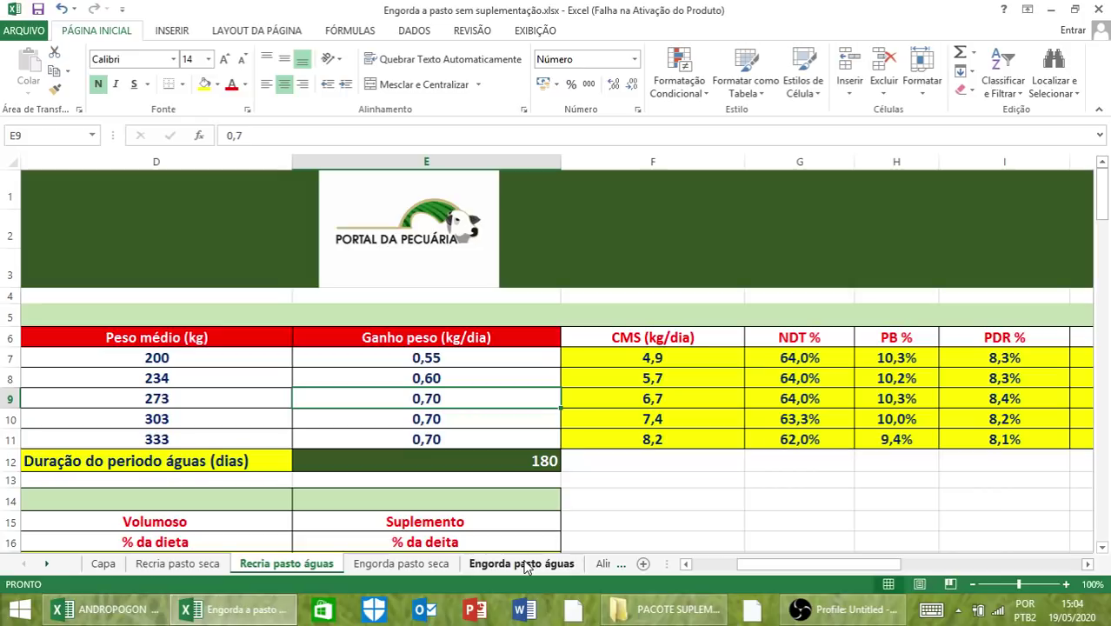
Step: Compare the dry- and rainy-season rearing sheets and examine the start weight, final weight and gains in @ for the rainy season
{"action": "scroll", "coordinate": [510, 426], "scroll_direction": "down", "scroll_amount": 2}
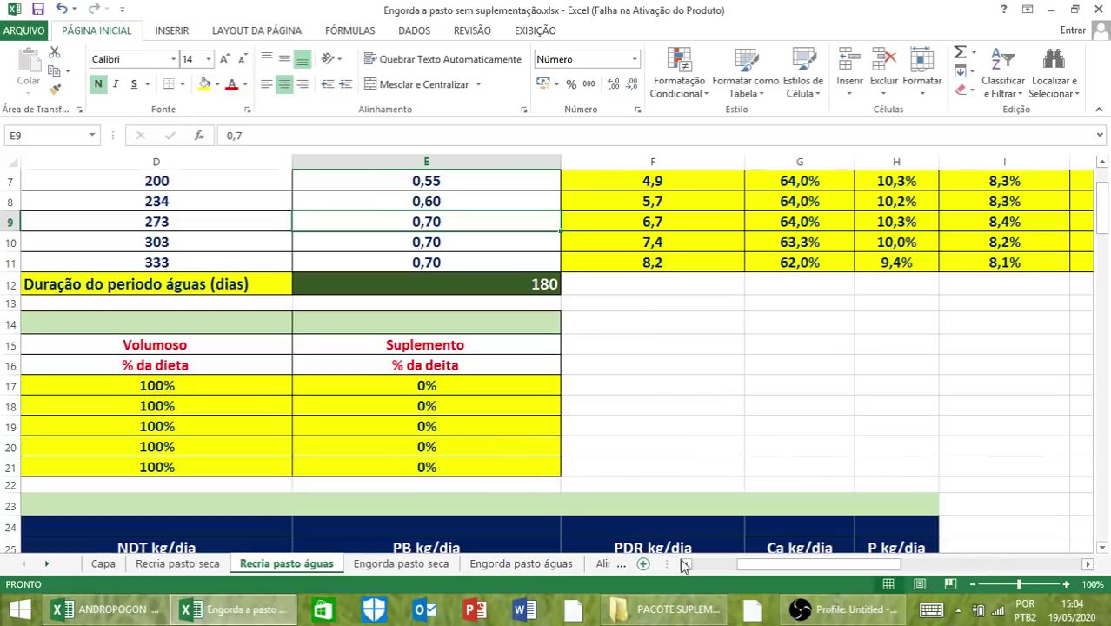
{"action": "left_click", "coordinate": [407, 564]}
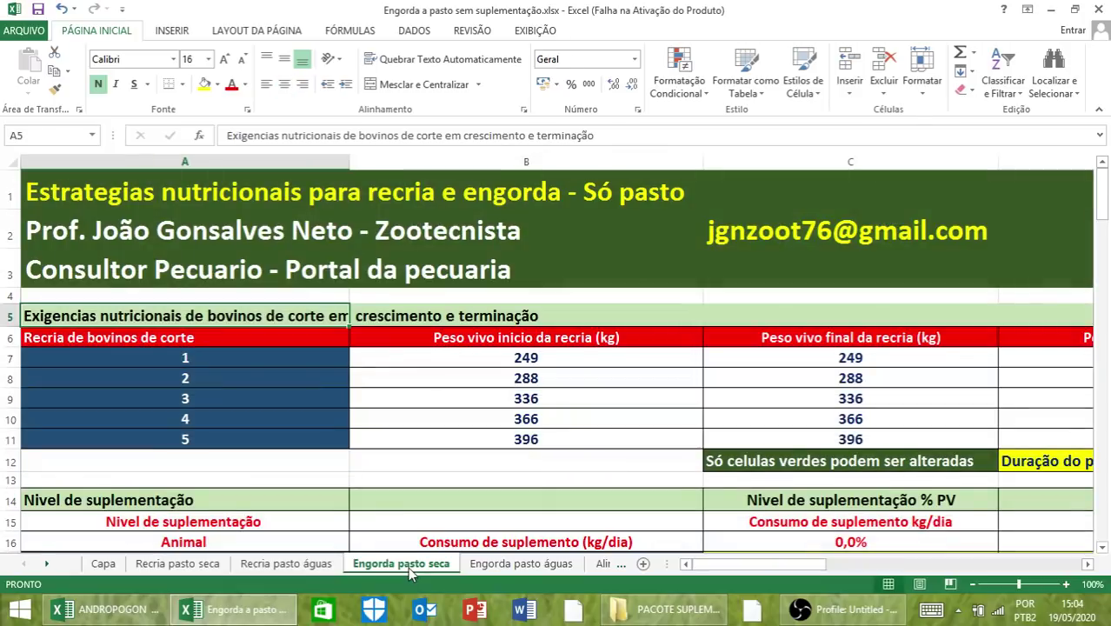
{"action": "left_click", "coordinate": [207, 565]}
{"action": "left_click", "coordinate": [265, 565]}
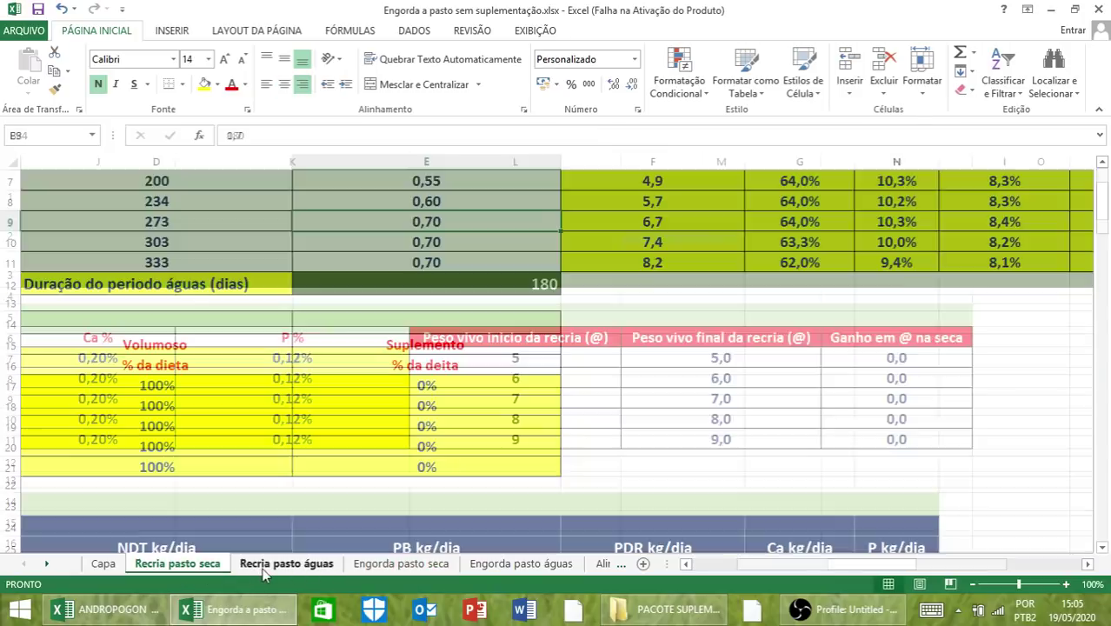
{"action": "left_click", "coordinate": [208, 565]}
{"action": "left_click", "coordinate": [269, 564]}
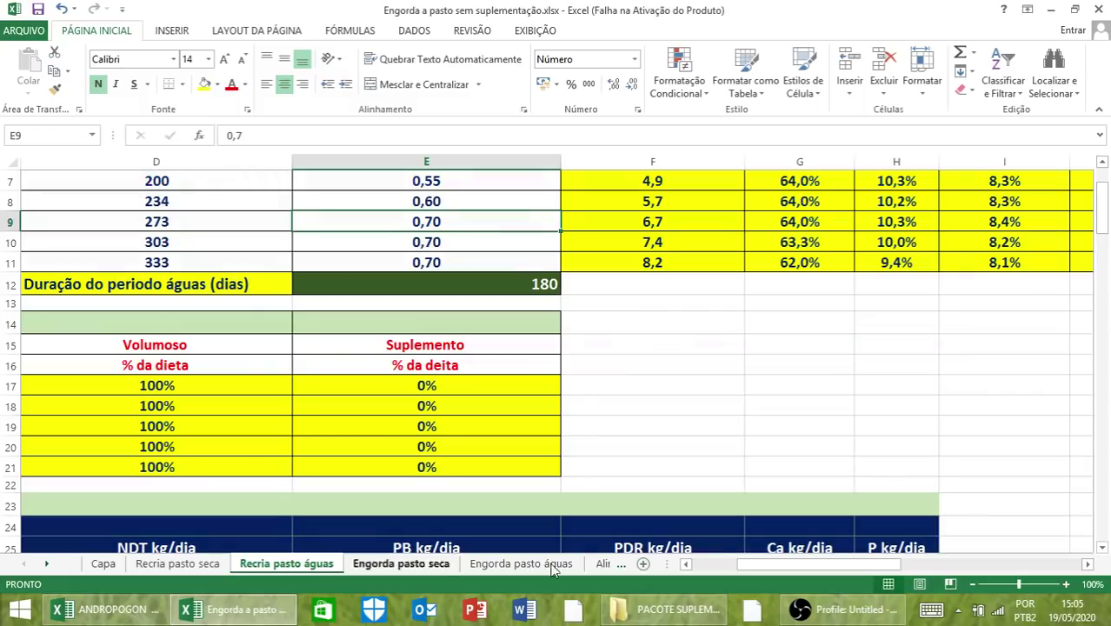
{"action": "left_click", "coordinate": [956, 566]}
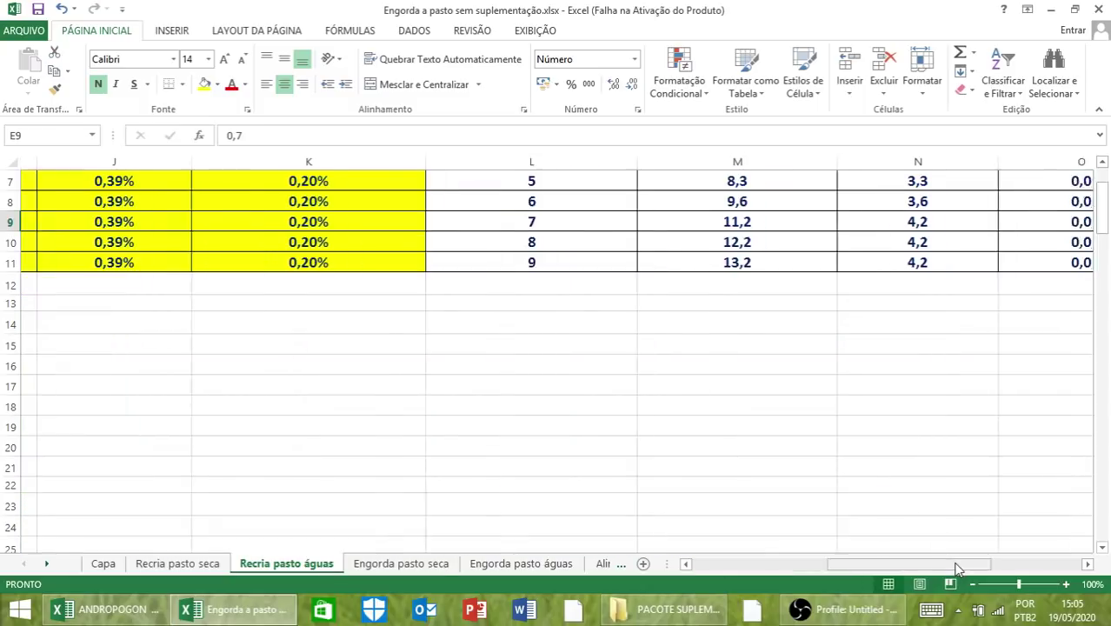
{"action": "left_click", "coordinate": [1087, 566]}
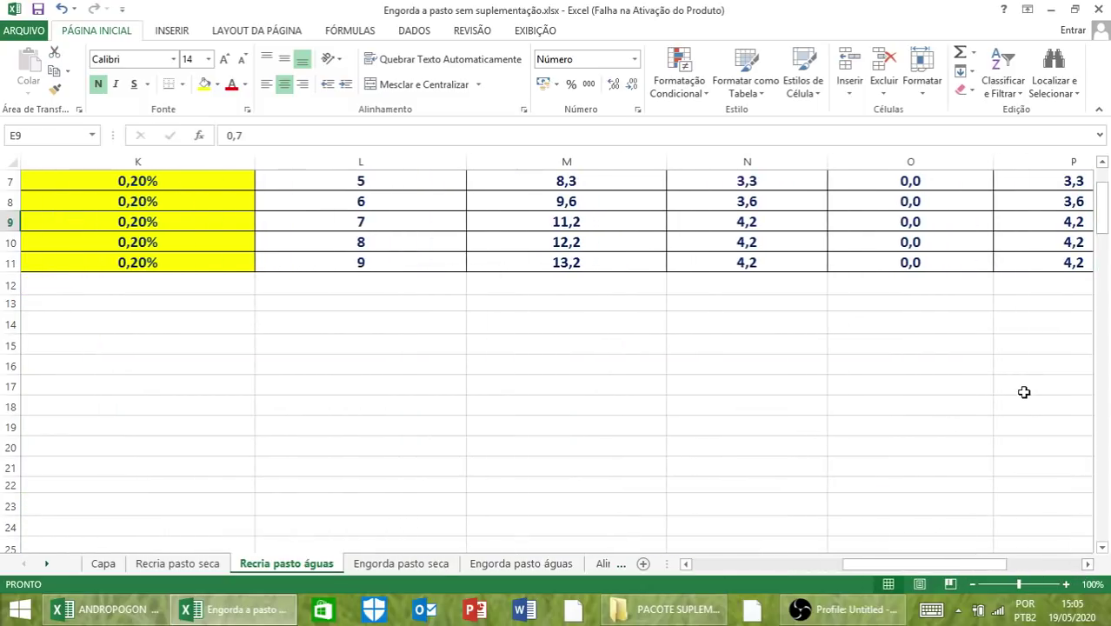
{"action": "scroll", "coordinate": [1022, 435], "scroll_direction": "up", "scroll_amount": 2}
{"action": "left_click", "coordinate": [1086, 565]}
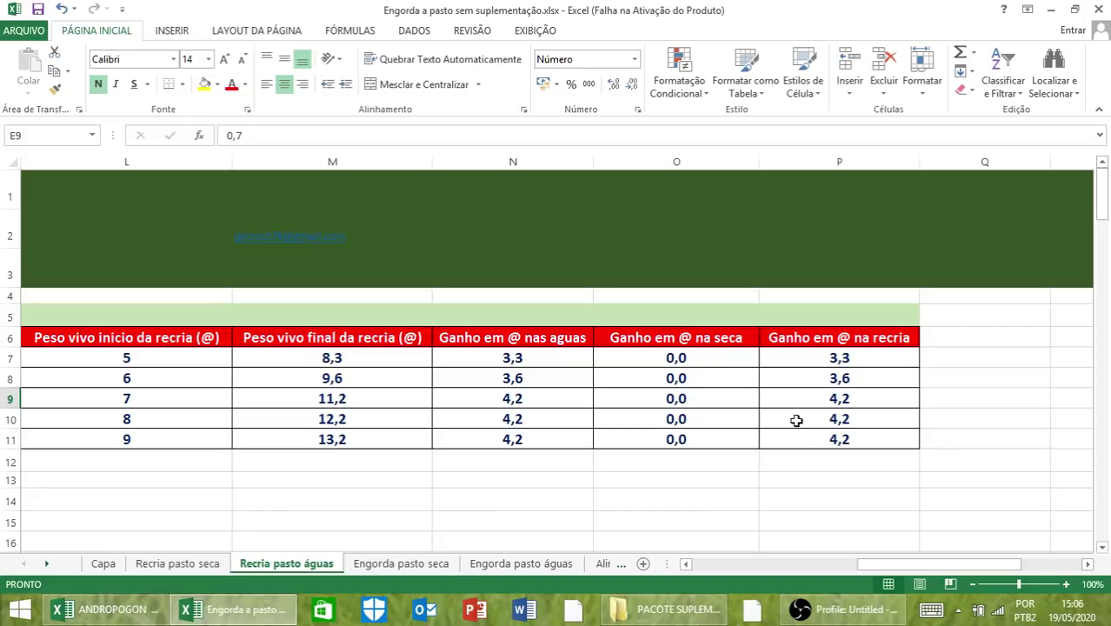
{"action": "left_click", "coordinate": [687, 564]}
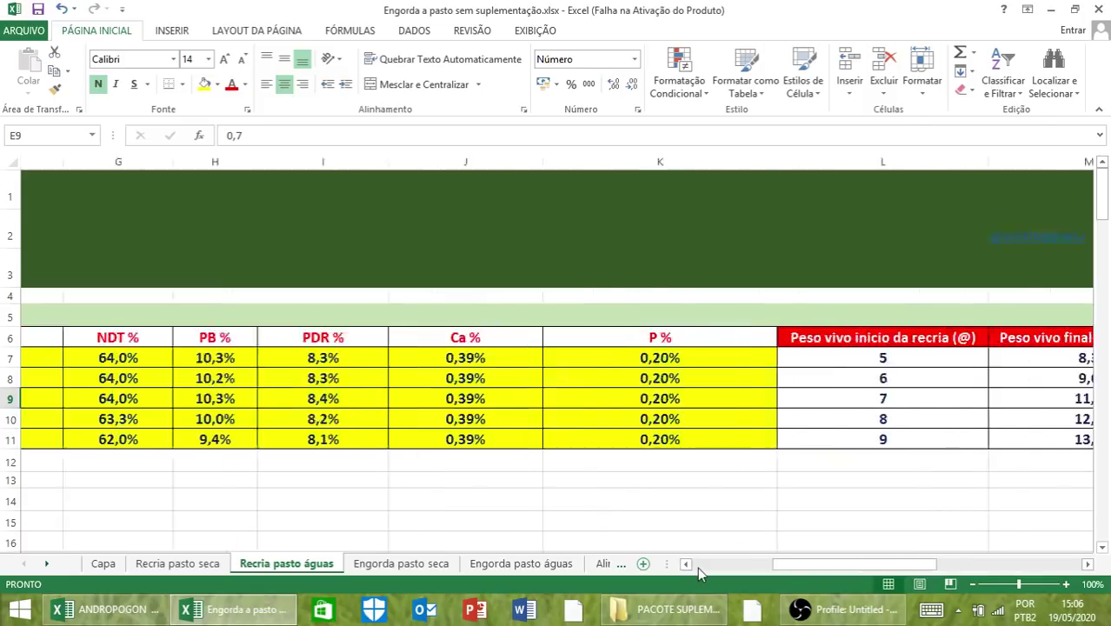
Step: Open the Engorda pasto seca sheet and examine its live weights, daily gain, dry-period duration and nutritional requirements
{"action": "left_click", "coordinate": [401, 564]}
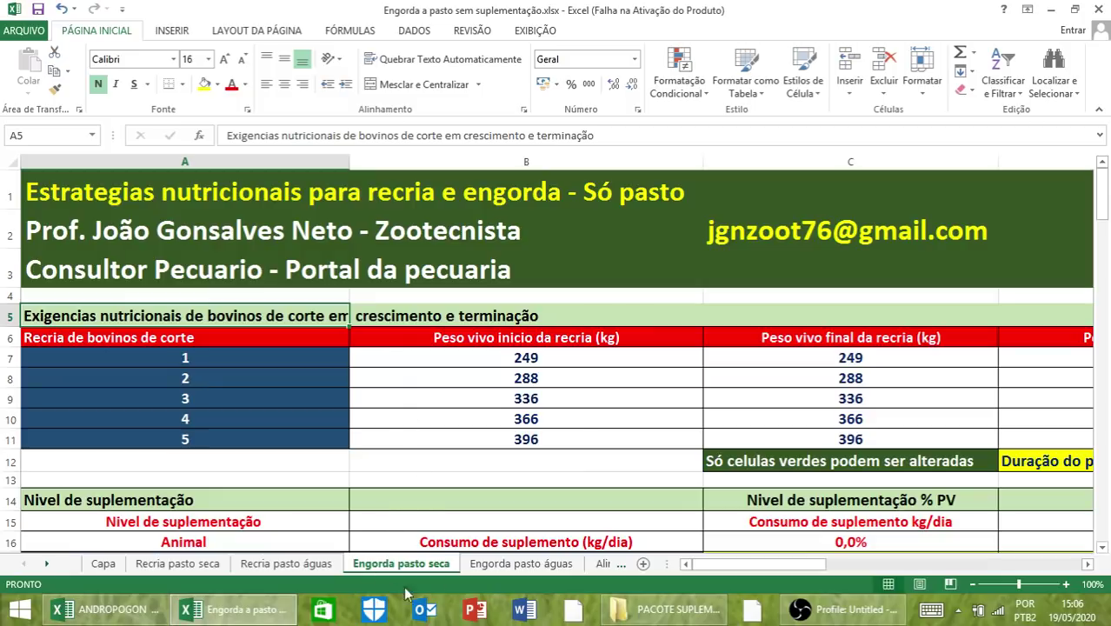
{"action": "left_click", "coordinate": [510, 341]}
{"action": "left_click", "coordinate": [437, 315]}
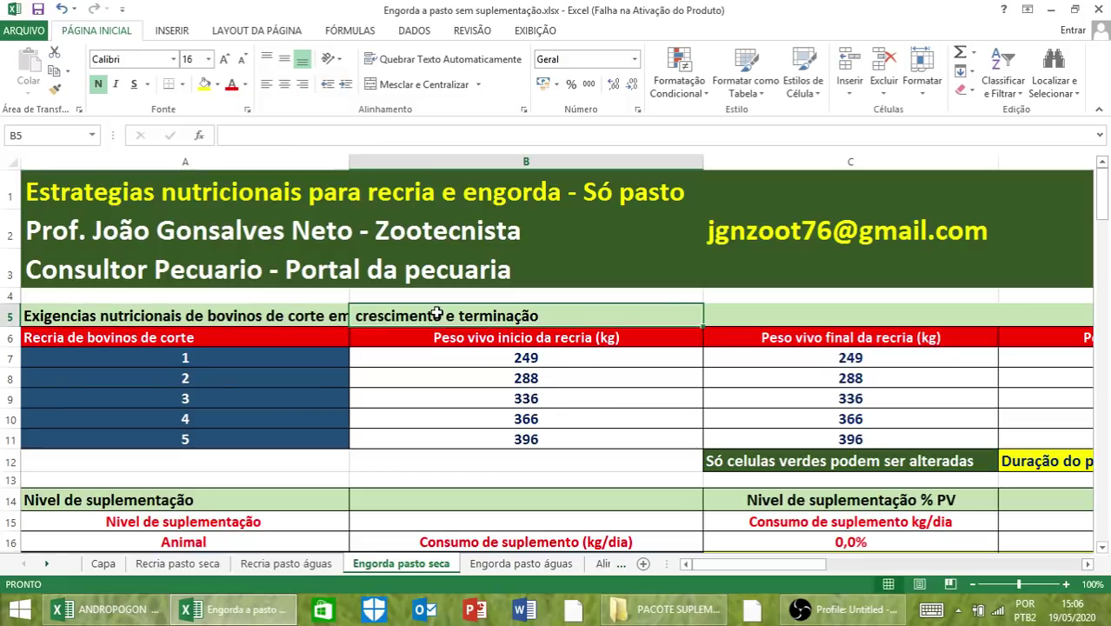
{"action": "key", "text": "Right"}
{"action": "key", "text": "Right"}
{"action": "key", "text": "Right"}
{"action": "key", "text": "Right"}
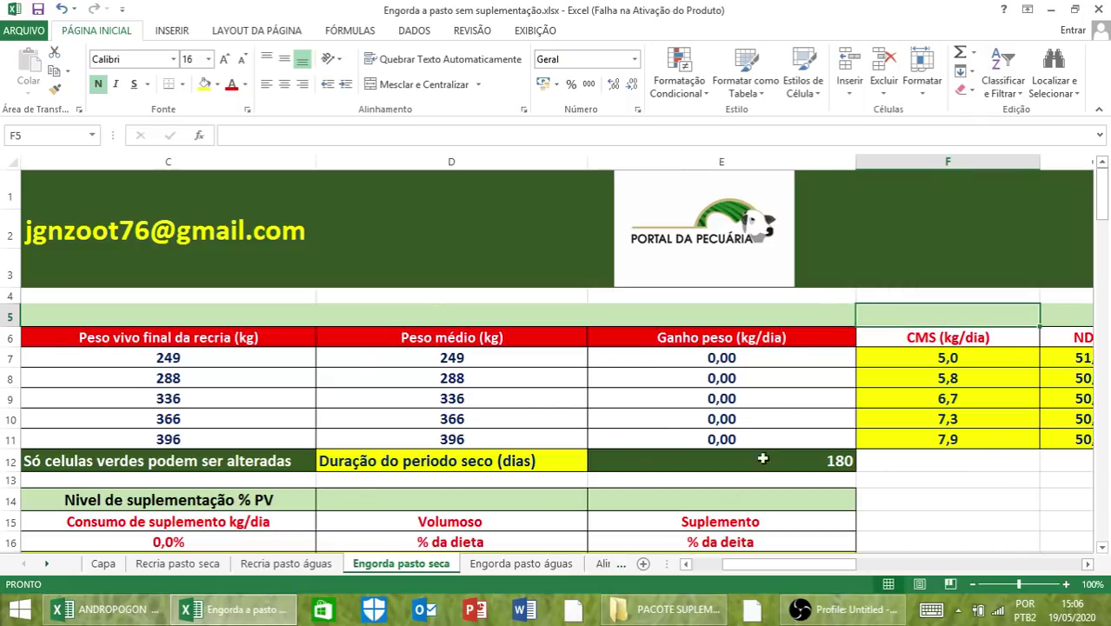
{"action": "left_click", "coordinate": [1086, 563]}
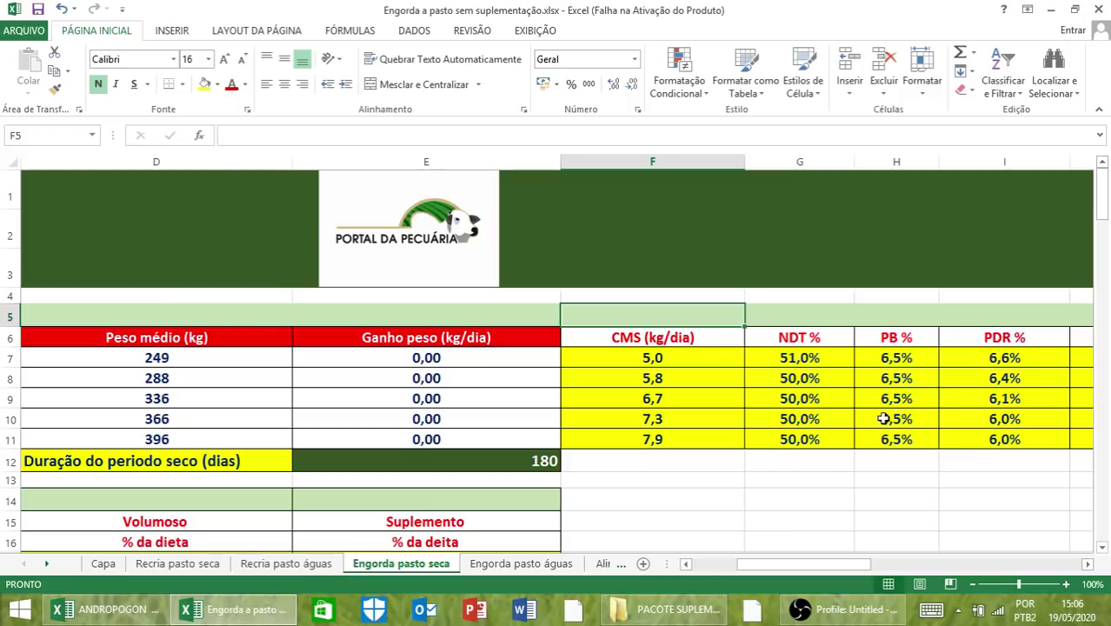
Step: Look over the supplementation levels and the total diet balancing section of the dry-season fattening sheet
{"action": "left_click", "coordinate": [711, 564]}
{"action": "scroll", "coordinate": [760, 506], "scroll_direction": "down", "scroll_amount": 7}
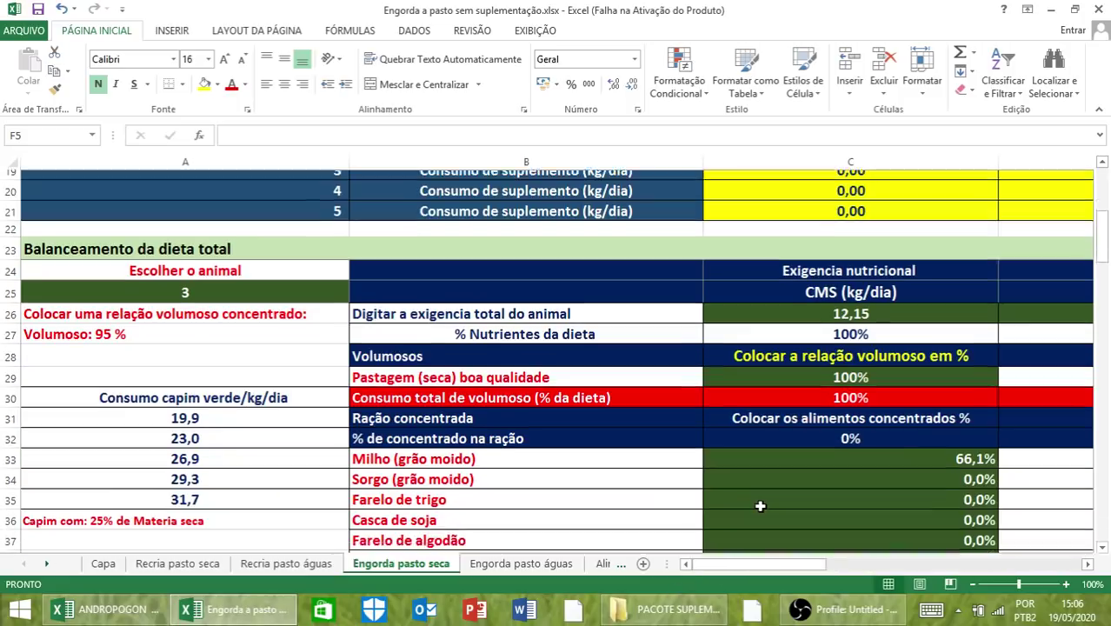
{"action": "scroll", "coordinate": [759, 505], "scroll_direction": "down", "scroll_amount": 5}
{"action": "scroll", "coordinate": [760, 505], "scroll_direction": "up", "scroll_amount": 8}
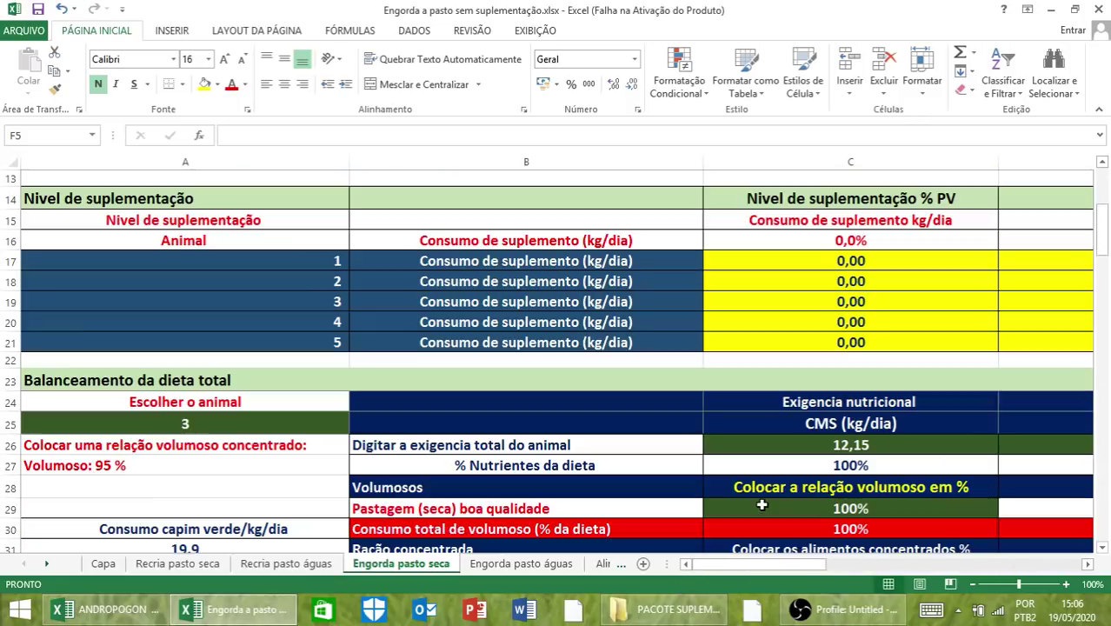
Step: Copy animal 3's dry-season nutritional requirements, from CMS through P % (F9:K9)
{"action": "scroll", "coordinate": [760, 506], "scroll_direction": "up", "scroll_amount": 4}
{"action": "left_click", "coordinate": [503, 393]}
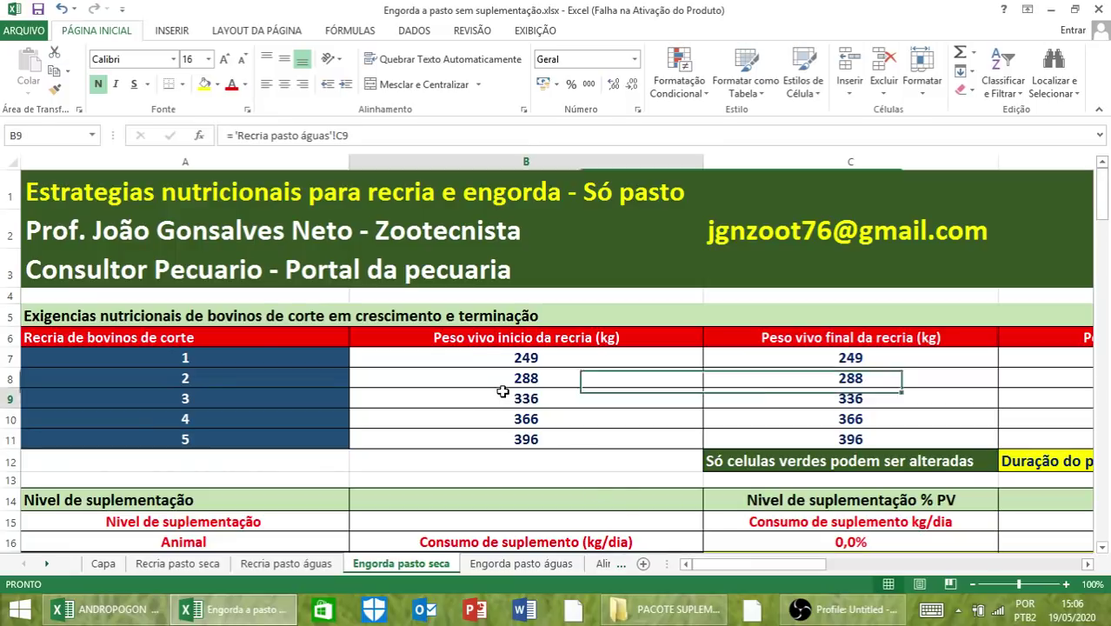
{"action": "key", "text": "Right"}
{"action": "key", "text": "Right"}
{"action": "key", "text": "Right"}
{"action": "key", "text": "Right"}
{"action": "key", "text": "Right"}
{"action": "key", "text": "Left"}
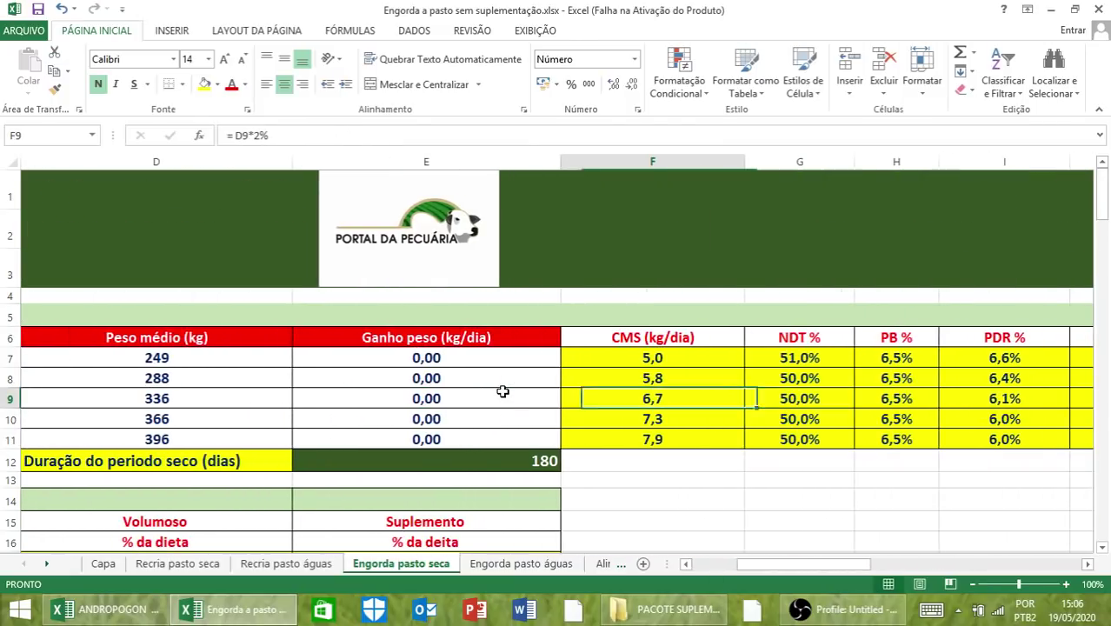
{"action": "left_click_drag", "start_coordinate": [706, 397], "coordinate": [664, 397]}
{"action": "right_click", "coordinate": [663, 397]}
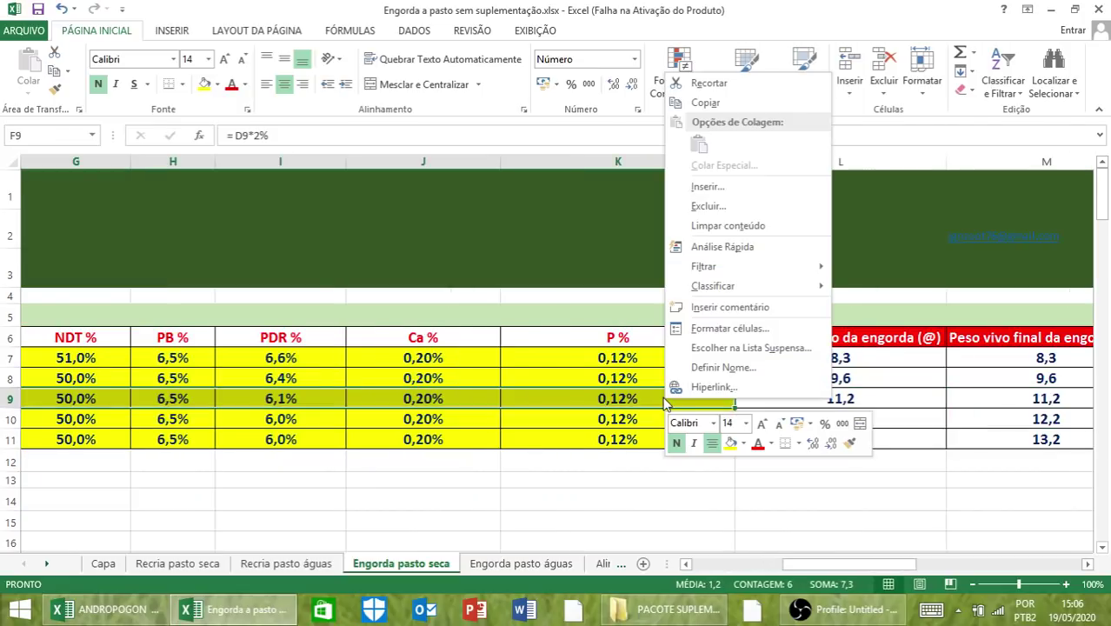
{"action": "left_click", "coordinate": [714, 104]}
Step: Paste the copied requirements into the total requirement row of the diet balancing section, starting at C26
{"action": "left_click", "coordinate": [695, 564]}
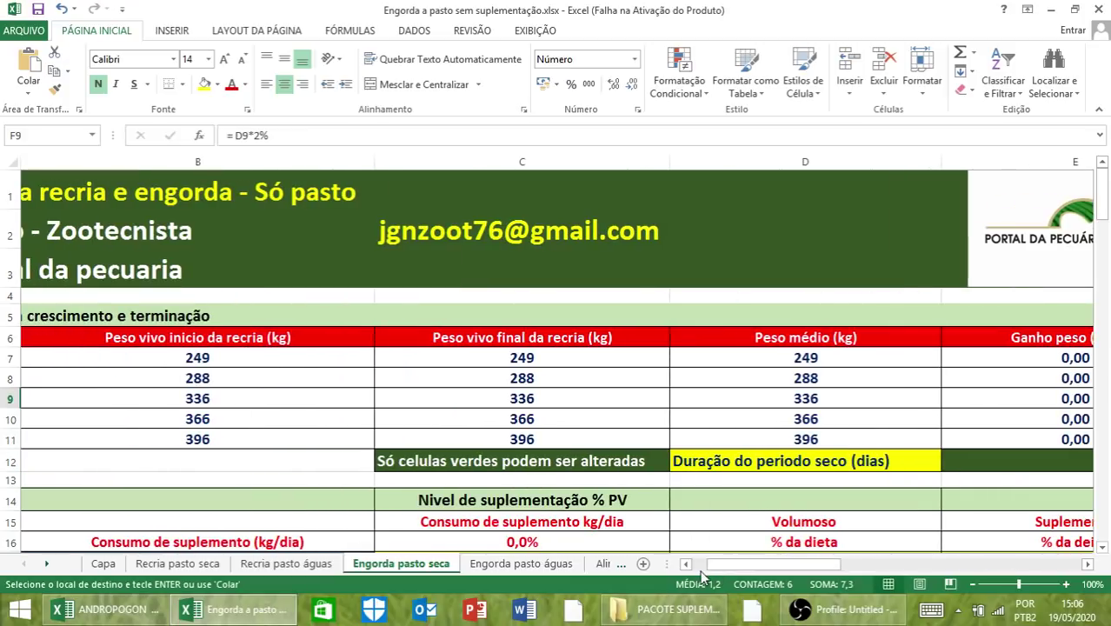
{"action": "left_click", "coordinate": [695, 564]}
{"action": "scroll", "coordinate": [823, 318], "scroll_direction": "down", "scroll_amount": 6}
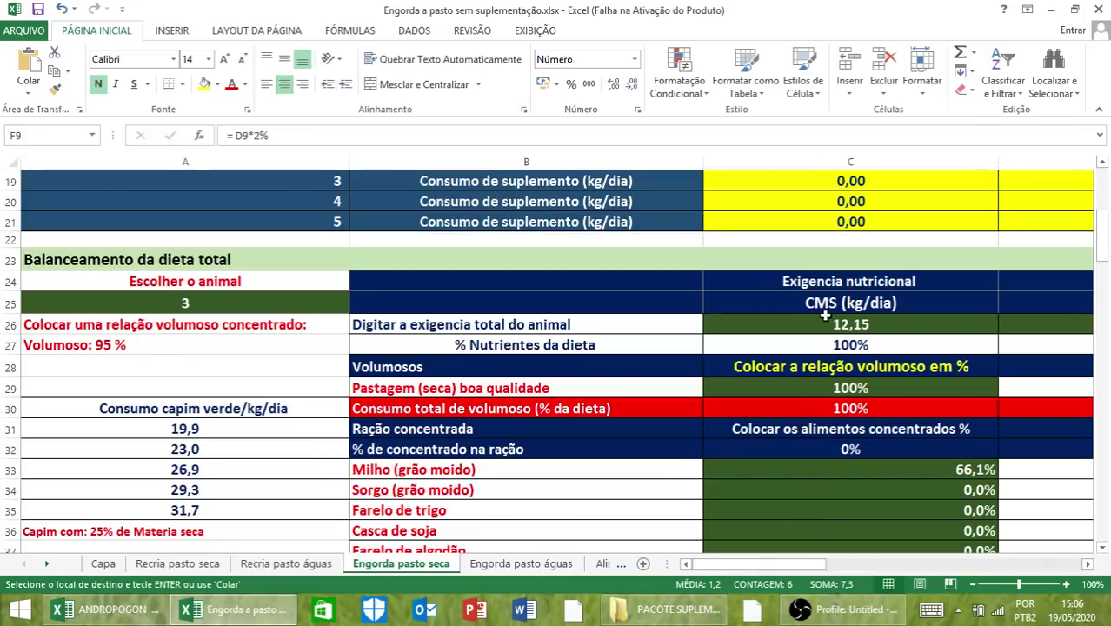
{"action": "right_click", "coordinate": [824, 318]}
{"action": "left_click", "coordinate": [869, 328]}
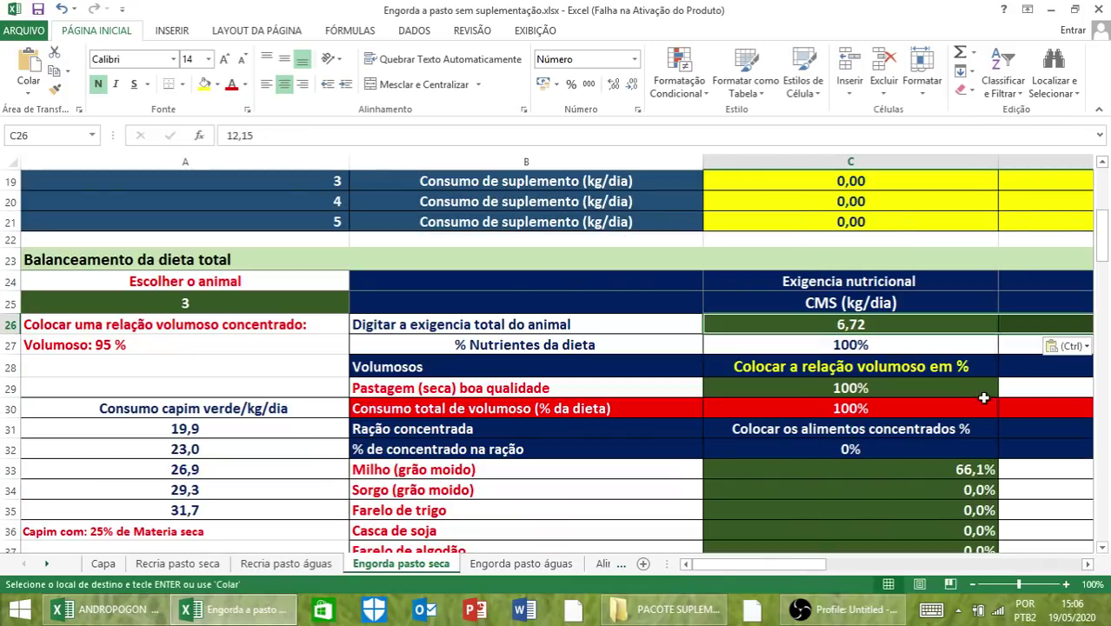
Step: Check how the pasture diet meets animal 3's NDT, PB and PDR requirements against its daily gain, and save the workbook
{"action": "scroll", "coordinate": [954, 388], "scroll_direction": "down", "scroll_amount": 1}
{"action": "scroll", "coordinate": [954, 389], "scroll_direction": "down", "scroll_amount": 7}
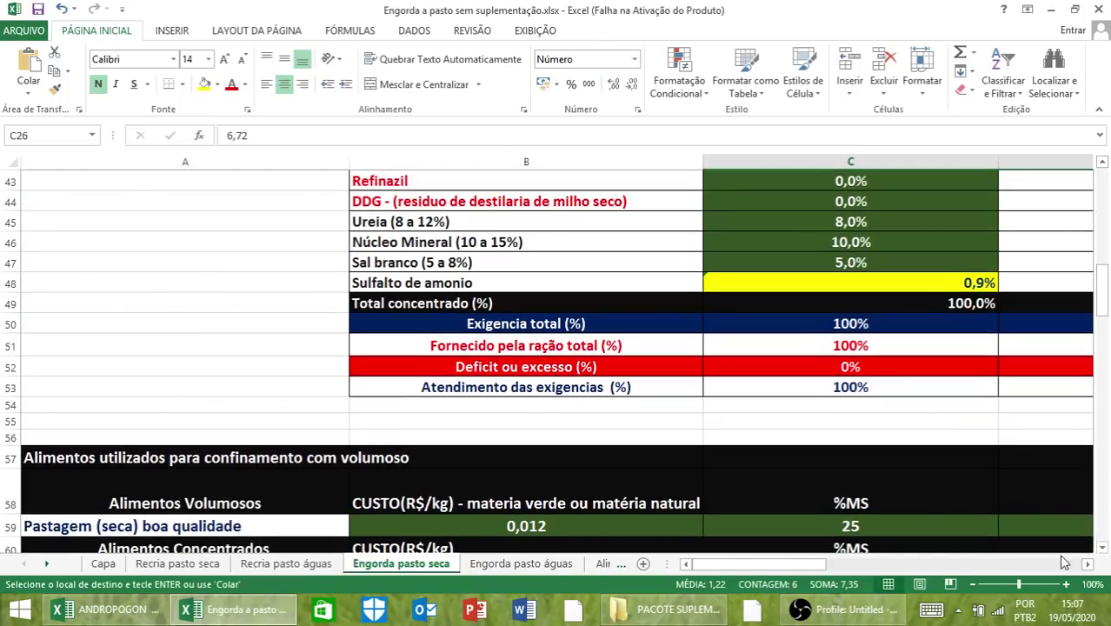
{"action": "scroll", "coordinate": [924, 505], "scroll_direction": "down", "scroll_amount": 1}
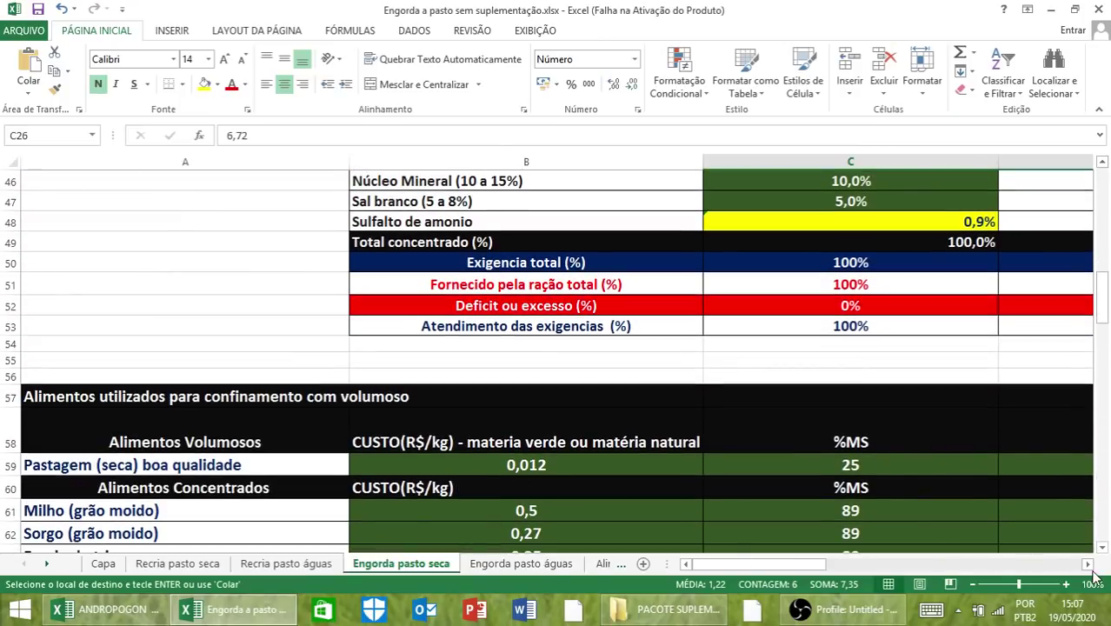
{"action": "left_click", "coordinate": [1089, 565]}
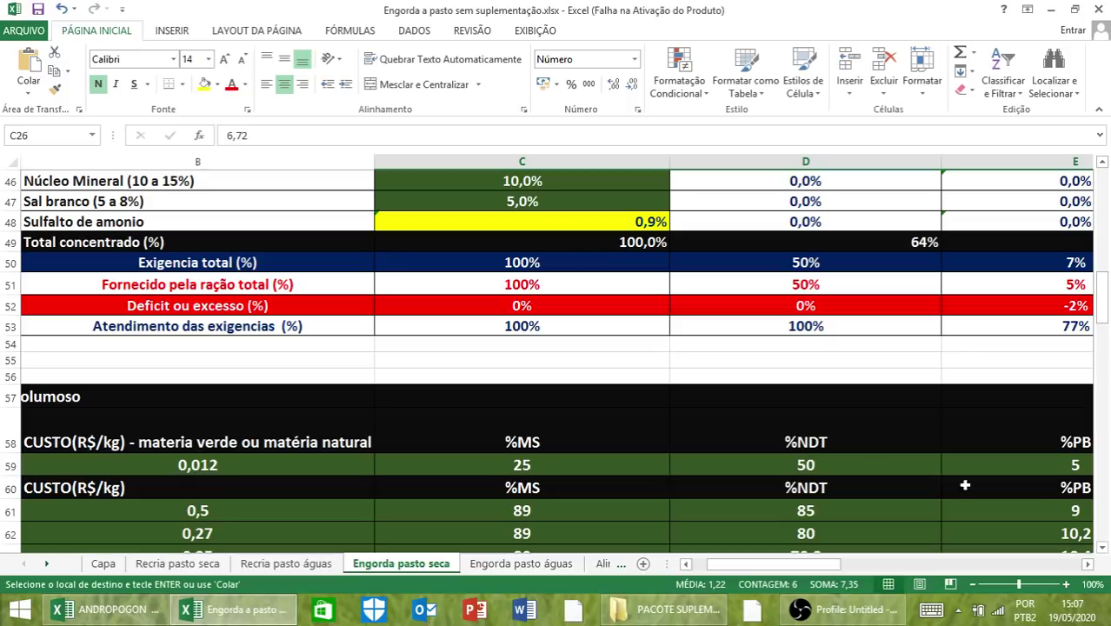
{"action": "left_click", "coordinate": [1088, 566]}
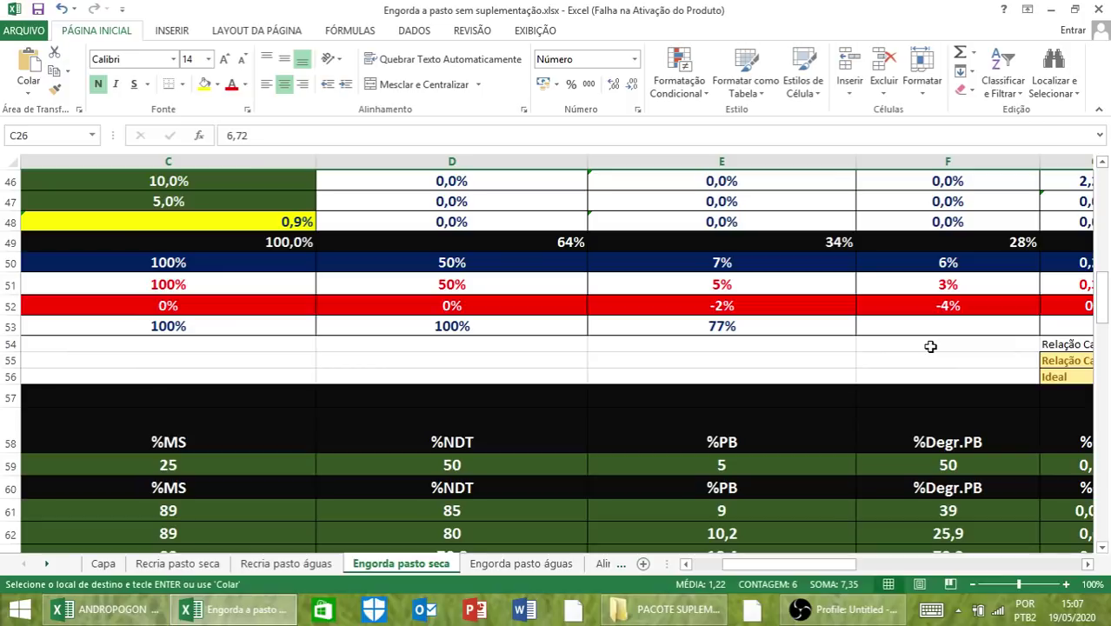
{"action": "scroll", "coordinate": [858, 258], "scroll_direction": "up", "scroll_amount": 10}
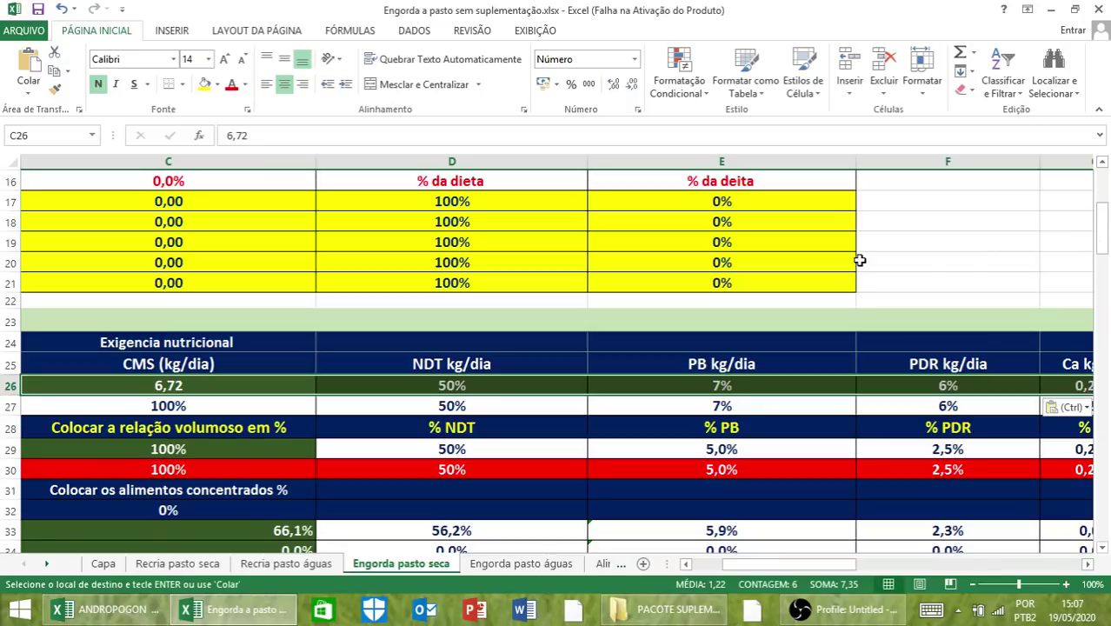
{"action": "scroll", "coordinate": [747, 408], "scroll_direction": "up", "scroll_amount": 5}
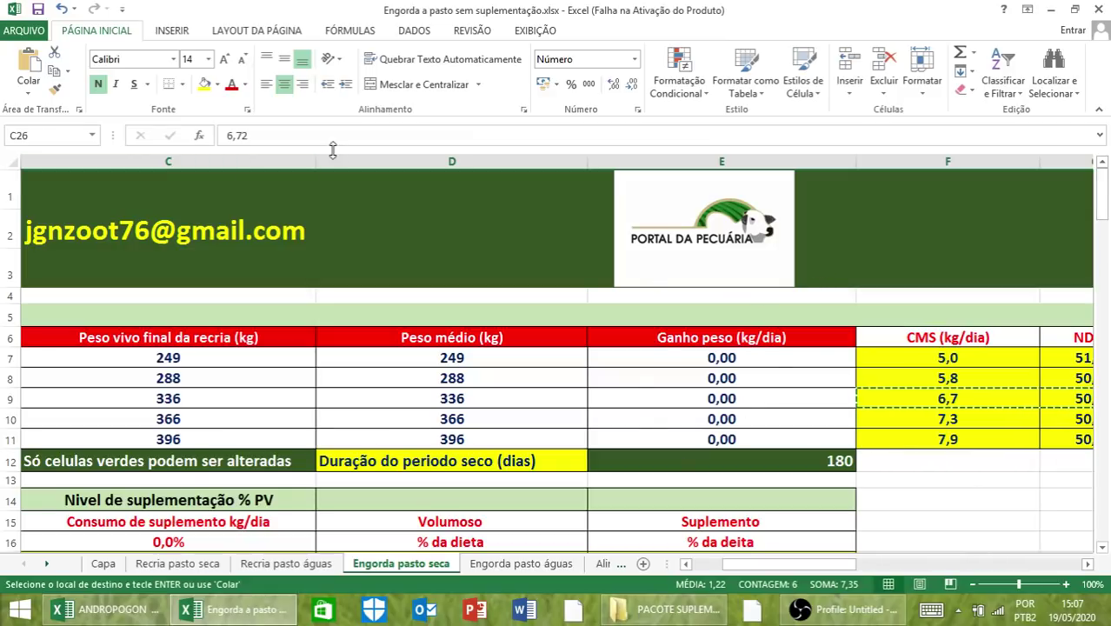
{"action": "left_click", "coordinate": [37, 8]}
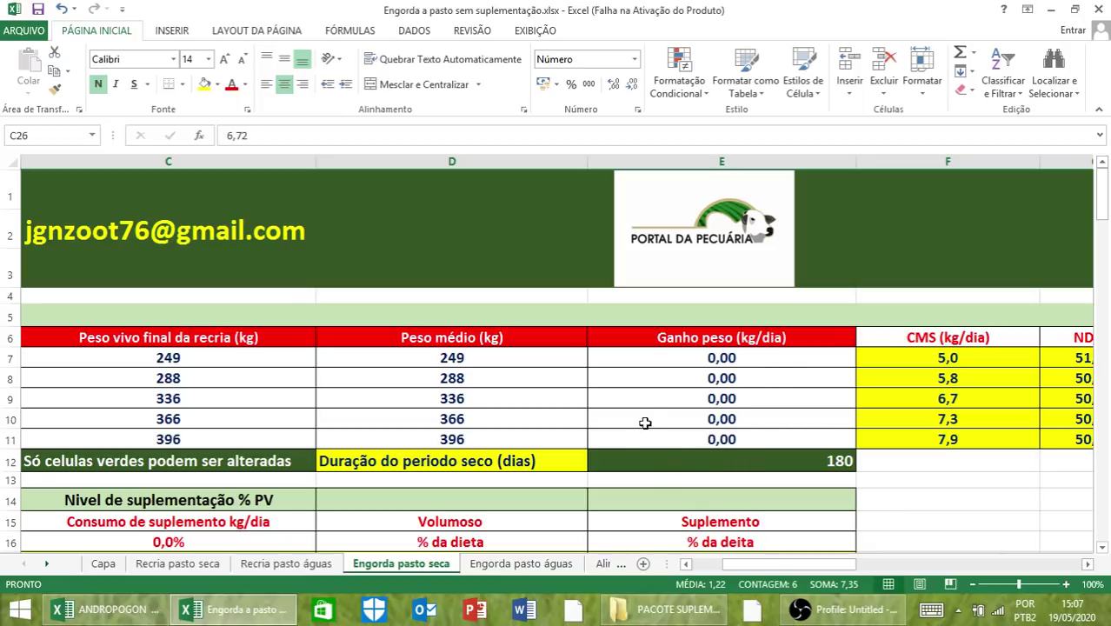
Step: Look over the dry-season supplementation levels and switch to the Engorda pasto águas sheet for comparison
{"action": "scroll", "coordinate": [309, 486], "scroll_direction": "down", "scroll_amount": 2}
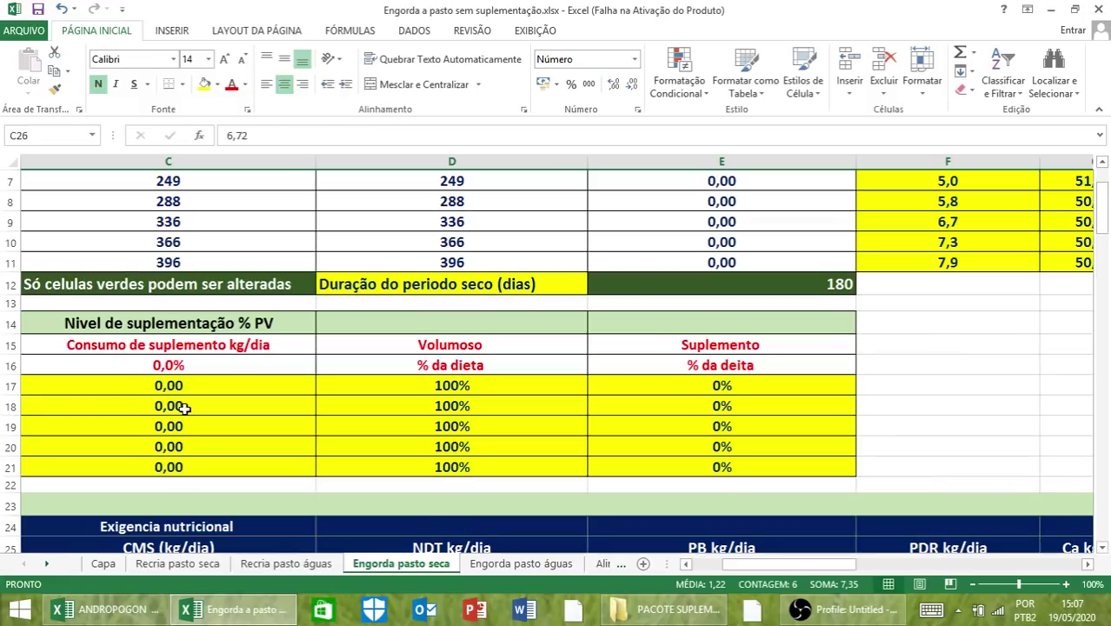
{"action": "scroll", "coordinate": [185, 409], "scroll_direction": "down", "scroll_amount": 4}
{"action": "scroll", "coordinate": [382, 424], "scroll_direction": "up", "scroll_amount": 6}
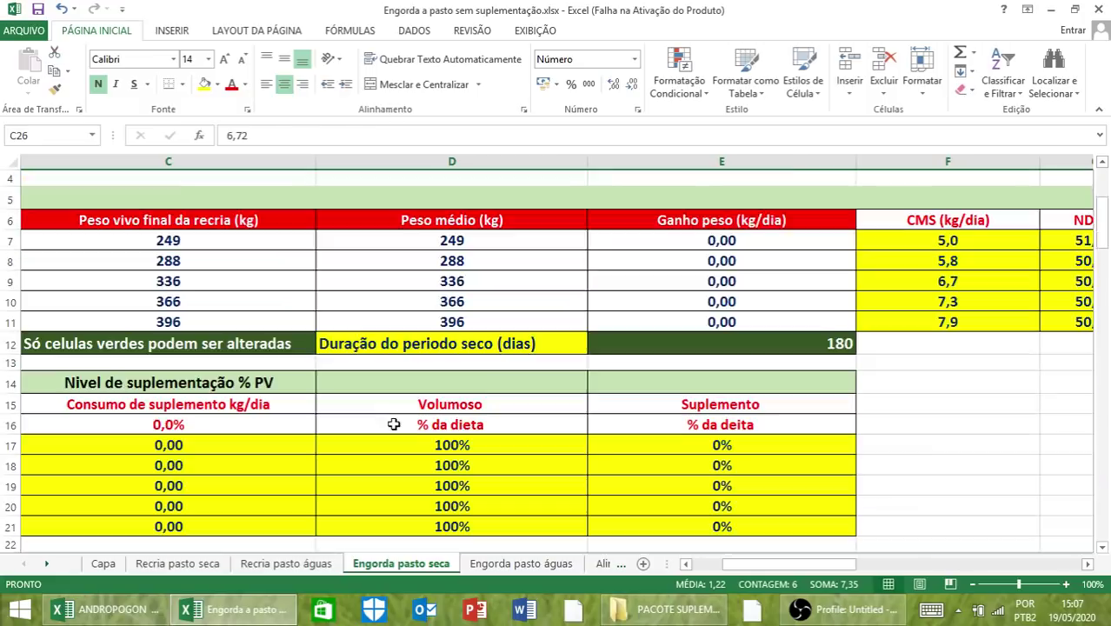
{"action": "left_click", "coordinate": [517, 565]}
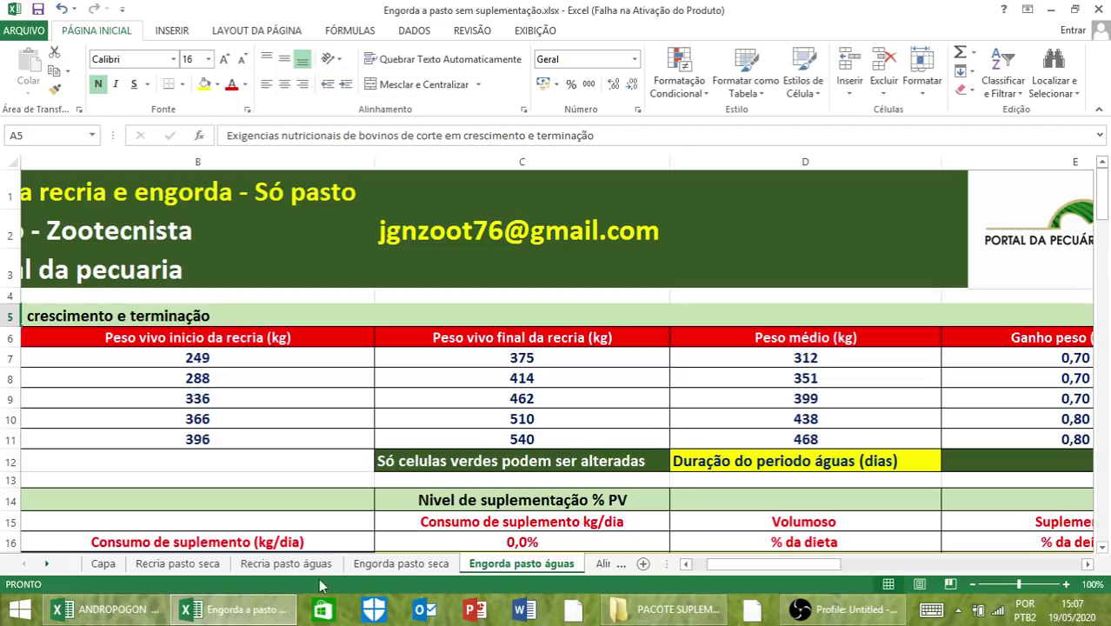
{"action": "left_click", "coordinate": [402, 565]}
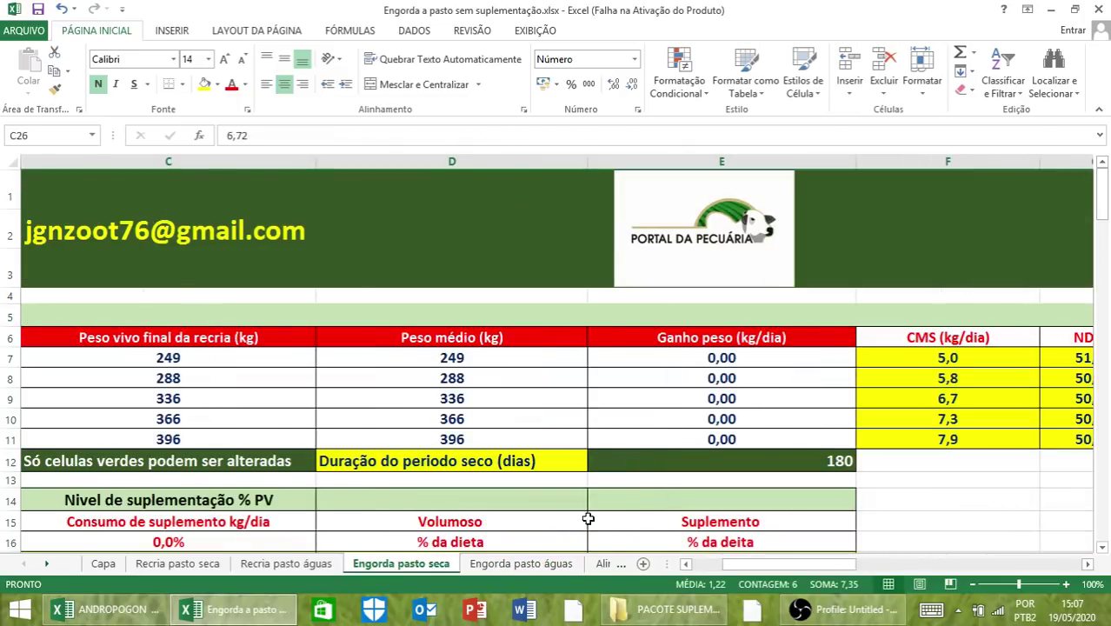
{"action": "left_click", "coordinate": [512, 565]}
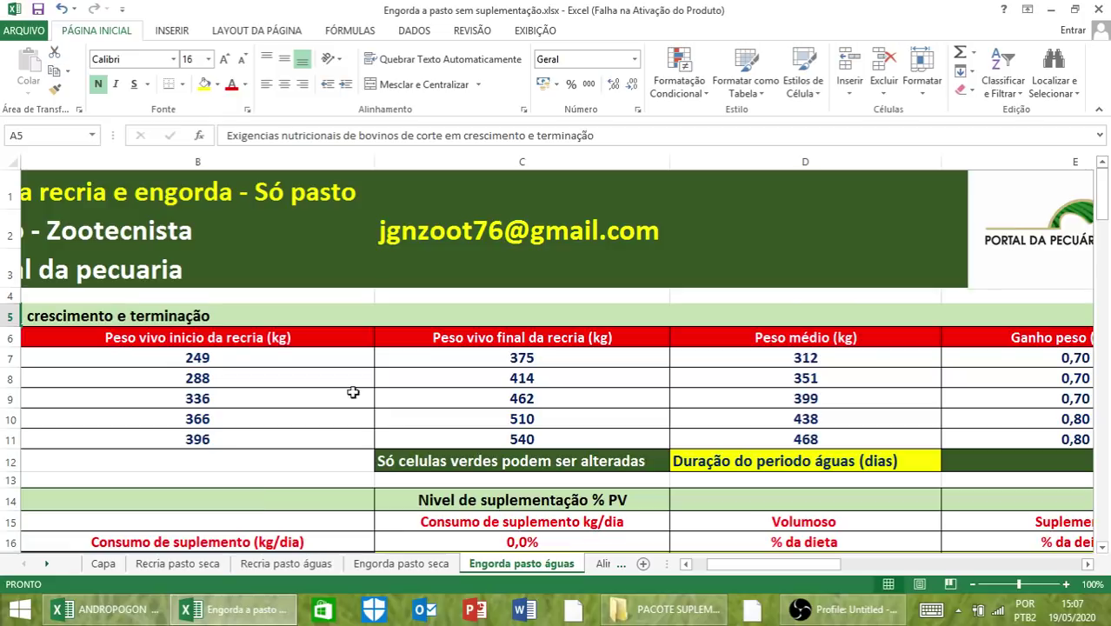
Step: Examine the rainy-season fattening live weights, daily gain and period duration, comparing them with the Engorda pasto seca sheet
{"action": "left_click", "coordinate": [684, 564]}
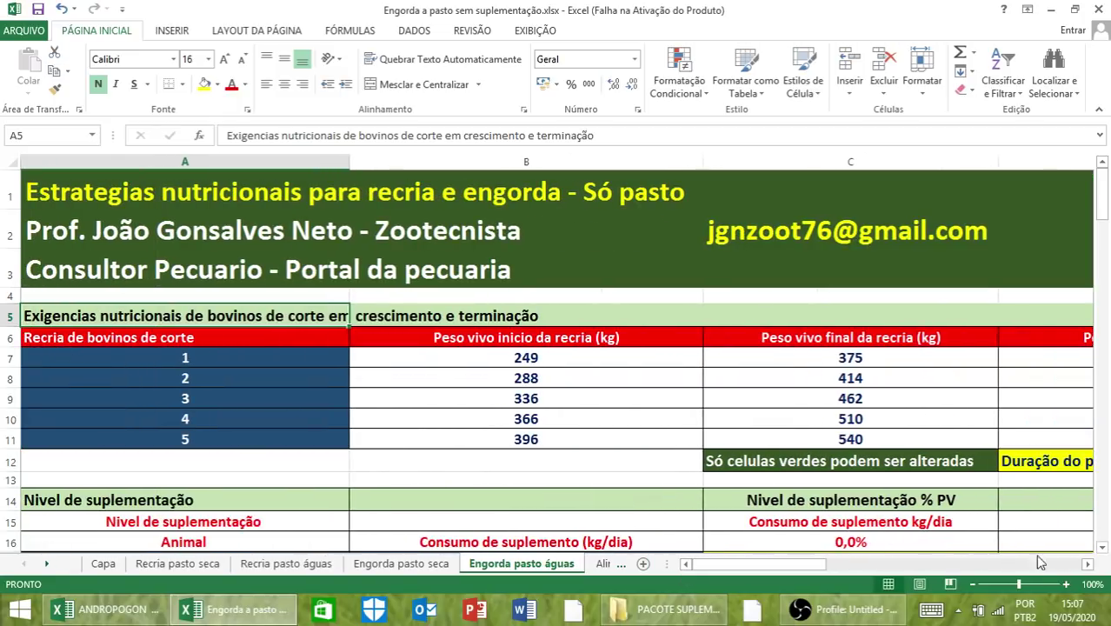
{"action": "left_click", "coordinate": [1086, 563]}
{"action": "left_click", "coordinate": [1086, 563]}
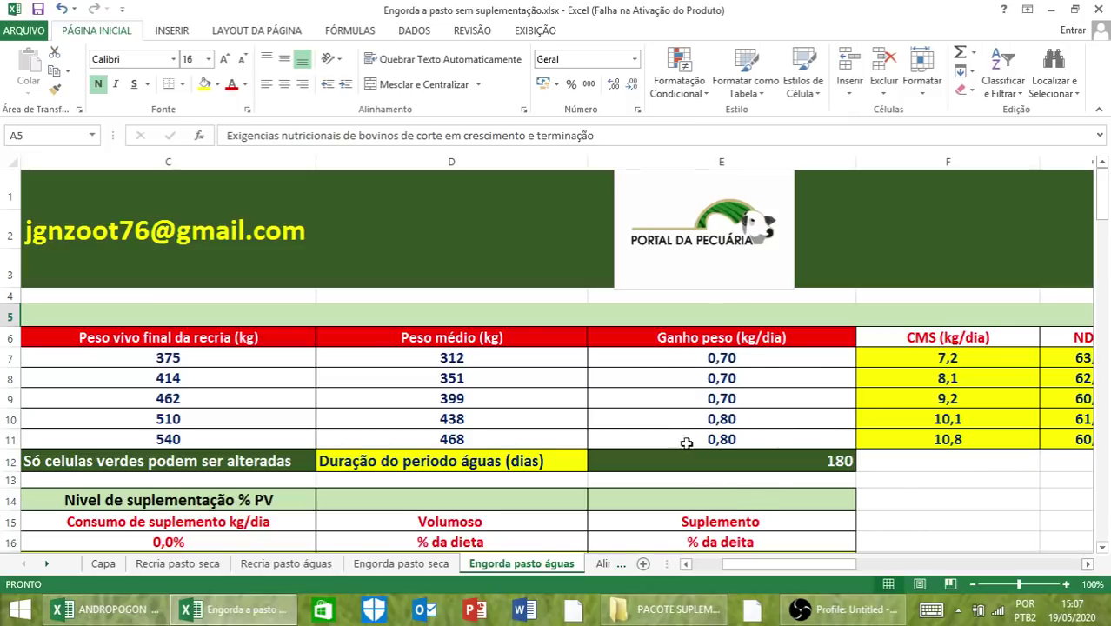
{"action": "left_click", "coordinate": [686, 563]}
{"action": "left_click", "coordinate": [687, 563]}
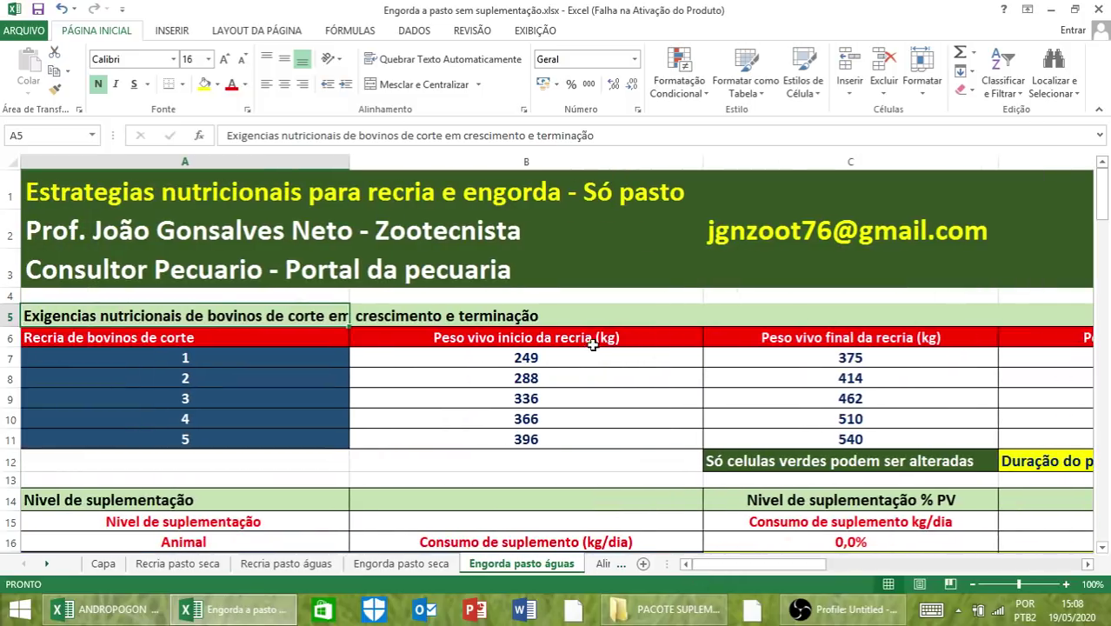
{"action": "left_click", "coordinate": [420, 563]}
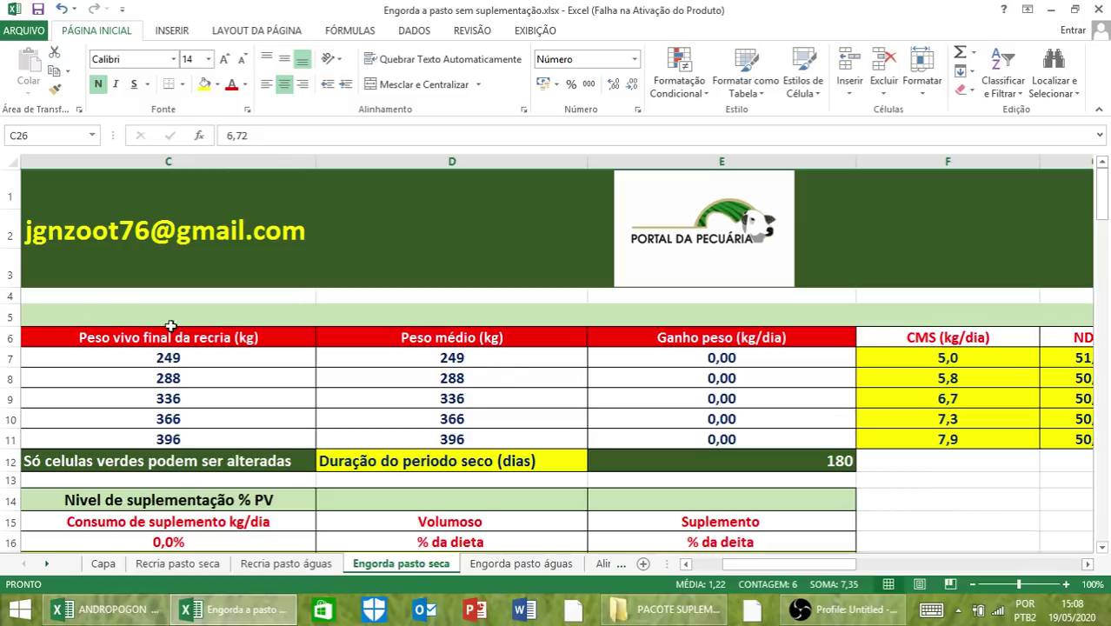
{"action": "left_click", "coordinate": [486, 565]}
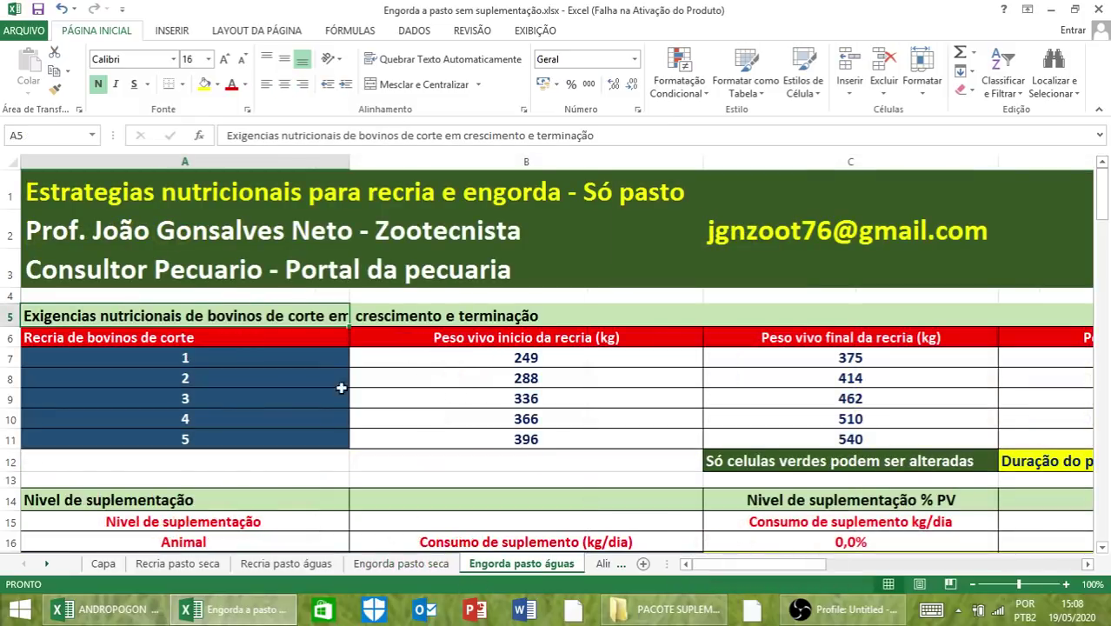
Step: Inspect animal 1's starting weight source and go through its average weight, daily gain and nutritional requirements for rainy-season fattening
{"action": "left_click", "coordinate": [528, 374]}
{"action": "left_click", "coordinate": [530, 359]}
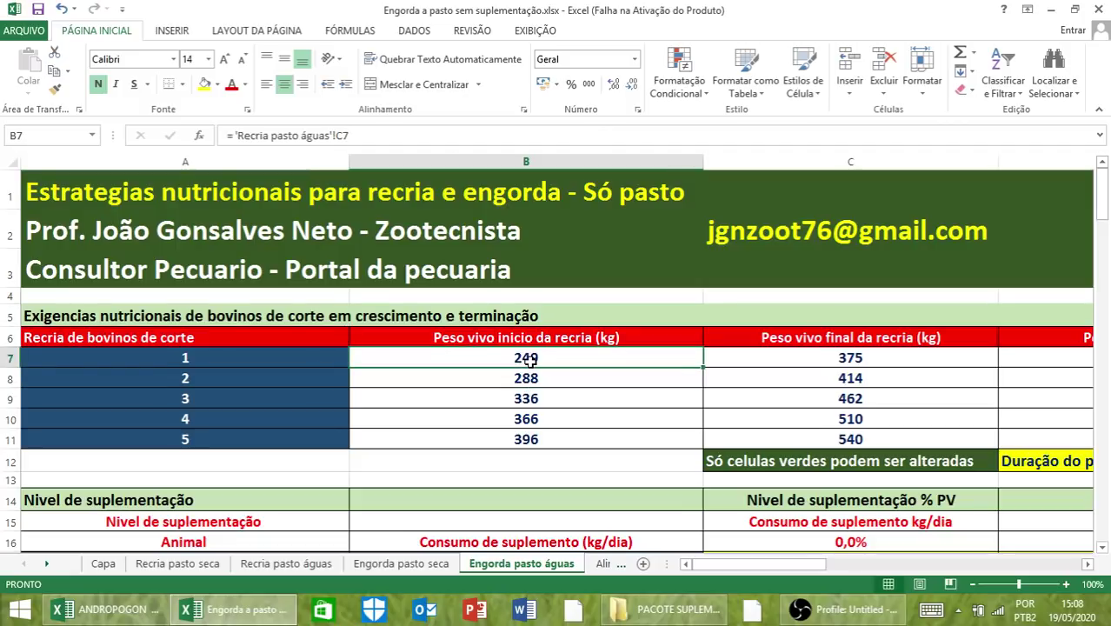
{"action": "key", "text": "Right"}
{"action": "key", "text": "Right"}
{"action": "key", "text": "Right"}
{"action": "key", "text": "Right"}
{"action": "key", "text": "Right"}
{"action": "key", "text": "Right"}
{"action": "key", "text": "Right"}
{"action": "key", "text": "Right"}
{"action": "key", "text": "Up"}
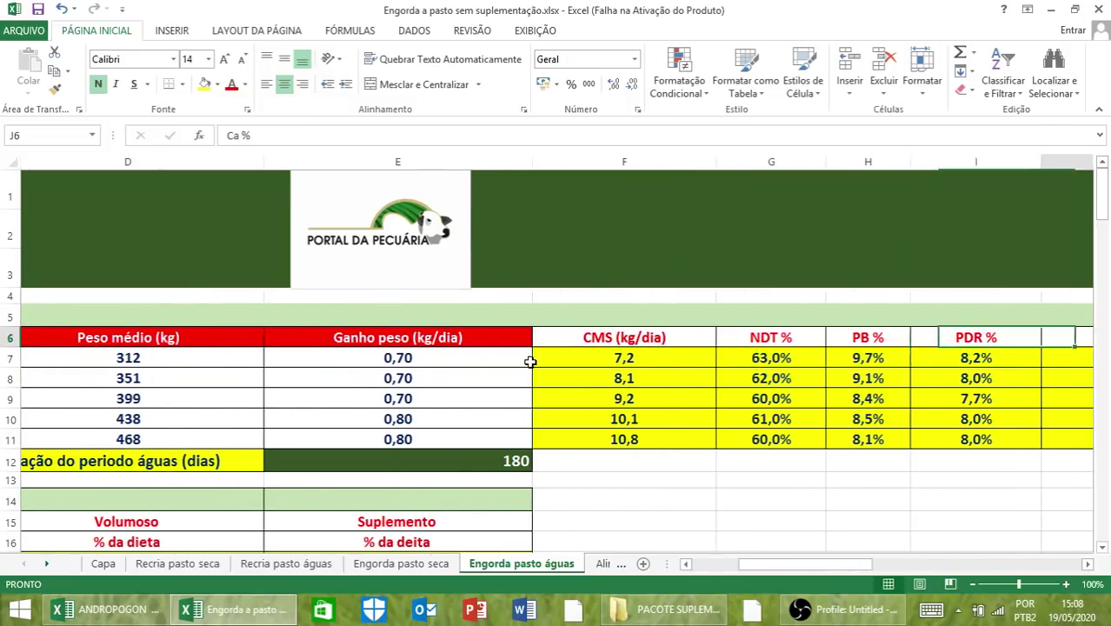
Step: Review the start and final fattening weights in @ and the rainy, dry, rearing and total @ gains
{"action": "key", "text": "Right"}
{"action": "key", "text": "Right"}
{"action": "key", "text": "Right"}
{"action": "key", "text": "Left"}
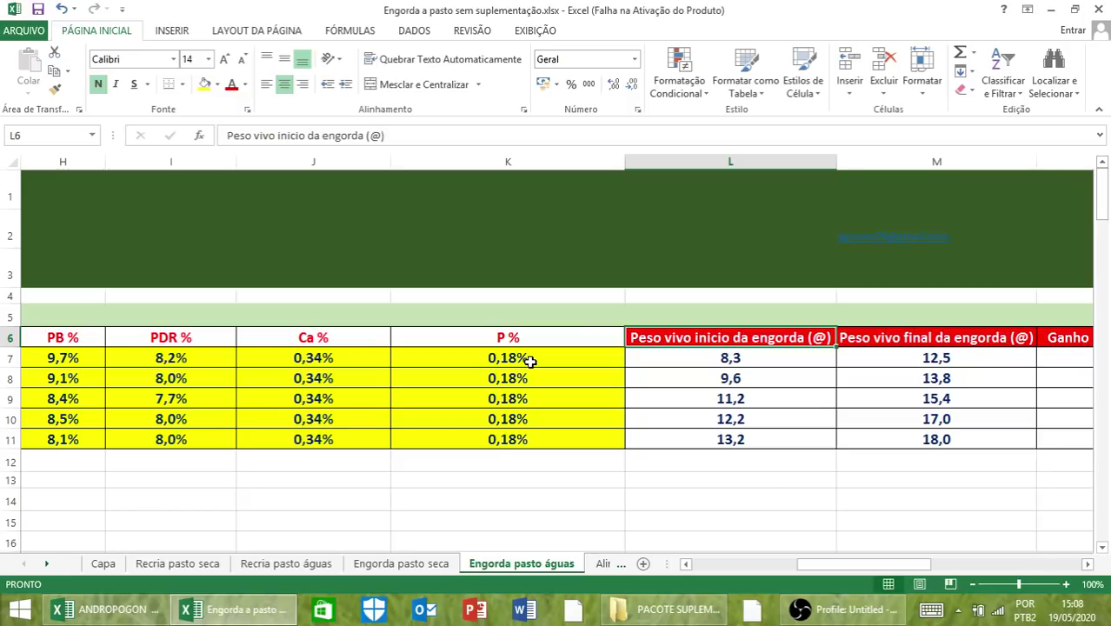
{"action": "key", "text": "Right"}
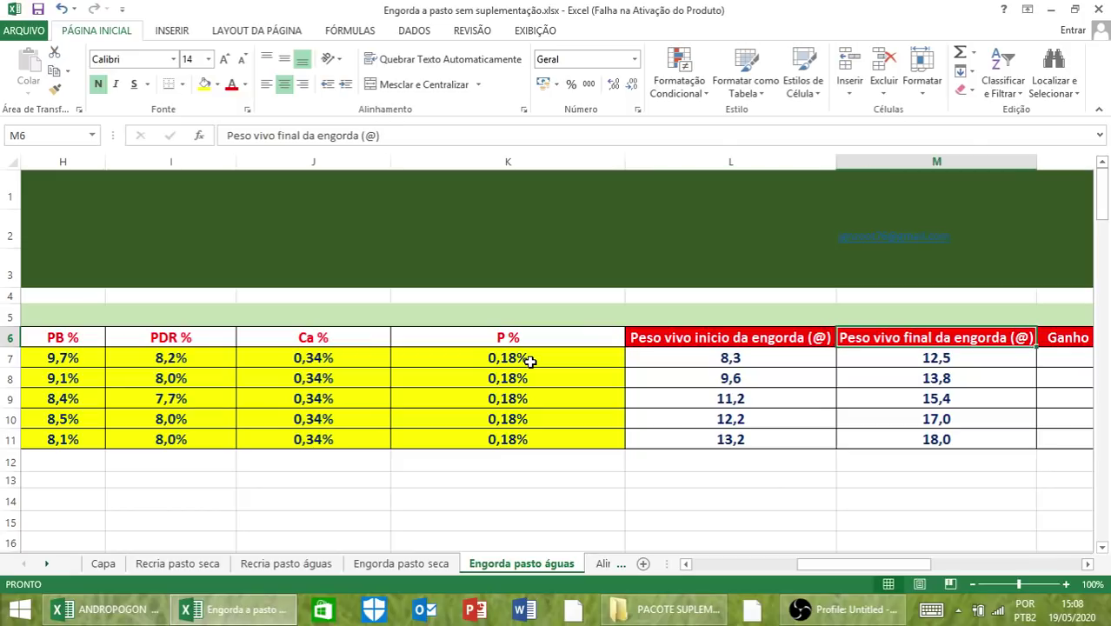
{"action": "key", "text": "Right"}
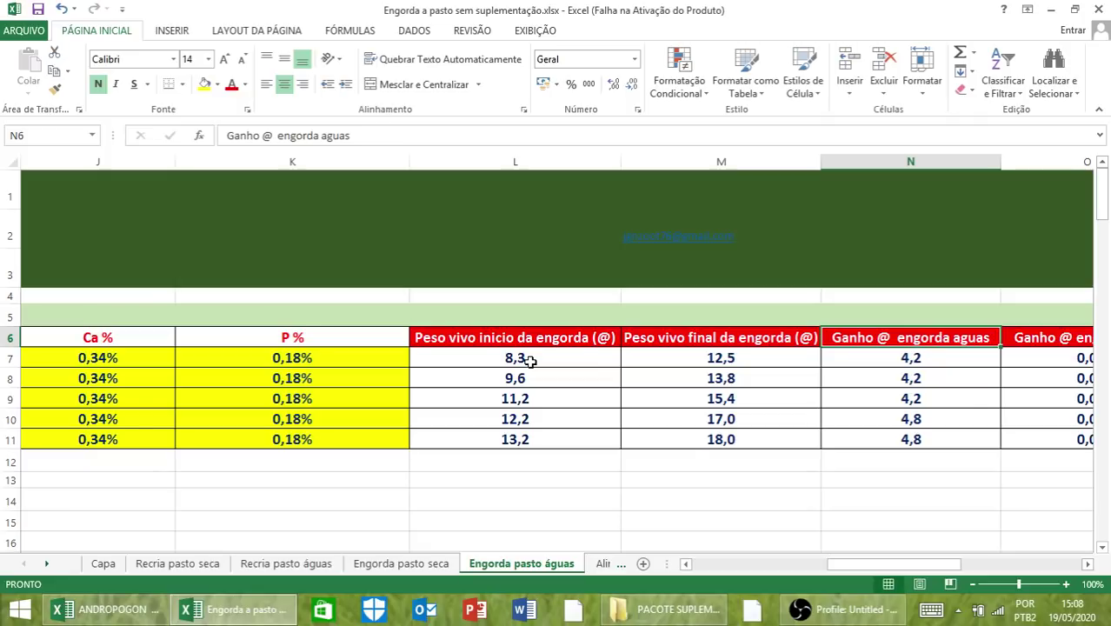
{"action": "key", "text": "Right"}
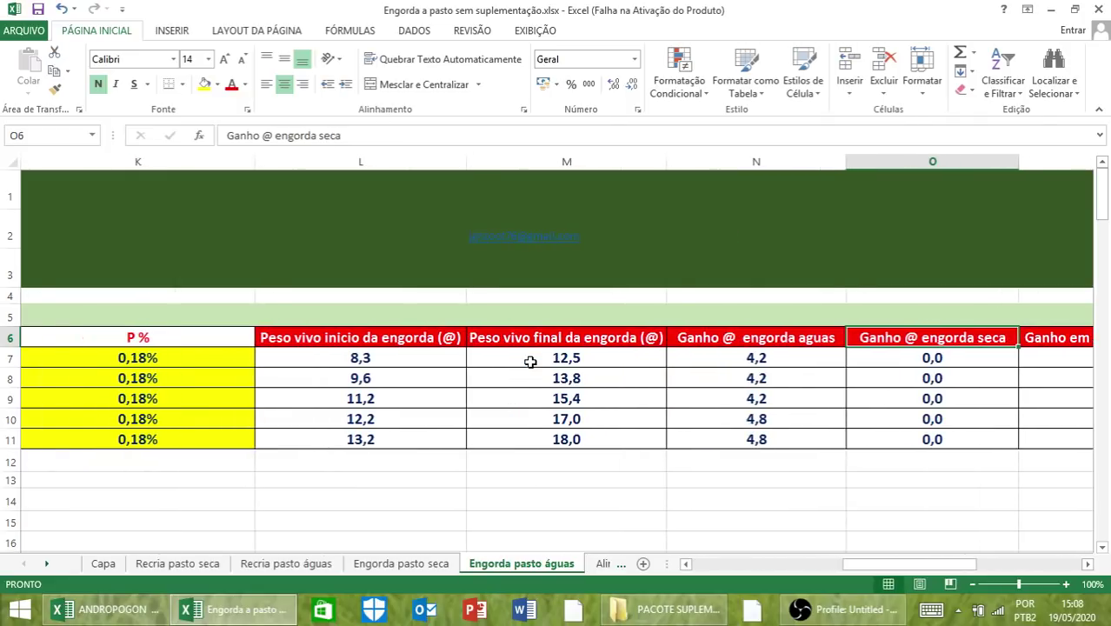
{"action": "key", "text": "Right"}
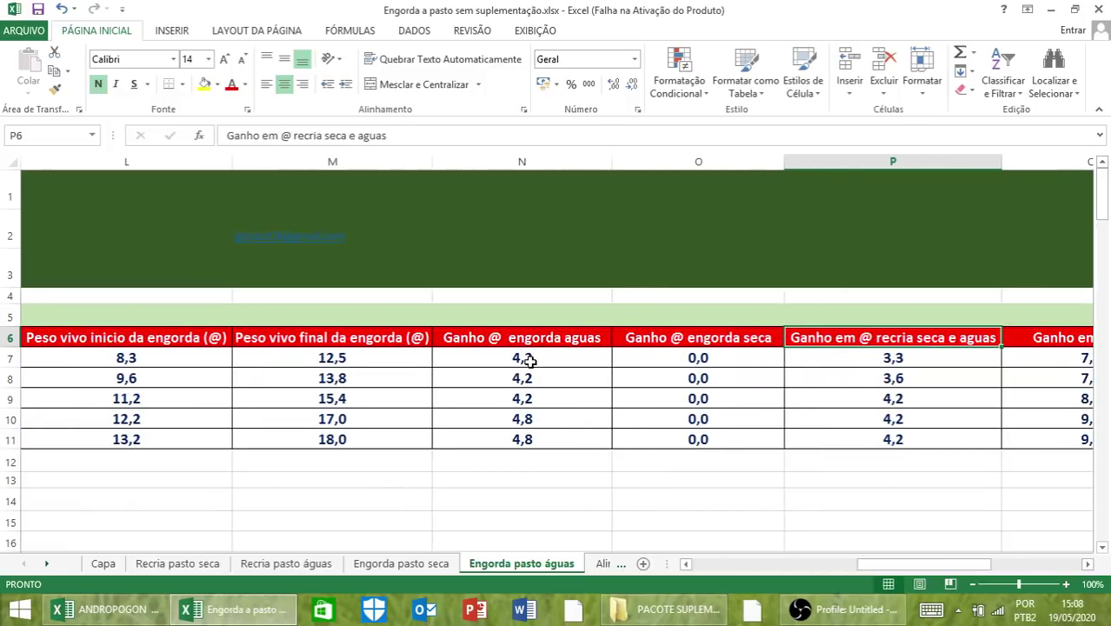
{"action": "key", "text": "Right"}
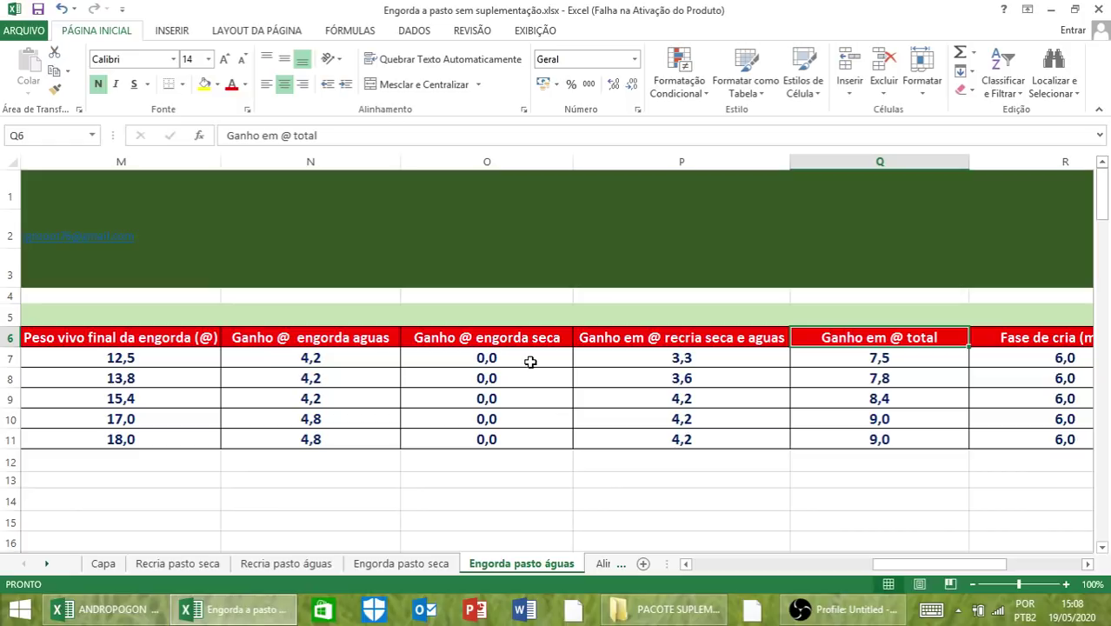
Step: Review the slaughter age breakdown in months for the cria, recria and engorda phases, plus the slaughter weight in @
{"action": "key", "text": "Right"}
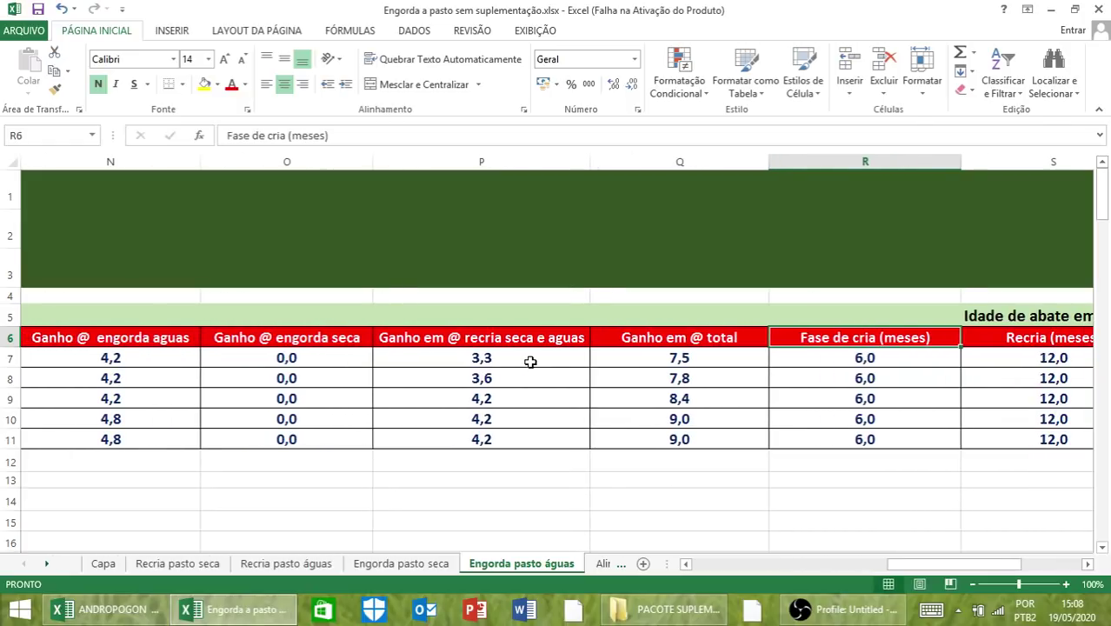
{"action": "key", "text": "Right"}
{"action": "key", "text": "Left"}
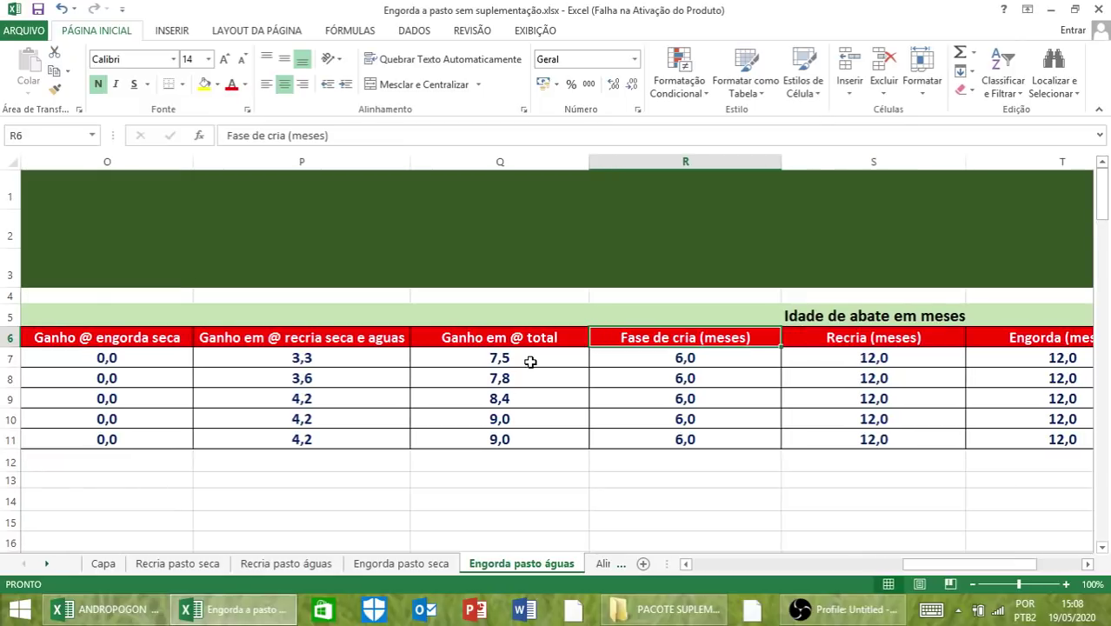
{"action": "key", "text": "Right"}
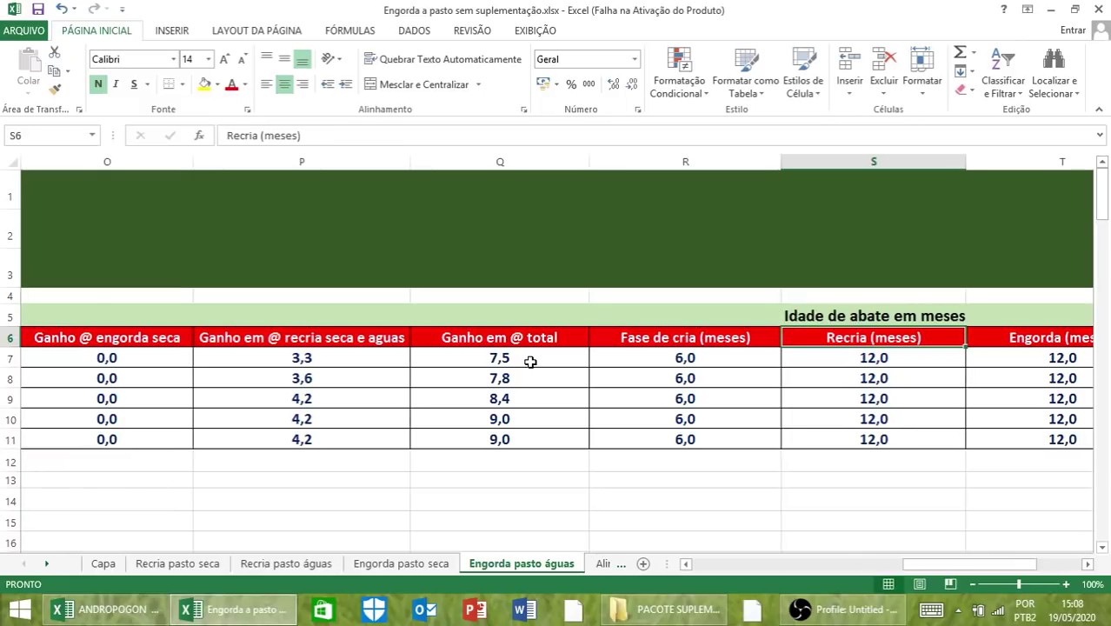
{"action": "key", "text": "Right"}
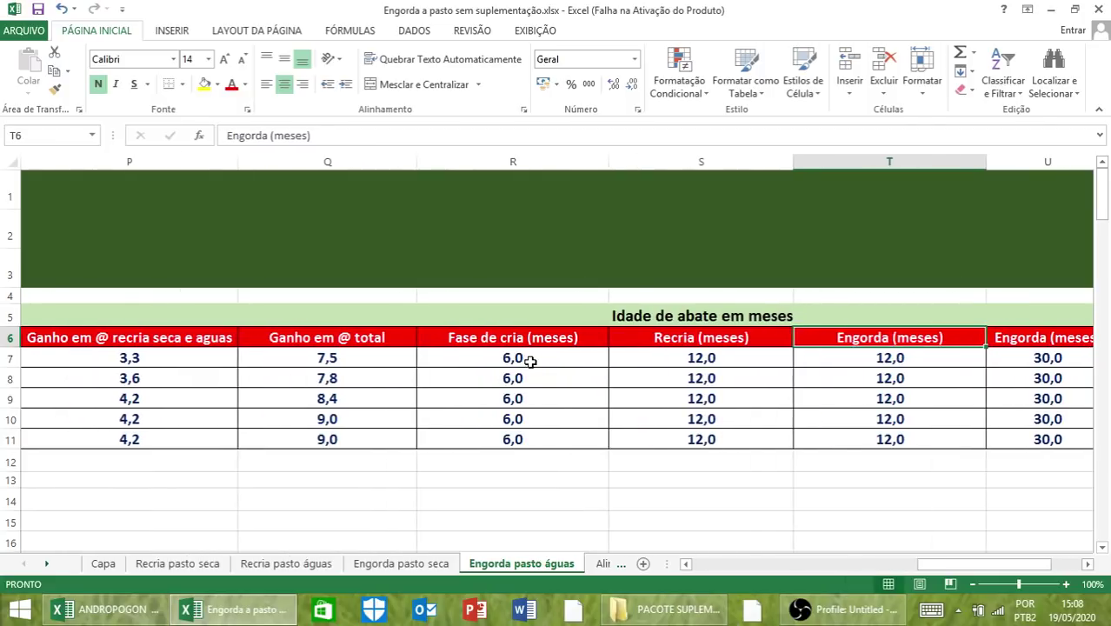
{"action": "key", "text": "Right"}
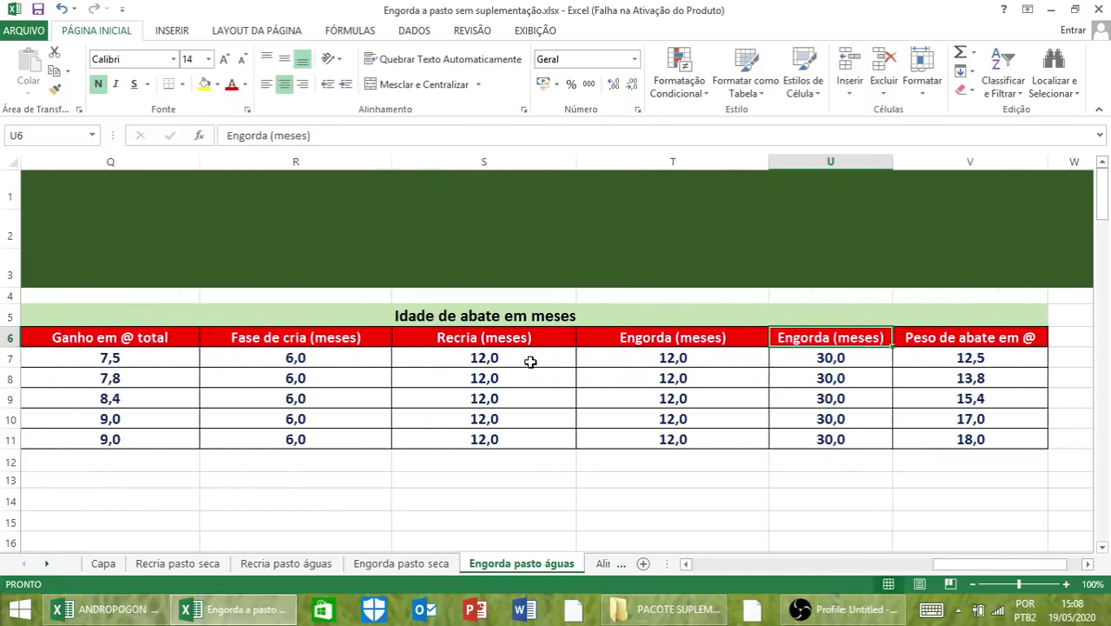
{"action": "key", "text": "Right"}
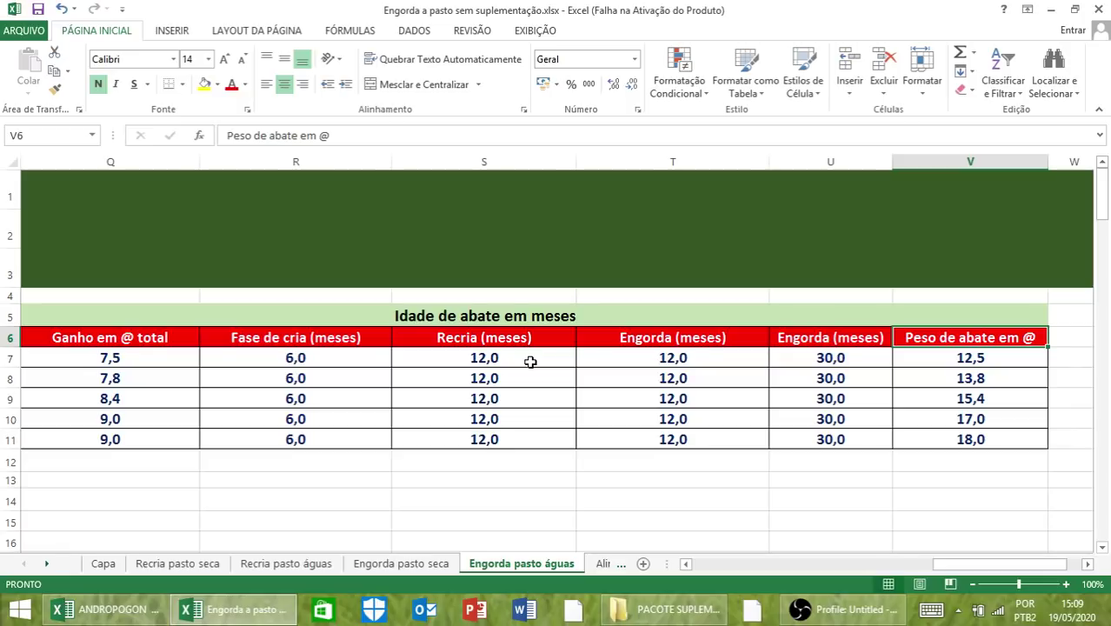
Step: Inspect the formulas behind animal 2's slaughter weight in @ and total slaughter age in months
{"action": "key", "text": "Left"}
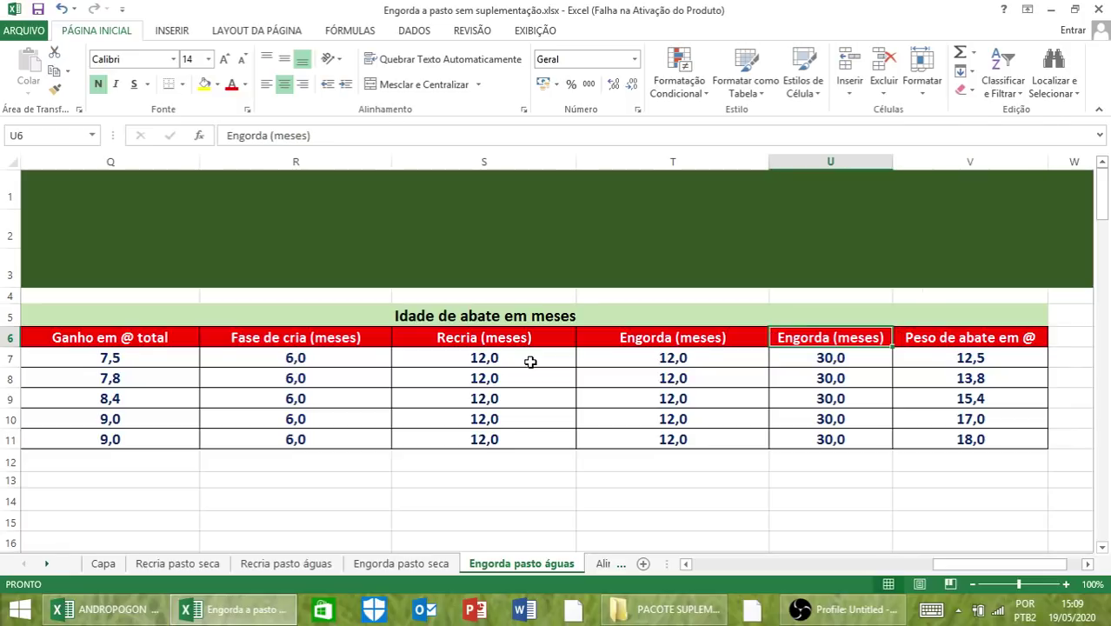
{"action": "key", "text": "Down"}
{"action": "key", "text": "Down"}
{"action": "key", "text": "Right"}
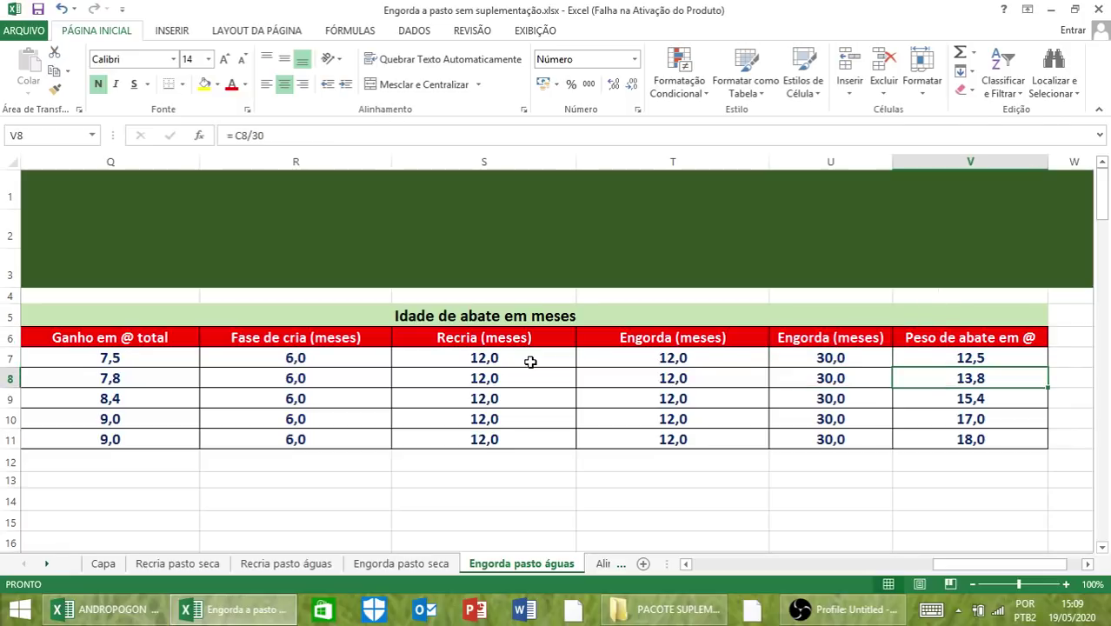
{"action": "key", "text": "Up"}
{"action": "key", "text": "Up"}
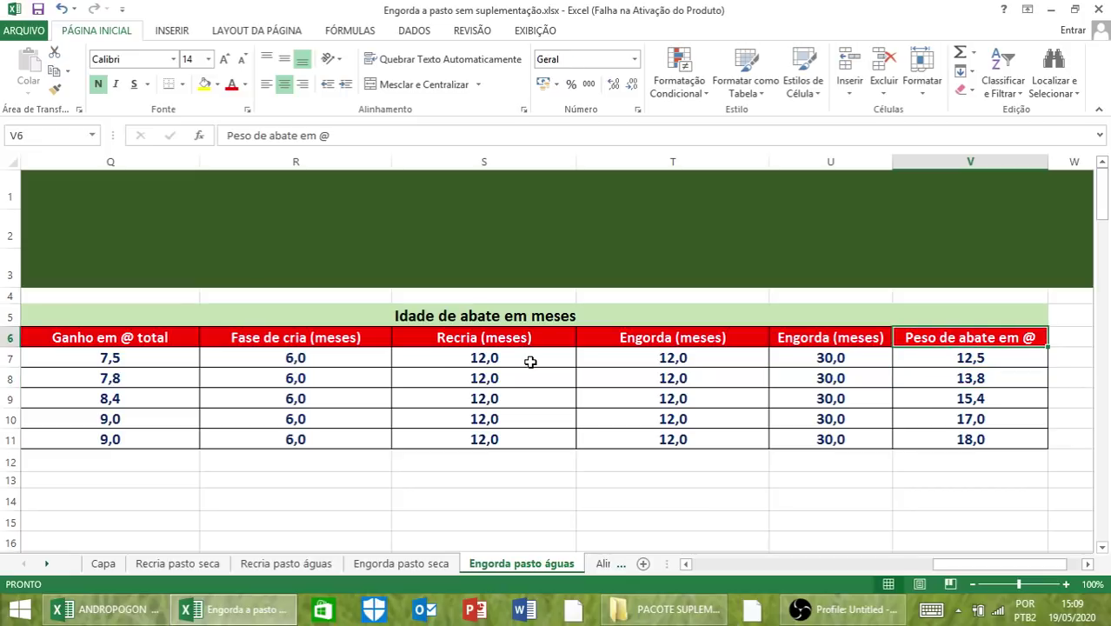
{"action": "key", "text": "Left"}
{"action": "key", "text": "Down"}
{"action": "key", "text": "Down"}
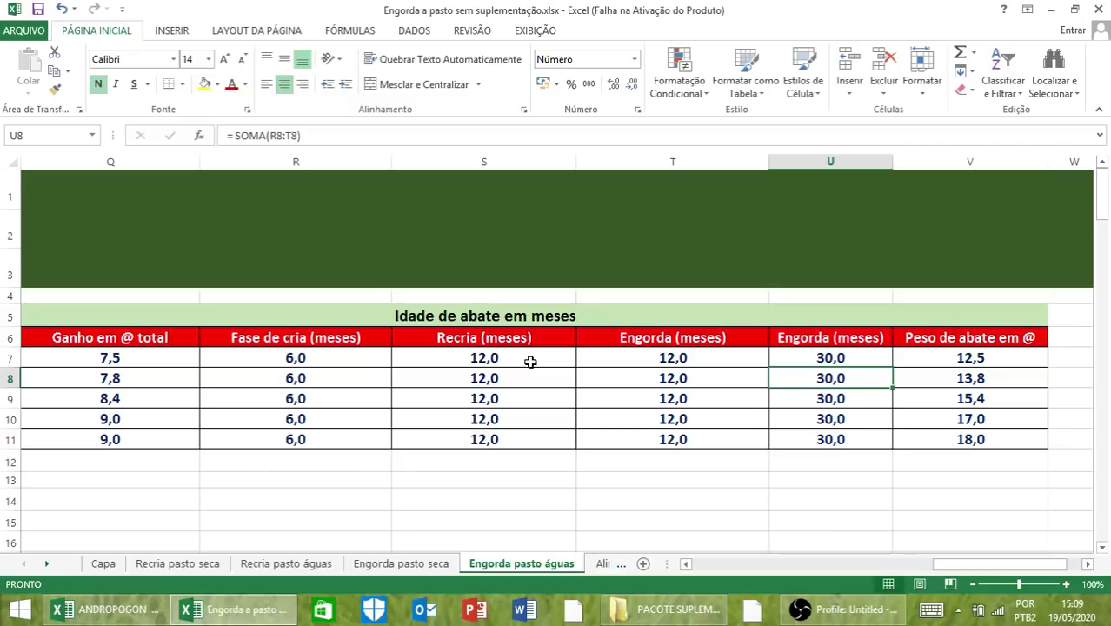
{"action": "key", "text": "Up"}
{"action": "key", "text": "Up"}
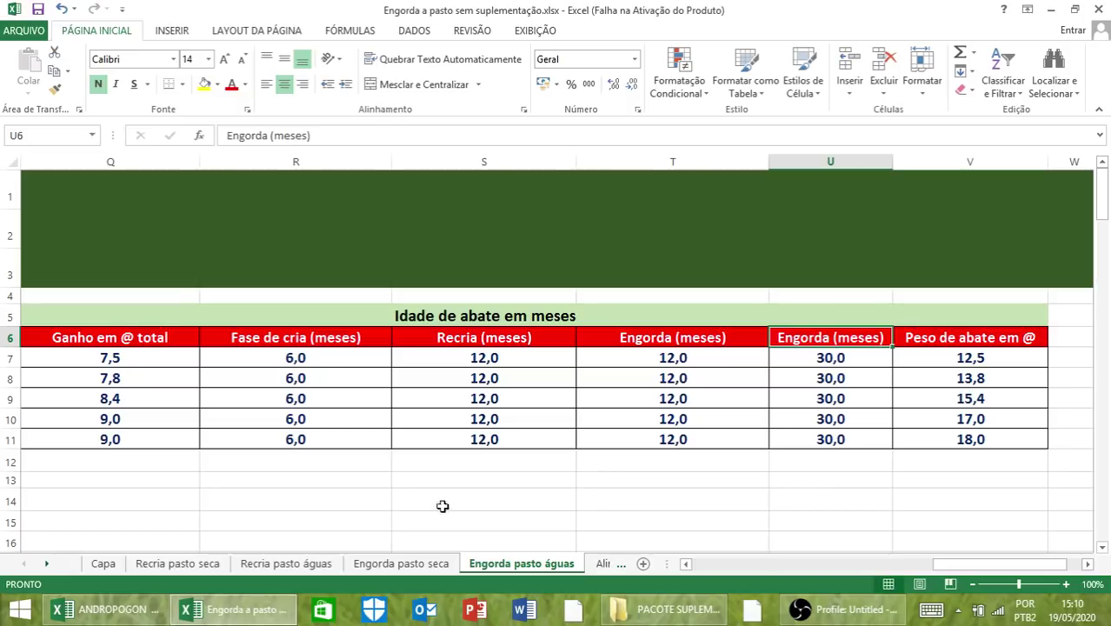
Step: Compare the starting rearing weights on the Recria pasto seca sheet with the slaughter ages and weights on Engorda pasto águas
{"action": "left_click", "coordinate": [191, 563]}
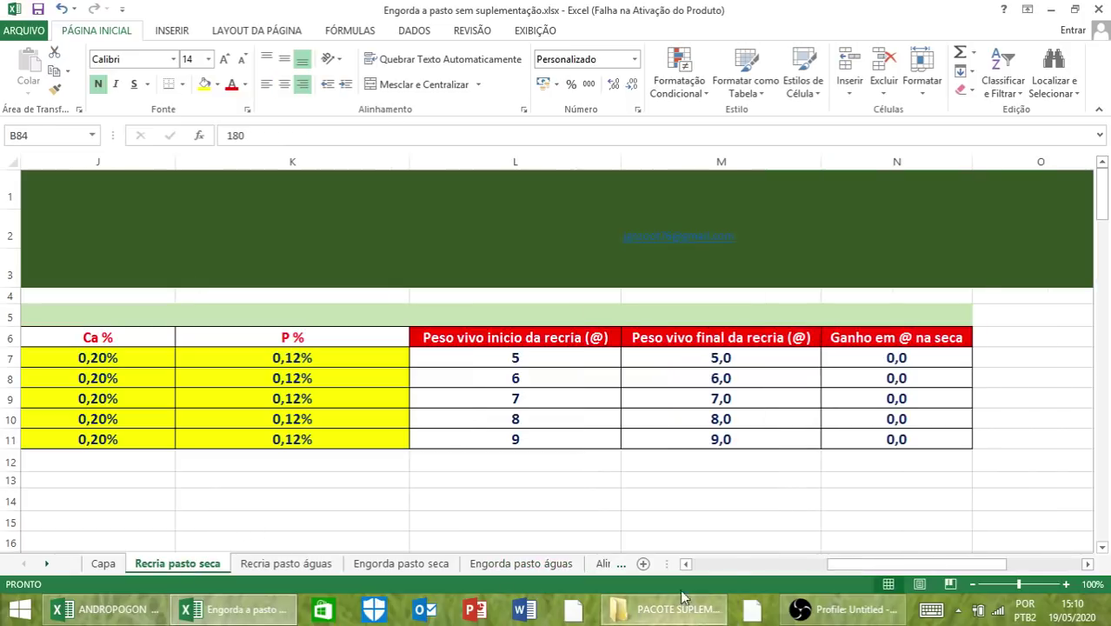
{"action": "left_click", "coordinate": [711, 563]}
{"action": "left_click", "coordinate": [711, 563]}
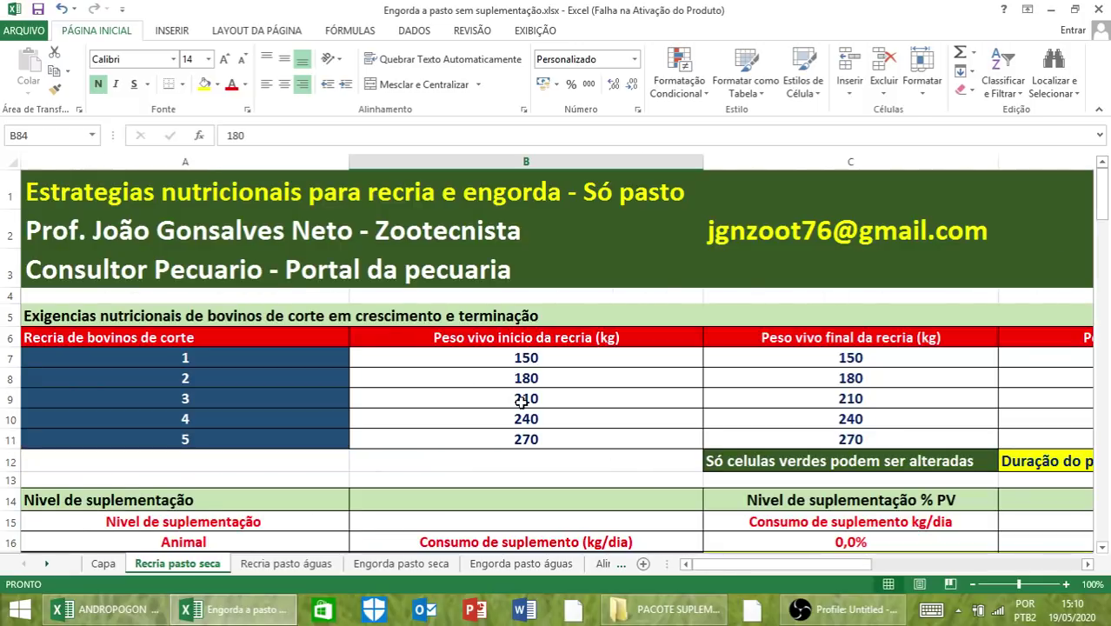
{"action": "left_click", "coordinate": [520, 400]}
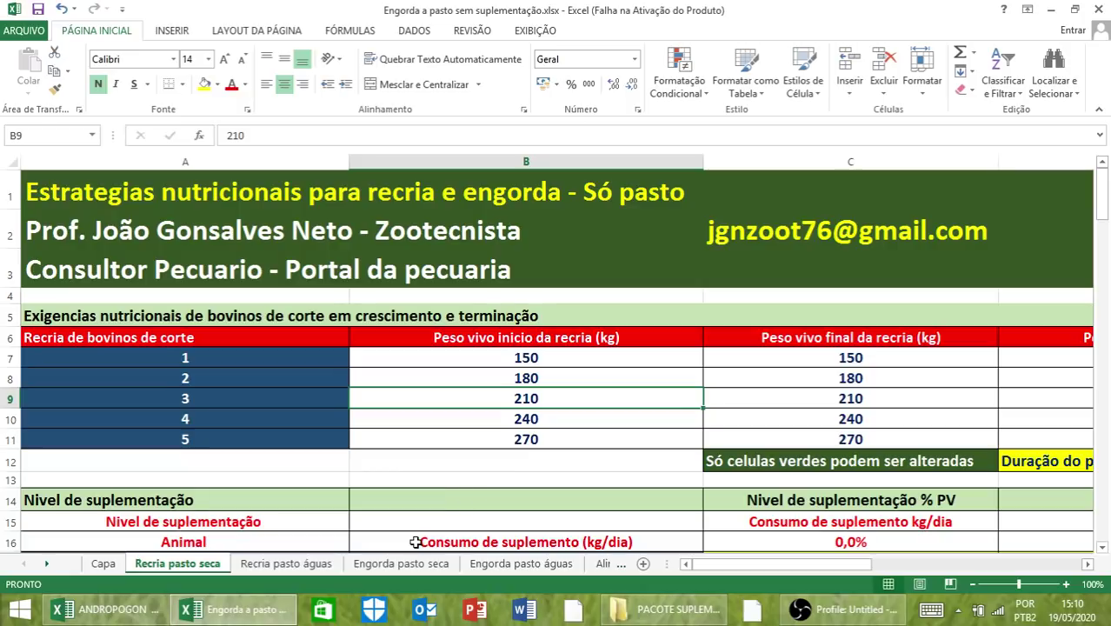
{"action": "left_click", "coordinate": [556, 566]}
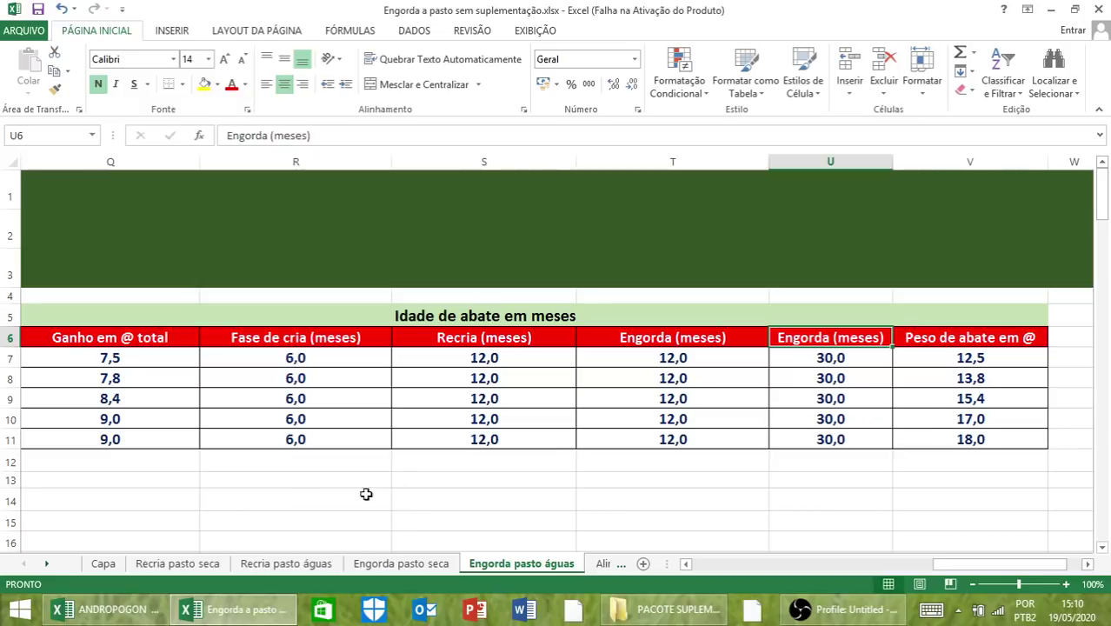
{"action": "left_click", "coordinate": [177, 563]}
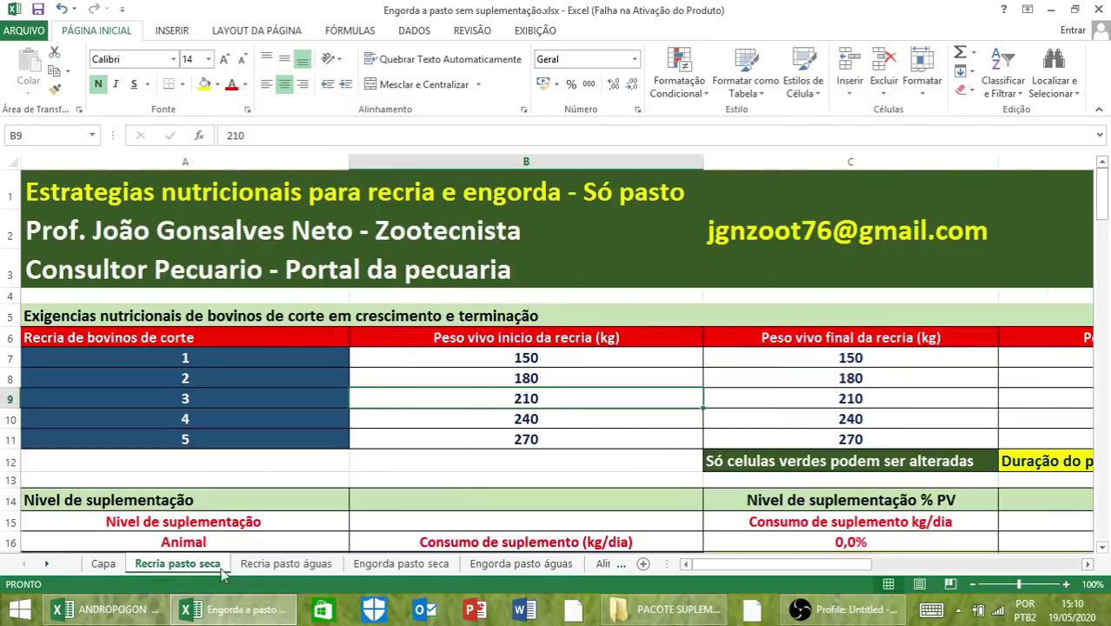
{"action": "left_click", "coordinate": [540, 565]}
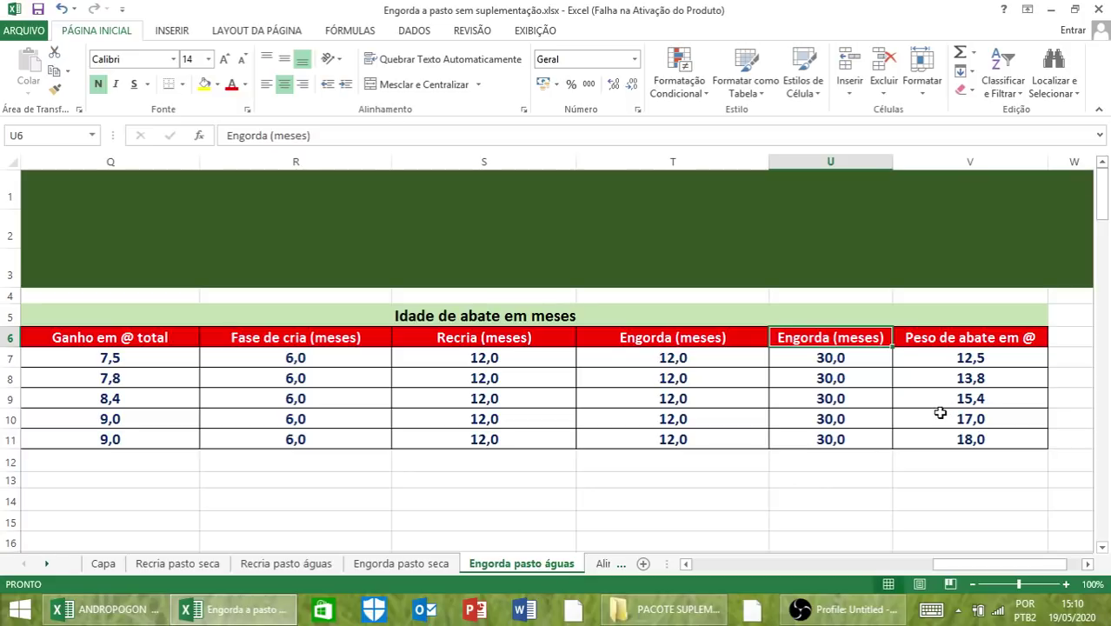
{"action": "left_click", "coordinate": [162, 566]}
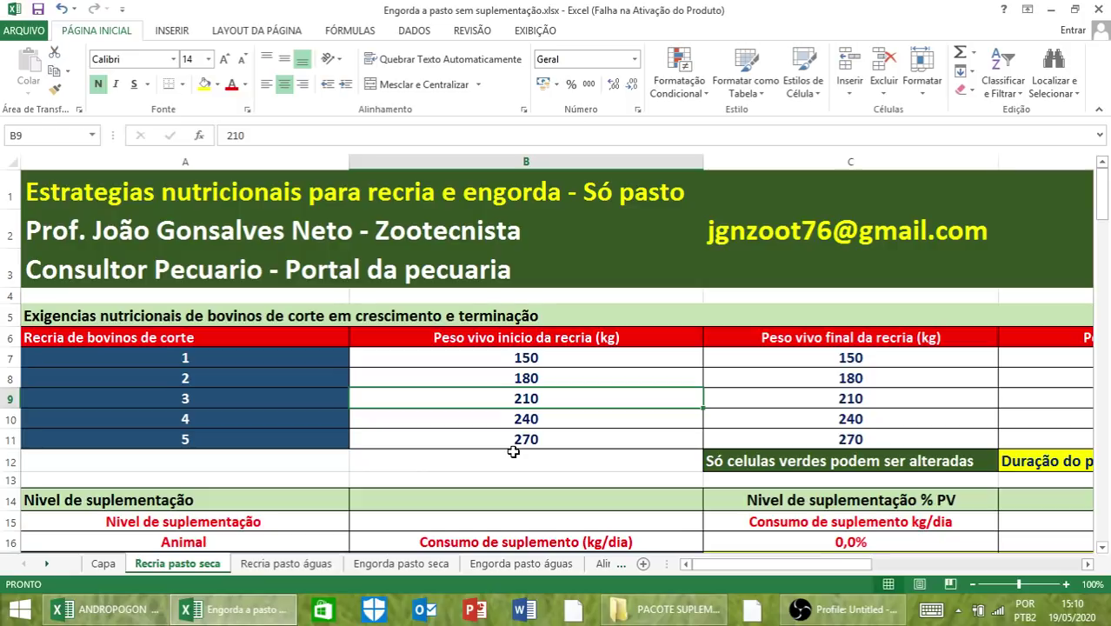
{"action": "left_click", "coordinate": [553, 568]}
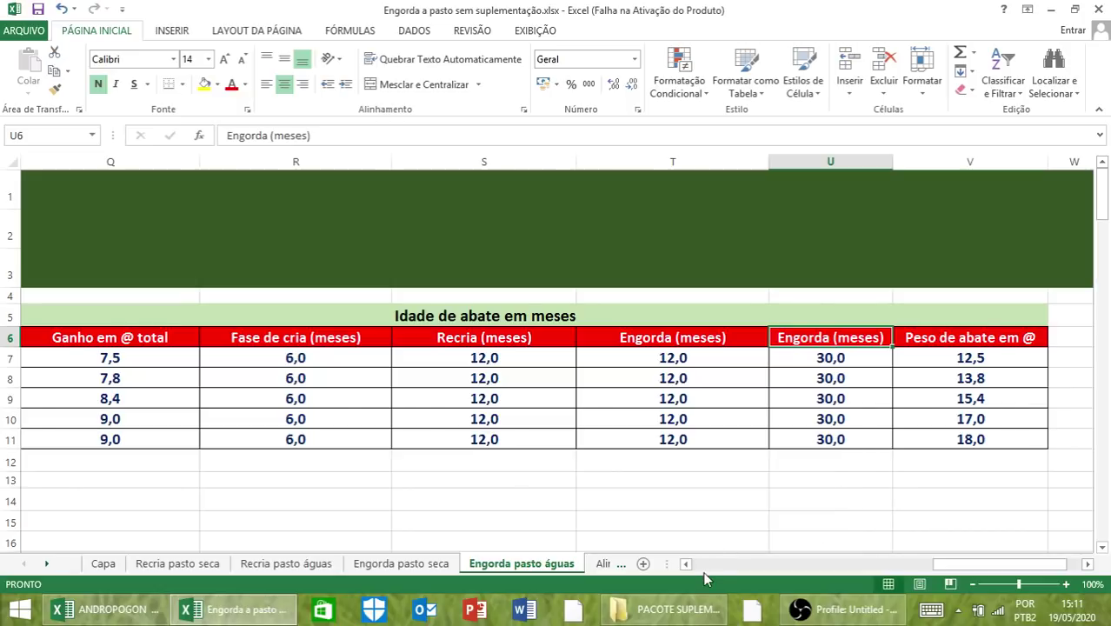
Step: Return to the Capa sheet and open Suplementação para abate aos 30 meses.xlsx from the PACOTE SUPLEMENTAÇÃO BOVINOS MACHOS folder
{"action": "scroll", "coordinate": [705, 579], "scroll_direction": "left", "scroll_amount": 15}
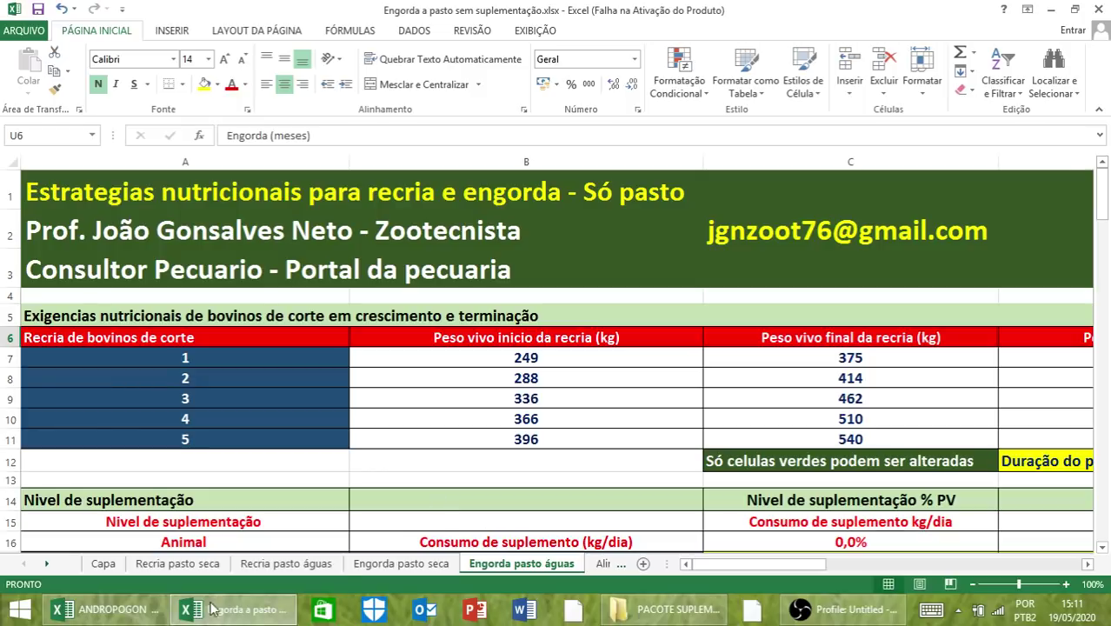
{"action": "left_click", "coordinate": [101, 563]}
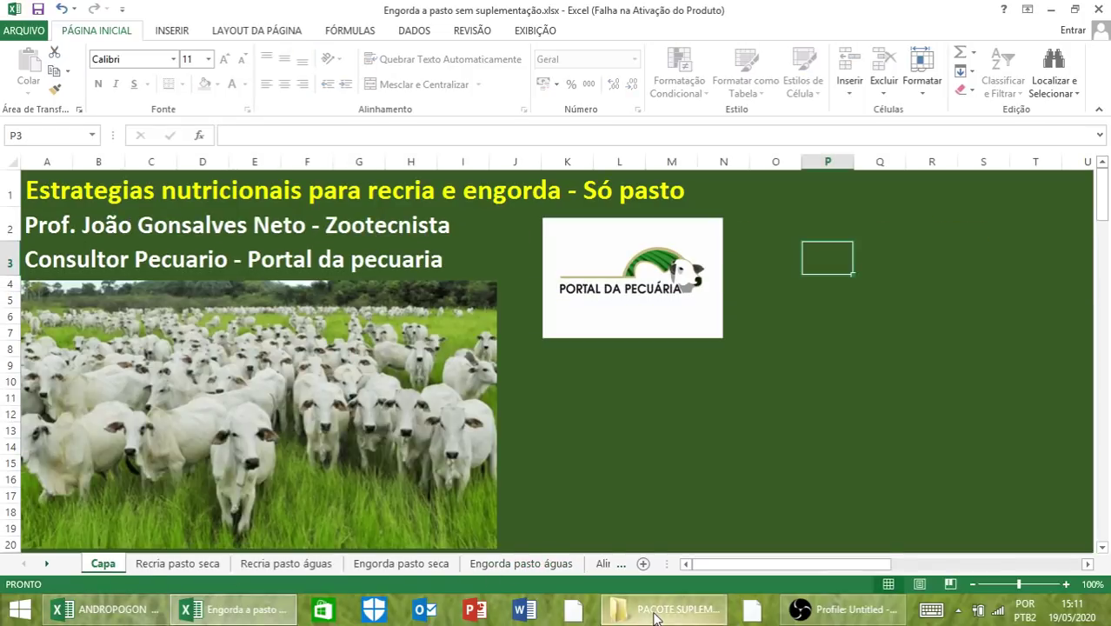
{"action": "left_click", "coordinate": [660, 610]}
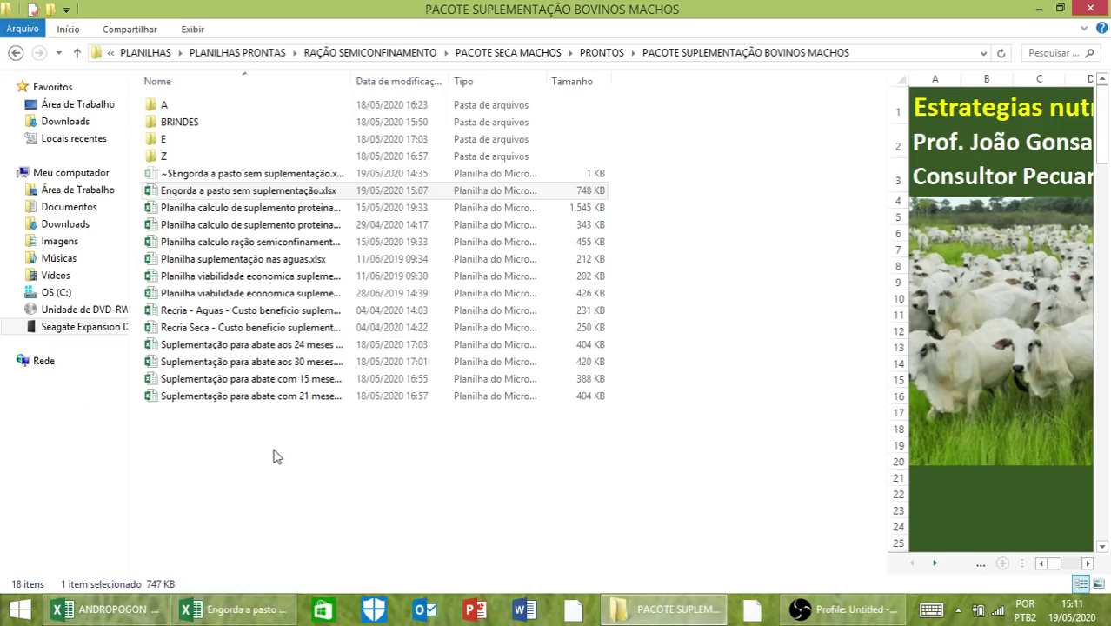
{"action": "left_click", "coordinate": [282, 364]}
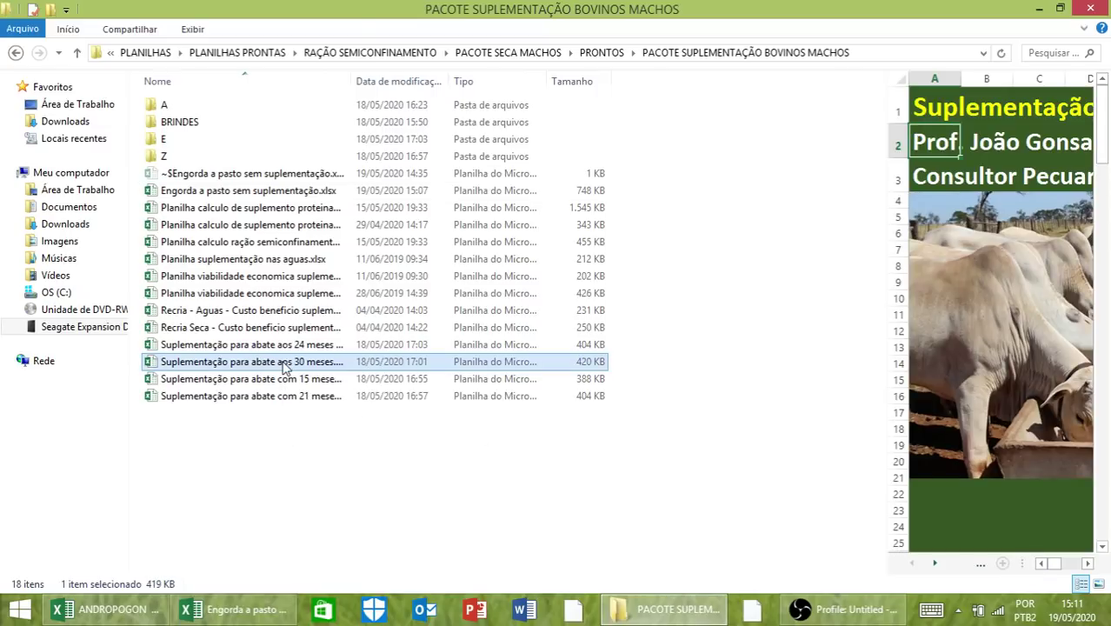
{"action": "double_click", "coordinate": [283, 363]}
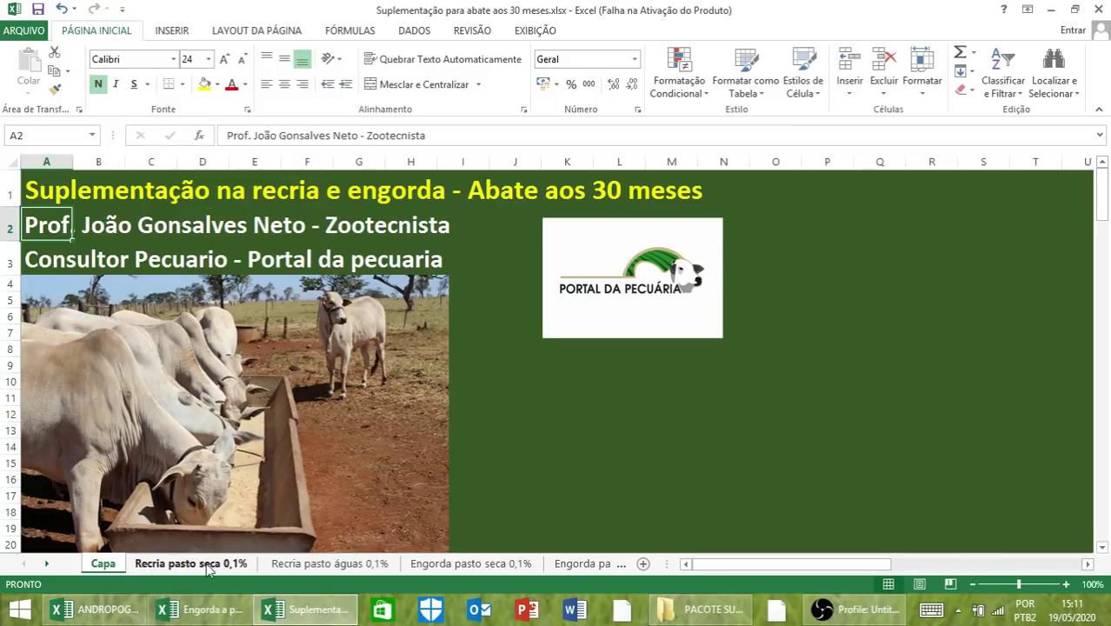
Step: Review the live weights, daily gains, nutritional requirements and dry-season @ gains on the Recria pasto seca 0,1% sheet
{"action": "left_click", "coordinate": [191, 563]}
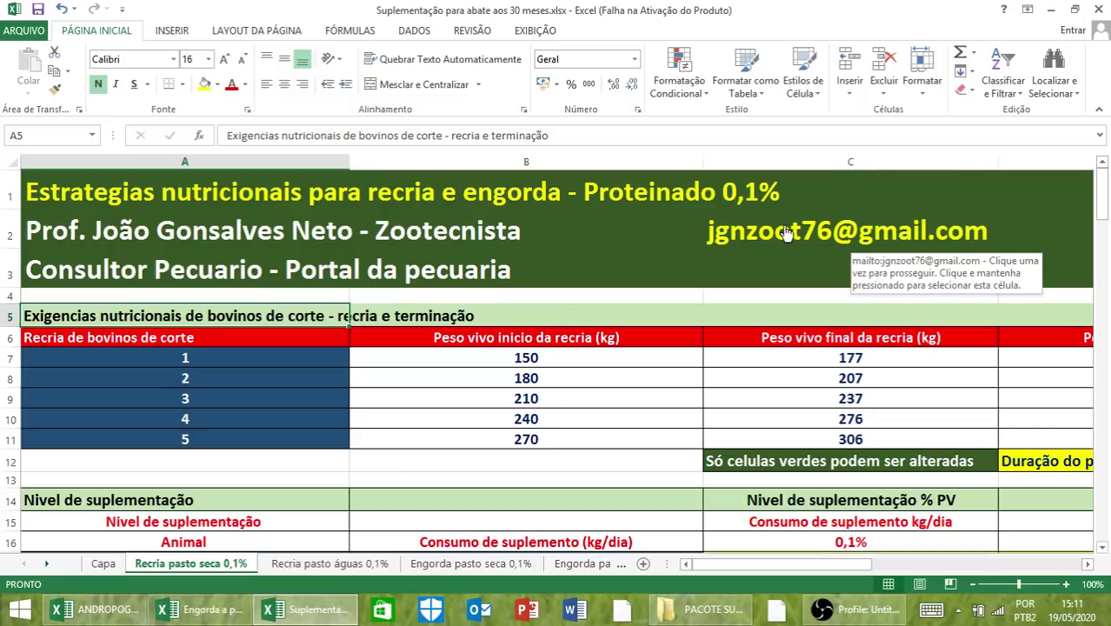
{"action": "left_click", "coordinate": [1086, 564]}
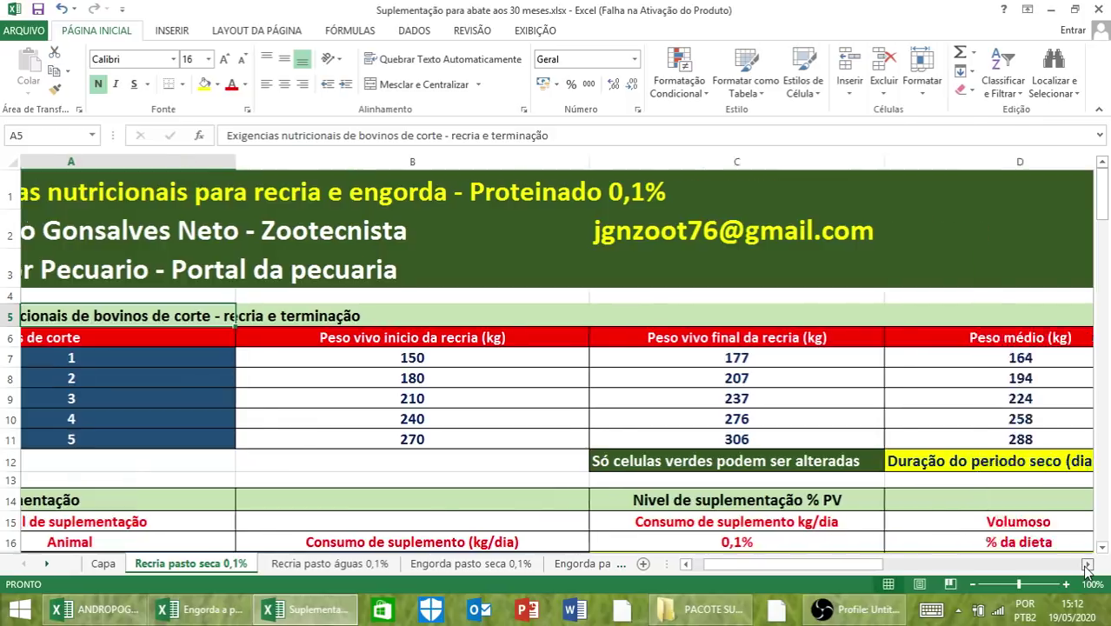
{"action": "left_click", "coordinate": [1086, 564]}
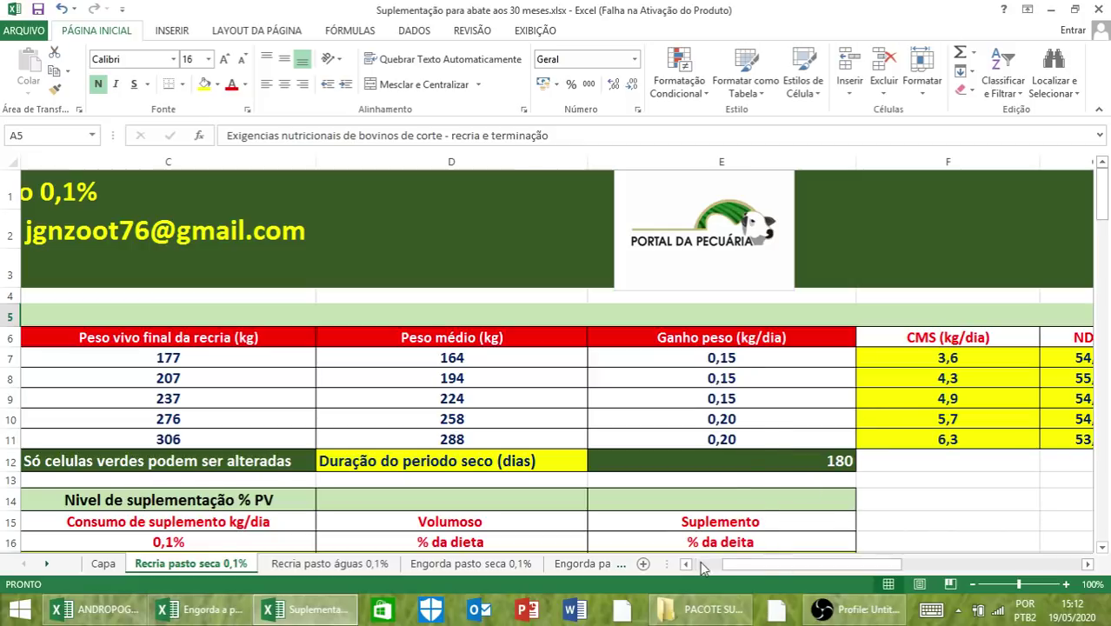
{"action": "left_click", "coordinate": [1087, 564]}
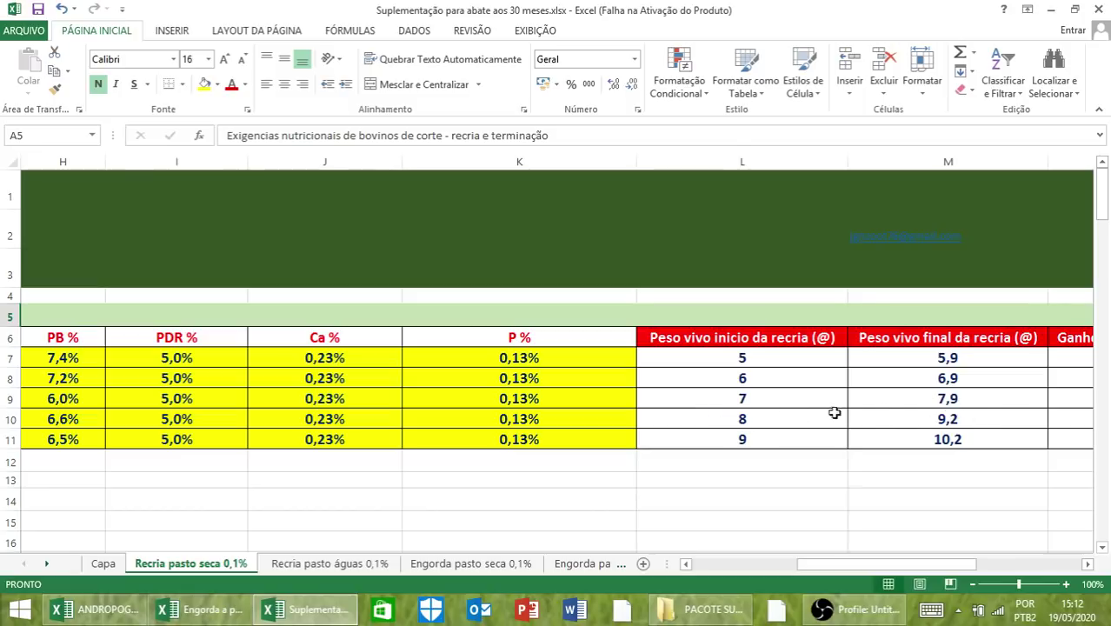
{"action": "left_click", "coordinate": [1087, 565]}
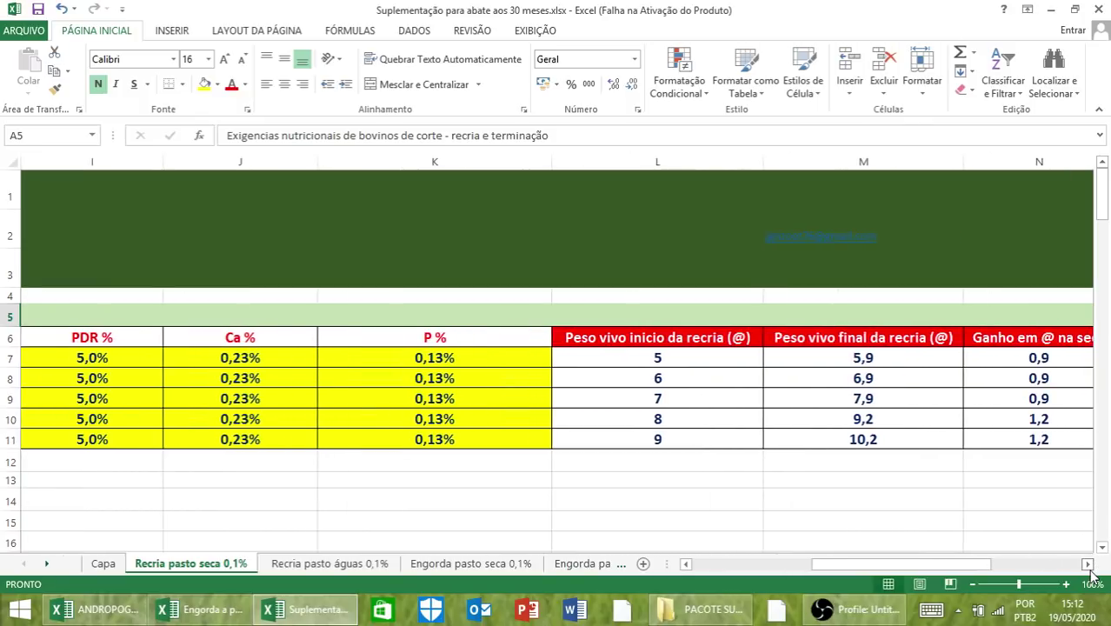
{"action": "left_click", "coordinate": [1087, 565]}
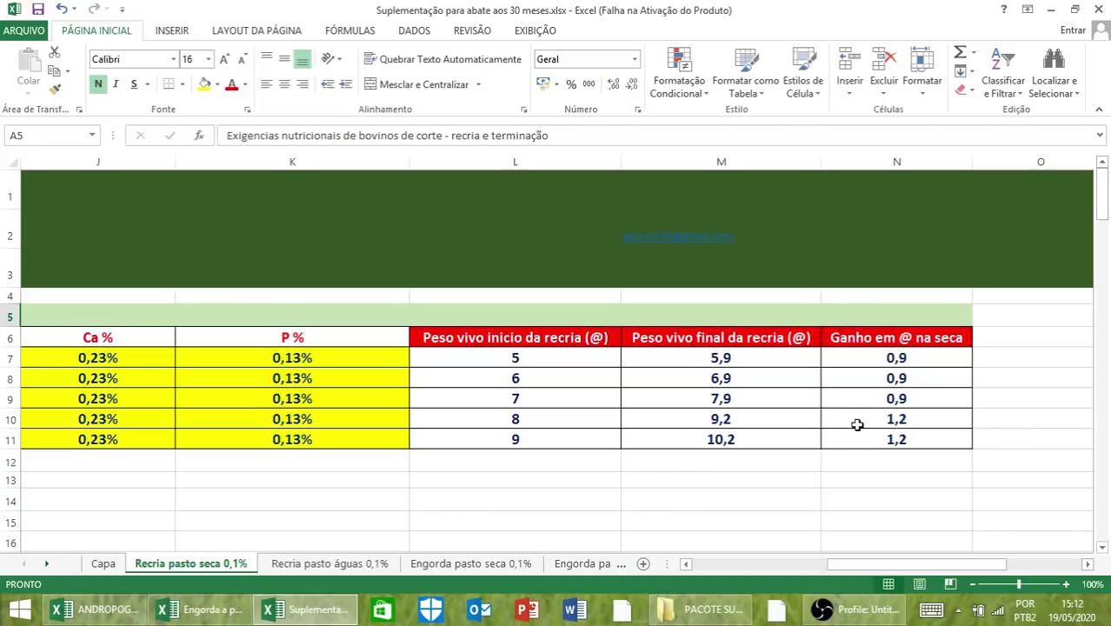
{"action": "left_click", "coordinate": [714, 566]}
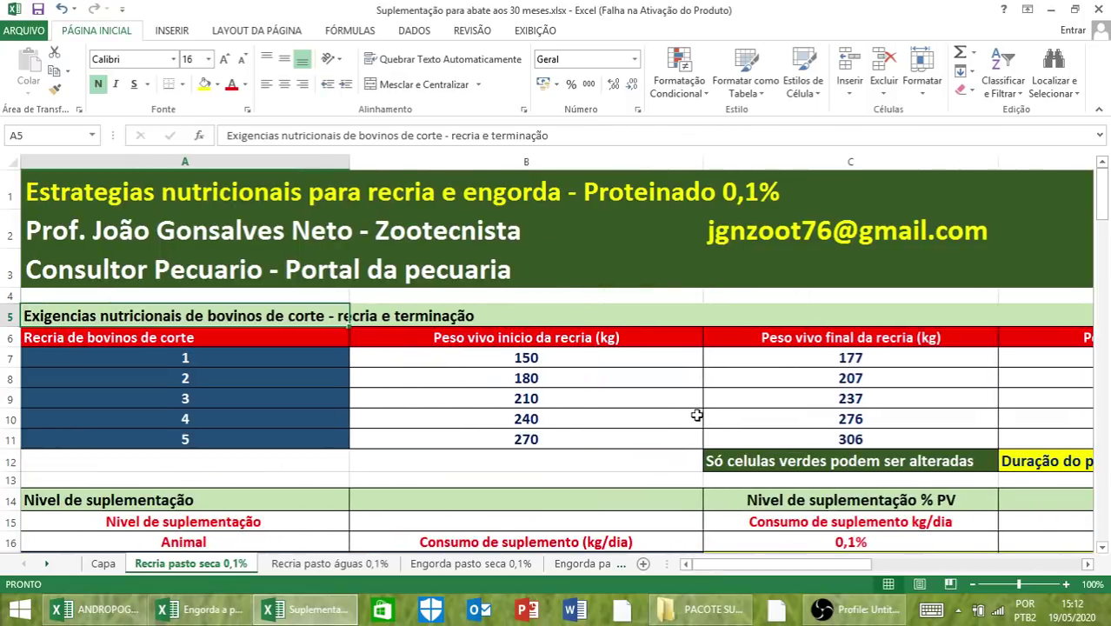
Step: Look over each animal's daily supplement consumption at the 0,1% level and the start of the total diet balancing section
{"action": "scroll", "coordinate": [745, 343], "scroll_direction": "down", "scroll_amount": 2}
{"action": "scroll", "coordinate": [748, 345], "scroll_direction": "down", "scroll_amount": 1}
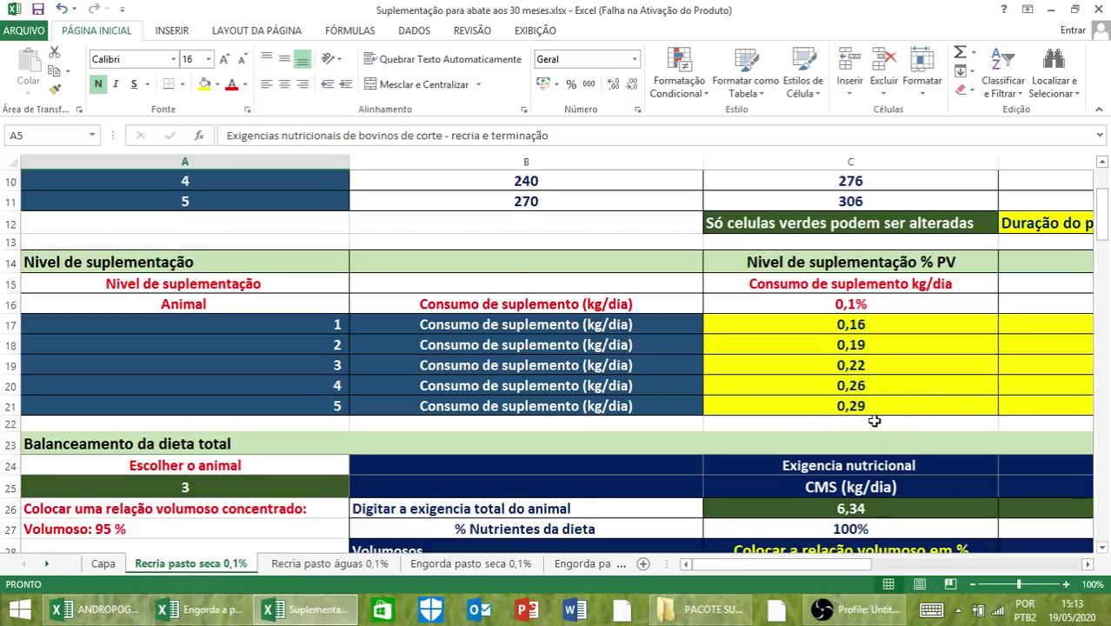
{"action": "scroll", "coordinate": [874, 420], "scroll_direction": "down", "scroll_amount": 1}
{"action": "scroll", "coordinate": [895, 420], "scroll_direction": "up", "scroll_amount": 3}
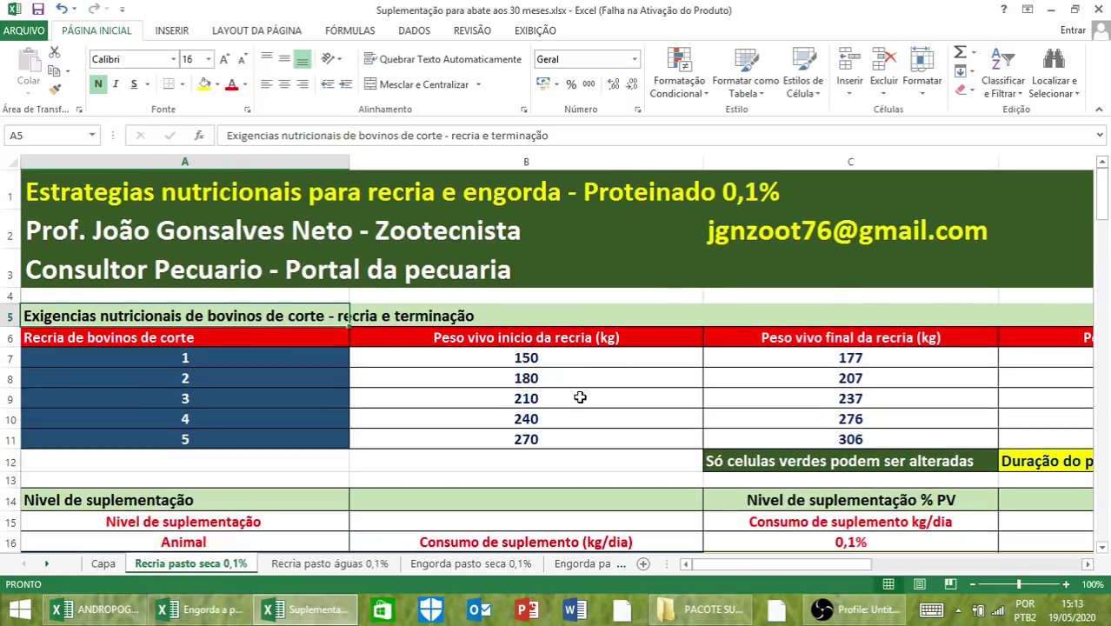
Step: Copy animal 3's nutritional requirements, from CMS through P %, in cells F9:K9
{"action": "left_click", "coordinate": [580, 398]}
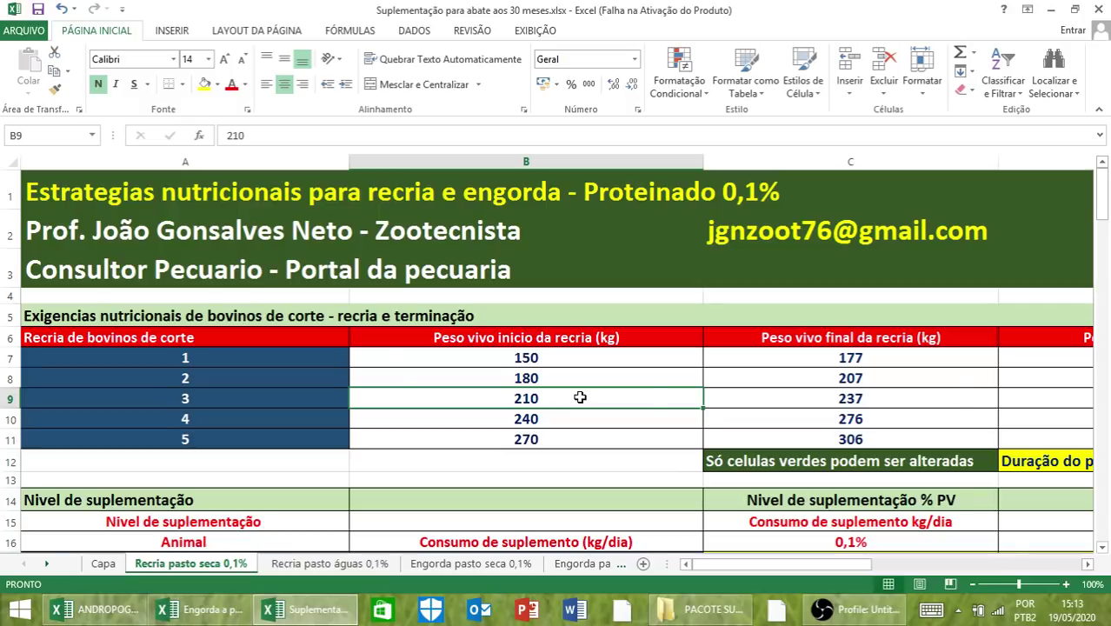
{"action": "key", "text": "Right"}
{"action": "key", "text": "Right"}
{"action": "key", "text": "Right"}
{"action": "key", "text": "Right"}
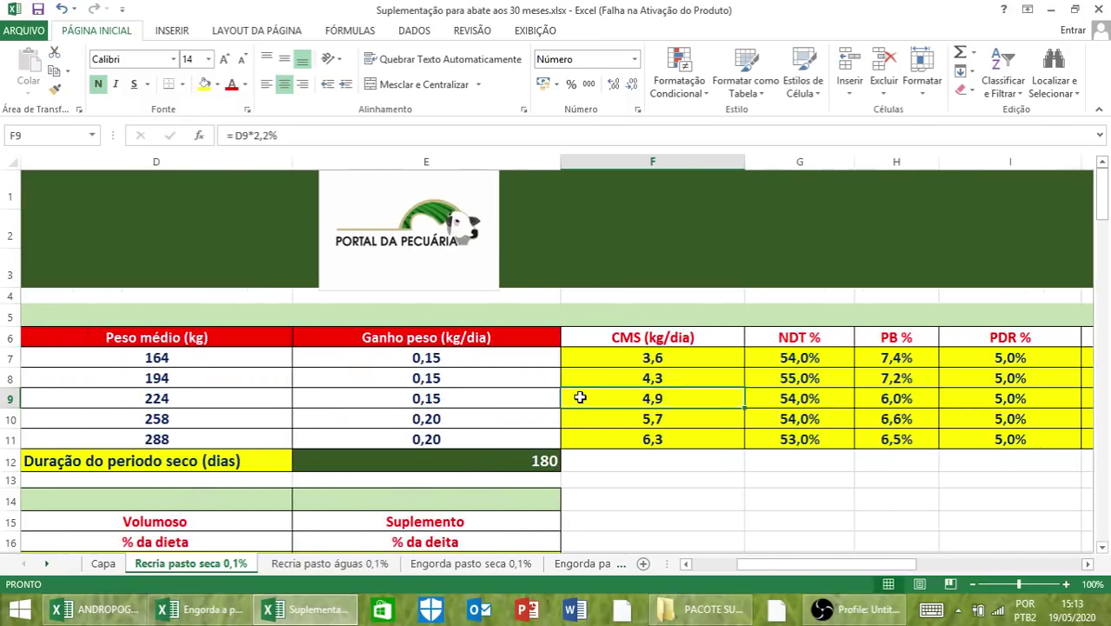
{"action": "left_click_drag", "start_coordinate": [588, 389], "coordinate": [821, 399]}
{"action": "right_click", "coordinate": [820, 401]}
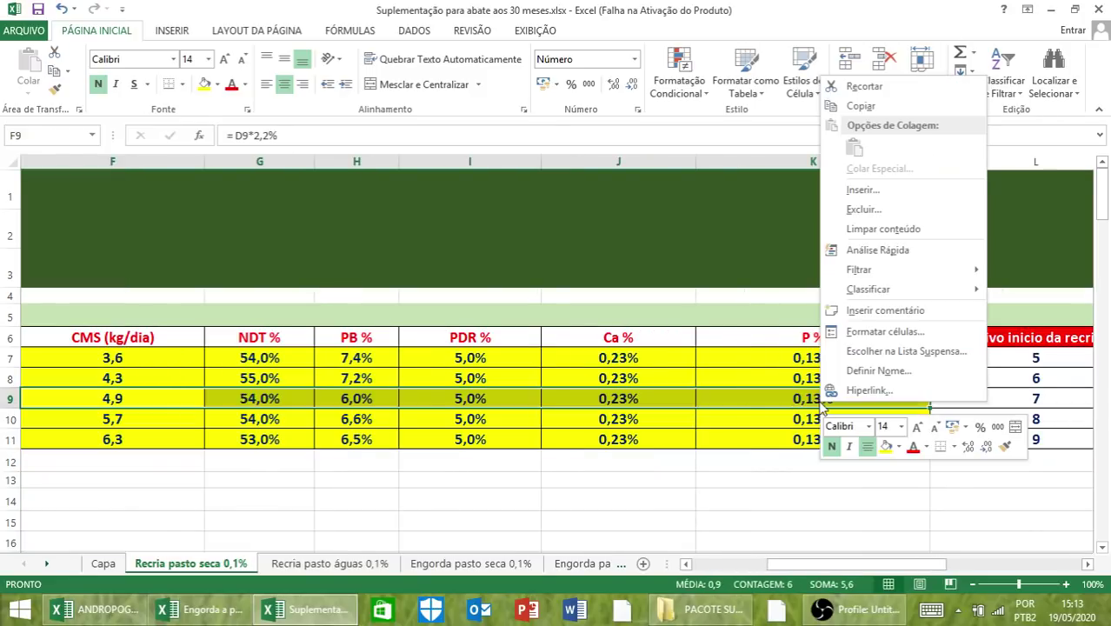
{"action": "left_click", "coordinate": [860, 106]}
Step: Paste the copied requirements as values into the animal's total requirement row of the diet balancing section, starting at C26
{"action": "left_click", "coordinate": [724, 567]}
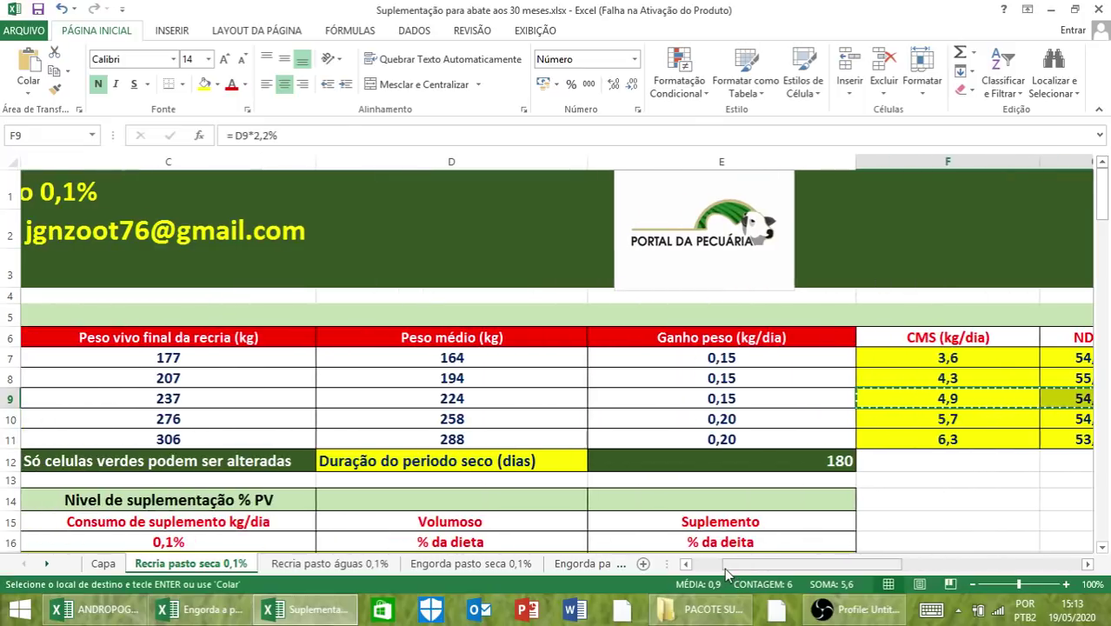
{"action": "left_click", "coordinate": [724, 567]}
{"action": "scroll", "coordinate": [743, 471], "scroll_direction": "down", "scroll_amount": 3}
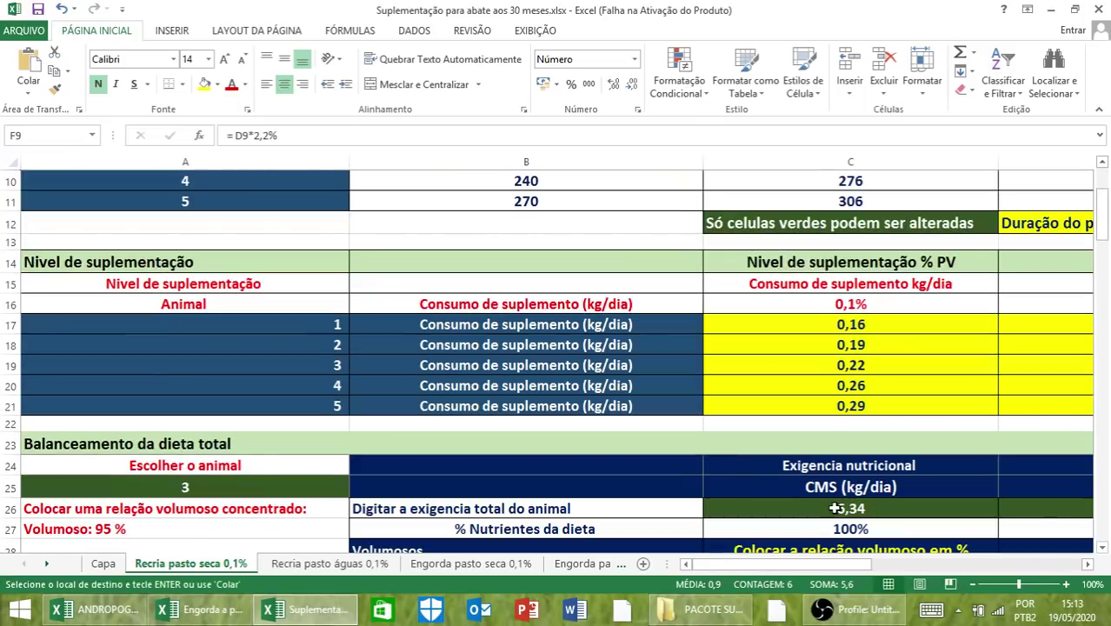
{"action": "right_click", "coordinate": [835, 509]}
{"action": "left_click", "coordinate": [893, 256]}
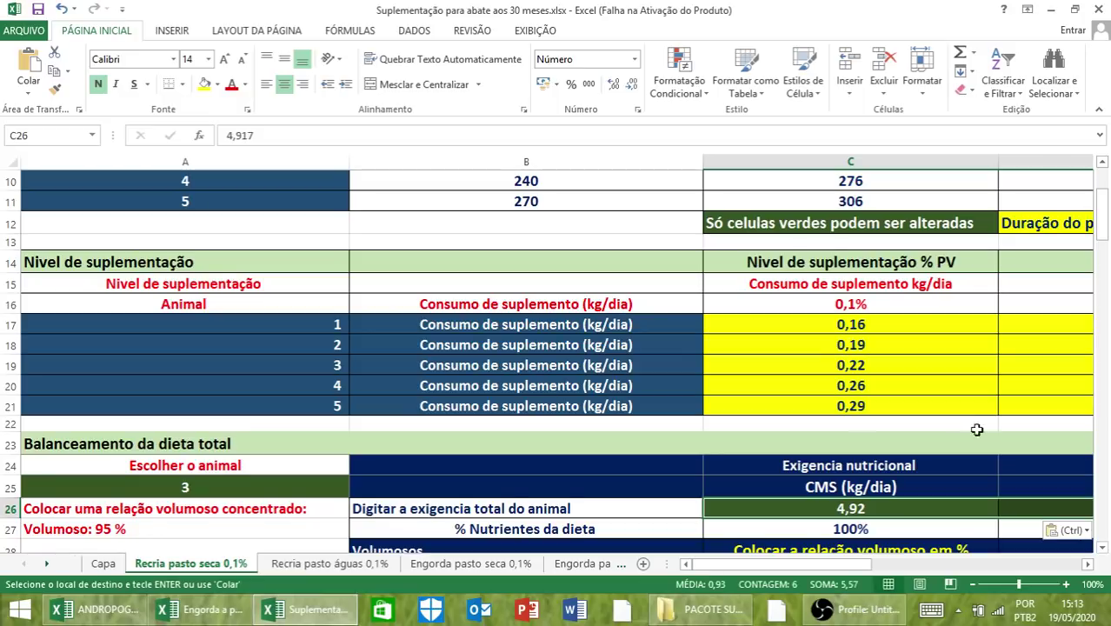
Step: Examine the required versus supplied nutrient percentages and the feed composition table below the diet balance
{"action": "scroll", "coordinate": [974, 427], "scroll_direction": "down", "scroll_amount": 13}
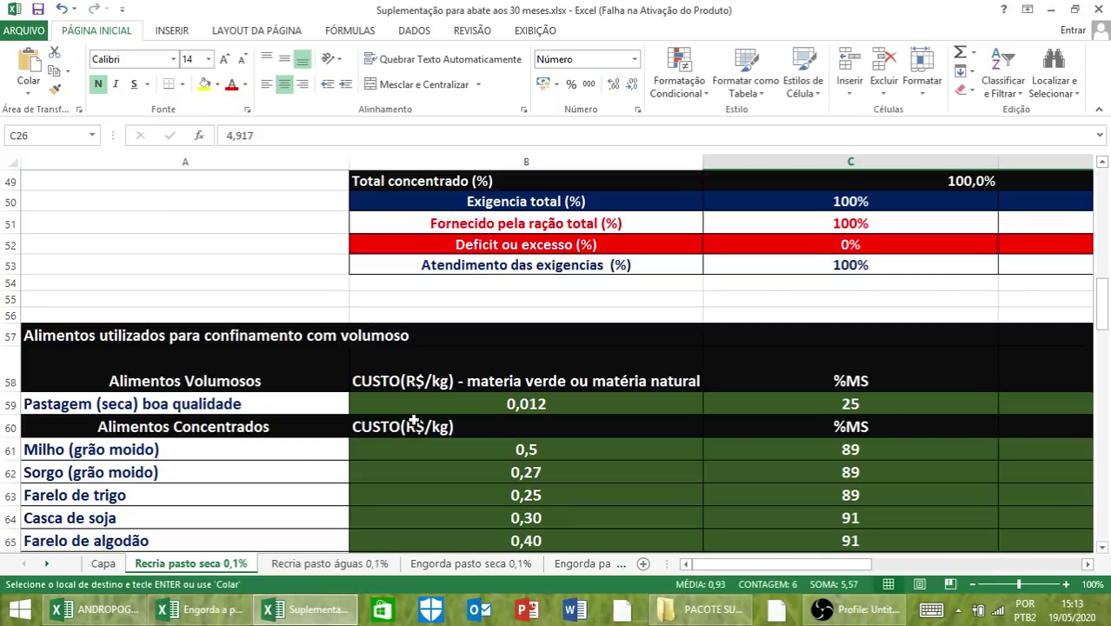
{"action": "left_click", "coordinate": [1087, 563]}
{"action": "left_click", "coordinate": [1087, 563]}
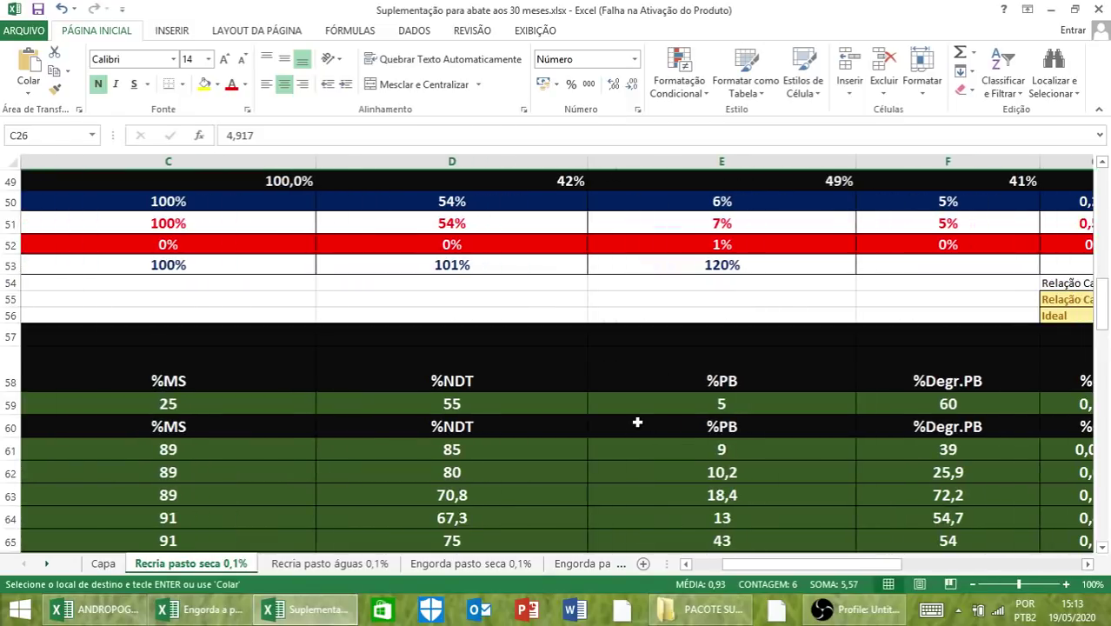
{"action": "scroll", "coordinate": [637, 422], "scroll_direction": "down", "scroll_amount": 3}
{"action": "scroll", "coordinate": [635, 423], "scroll_direction": "up", "scroll_amount": 3}
{"action": "scroll", "coordinate": [631, 424], "scroll_direction": "up", "scroll_amount": 1}
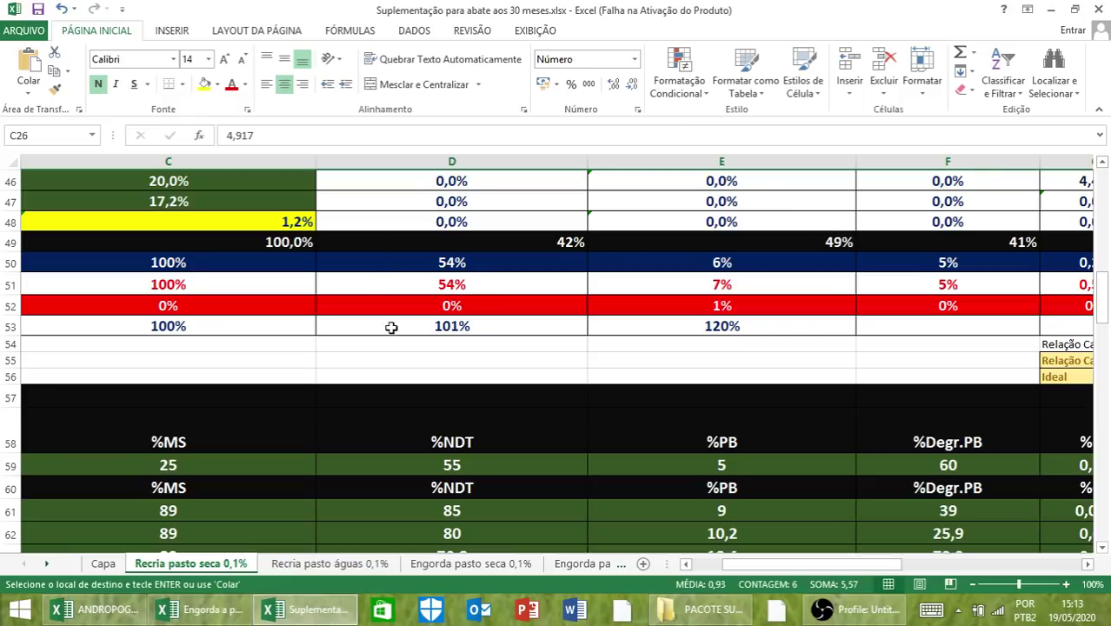
{"action": "scroll", "coordinate": [98, 224], "scroll_direction": "up", "scroll_amount": 6}
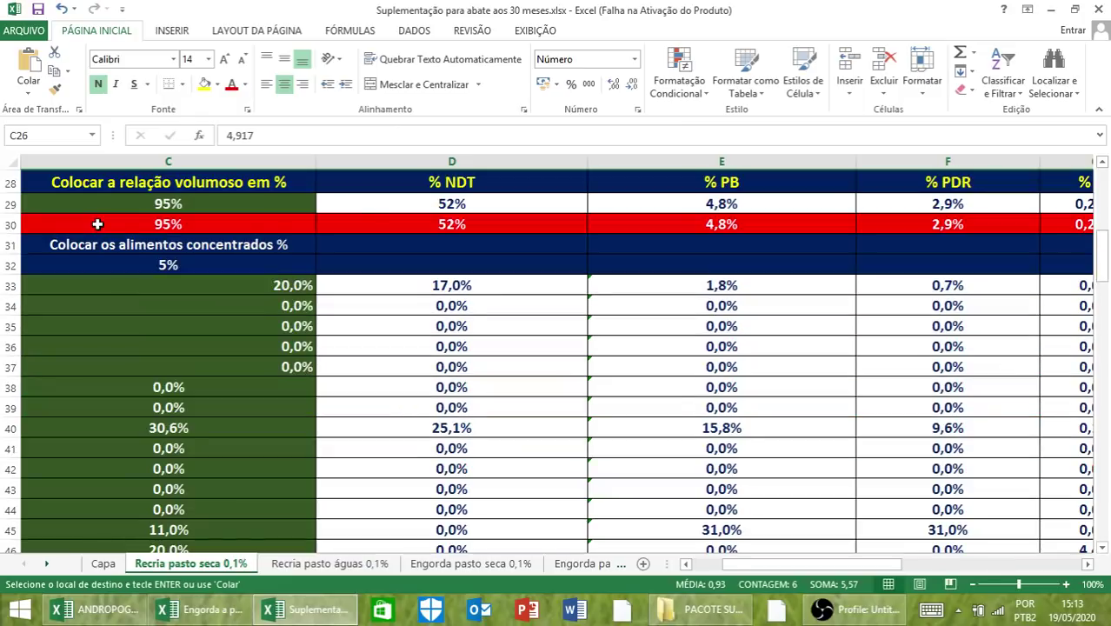
{"action": "scroll", "coordinate": [97, 224], "scroll_direction": "up", "scroll_amount": 6}
Step: Open the supplementation level in C16 and the dry-pasture forage ratio in C29 for editing, keeping 0,1% and 95%
{"action": "left_click", "coordinate": [150, 303]}
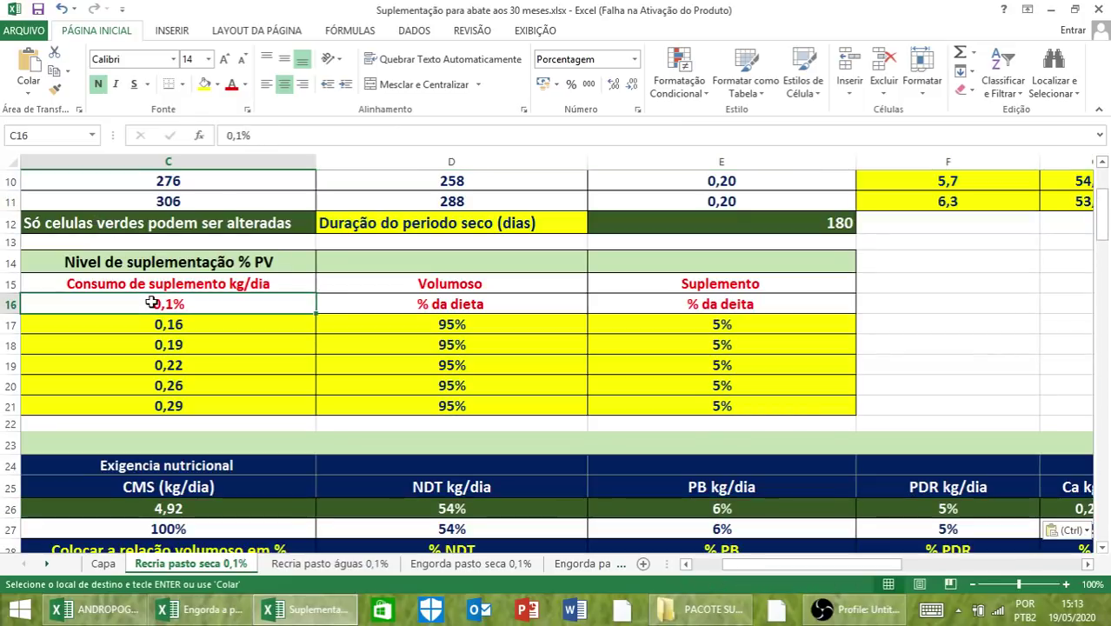
{"action": "double_click", "coordinate": [152, 303]}
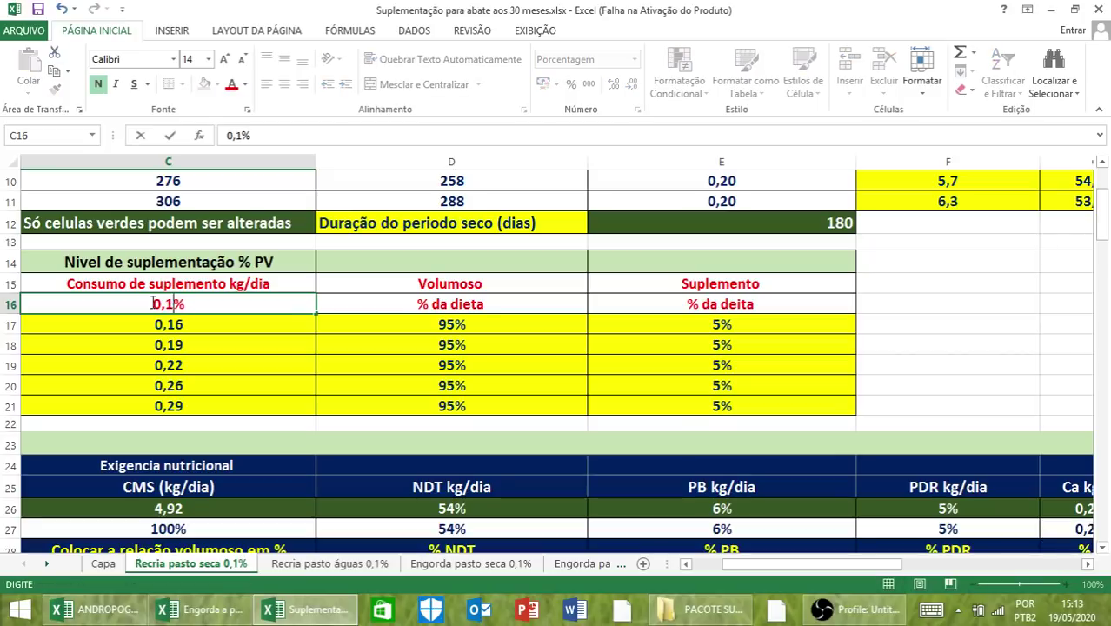
{"action": "key", "text": "Return"}
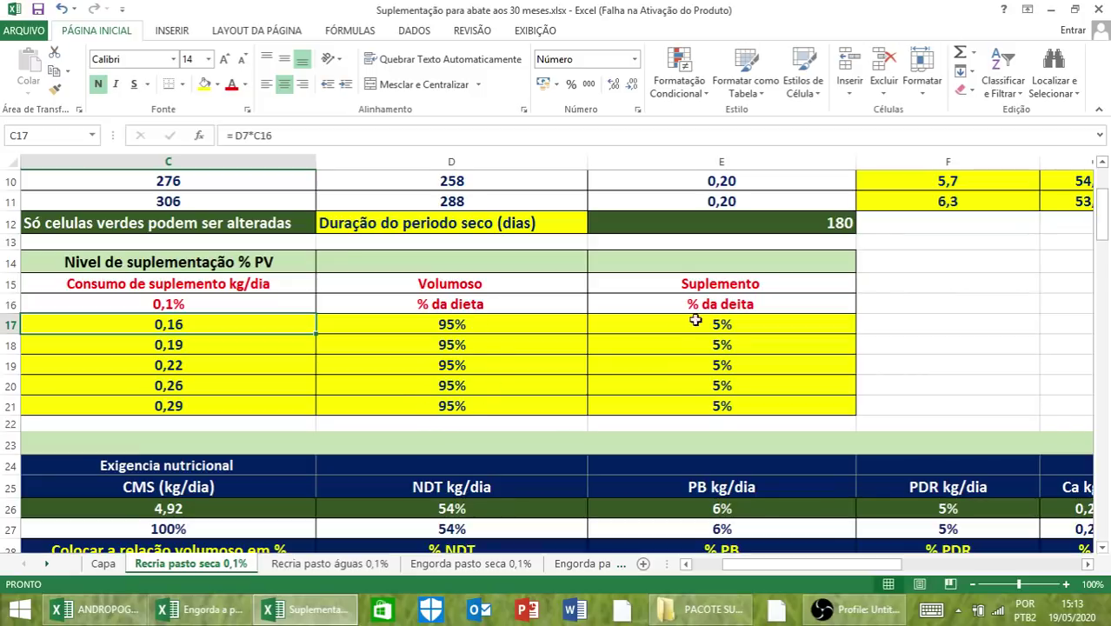
{"action": "scroll", "coordinate": [422, 410], "scroll_direction": "down", "scroll_amount": 2}
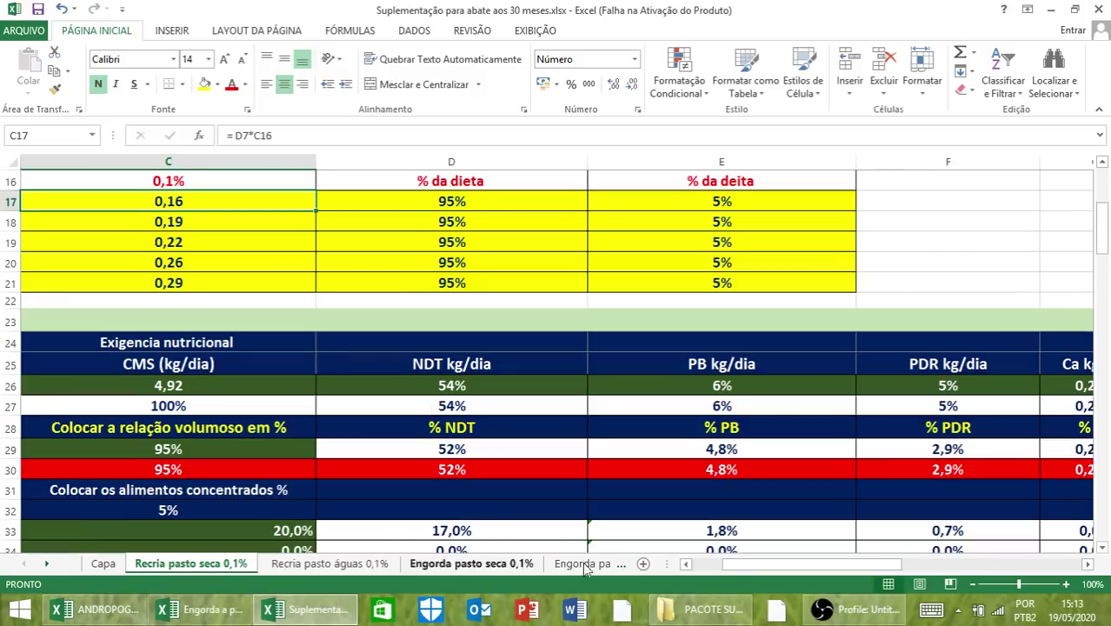
{"action": "left_click", "coordinate": [685, 563]}
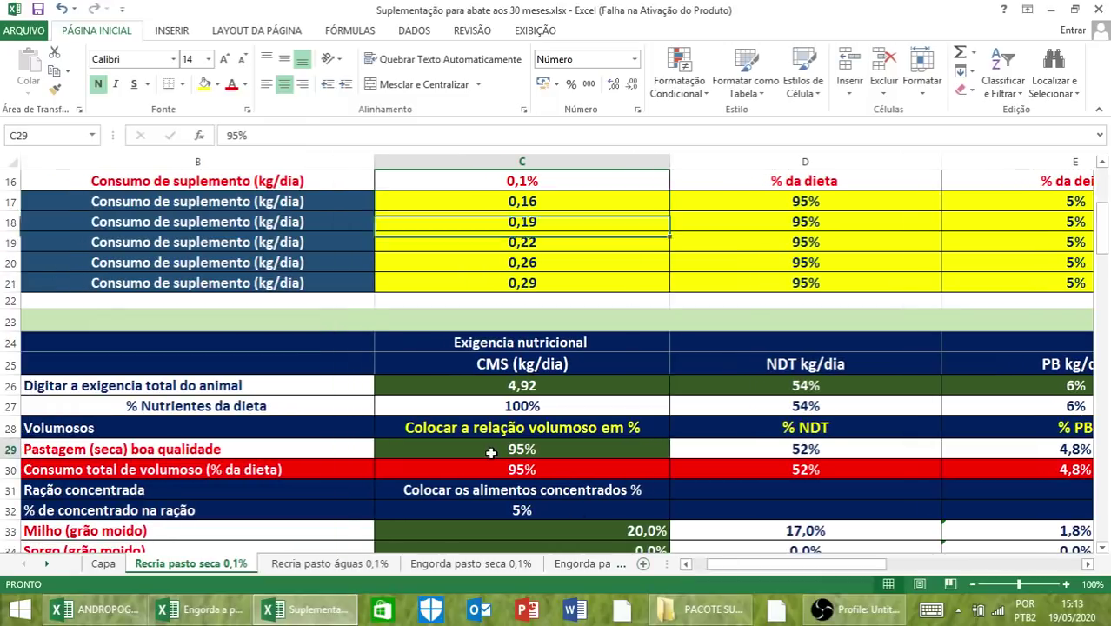
{"action": "left_click", "coordinate": [493, 453]}
{"action": "double_click", "coordinate": [493, 453]}
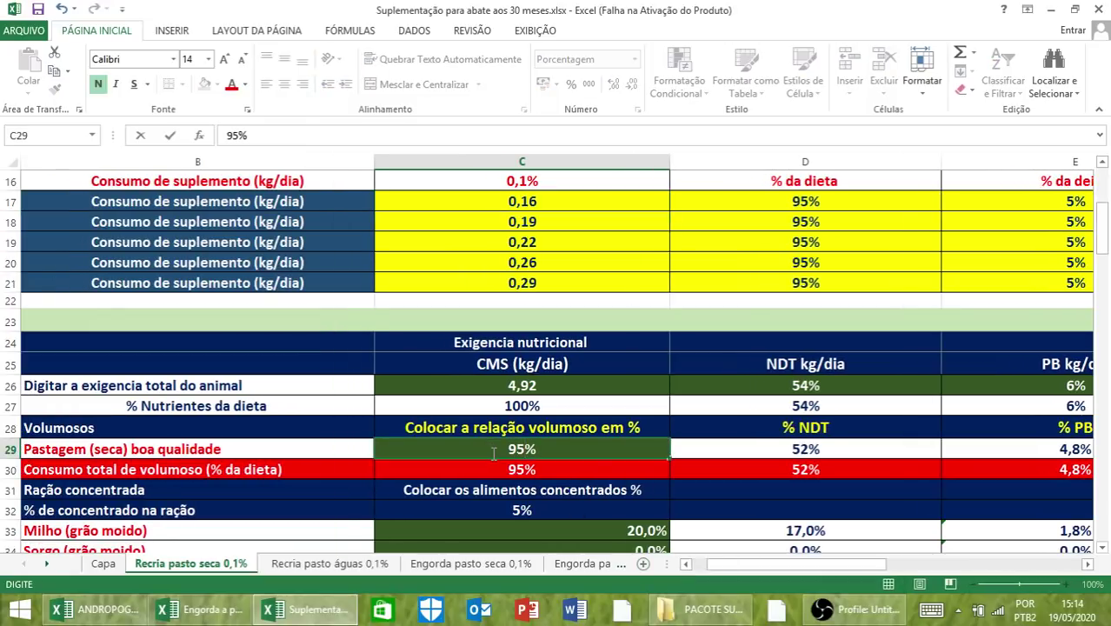
{"action": "key", "text": "Return"}
Step: Enter 0,1% as the supplementation level in cell C16
{"action": "scroll", "coordinate": [833, 431], "scroll_direction": "up", "scroll_amount": 1}
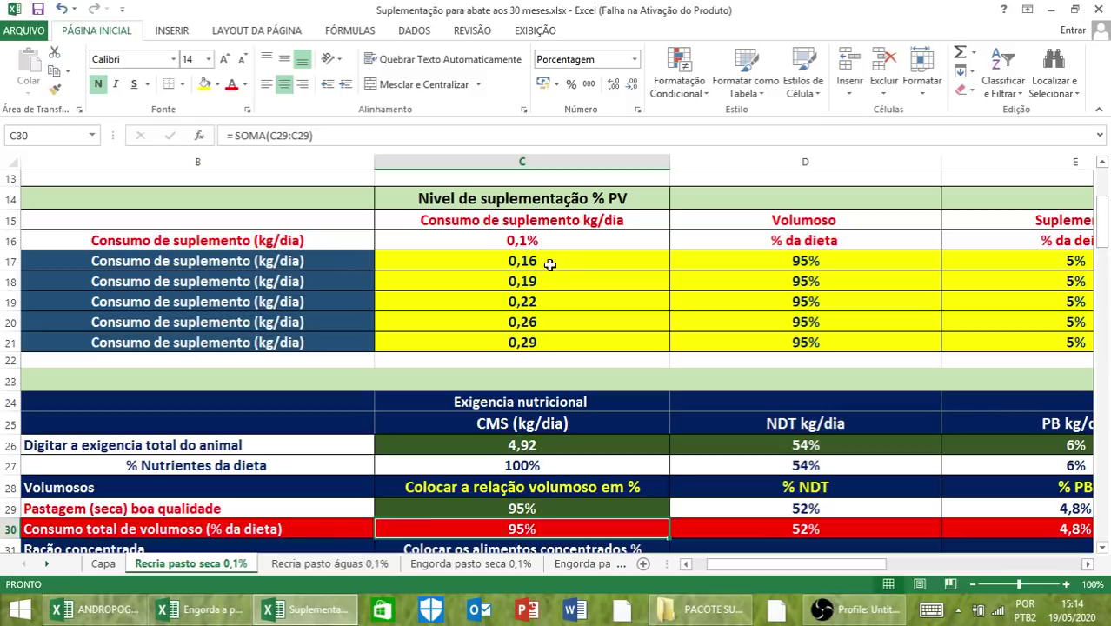
{"action": "left_click", "coordinate": [501, 241]}
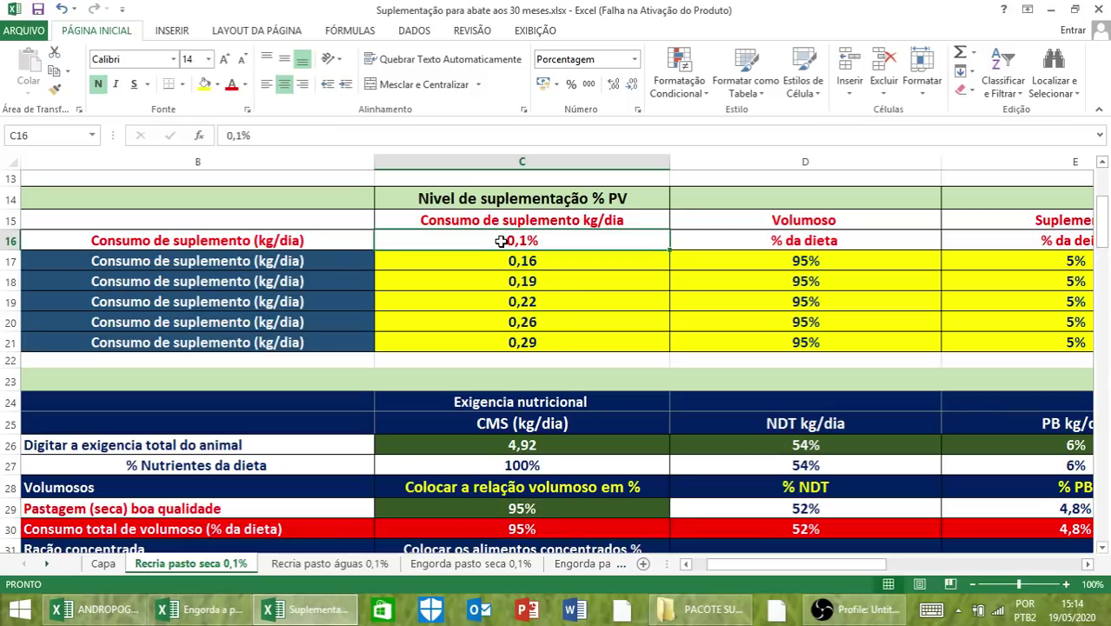
{"action": "type", "text": "0,1"}
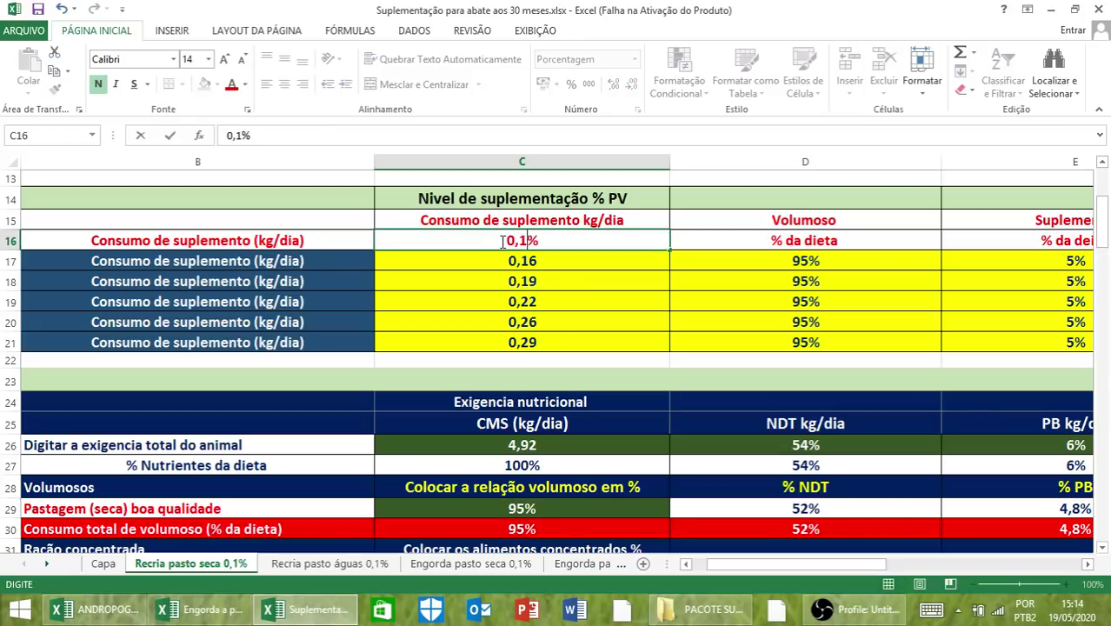
{"action": "key", "text": "Return"}
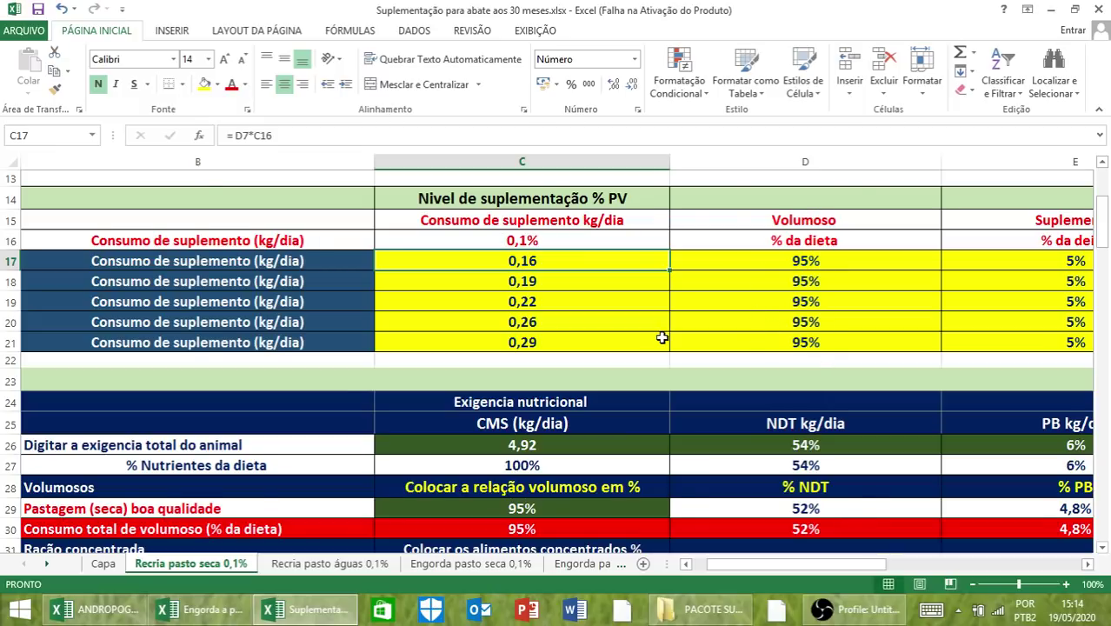
Step: Recheck the rearing weights and supplement consumption, and keep the dry-pasture forage ratio in C29 at 95%
{"action": "scroll", "coordinate": [594, 375], "scroll_direction": "up", "scroll_amount": 1}
{"action": "scroll", "coordinate": [602, 291], "scroll_direction": "up", "scroll_amount": 2}
{"action": "scroll", "coordinate": [597, 313], "scroll_direction": "down", "scroll_amount": 2}
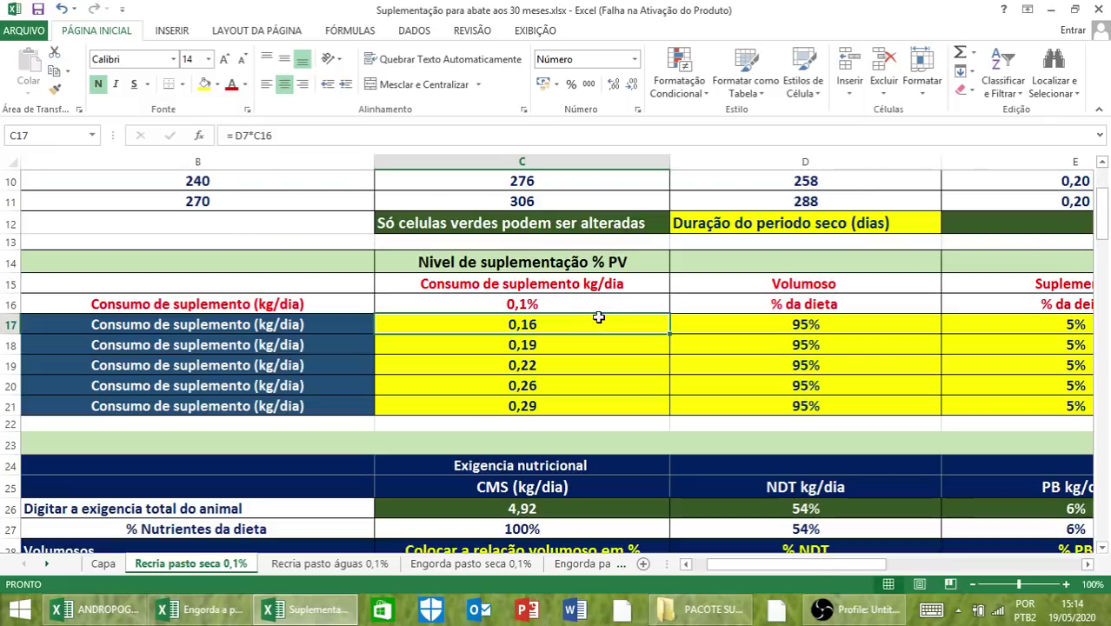
{"action": "scroll", "coordinate": [578, 330], "scroll_direction": "up", "scroll_amount": 3}
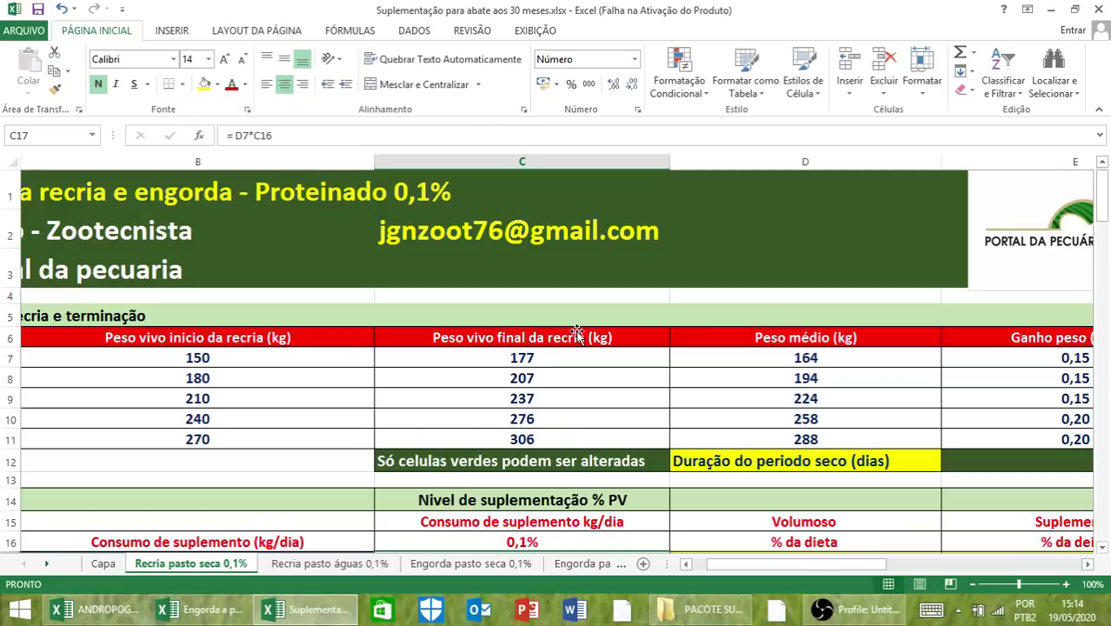
{"action": "scroll", "coordinate": [574, 313], "scroll_direction": "down", "scroll_amount": 8}
{"action": "left_click", "coordinate": [540, 269]}
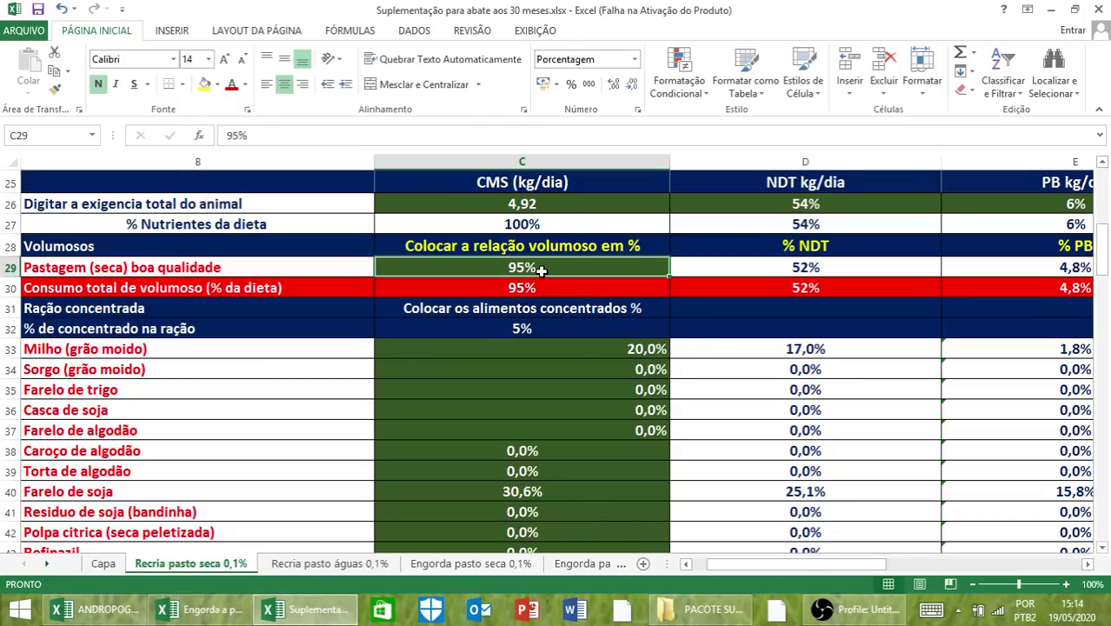
{"action": "double_click", "coordinate": [540, 270]}
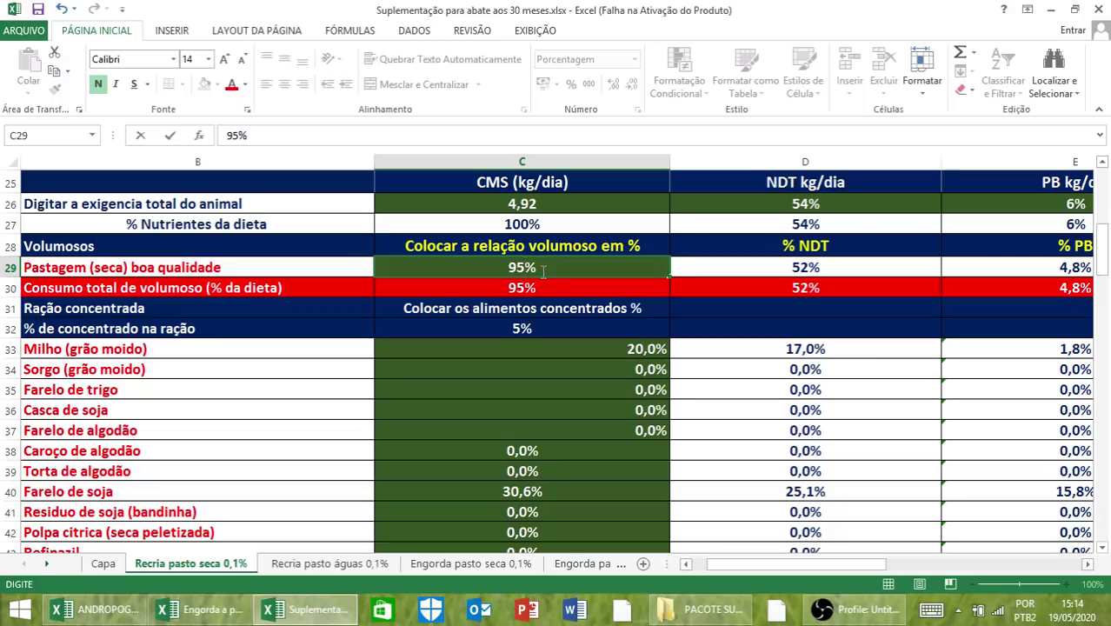
{"action": "key", "text": "Return"}
Step: Review the forage and supplement shares of the diet and the percentage of each ingredient in the concentrate
{"action": "scroll", "coordinate": [708, 272], "scroll_direction": "up", "scroll_amount": 3}
{"action": "scroll", "coordinate": [749, 267], "scroll_direction": "up", "scroll_amount": 1}
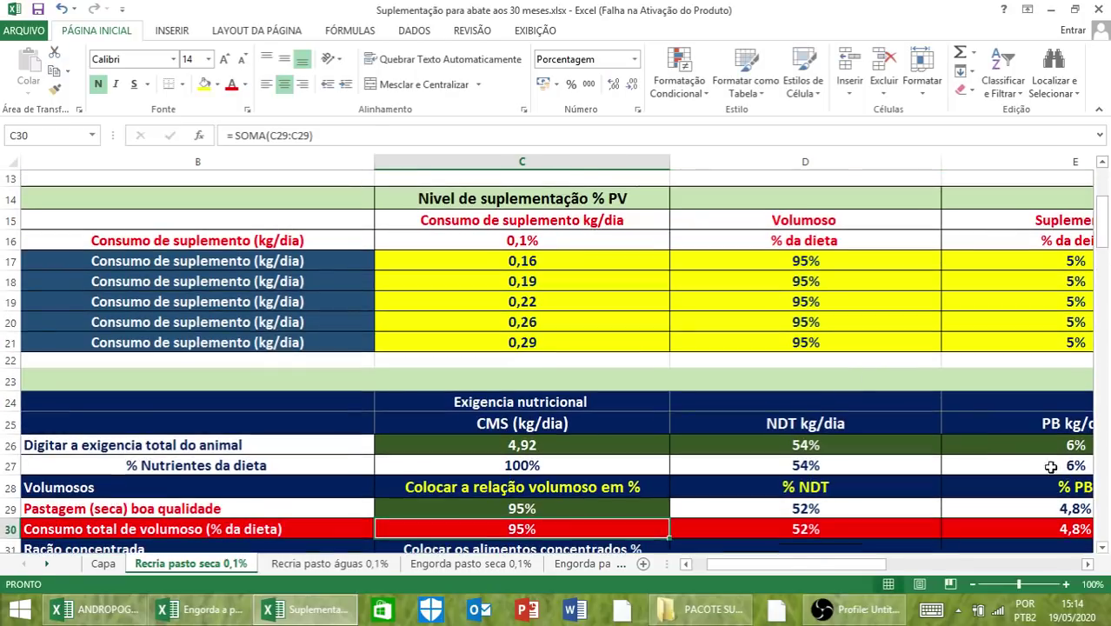
{"action": "left_click", "coordinate": [1086, 563]}
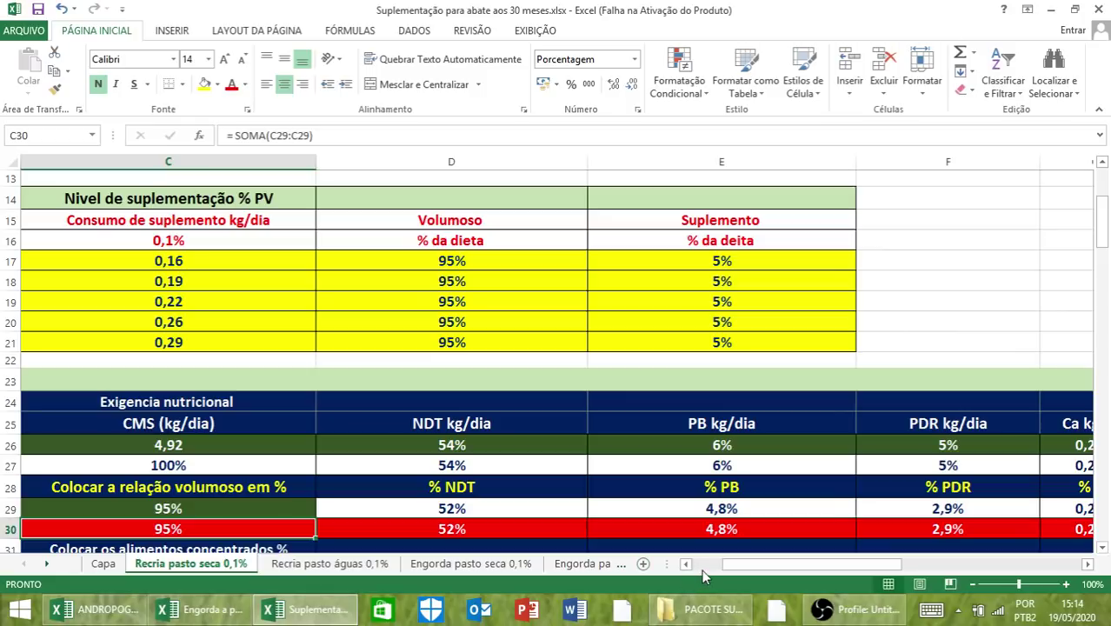
{"action": "scroll", "coordinate": [704, 576], "scroll_direction": "left", "scroll_amount": 2}
{"action": "scroll", "coordinate": [927, 465], "scroll_direction": "down", "scroll_amount": 2}
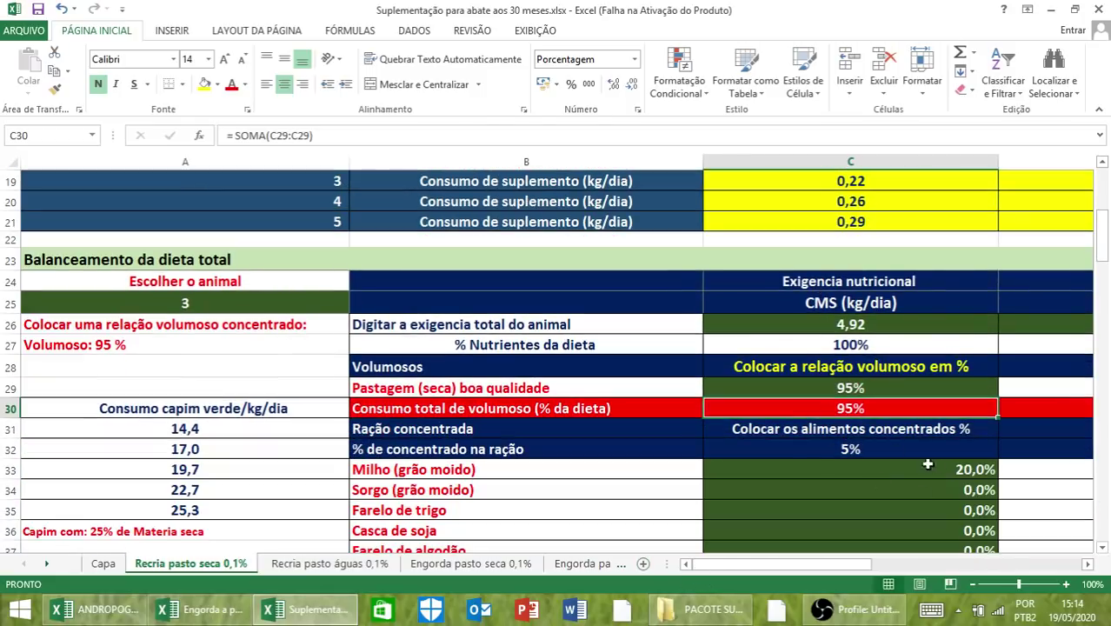
{"action": "scroll", "coordinate": [975, 487], "scroll_direction": "down", "scroll_amount": 7}
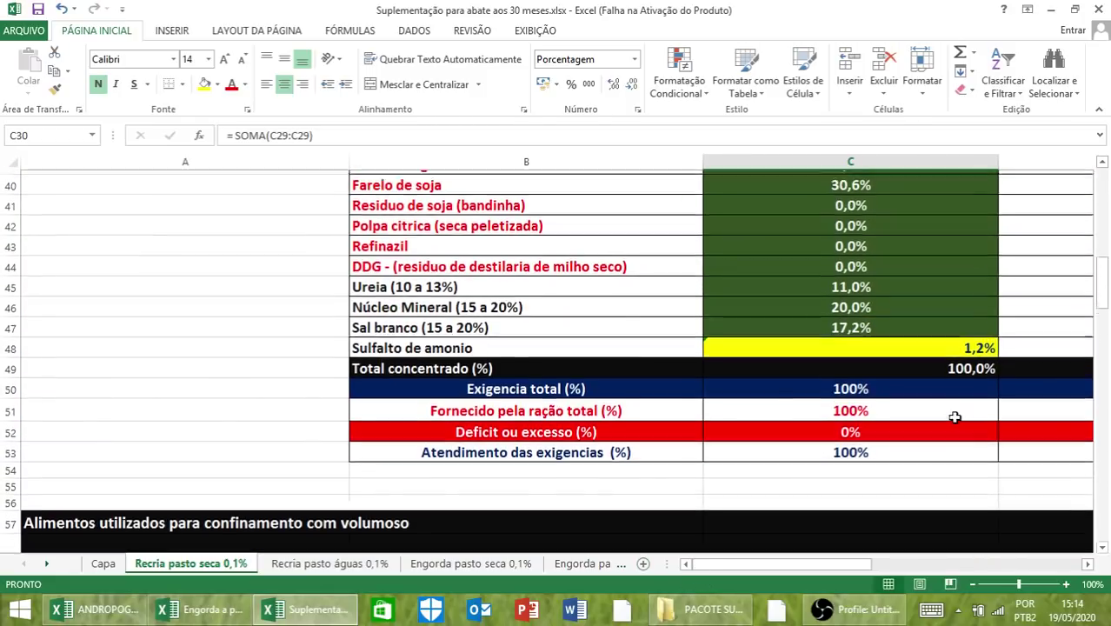
{"action": "scroll", "coordinate": [547, 431], "scroll_direction": "up", "scroll_amount": 2}
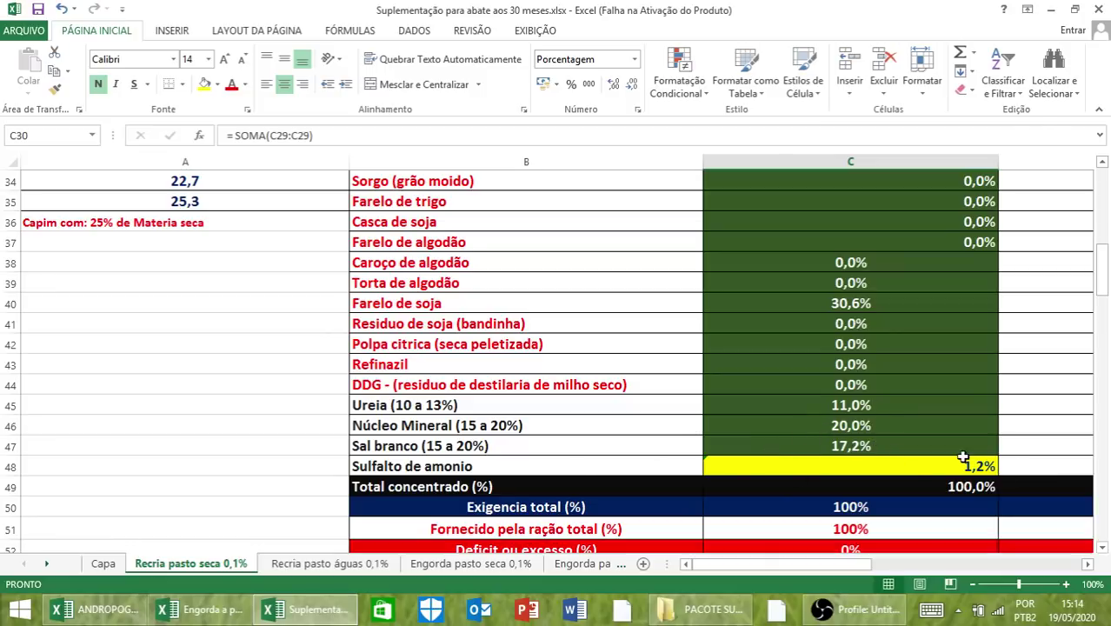
{"action": "scroll", "coordinate": [975, 462], "scroll_direction": "up", "scroll_amount": 1}
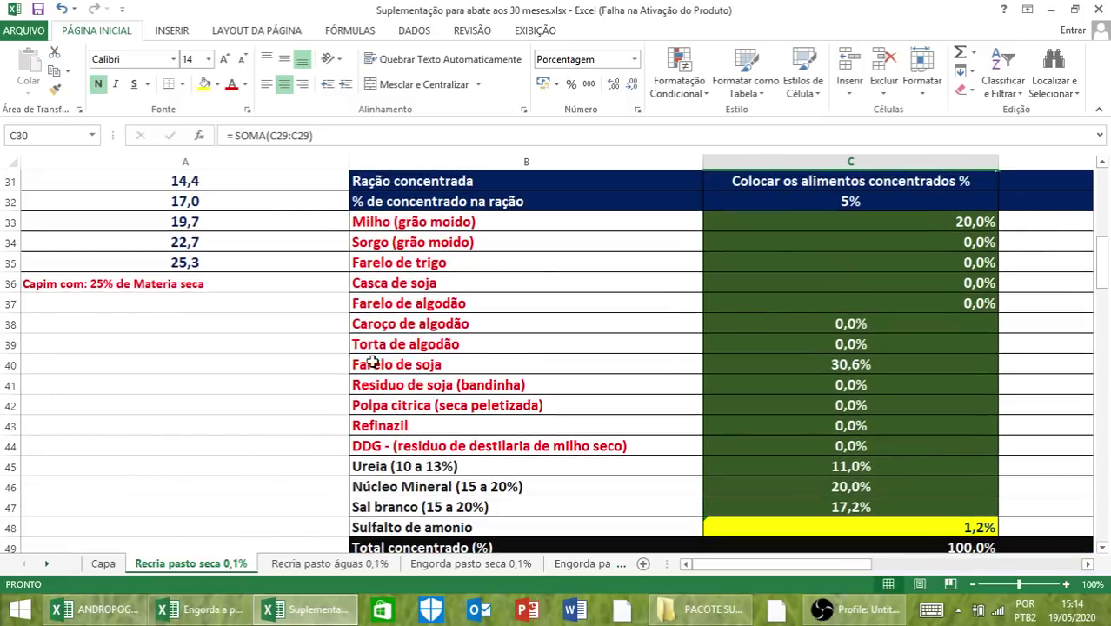
{"action": "scroll", "coordinate": [992, 405], "scroll_direction": "down", "scroll_amount": 2}
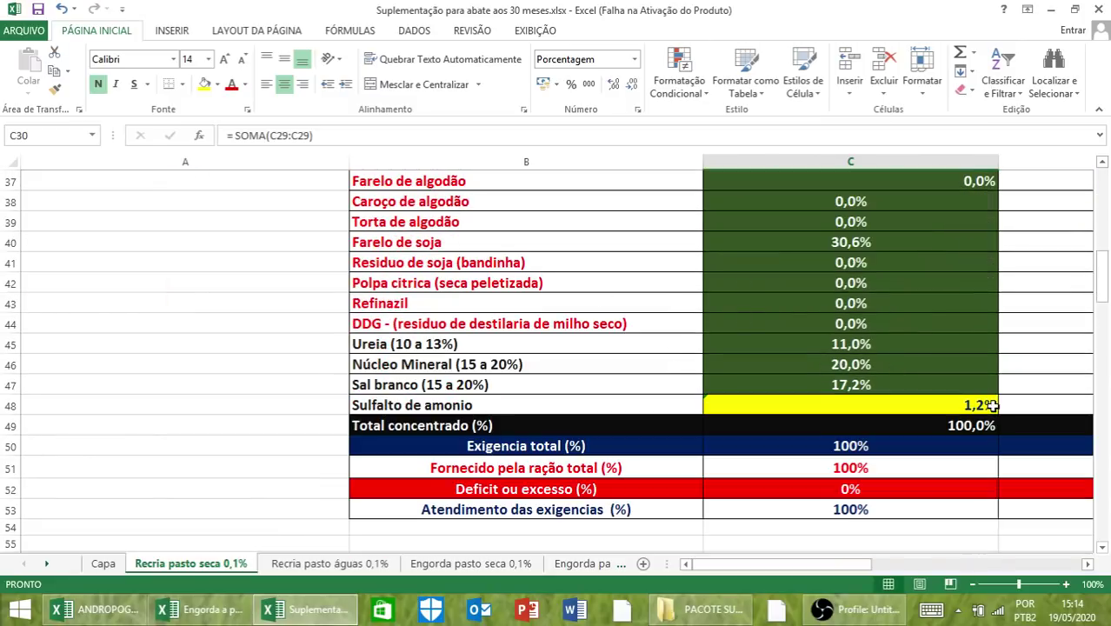
Step: Compare the concentrate's NDT, PB and PDR totals with the diet's required and supplied nutrient levels
{"action": "left_click", "coordinate": [1087, 564]}
{"action": "left_click", "coordinate": [1087, 564]}
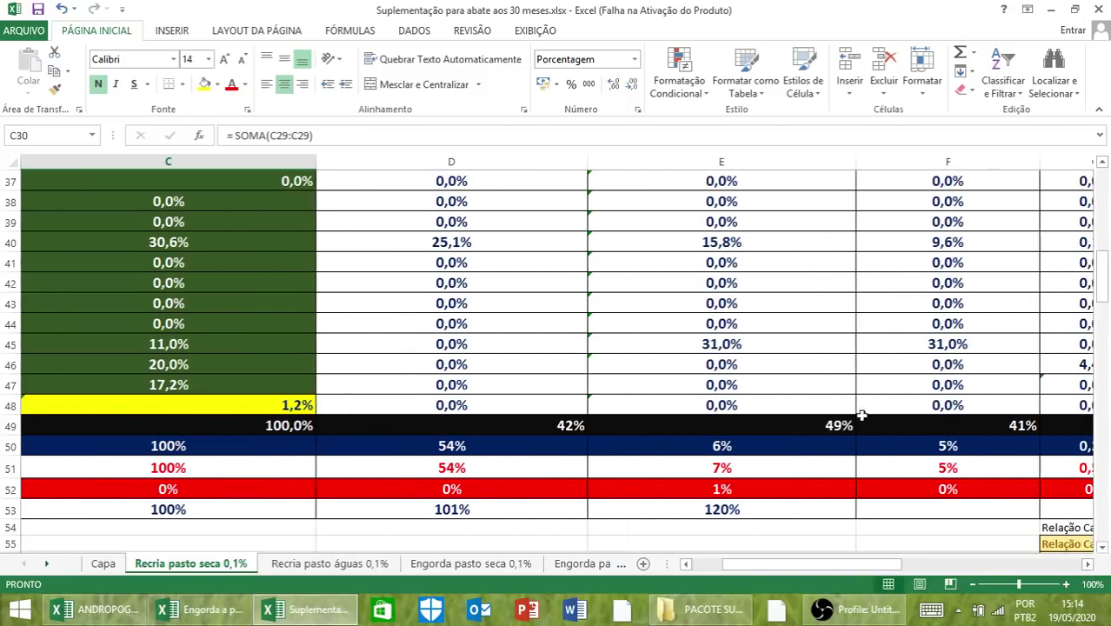
{"action": "scroll", "coordinate": [806, 389], "scroll_direction": "up", "scroll_amount": 3}
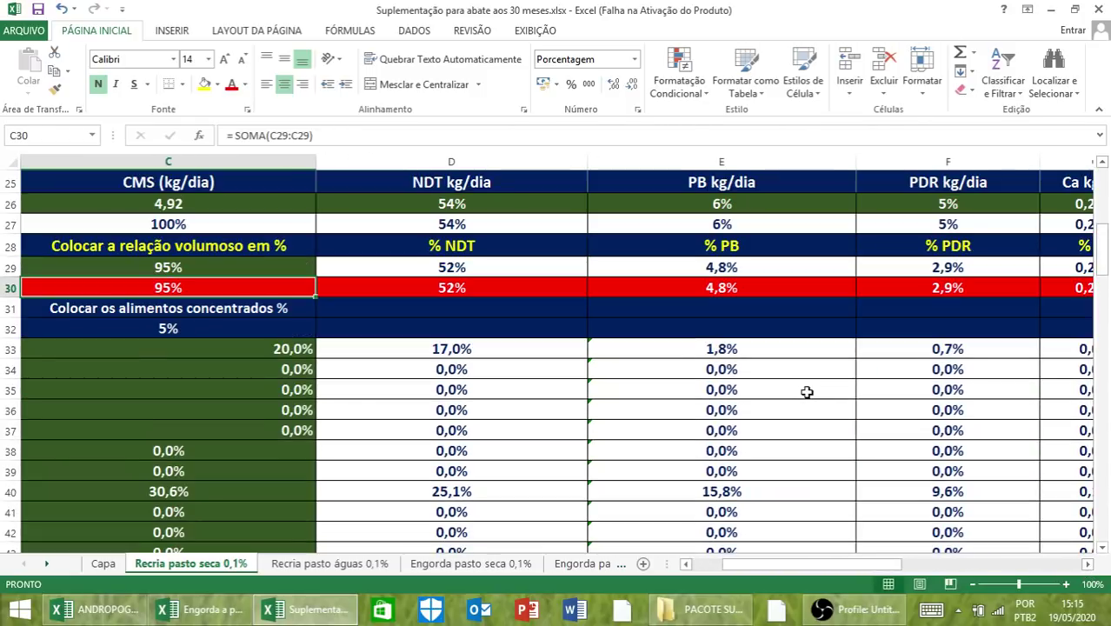
{"action": "scroll", "coordinate": [806, 396], "scroll_direction": "down", "scroll_amount": 3}
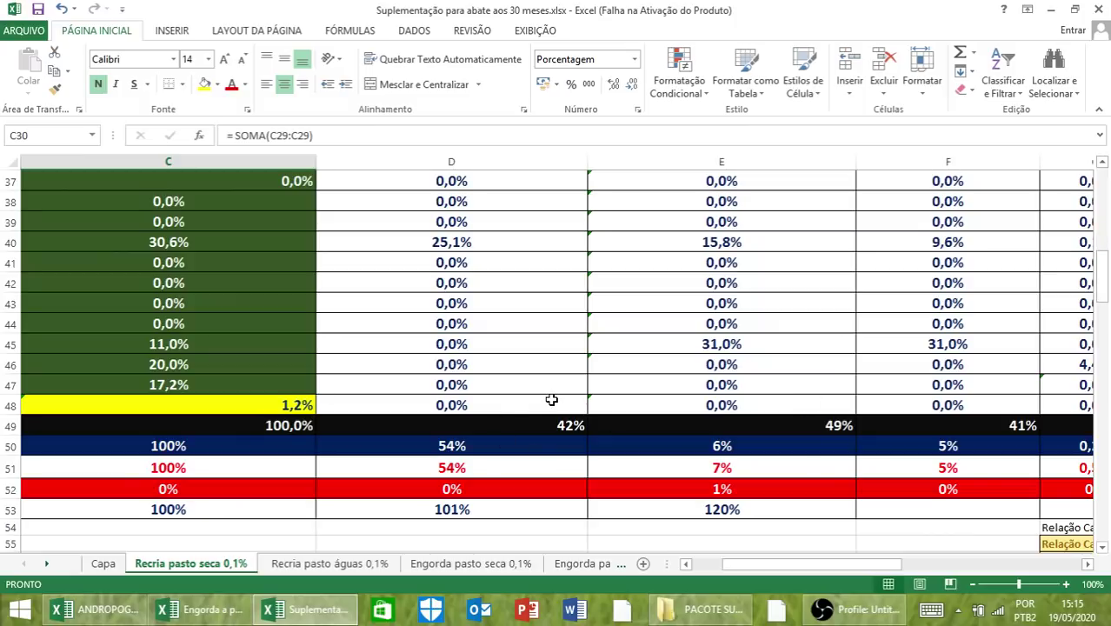
{"action": "scroll", "coordinate": [676, 387], "scroll_direction": "down", "scroll_amount": 9}
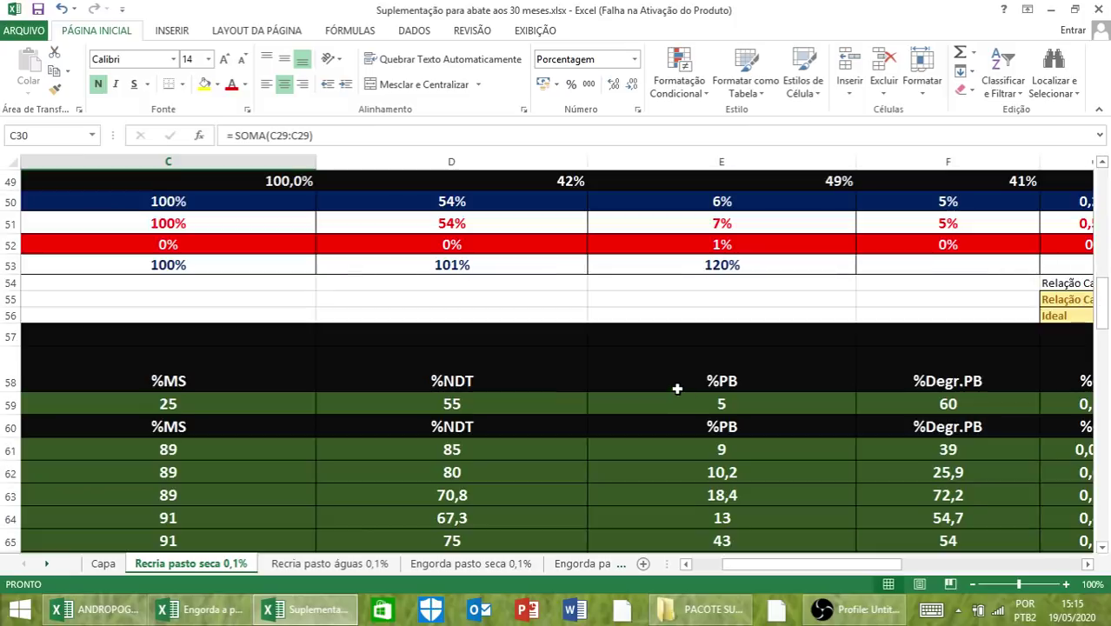
Step: Set the animal's average daily gain (GMD) in the final report to 0,2 kg/dia in cell B83
{"action": "scroll", "coordinate": [698, 570], "scroll_direction": "up", "scroll_amount": 1}
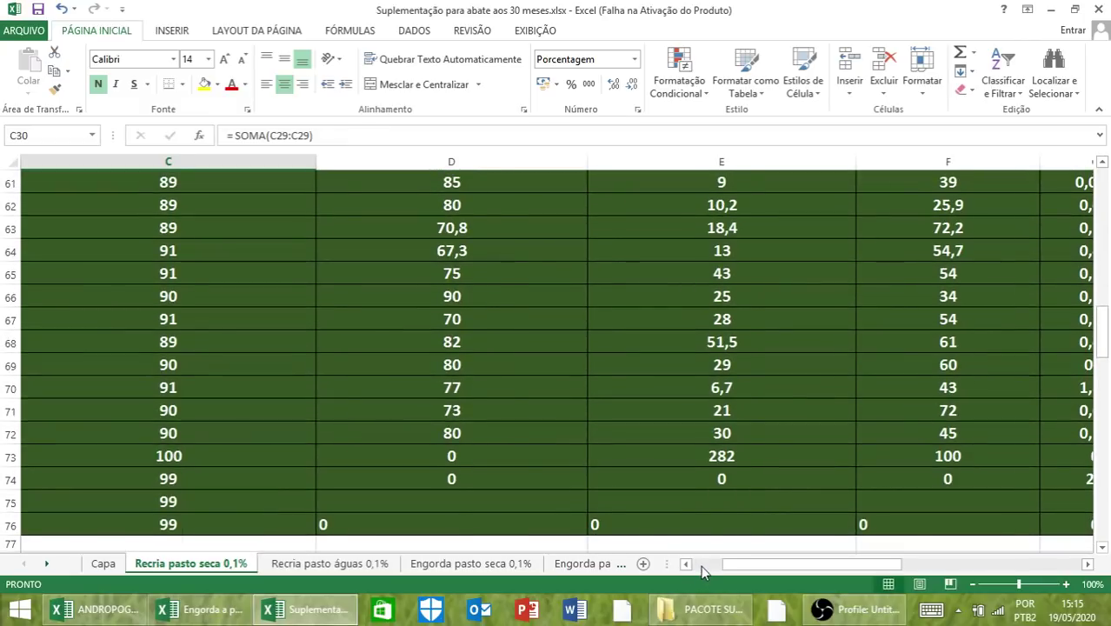
{"action": "left_click", "coordinate": [700, 565]}
{"action": "scroll", "coordinate": [561, 434], "scroll_direction": "down", "scroll_amount": 5}
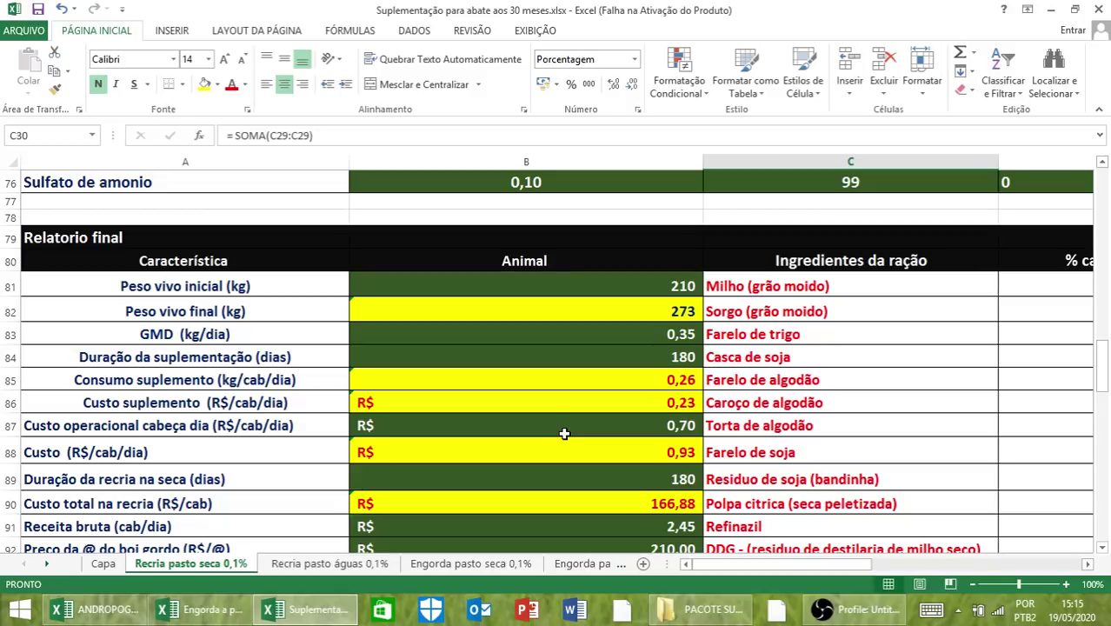
{"action": "left_click", "coordinate": [652, 335]}
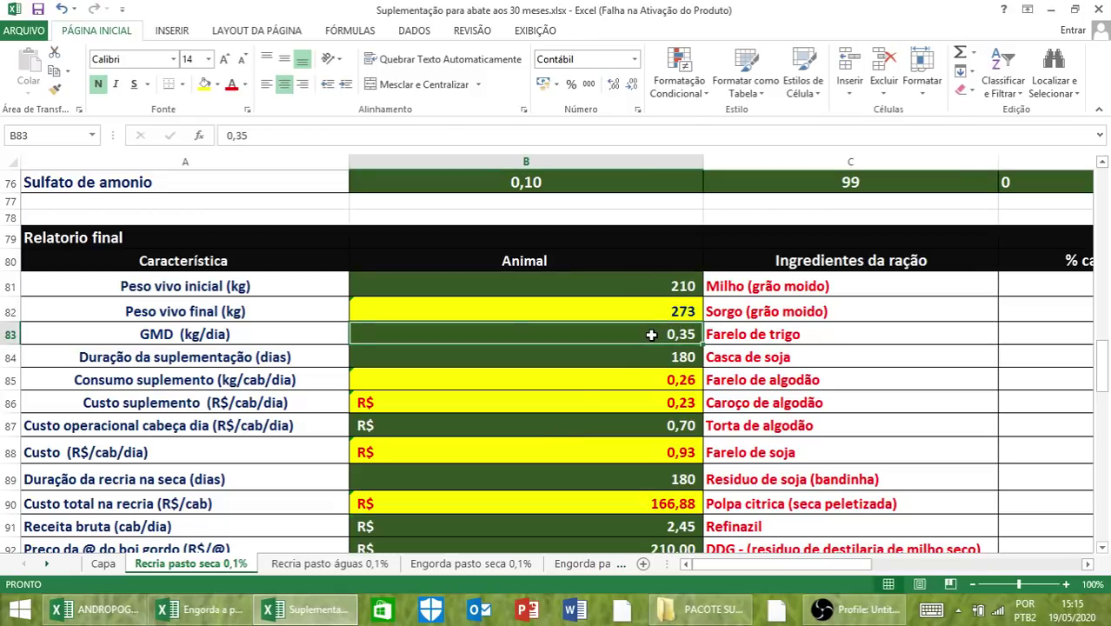
{"action": "type", "text": "0,2"}
{"action": "key", "text": "Return"}
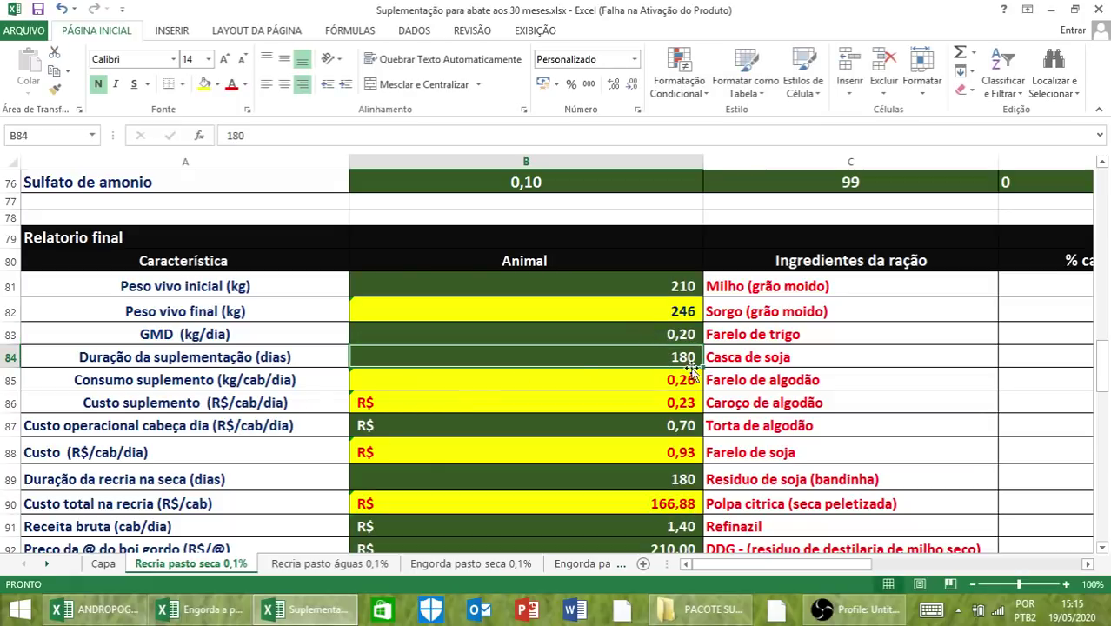
Step: Try 1 animal as the lot size in cell B96 of the final report
{"action": "scroll", "coordinate": [629, 412], "scroll_direction": "down", "scroll_amount": 1}
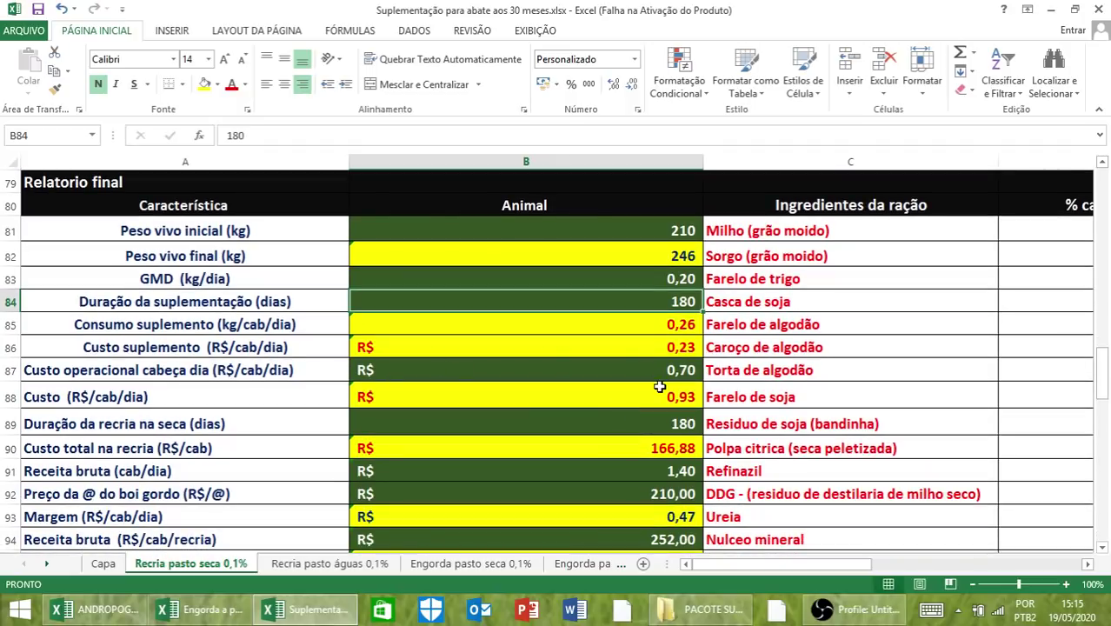
{"action": "scroll", "coordinate": [655, 379], "scroll_direction": "down", "scroll_amount": 2}
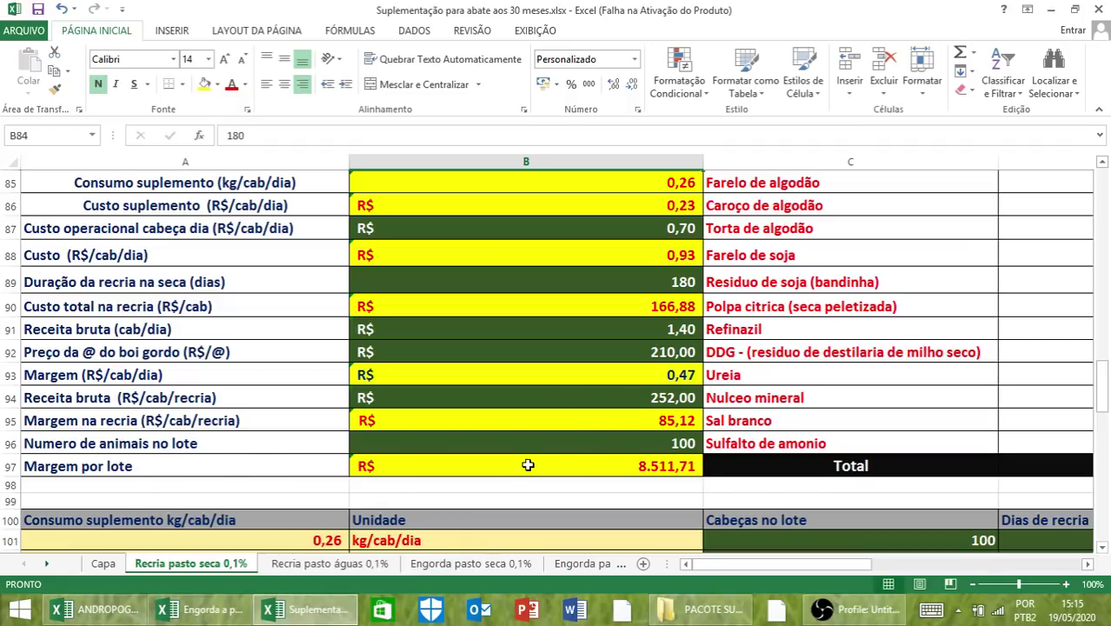
{"action": "left_click", "coordinate": [662, 443]}
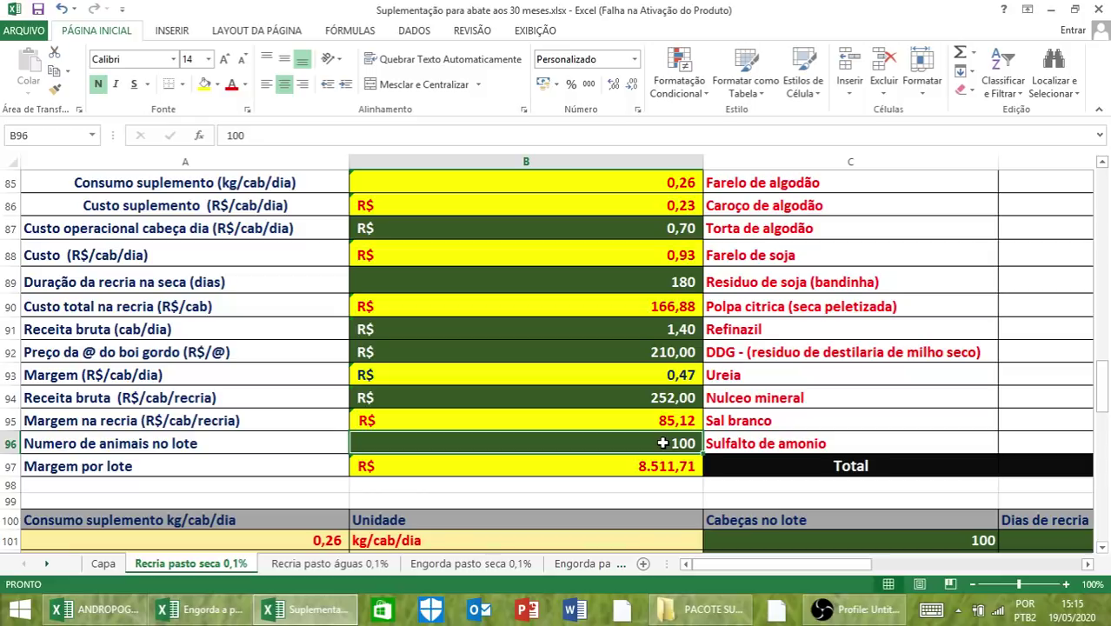
{"action": "type", "text": "1"}
{"action": "key", "text": "Return"}
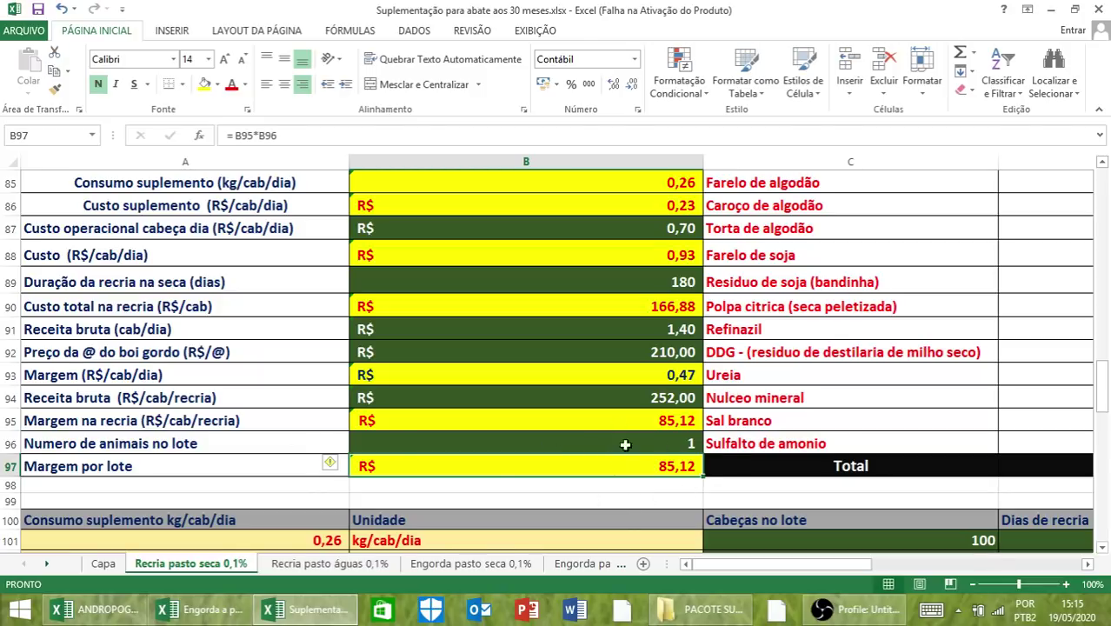
Step: Set the number of animals in the lot to 30 in cell B96
{"action": "left_click", "coordinate": [661, 444]}
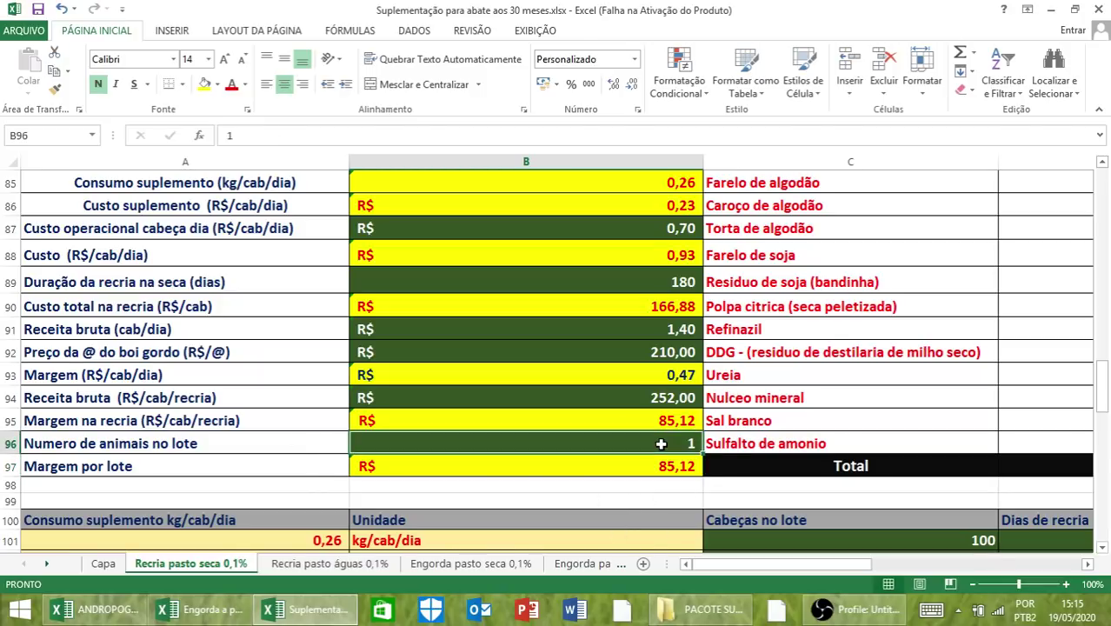
{"action": "type", "text": "30"}
{"action": "key", "text": "Return"}
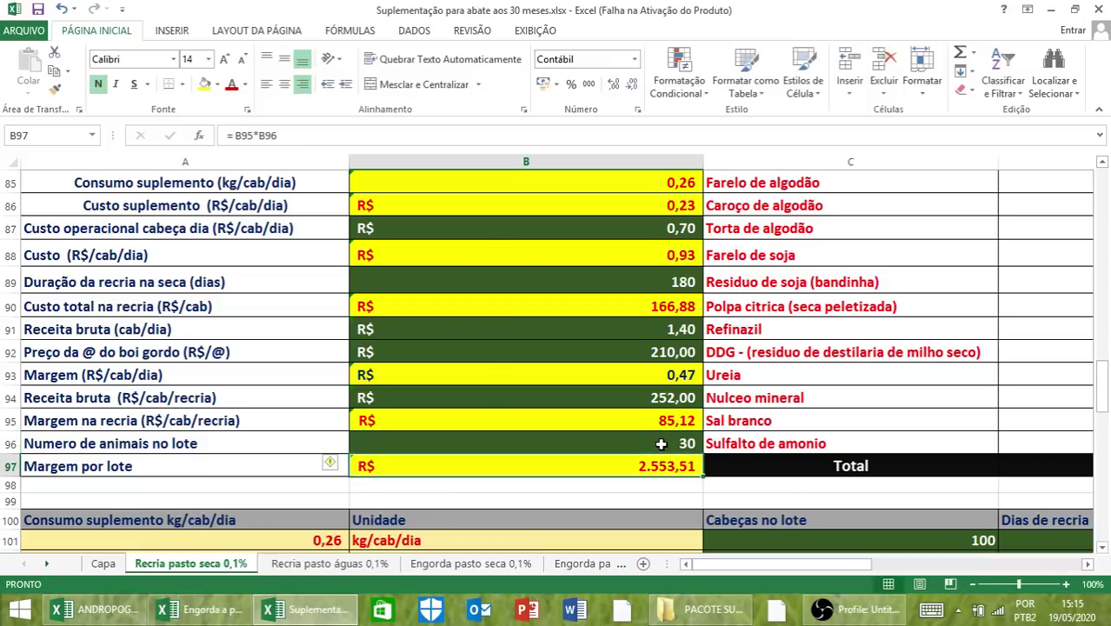
Step: Review the diet balance and concentrate nutrient totals against the CMS, NDT, PB and PDR requirements of the rearing animals
{"action": "scroll", "coordinate": [695, 442], "scroll_direction": "up", "scroll_amount": 1}
{"action": "scroll", "coordinate": [692, 435], "scroll_direction": "up", "scroll_amount": 8}
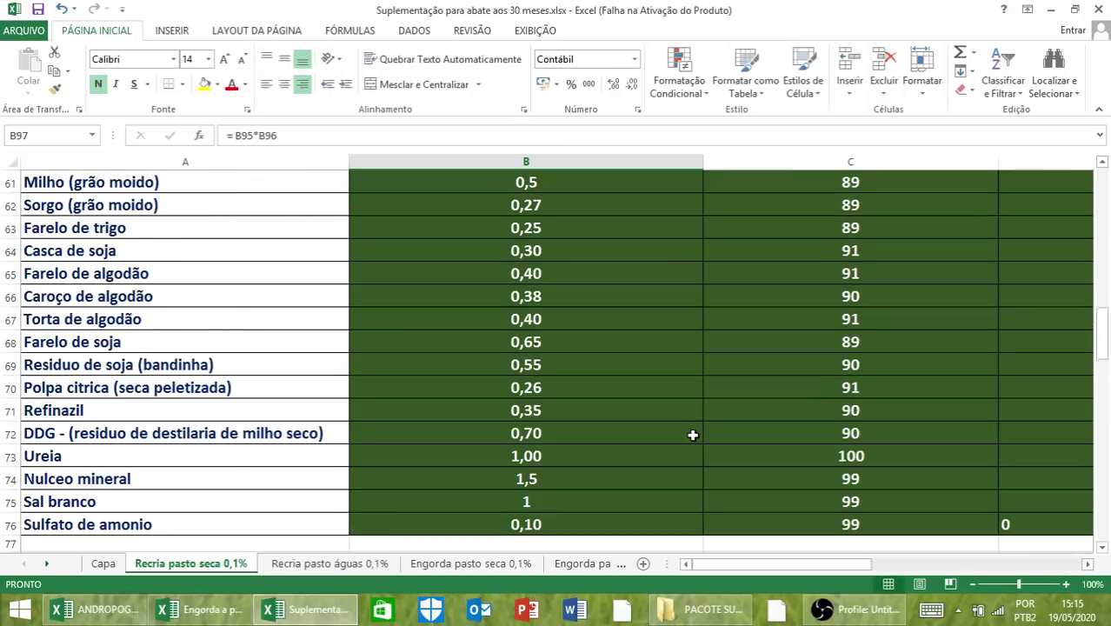
{"action": "scroll", "coordinate": [692, 434], "scroll_direction": "up", "scroll_amount": 15}
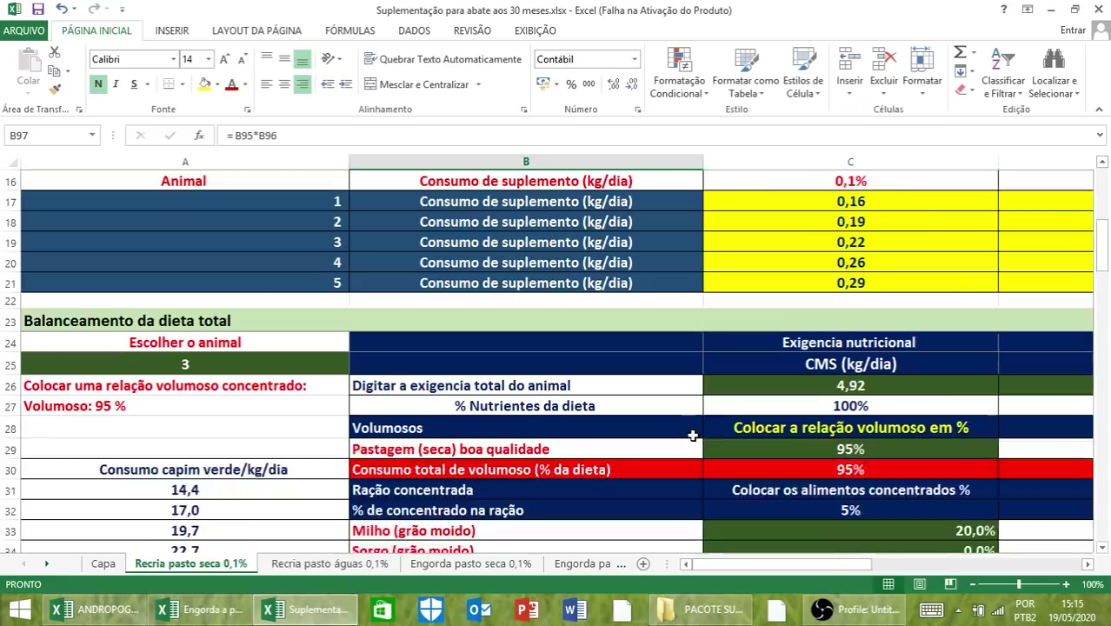
{"action": "scroll", "coordinate": [693, 435], "scroll_direction": "down", "scroll_amount": 12}
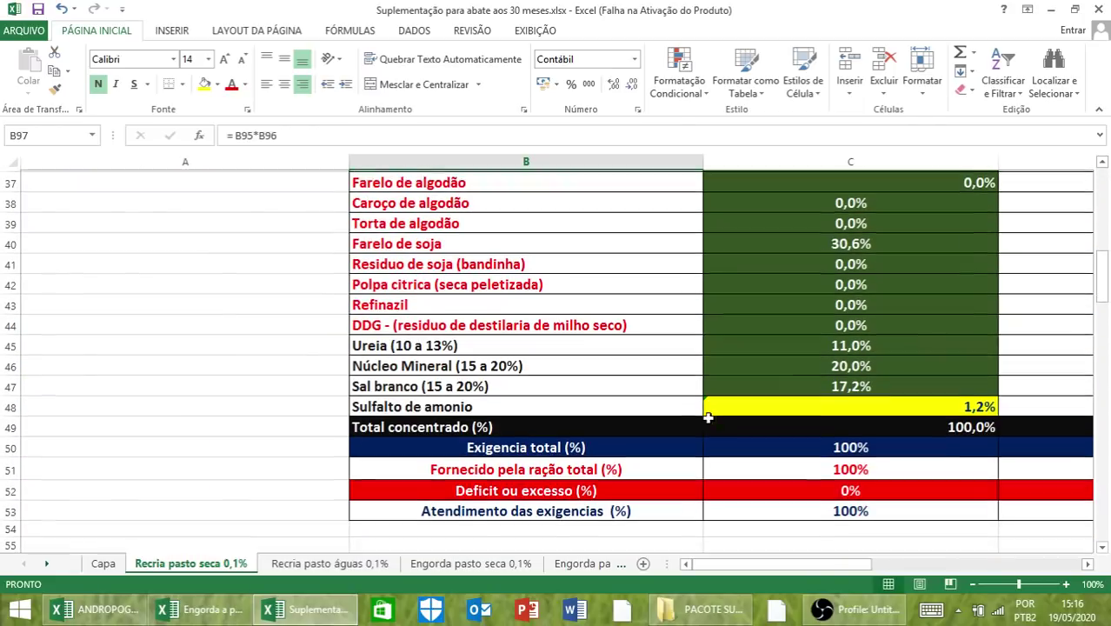
{"action": "left_click", "coordinate": [1087, 564]}
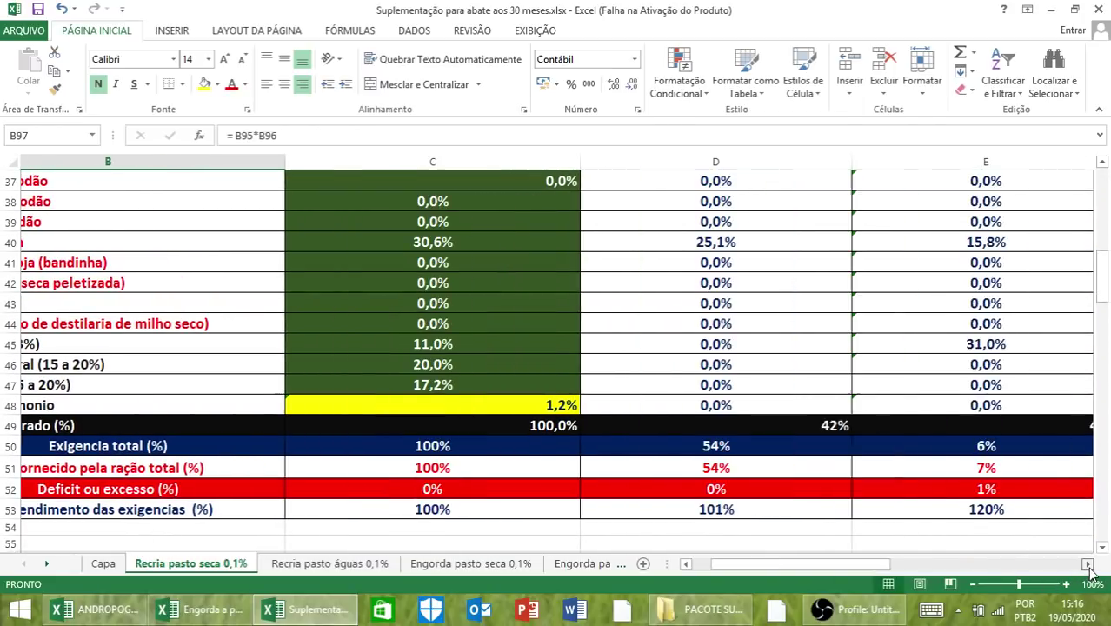
{"action": "left_click", "coordinate": [1087, 564]}
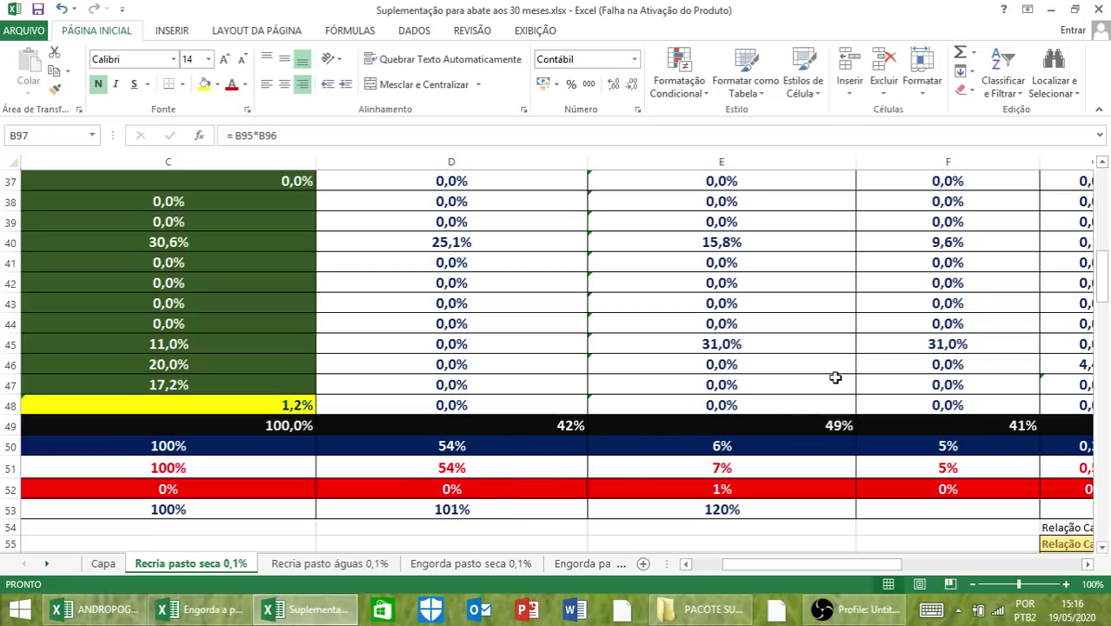
{"action": "scroll", "coordinate": [834, 374], "scroll_direction": "up", "scroll_amount": 12}
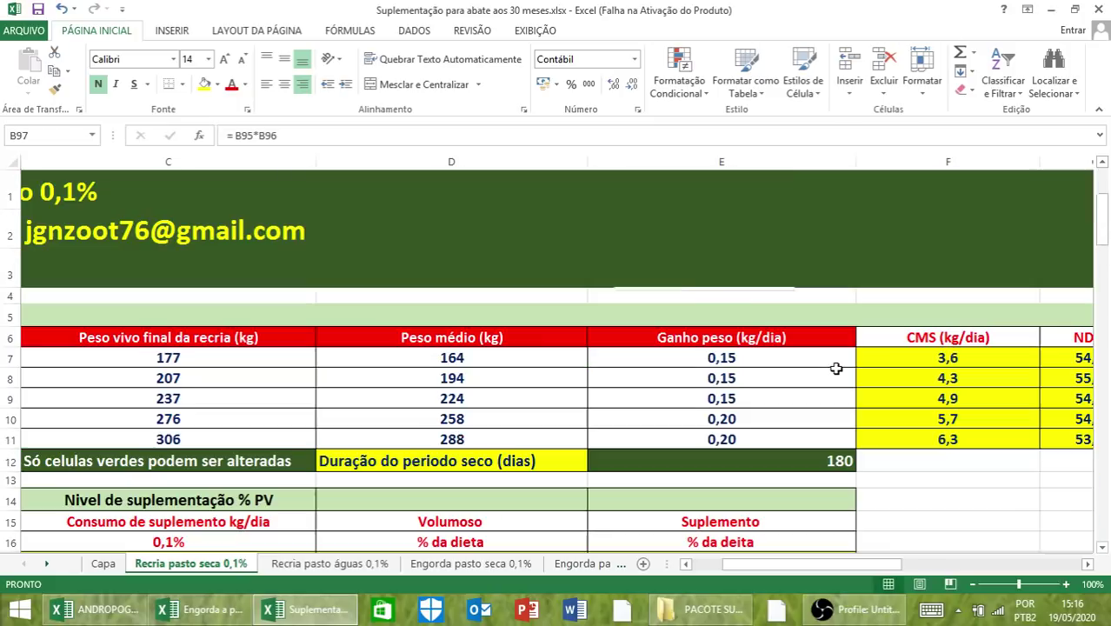
{"action": "left_click", "coordinate": [1086, 563]}
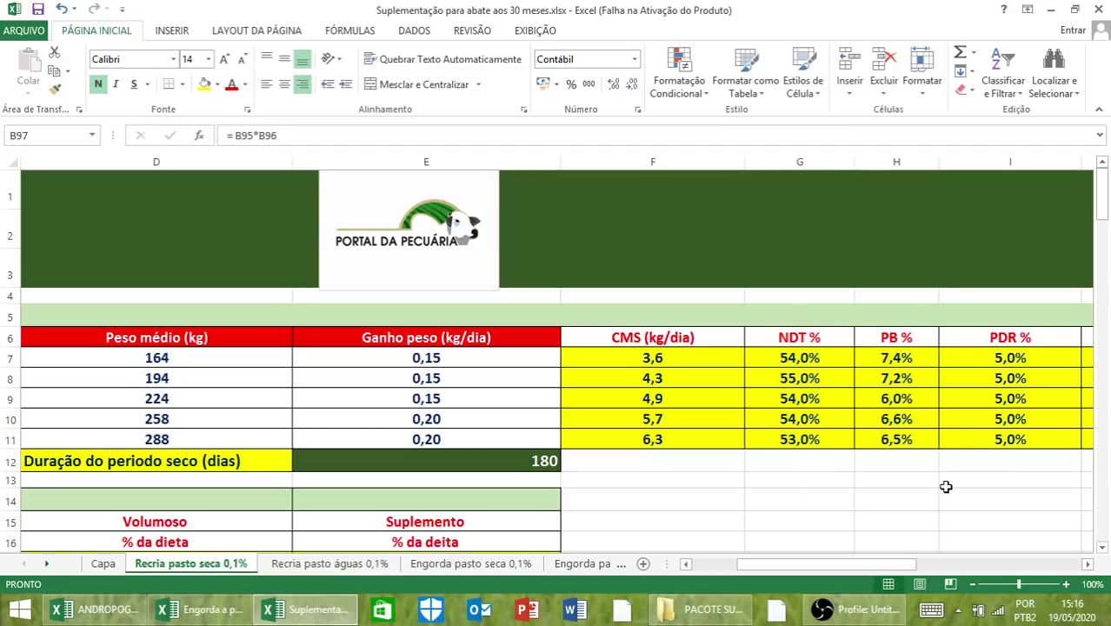
{"action": "left_click", "coordinate": [721, 565]}
{"action": "scroll", "coordinate": [744, 517], "scroll_direction": "down", "scroll_amount": 12}
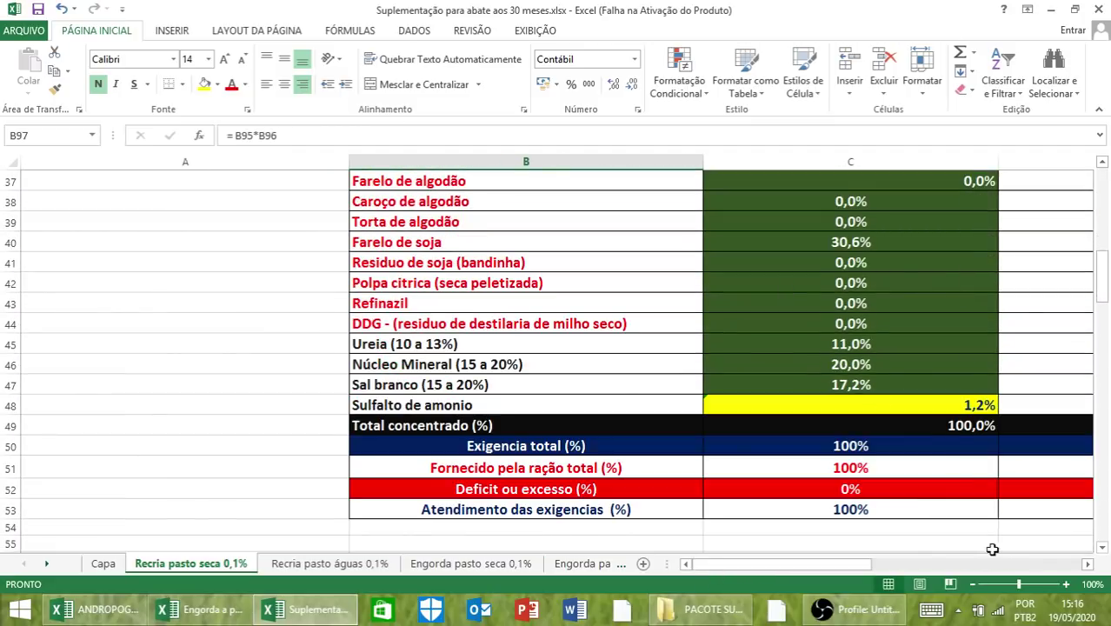
{"action": "double_click", "coordinate": [1088, 564]}
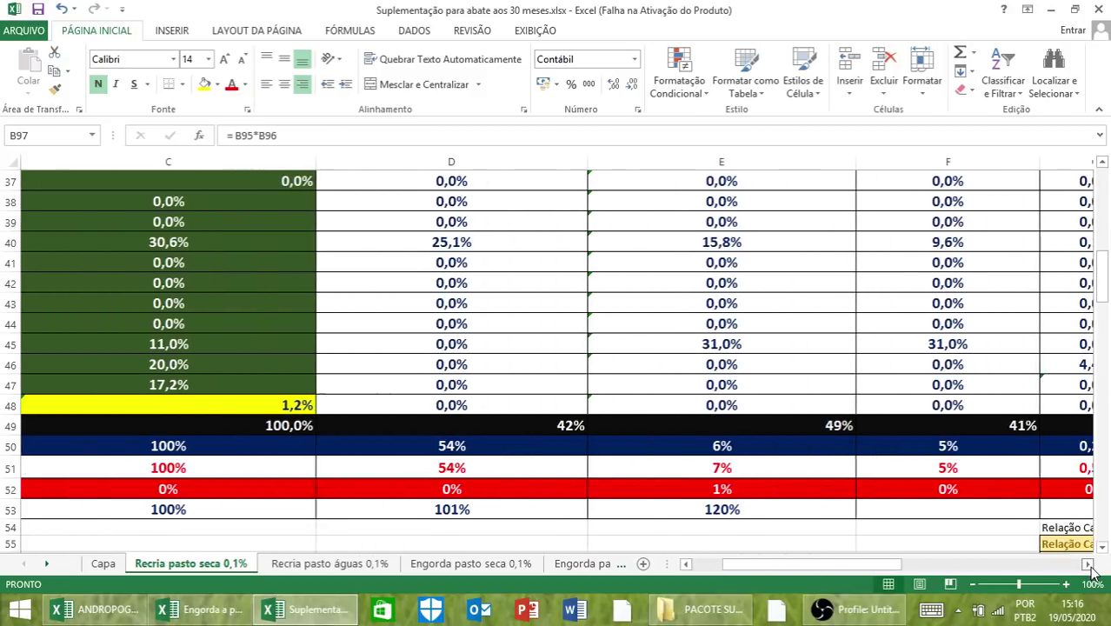
{"action": "left_click", "coordinate": [711, 564]}
{"action": "scroll", "coordinate": [836, 478], "scroll_direction": "up", "scroll_amount": 12}
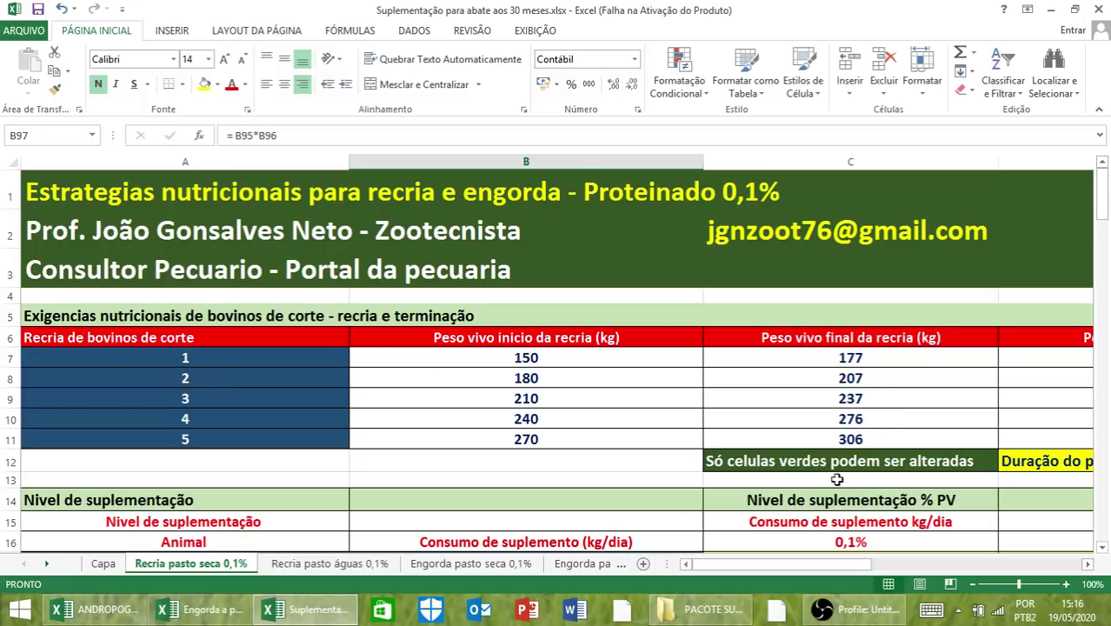
{"action": "left_click", "coordinate": [969, 565]}
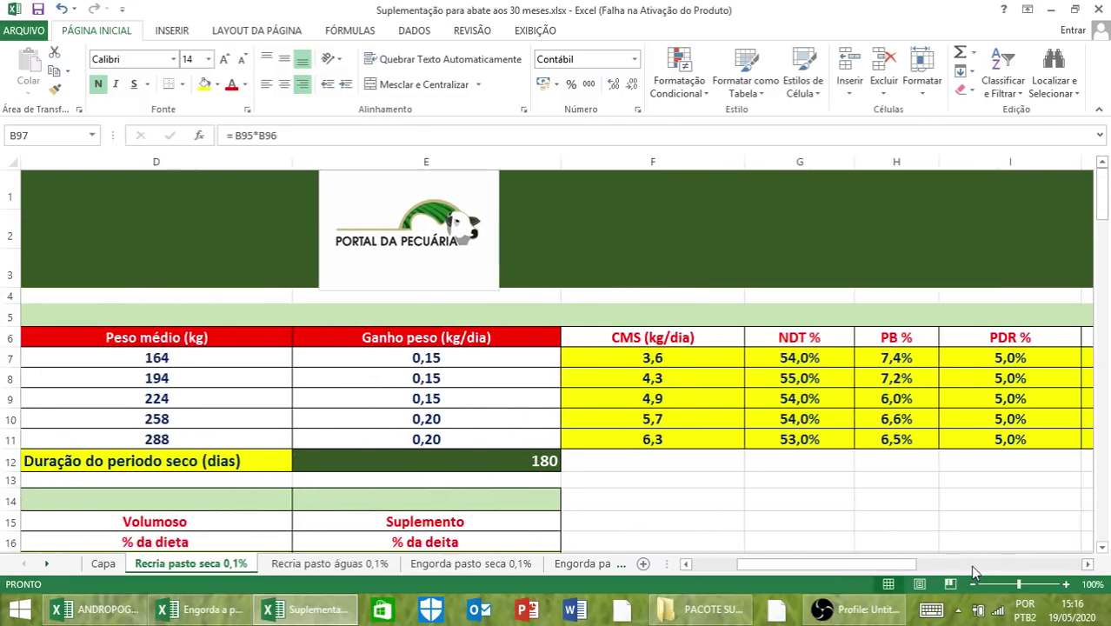
{"action": "left_click", "coordinate": [718, 565]}
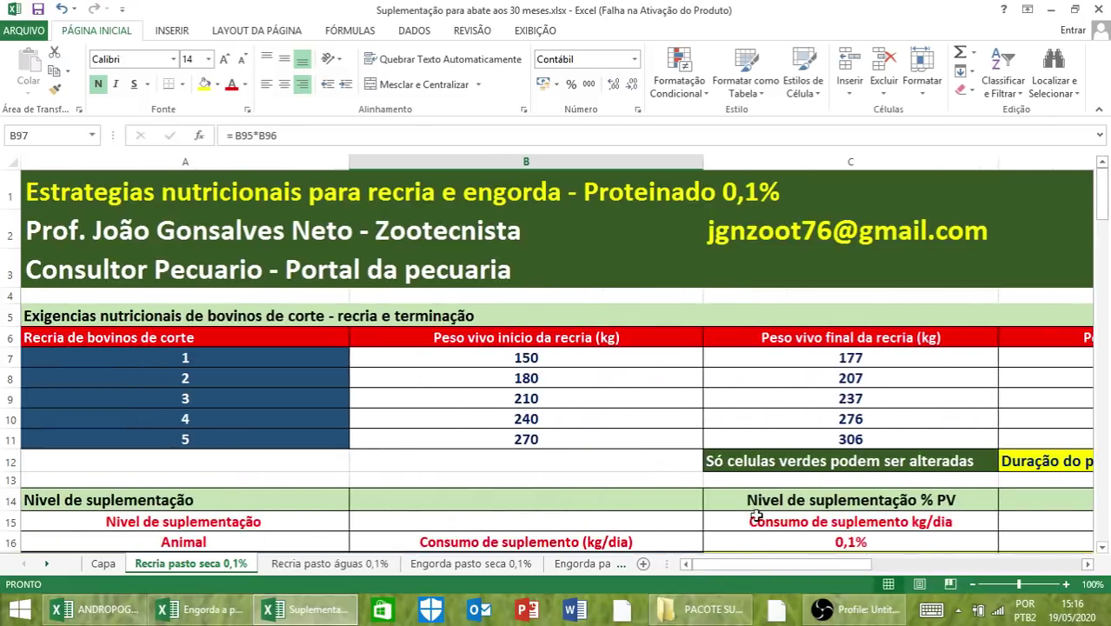
Step: Examine the feed composition table together with the concentrate's cost and the amount of each ingredient
{"action": "scroll", "coordinate": [779, 488], "scroll_direction": "down", "scroll_amount": 9}
{"action": "scroll", "coordinate": [778, 489], "scroll_direction": "down", "scroll_amount": 8}
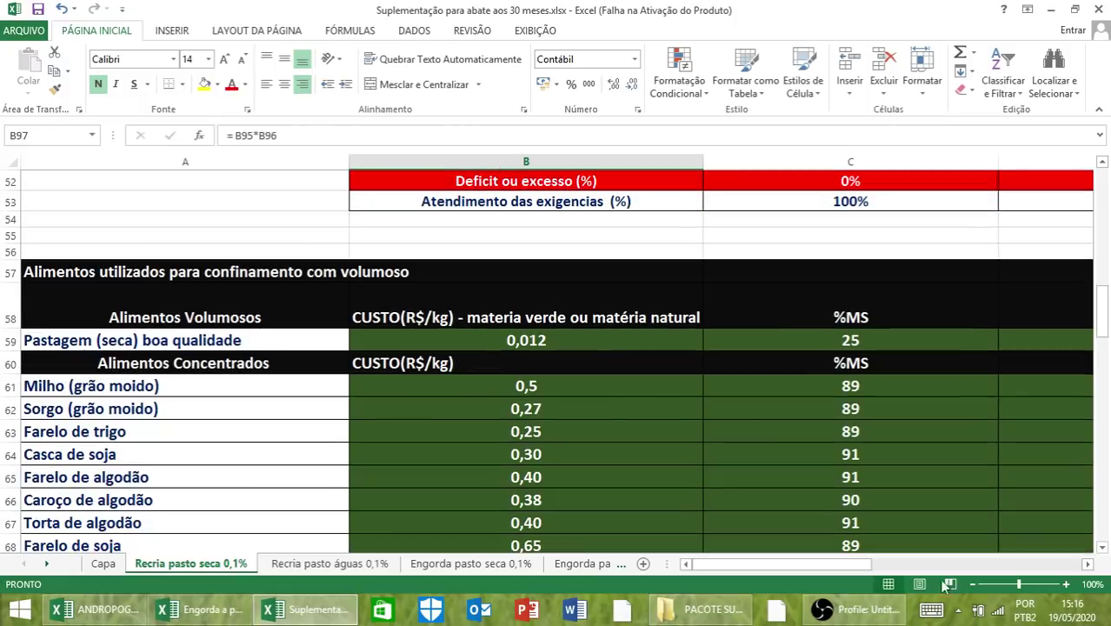
{"action": "left_click", "coordinate": [973, 563]}
{"action": "scroll", "coordinate": [978, 539], "scroll_direction": "down", "scroll_amount": 3}
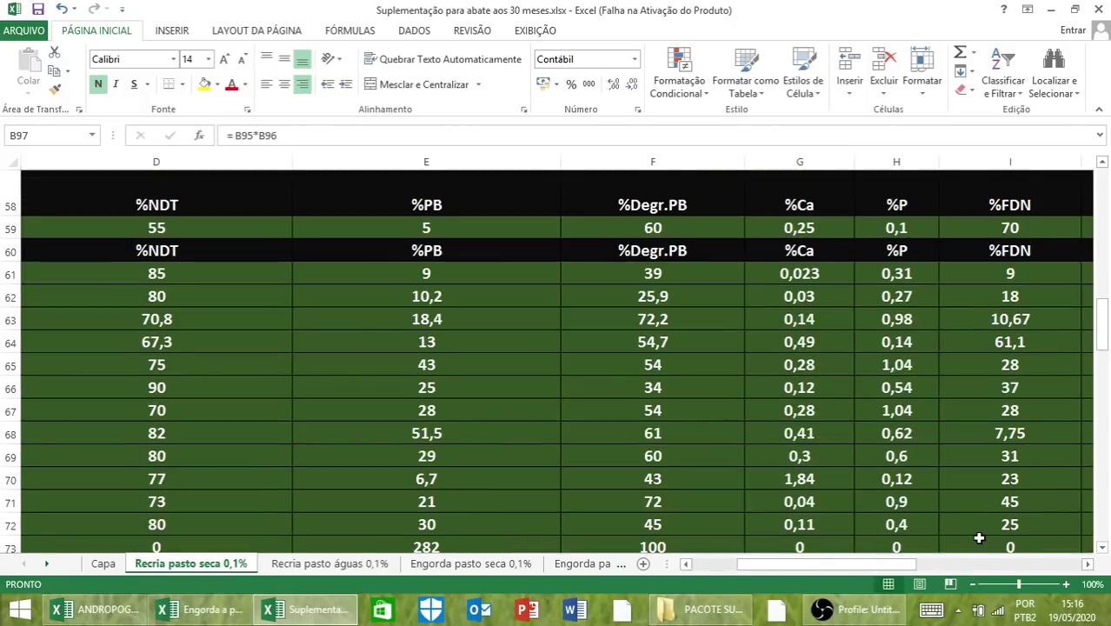
{"action": "scroll", "coordinate": [1029, 510], "scroll_direction": "up", "scroll_amount": 8}
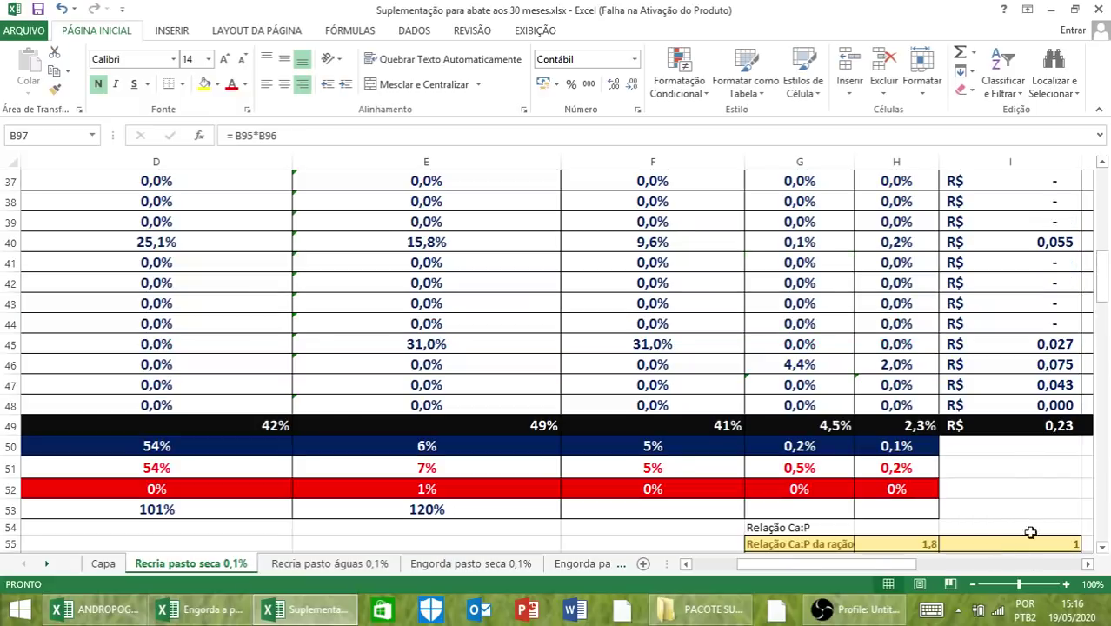
{"action": "left_click", "coordinate": [1022, 562]}
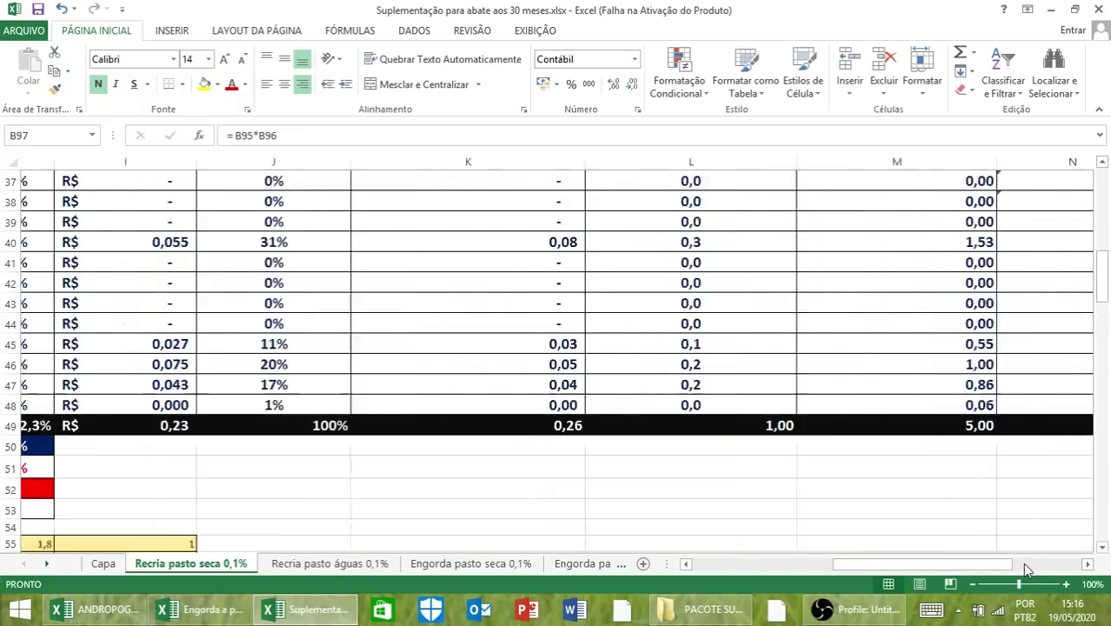
{"action": "left_click", "coordinate": [1022, 562]}
{"action": "scroll", "coordinate": [997, 540], "scroll_direction": "down", "scroll_amount": 4}
{"action": "scroll", "coordinate": [997, 541], "scroll_direction": "down", "scroll_amount": 6}
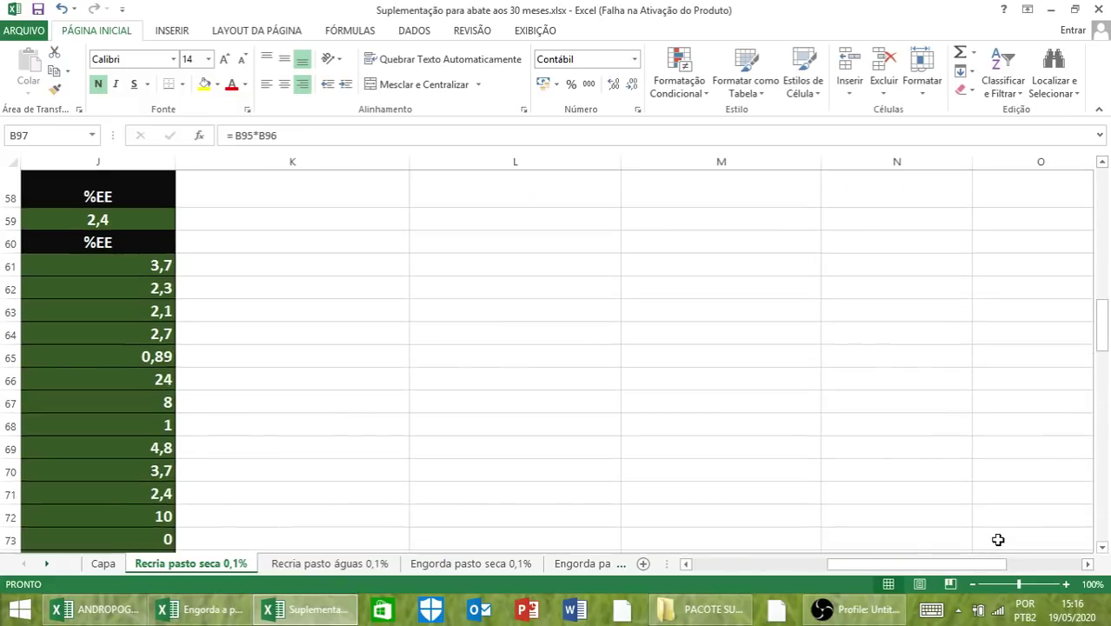
Step: Review the final report's ingredient percentages, supplement guarantee levels and the PB, NDT and GMD guidelines for the 0,1% dry-season supplement
{"action": "left_click", "coordinate": [781, 564]}
{"action": "scroll", "coordinate": [799, 513], "scroll_direction": "down", "scroll_amount": 11}
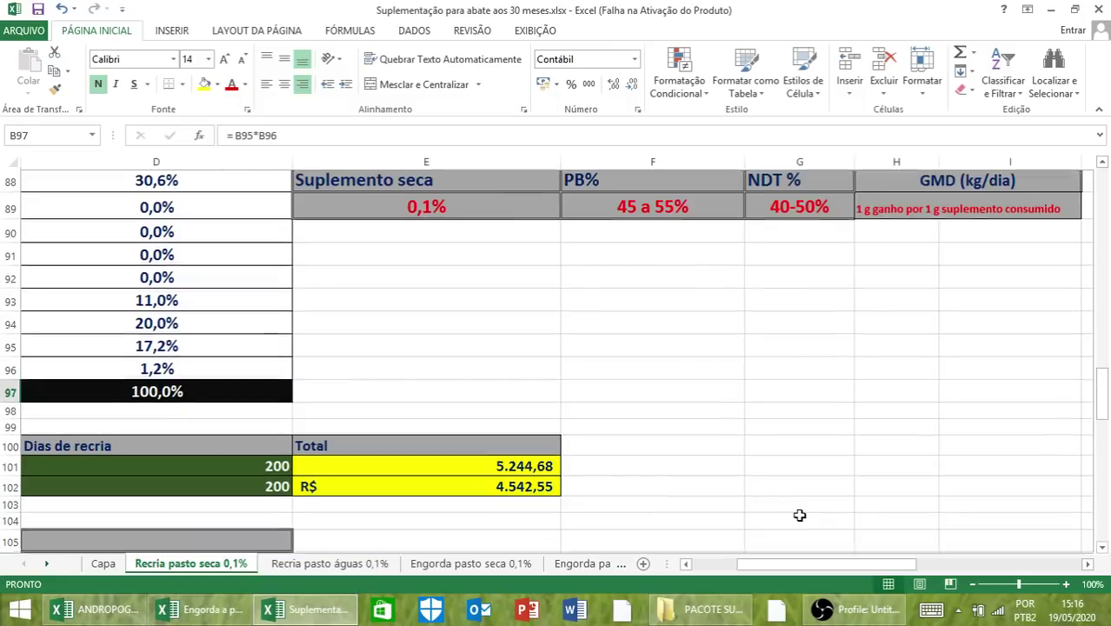
{"action": "scroll", "coordinate": [799, 515], "scroll_direction": "up", "scroll_amount": 2}
{"action": "scroll", "coordinate": [800, 516], "scroll_direction": "up", "scroll_amount": 2}
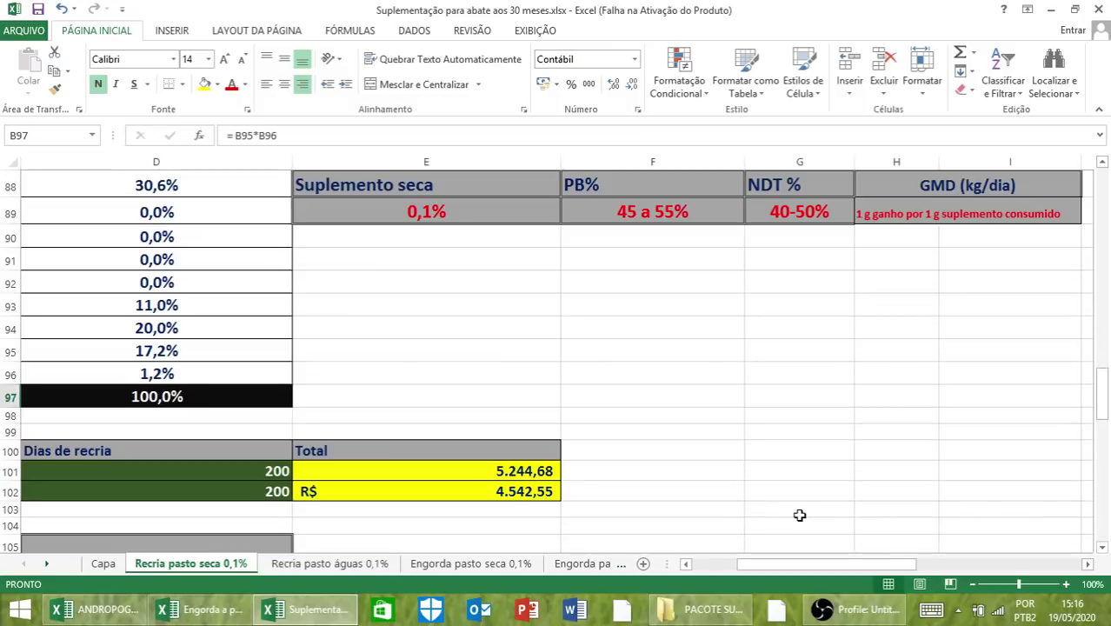
{"action": "left_click", "coordinate": [686, 564]}
{"action": "left_click", "coordinate": [686, 564]}
{"action": "left_click", "coordinate": [686, 564]}
{"action": "scroll", "coordinate": [805, 504], "scroll_direction": "up", "scroll_amount": 2}
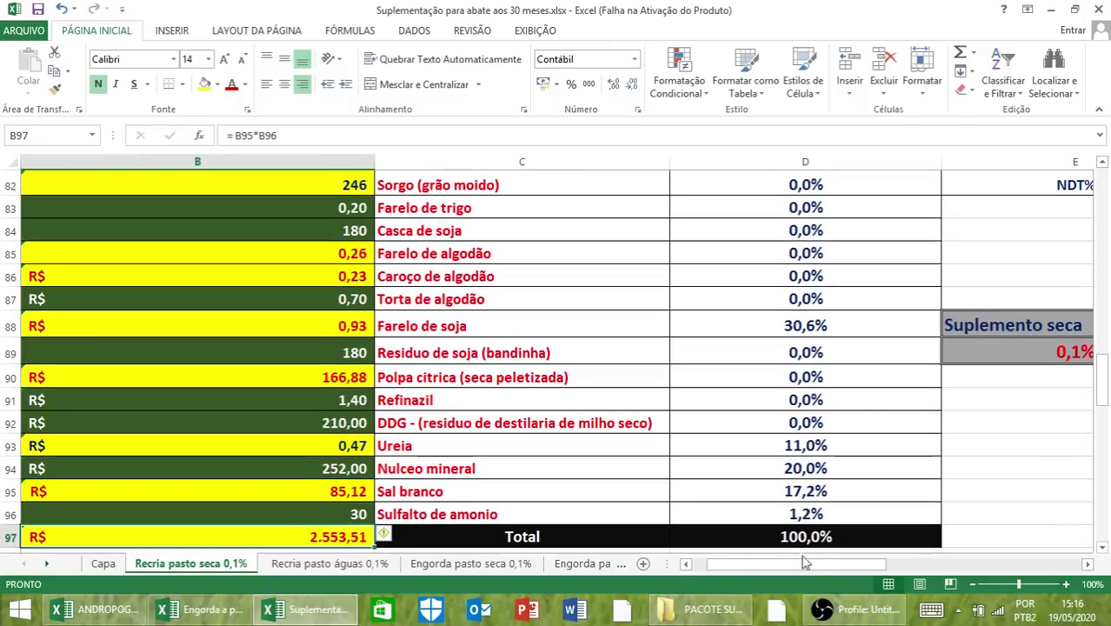
{"action": "left_click", "coordinate": [972, 585]}
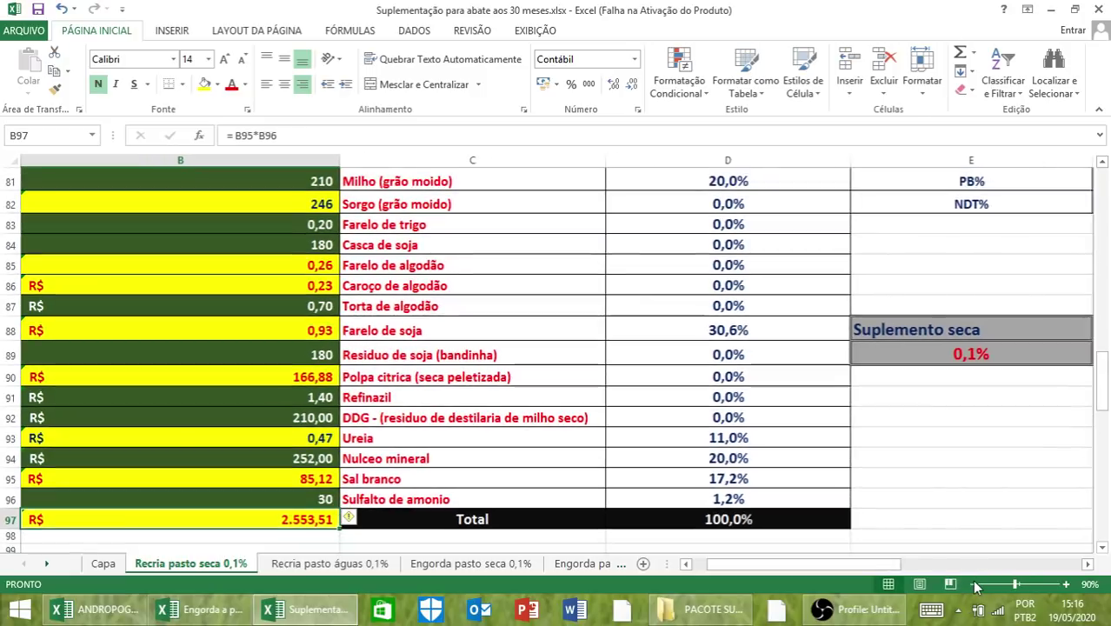
{"action": "left_click", "coordinate": [971, 585]}
{"action": "scroll", "coordinate": [717, 502], "scroll_direction": "up", "scroll_amount": 1}
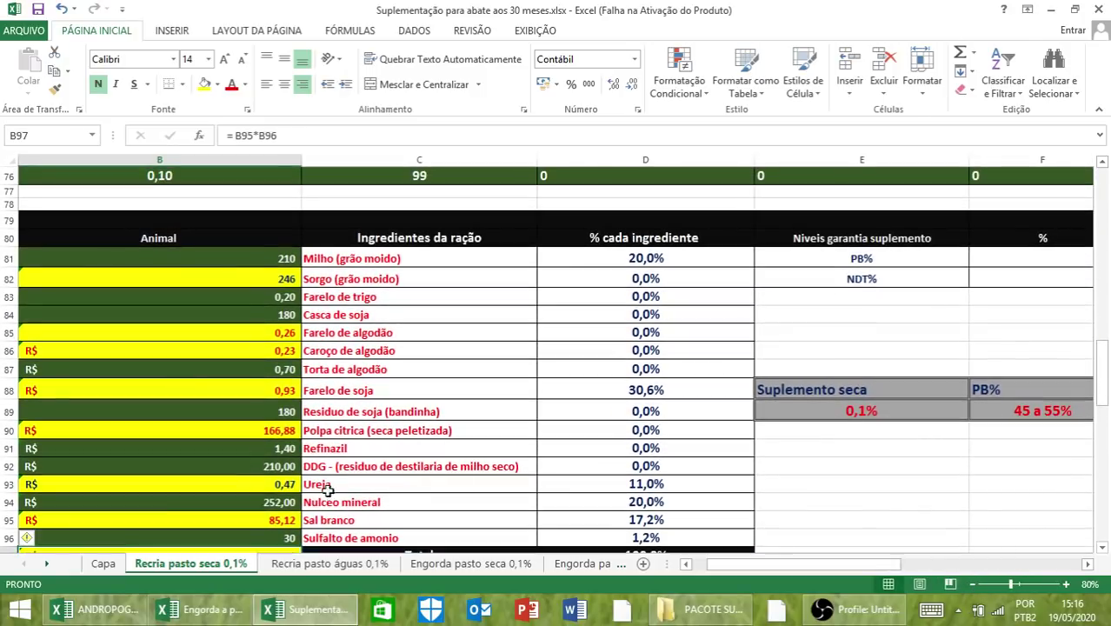
{"action": "left_click", "coordinate": [686, 564]}
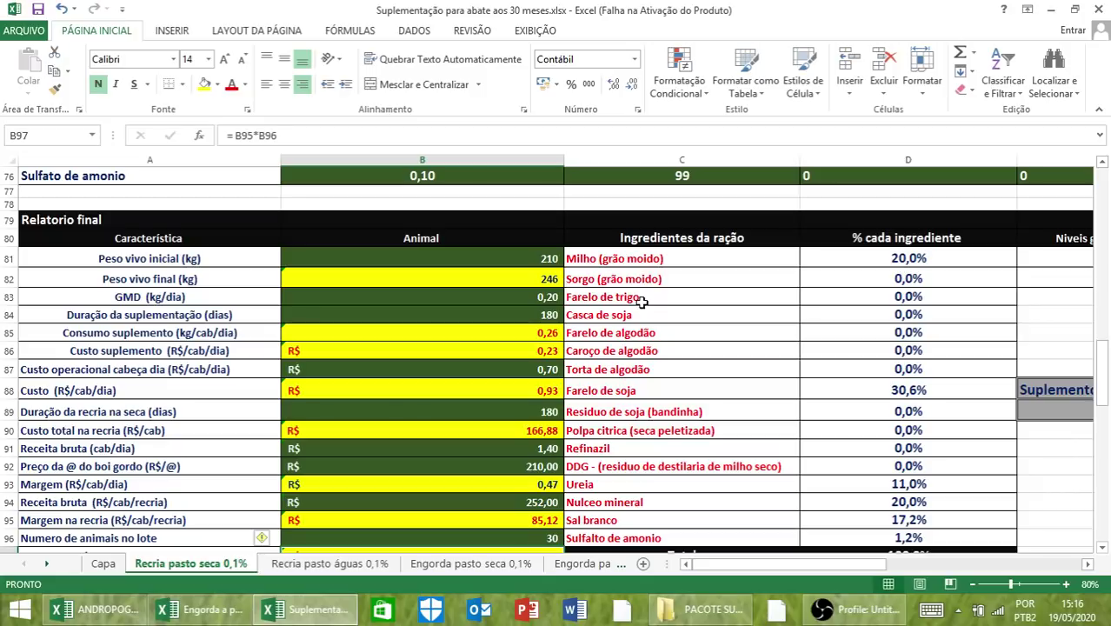
{"action": "left_click", "coordinate": [1088, 566]}
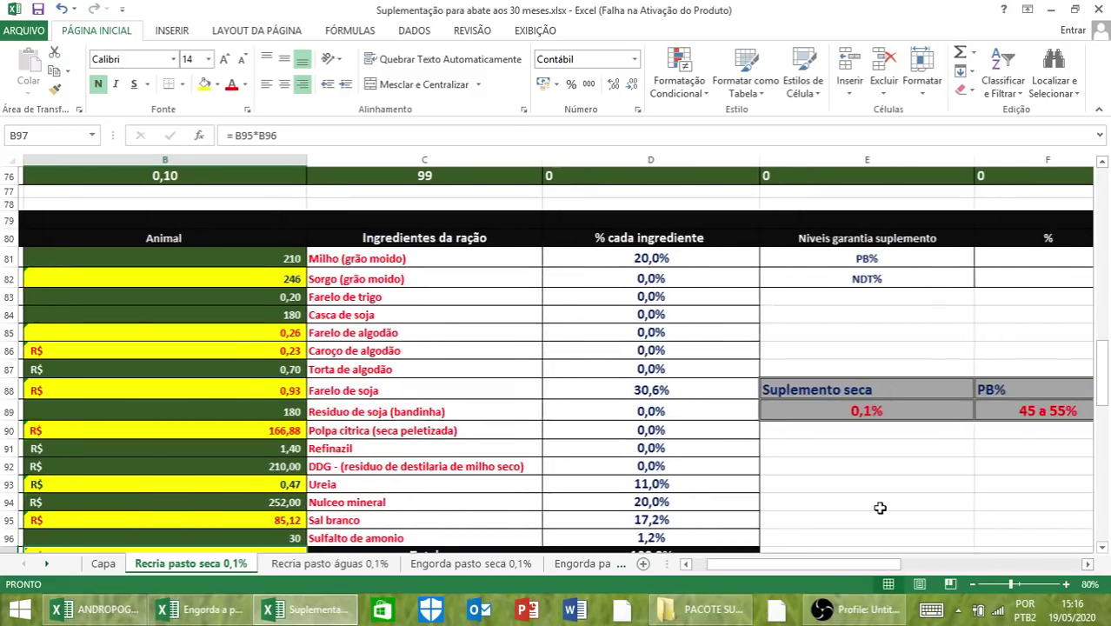
{"action": "scroll", "coordinate": [665, 442], "scroll_direction": "down", "scroll_amount": 1}
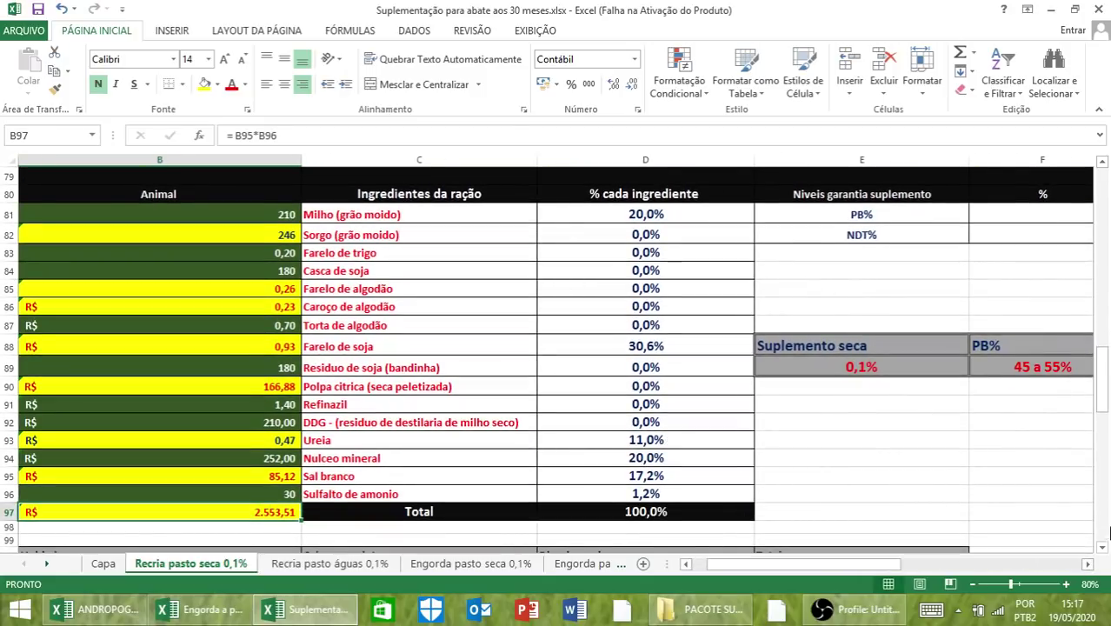
Step: Examine the dry-season rearing table on Recria pasto seca 0,1%, from live weights and daily gain through nutrient requirements to arroba gain
{"action": "left_click", "coordinate": [1088, 567]}
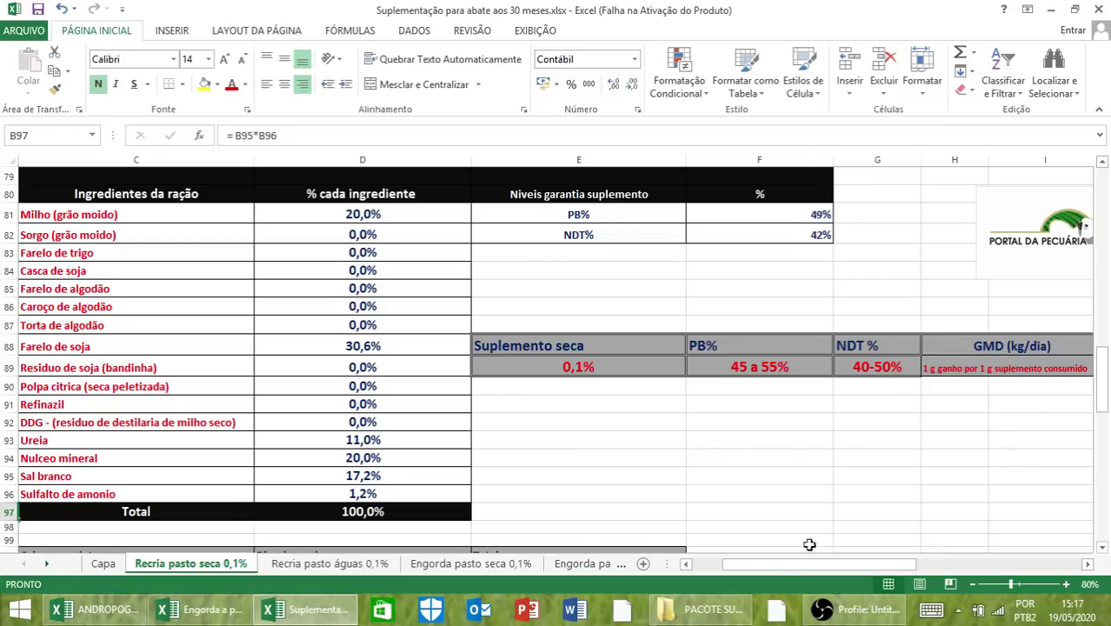
{"action": "left_click", "coordinate": [712, 566]}
{"action": "scroll", "coordinate": [683, 493], "scroll_direction": "up", "scroll_amount": 9}
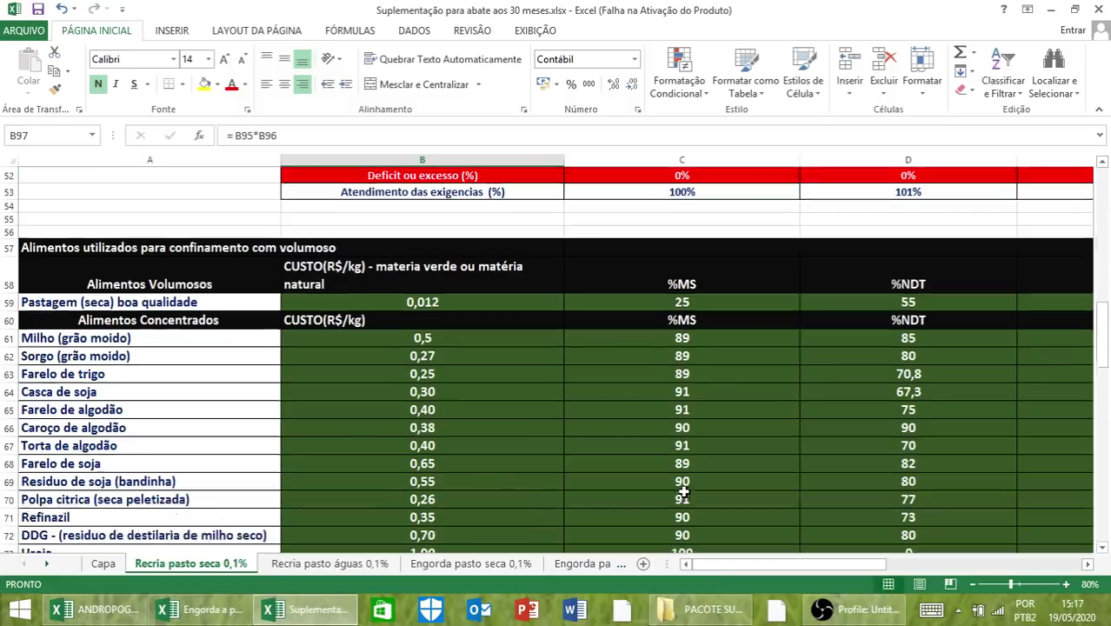
{"action": "scroll", "coordinate": [683, 493], "scroll_direction": "up", "scroll_amount": 17}
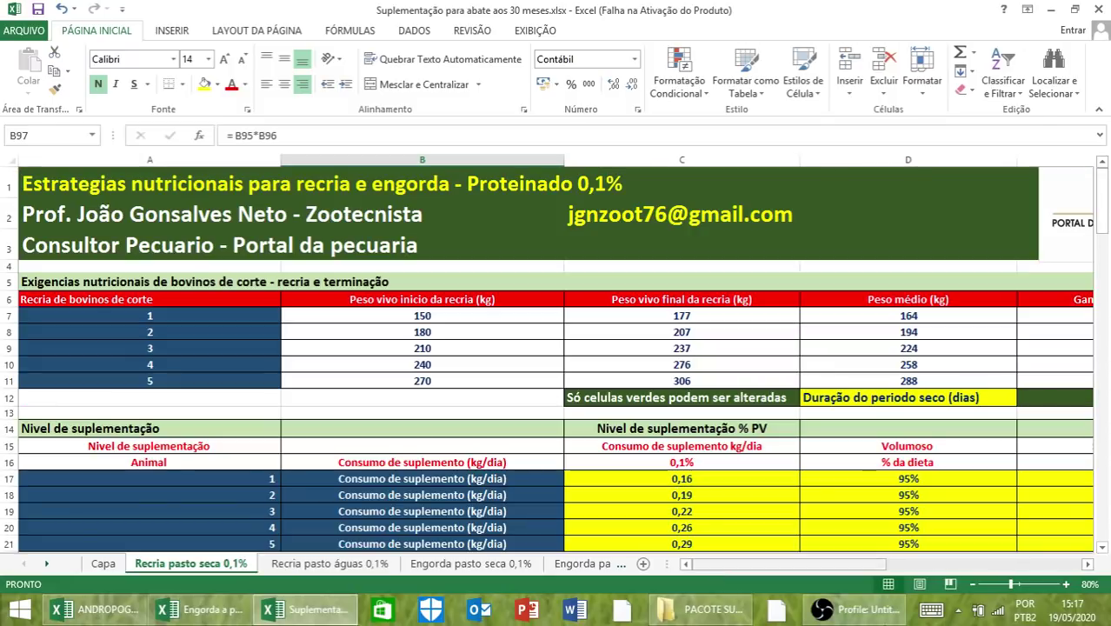
{"action": "left_click", "coordinate": [1067, 584]}
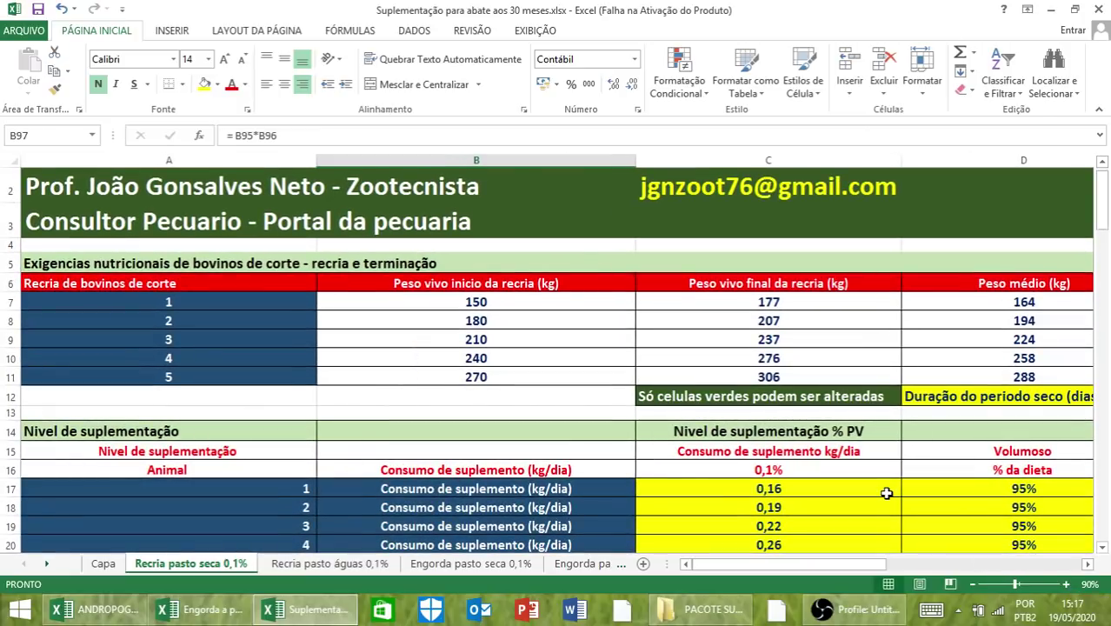
{"action": "scroll", "coordinate": [531, 423], "scroll_direction": "up", "scroll_amount": 1}
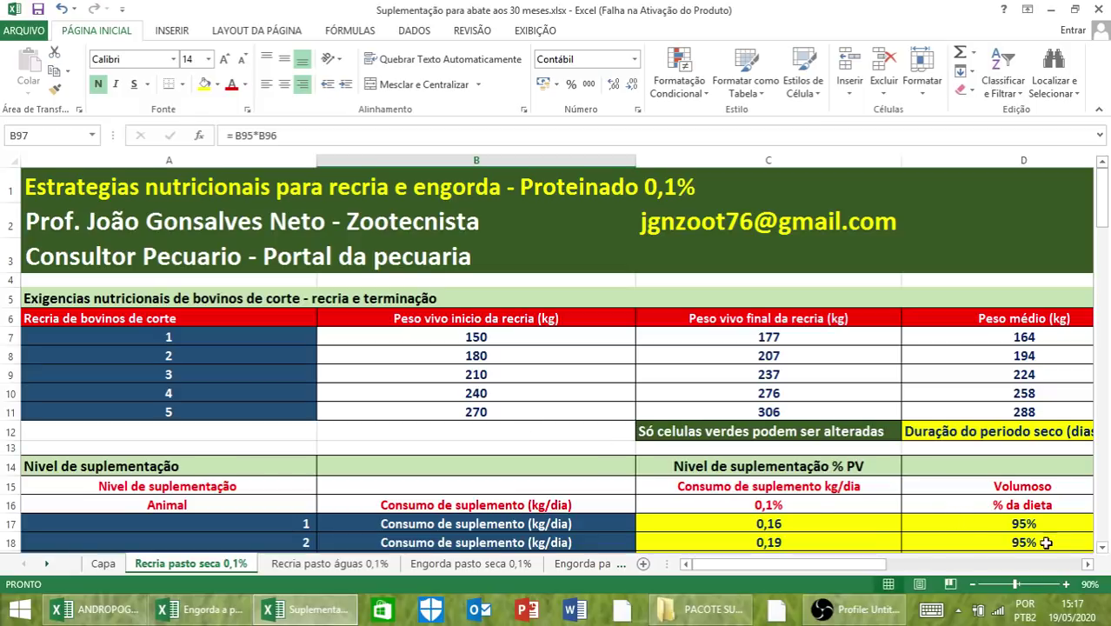
{"action": "left_click", "coordinate": [1087, 564]}
{"action": "left_click", "coordinate": [1086, 564]}
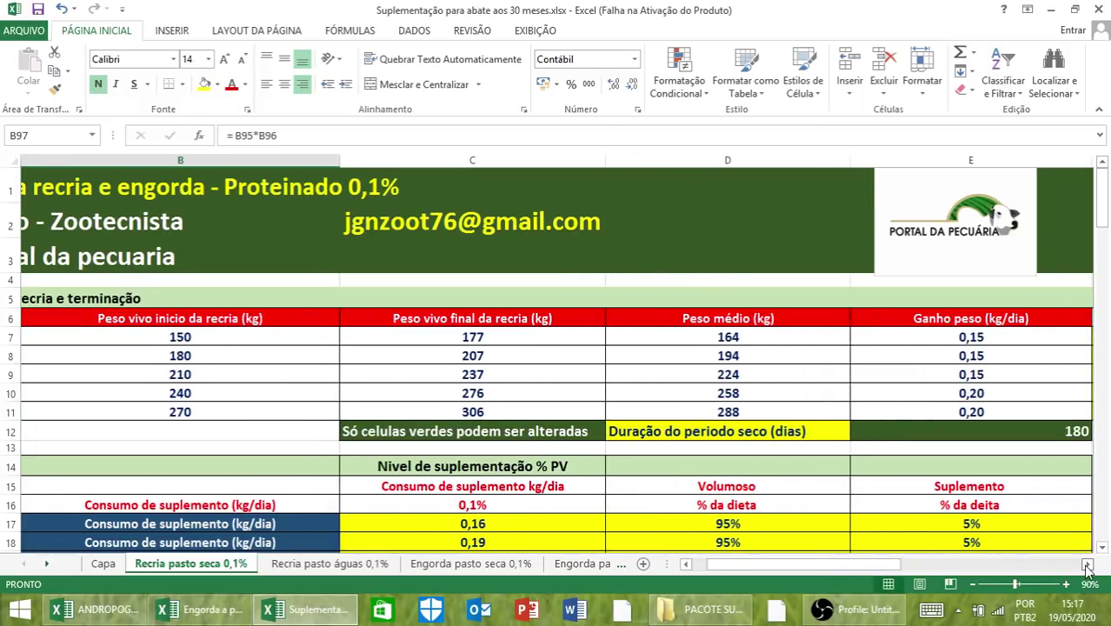
{"action": "left_click", "coordinate": [1086, 564]}
{"action": "left_click", "coordinate": [1086, 564]}
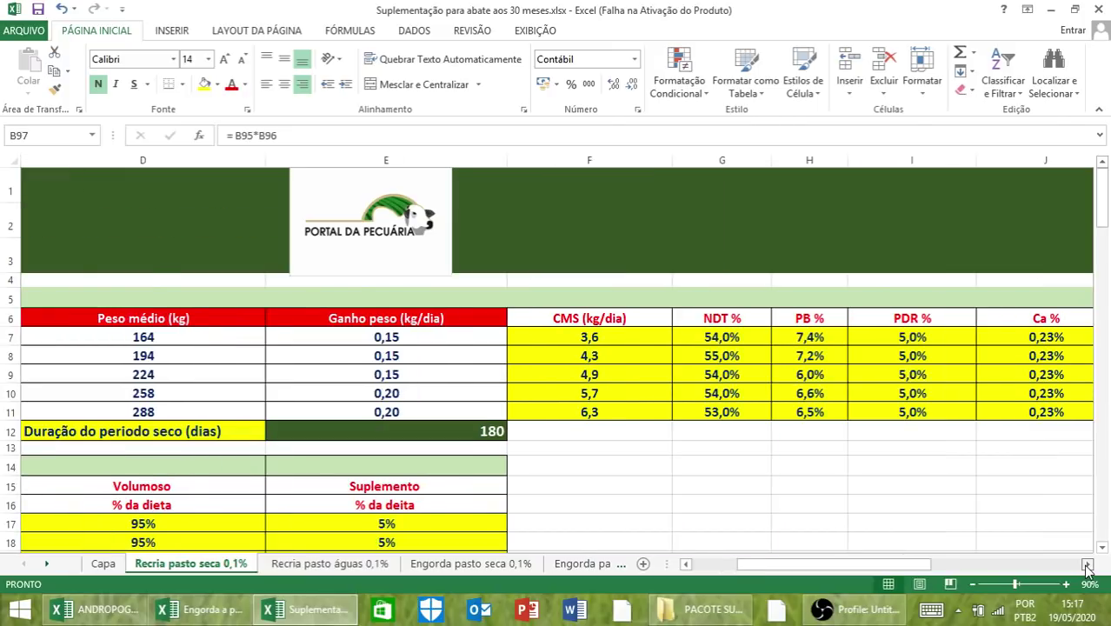
{"action": "left_click", "coordinate": [1086, 564]}
{"action": "left_click", "coordinate": [1086, 564]}
{"action": "left_click", "coordinate": [1086, 564]}
{"action": "left_click", "coordinate": [1087, 564]}
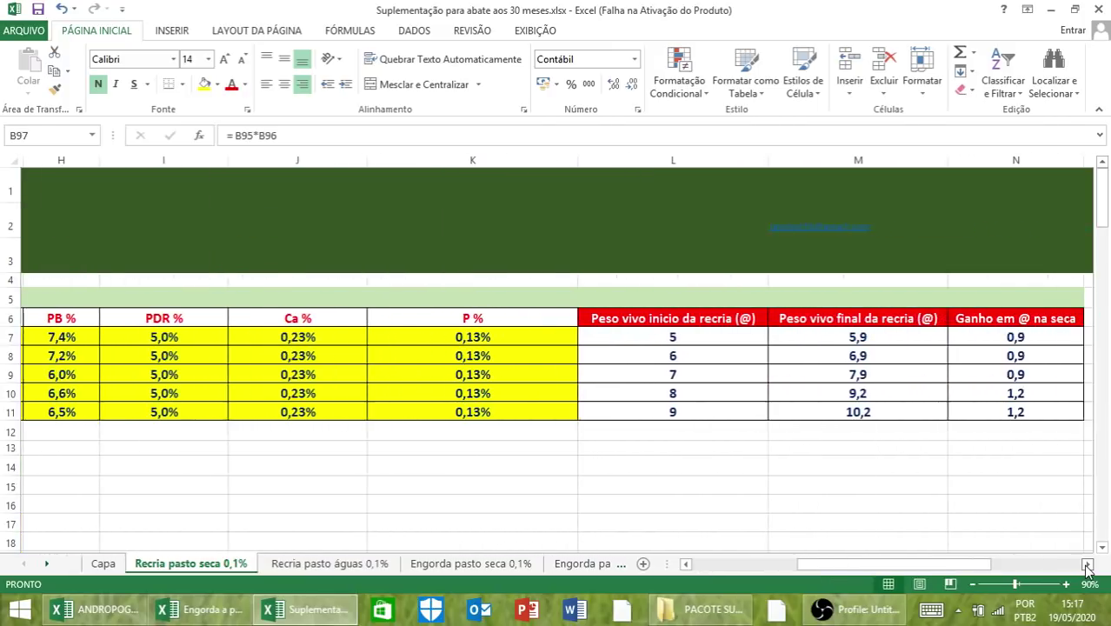
{"action": "left_click", "coordinate": [1086, 564]}
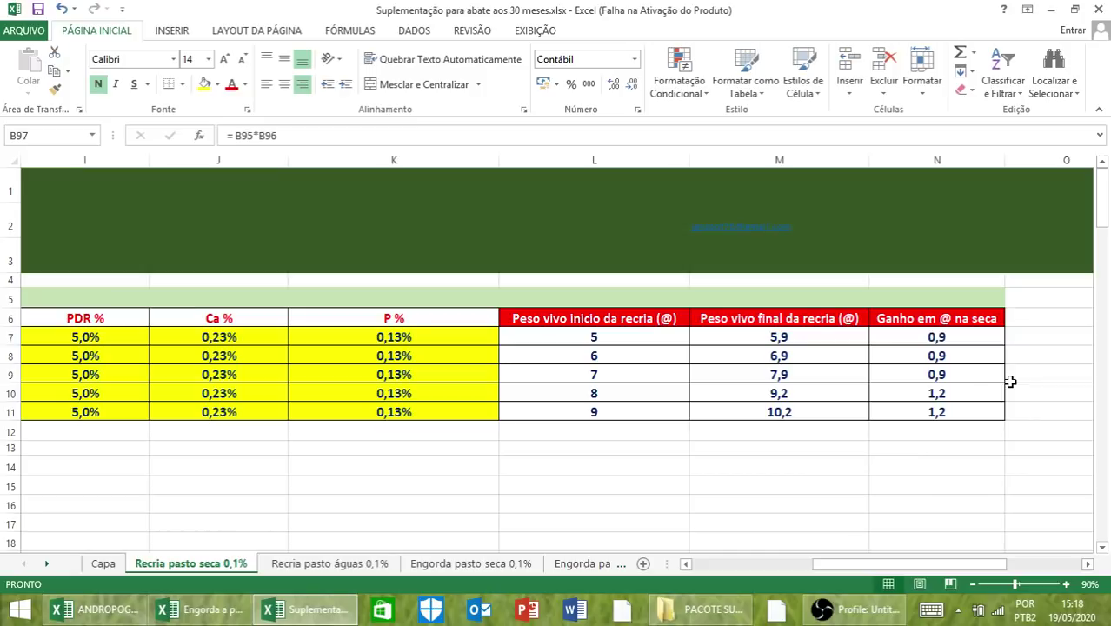
Step: Compare the final rearing weights on Recria pasto seca 0,1% with the starting weights on Recria pasto águas 0,1%
{"action": "left_click", "coordinate": [328, 564]}
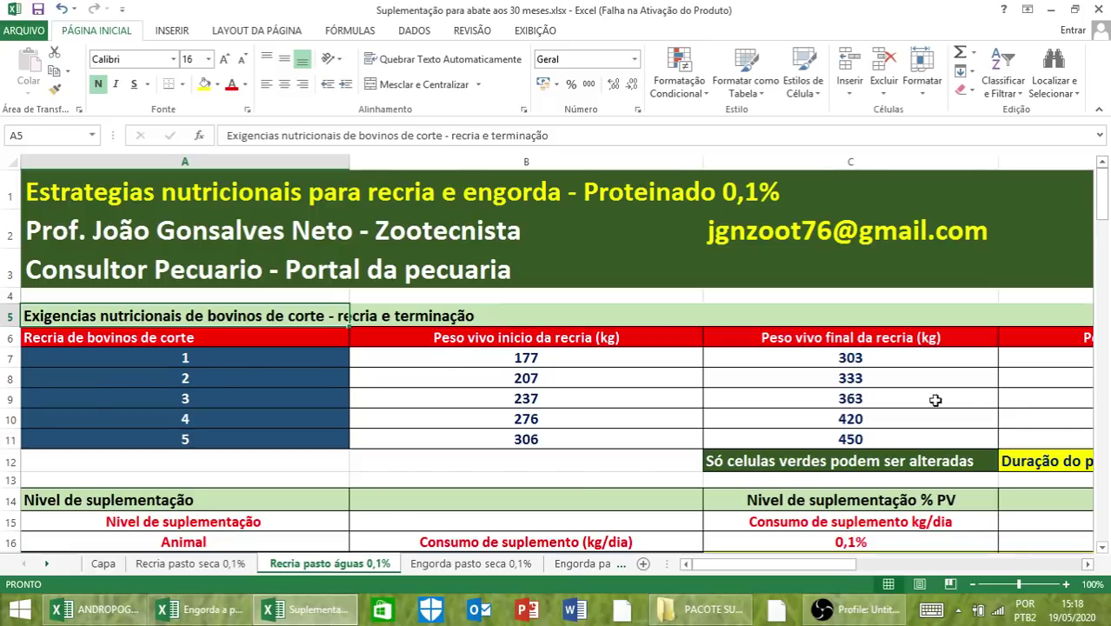
{"action": "left_click", "coordinate": [228, 563]}
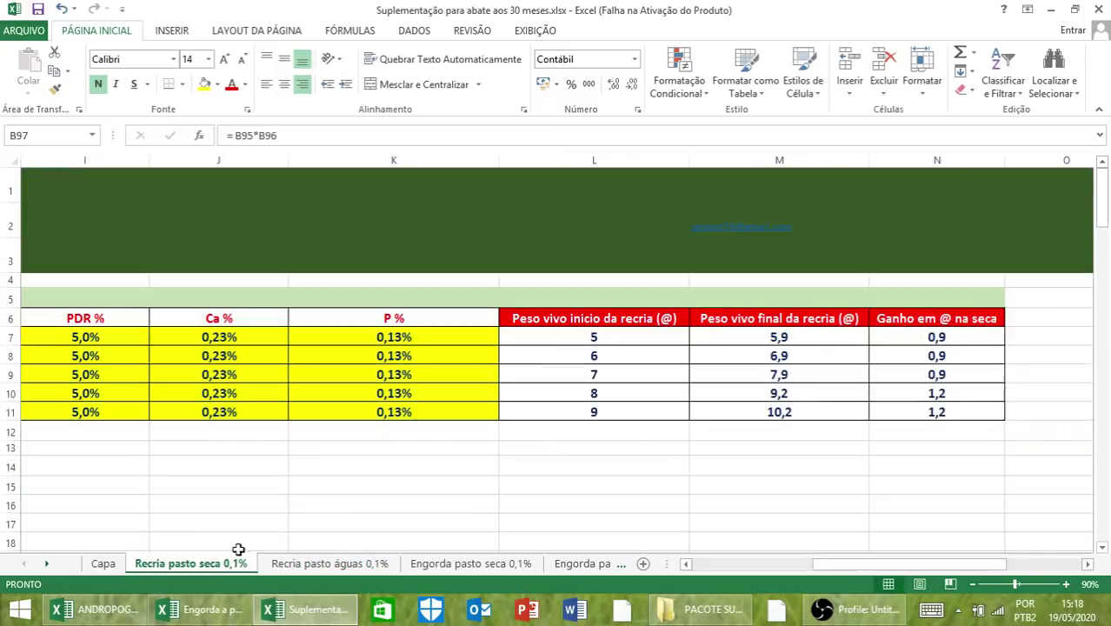
{"action": "left_click", "coordinate": [718, 564]}
{"action": "left_click", "coordinate": [719, 564]}
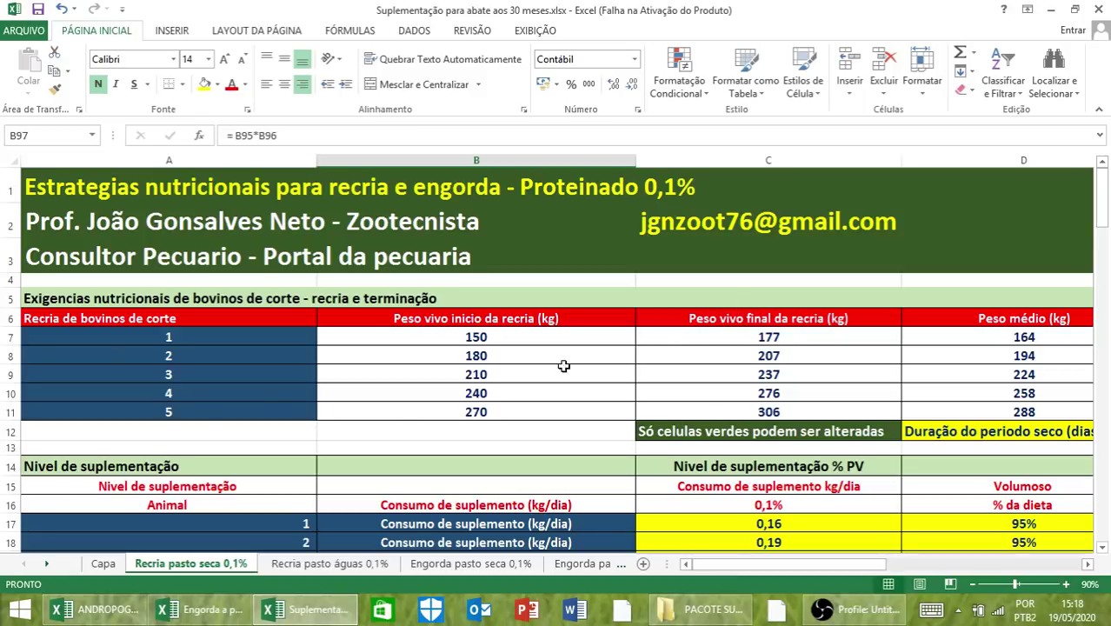
{"action": "left_click", "coordinate": [314, 564]}
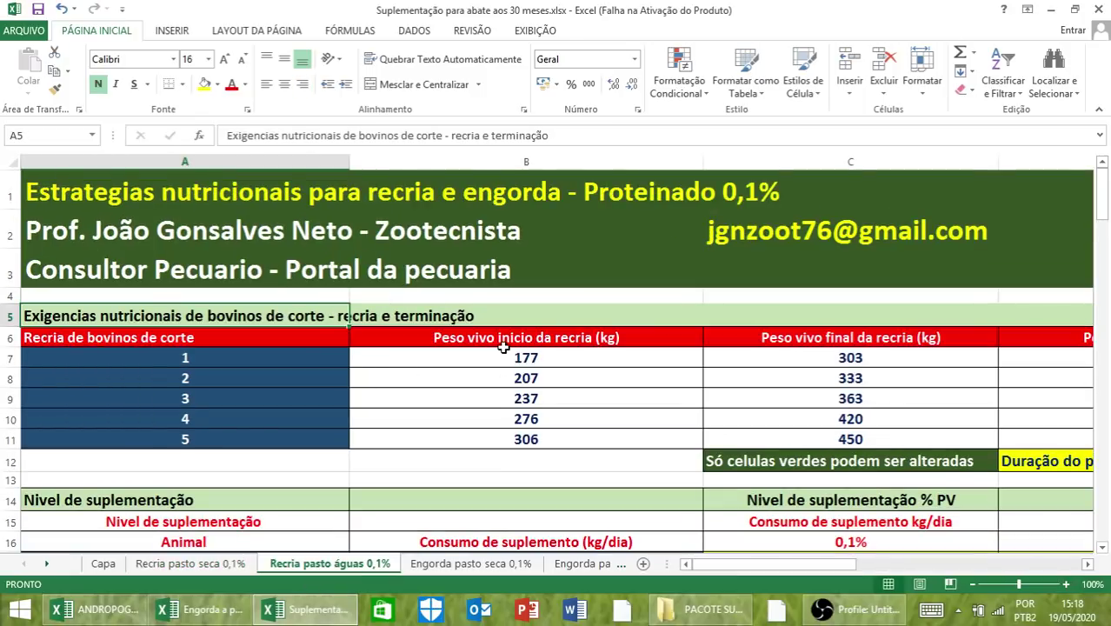
{"action": "left_click", "coordinate": [233, 564]}
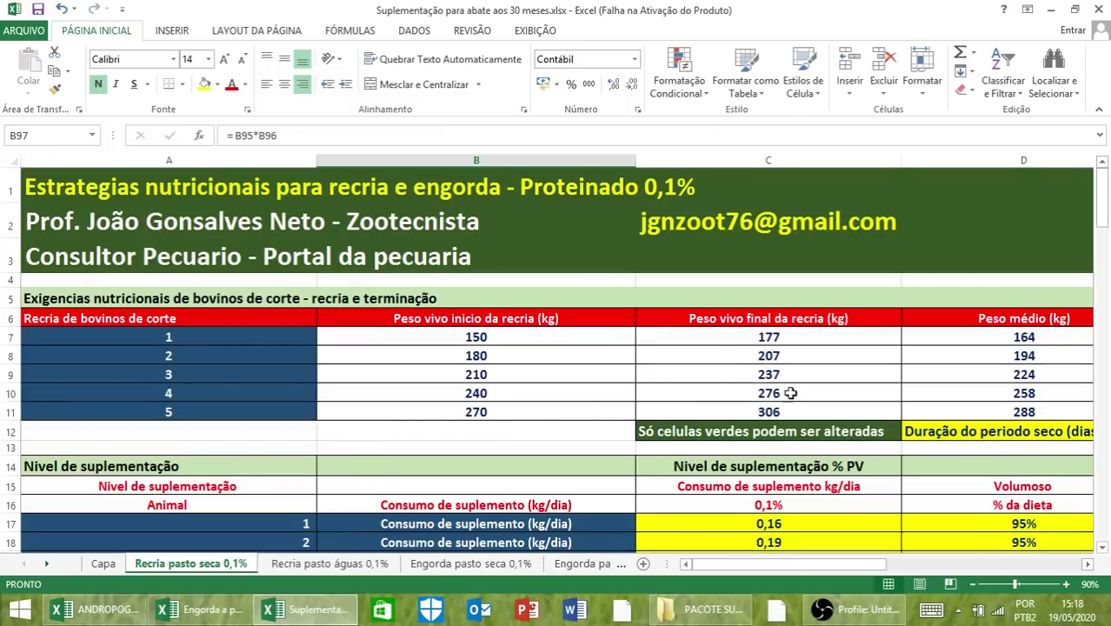
{"action": "left_click", "coordinate": [365, 565]}
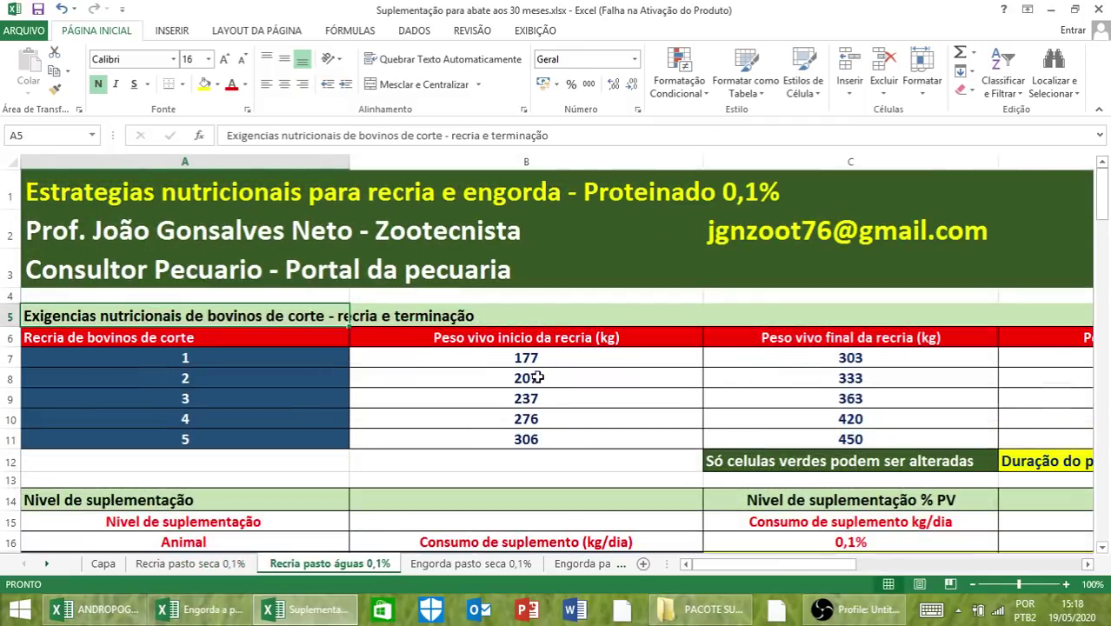
Step: Examine the rainy-season rearing table's daily gain, nutrient requirements and arroba gains for águas, seca and the whole rearing phase
{"action": "left_click", "coordinate": [1086, 565]}
{"action": "left_click", "coordinate": [1086, 565]}
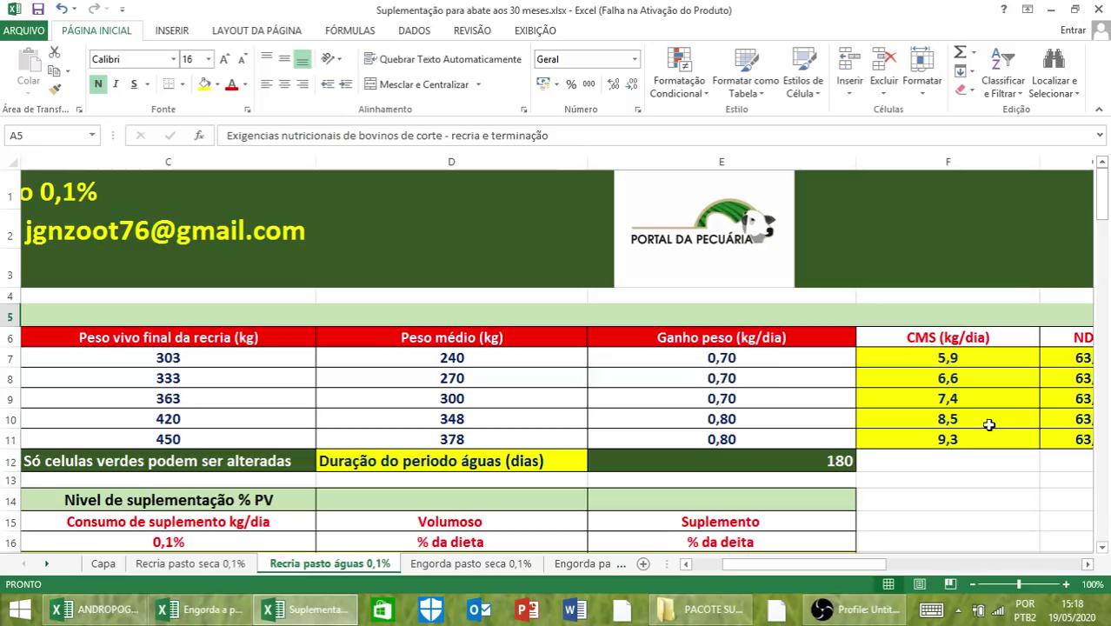
{"action": "left_click", "coordinate": [1087, 564]}
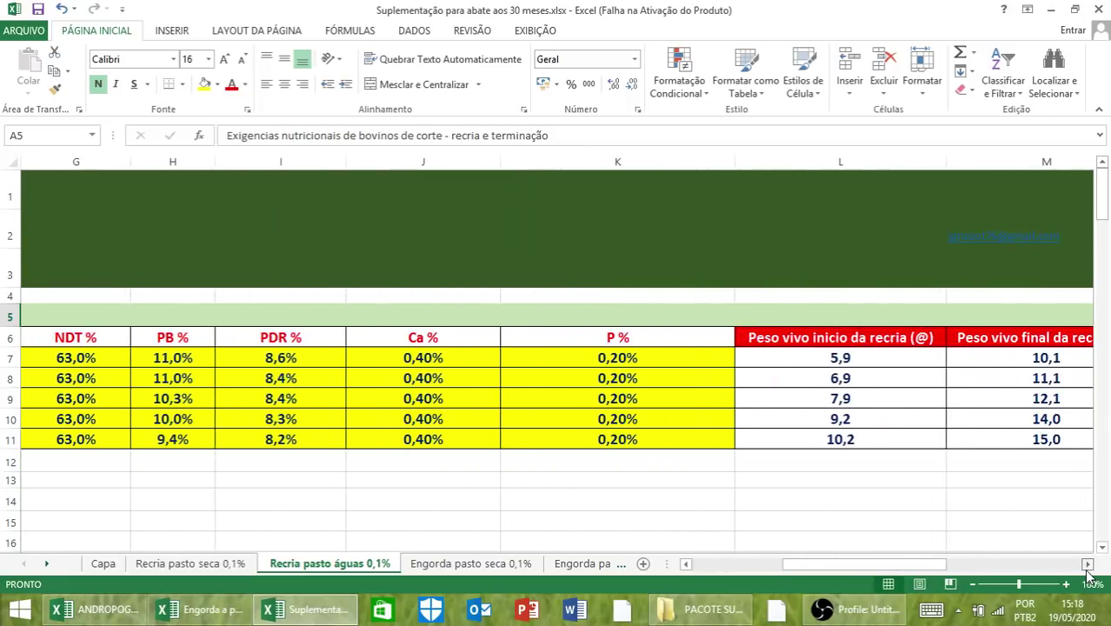
{"action": "left_click", "coordinate": [1086, 564]}
{"action": "left_click", "coordinate": [1086, 564]}
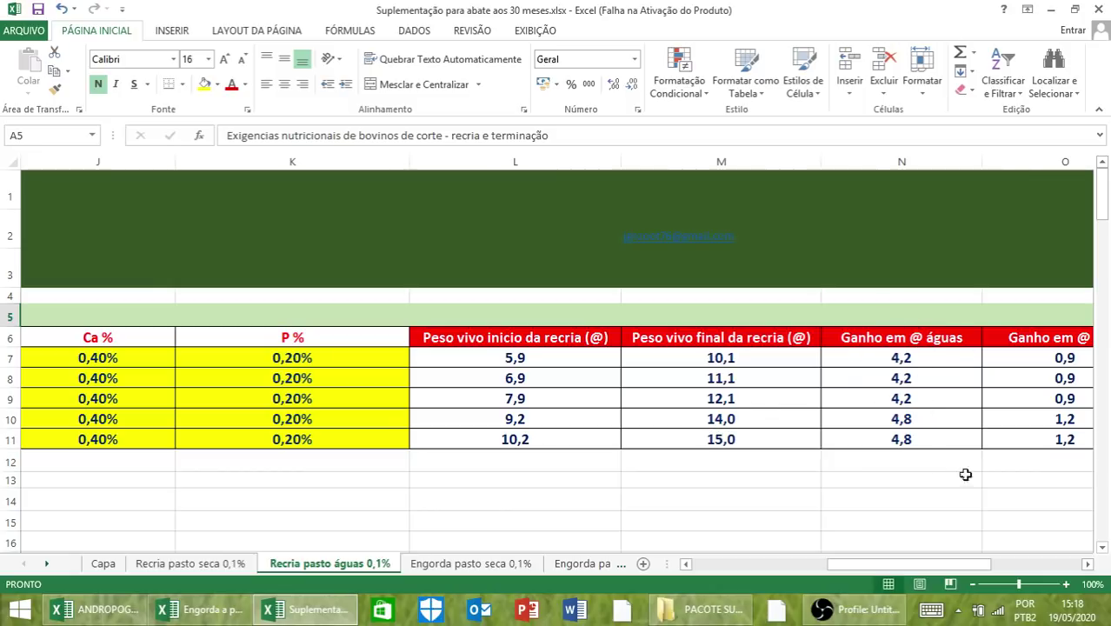
{"action": "left_click", "coordinate": [1087, 564]}
{"action": "left_click", "coordinate": [1088, 564]}
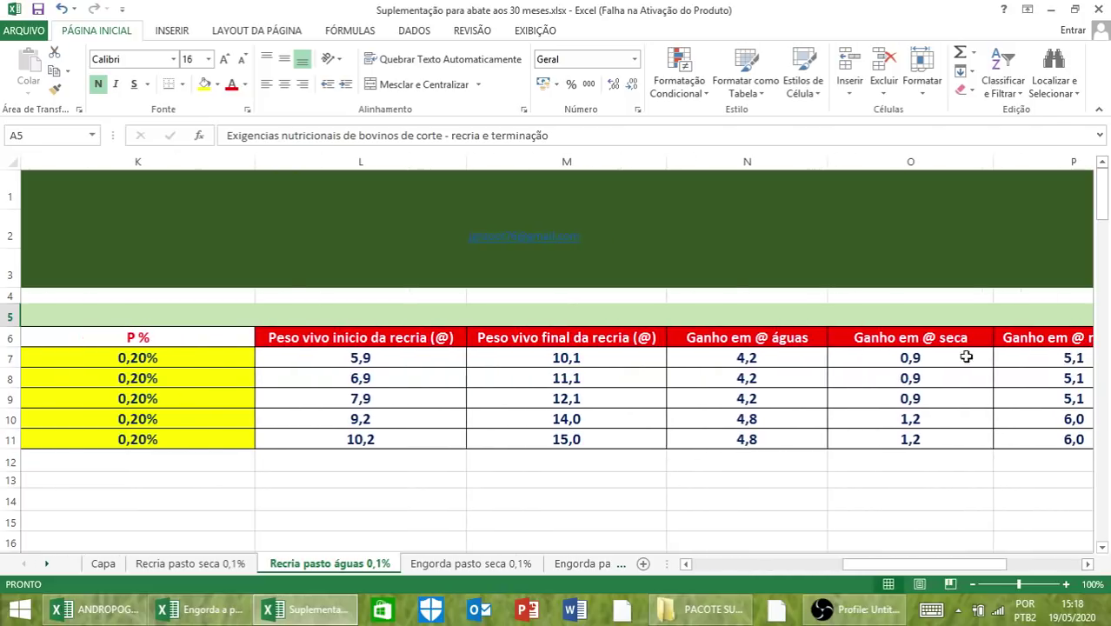
{"action": "left_click", "coordinate": [1087, 564]}
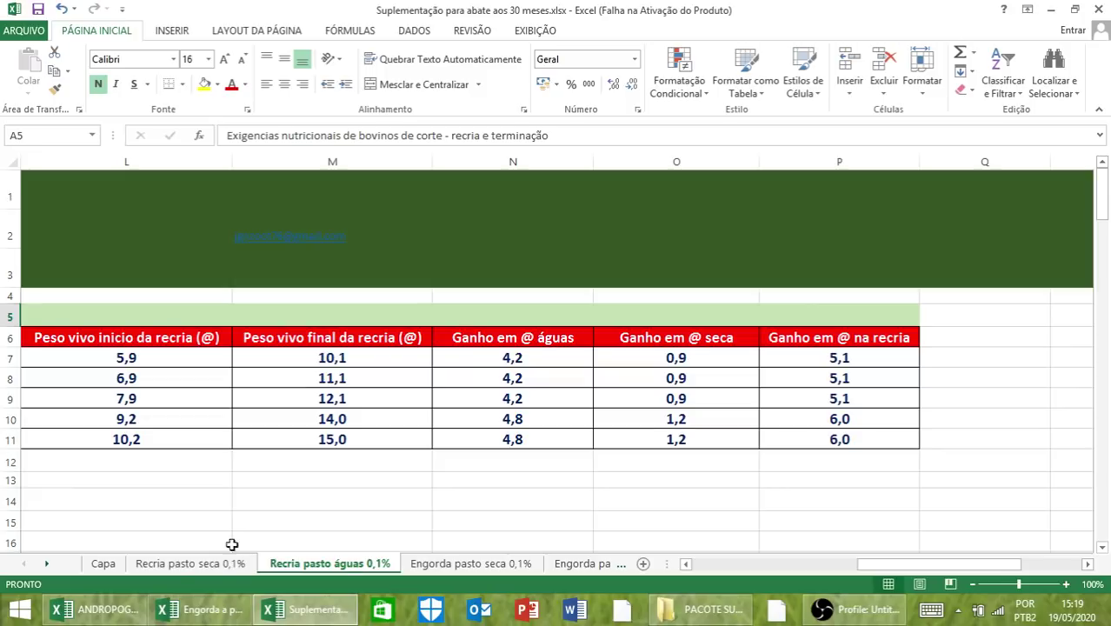
Step: Compare the rearing weights across the Recria sheets with the starting weights on Engorda pasto seca 0,1%
{"action": "left_click", "coordinate": [176, 564]}
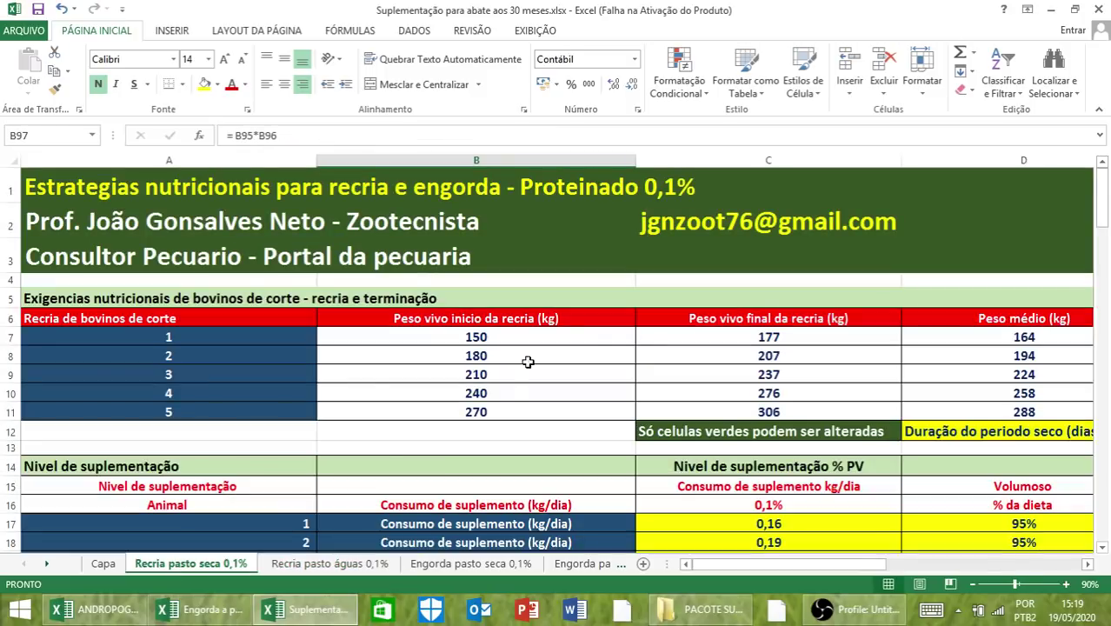
{"action": "left_click", "coordinate": [350, 566]}
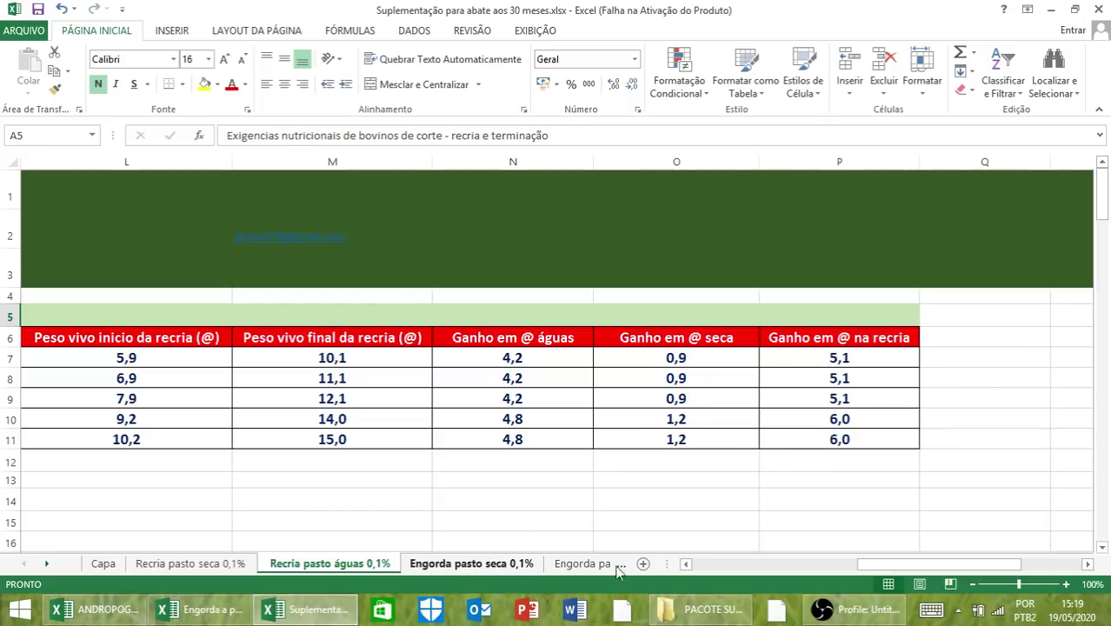
{"action": "left_click", "coordinate": [511, 564]}
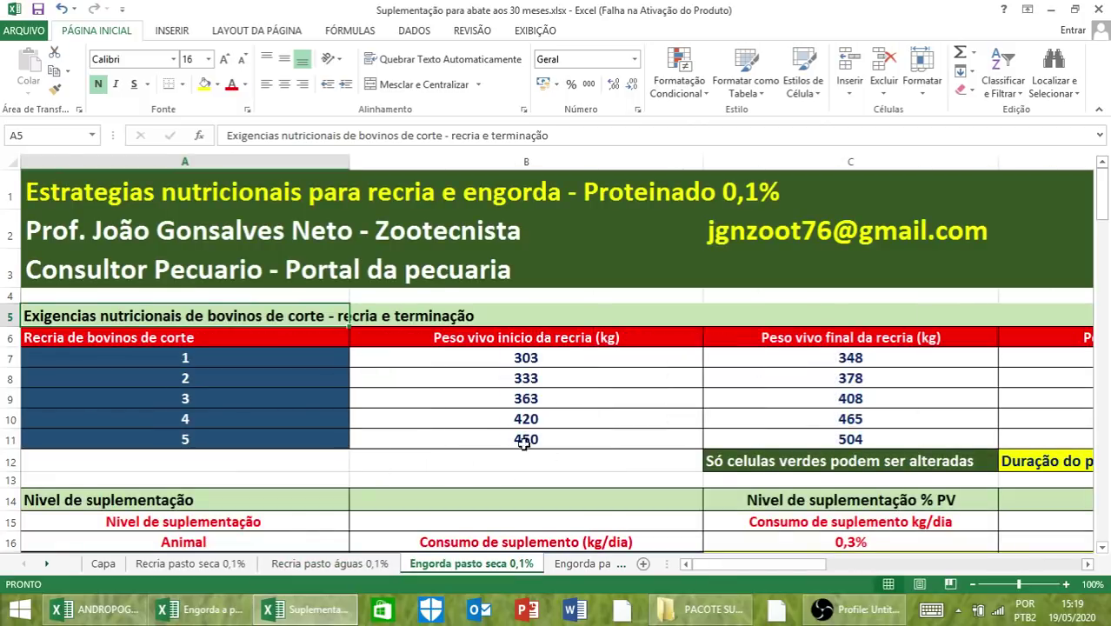
{"action": "left_click", "coordinate": [321, 563]}
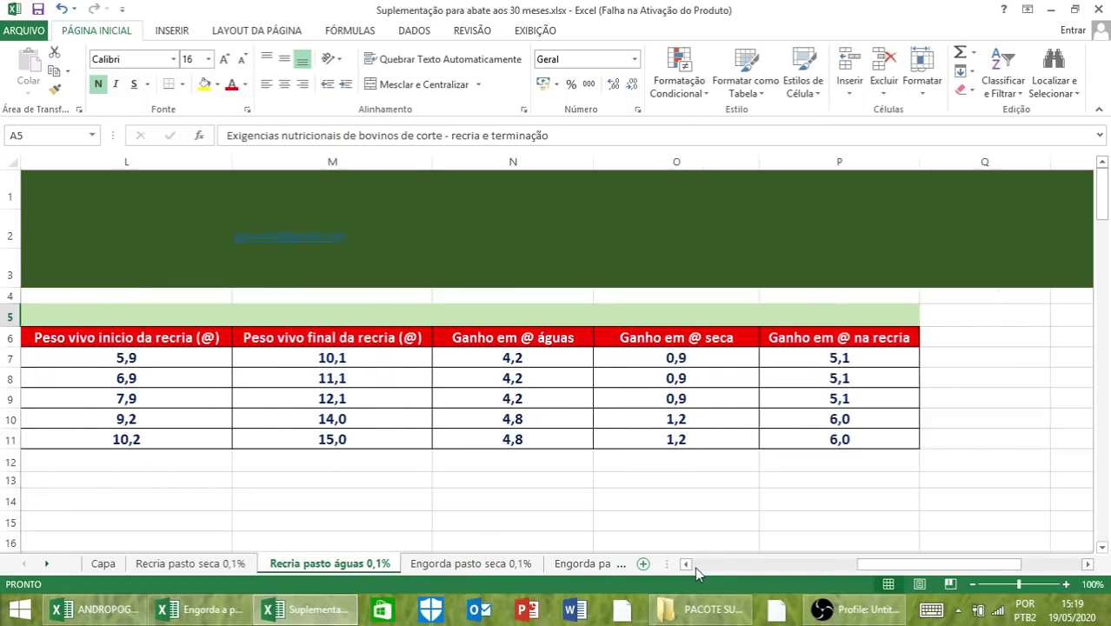
{"action": "left_click", "coordinate": [695, 566]}
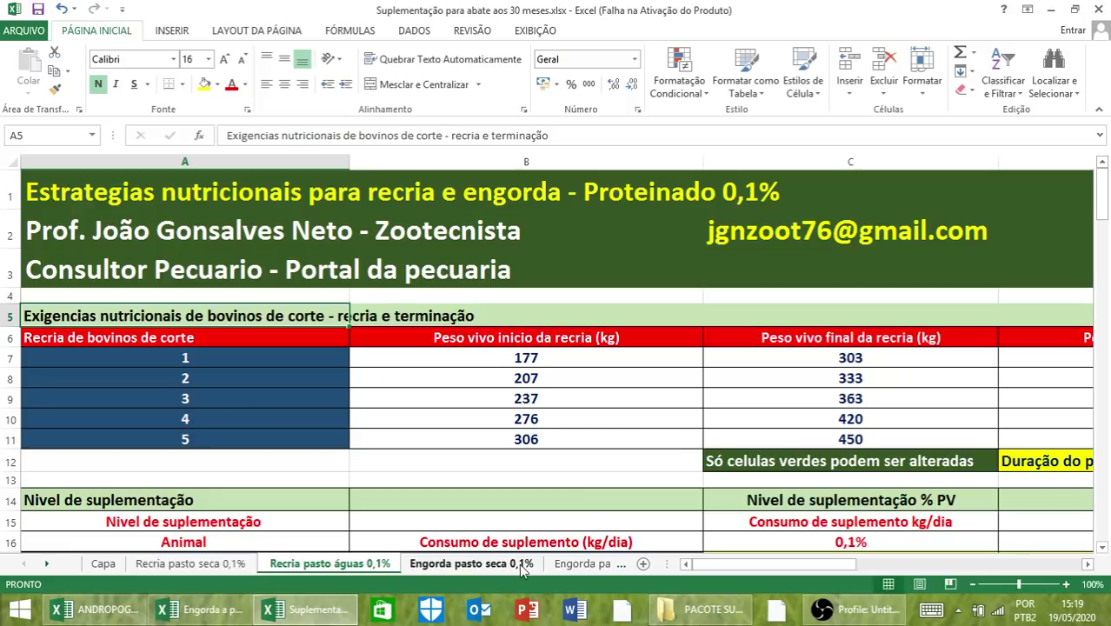
{"action": "left_click", "coordinate": [470, 563]}
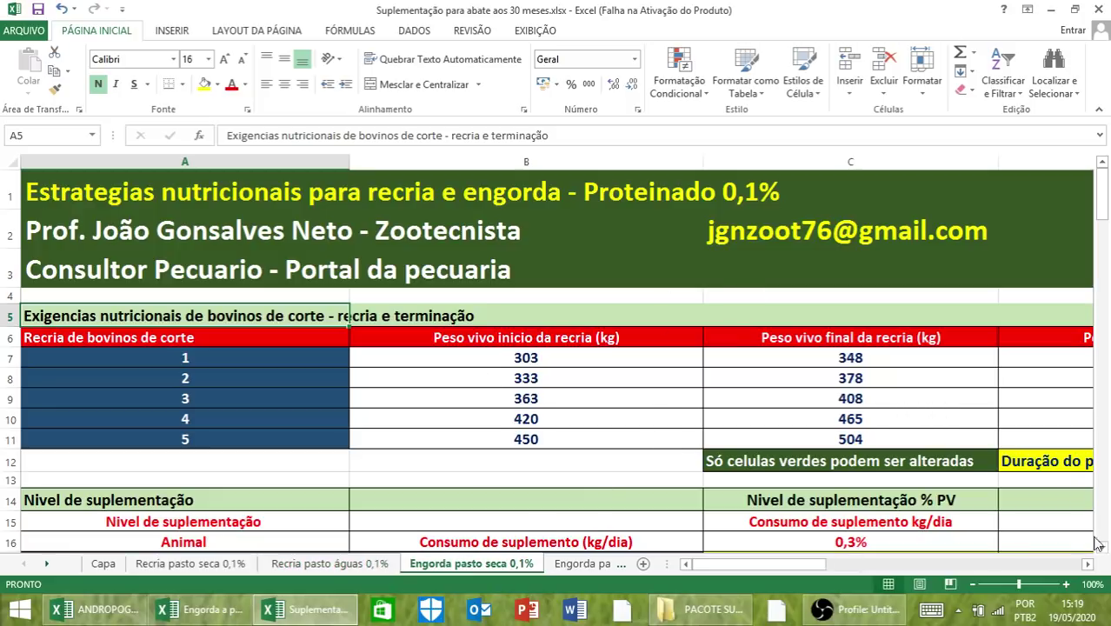
Step: Copy animal 3's nutritional requirements from row 9, CMS through P %, and paste them as values into the total requirement row at C26
{"action": "left_click", "coordinate": [1087, 564]}
{"action": "left_click", "coordinate": [1087, 564]}
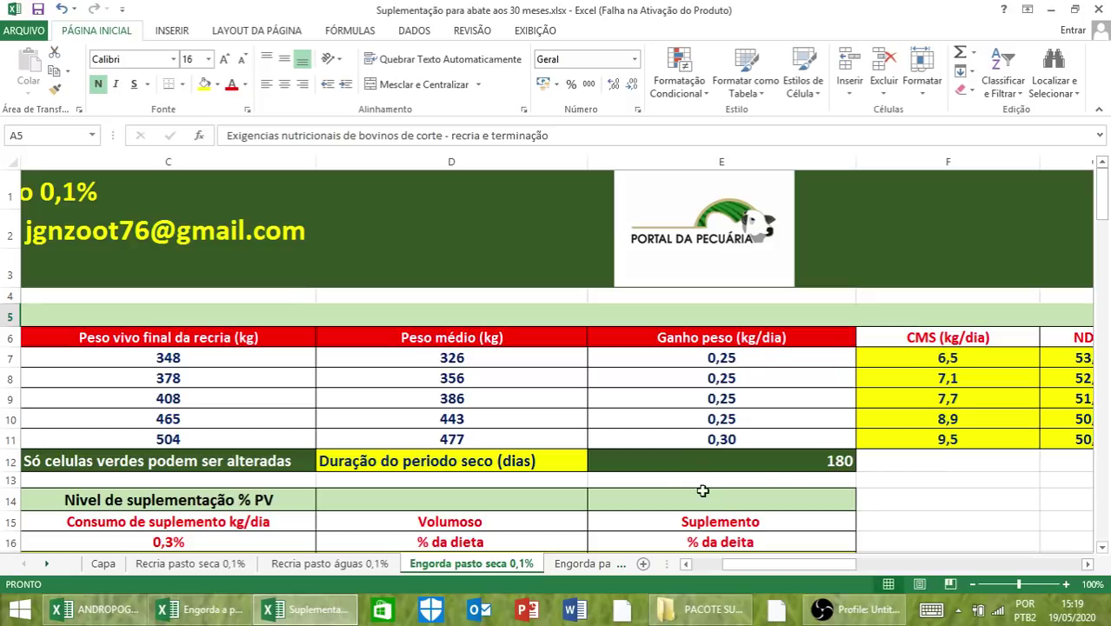
{"action": "left_click", "coordinate": [1087, 564]}
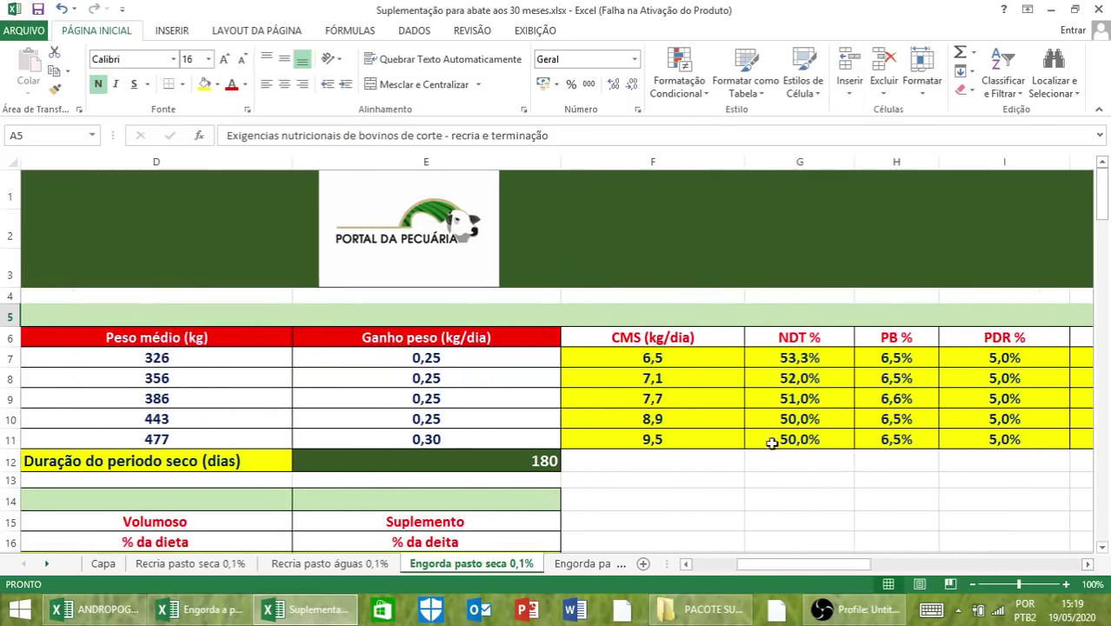
{"action": "left_click_drag", "start_coordinate": [650, 398], "coordinate": [742, 412]}
{"action": "right_click", "coordinate": [613, 405]}
{"action": "left_click", "coordinate": [650, 103]}
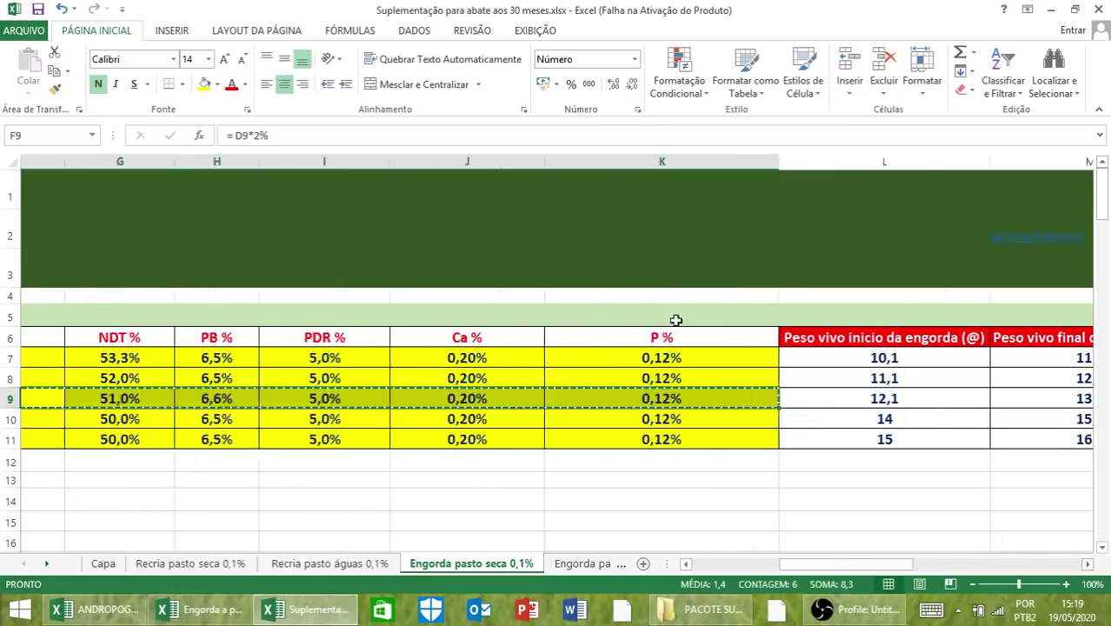
{"action": "scroll", "coordinate": [726, 519], "scroll_direction": "left", "scroll_amount": 2}
{"action": "left_click", "coordinate": [709, 561]}
{"action": "scroll", "coordinate": [707, 496], "scroll_direction": "down", "scroll_amount": 5}
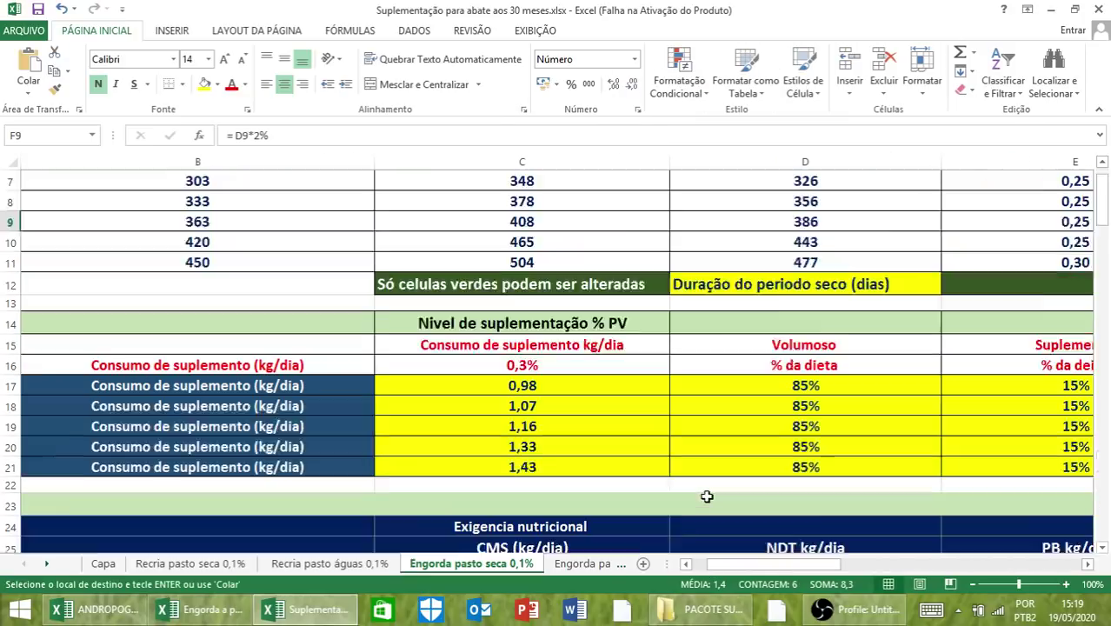
{"action": "right_click", "coordinate": [557, 385]}
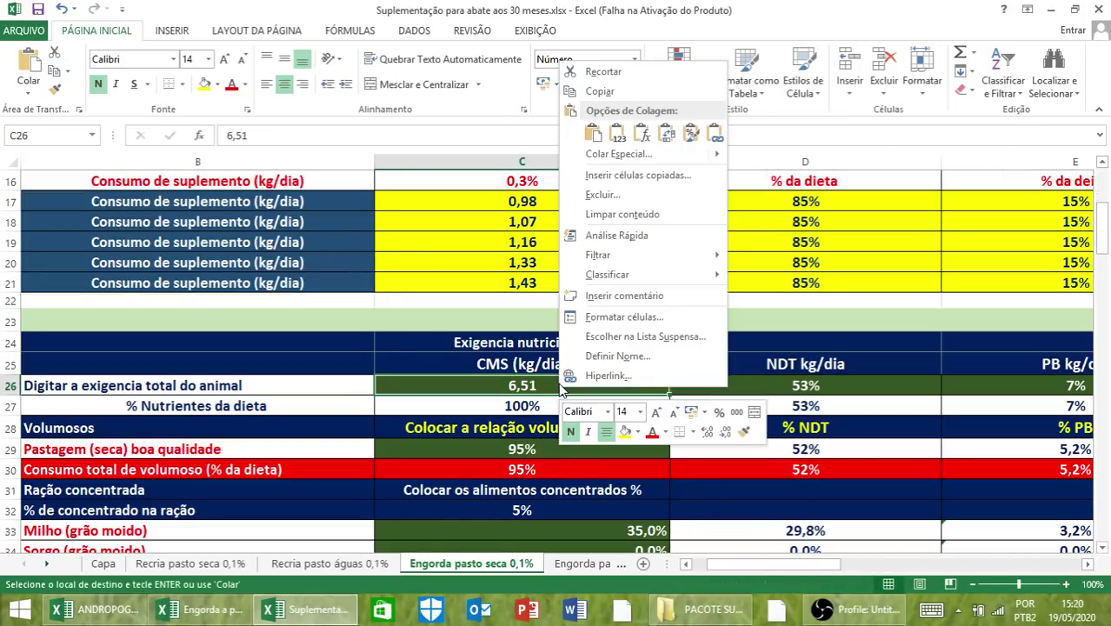
{"action": "mouse_move", "coordinate": [608, 154]}
{"action": "left_click", "coordinate": [740, 240]}
Step: Check animal 3's fattening diet balance against the NDT, PB and PDR requirements and save the workbook
{"action": "scroll", "coordinate": [869, 411], "scroll_direction": "down", "scroll_amount": 8}
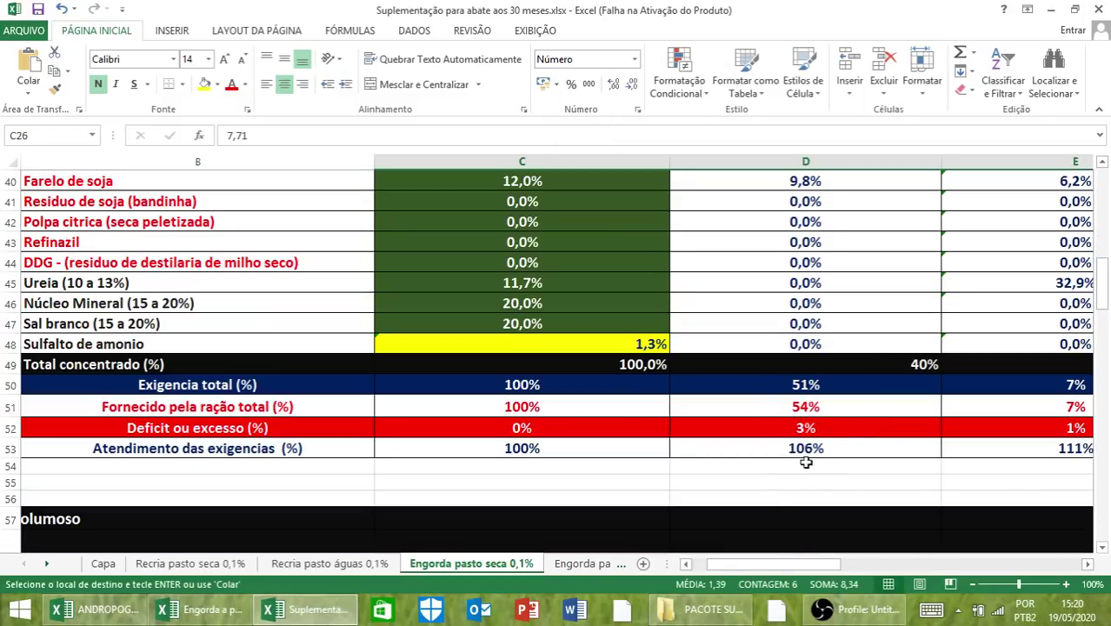
{"action": "left_click", "coordinate": [1086, 564]}
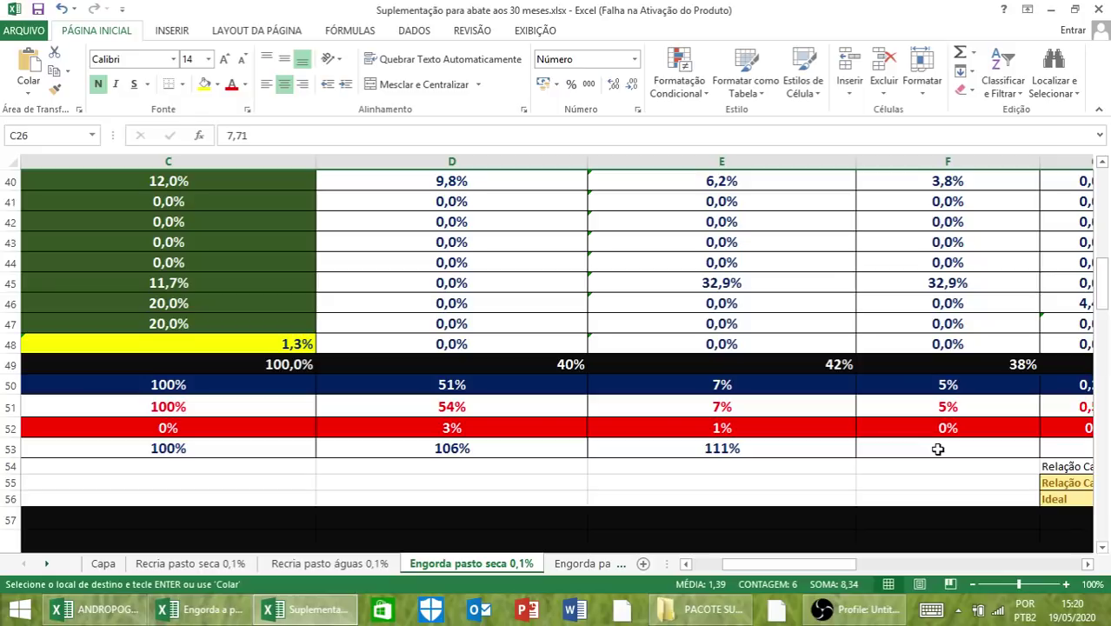
{"action": "scroll", "coordinate": [938, 434], "scroll_direction": "up", "scroll_amount": 13}
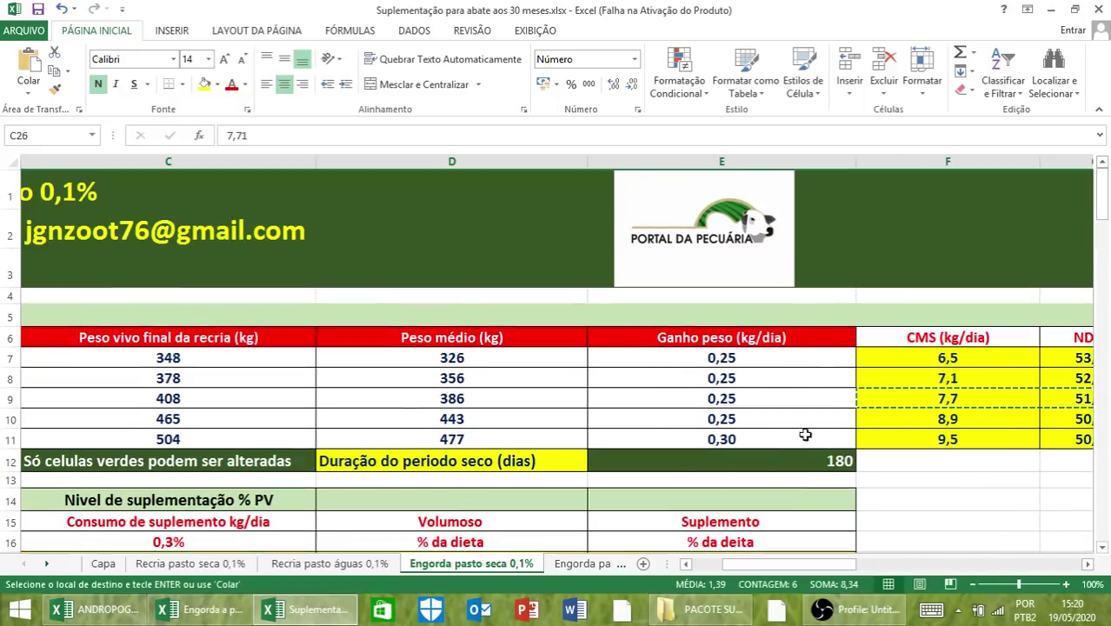
{"action": "key", "text": "ctrl+s"}
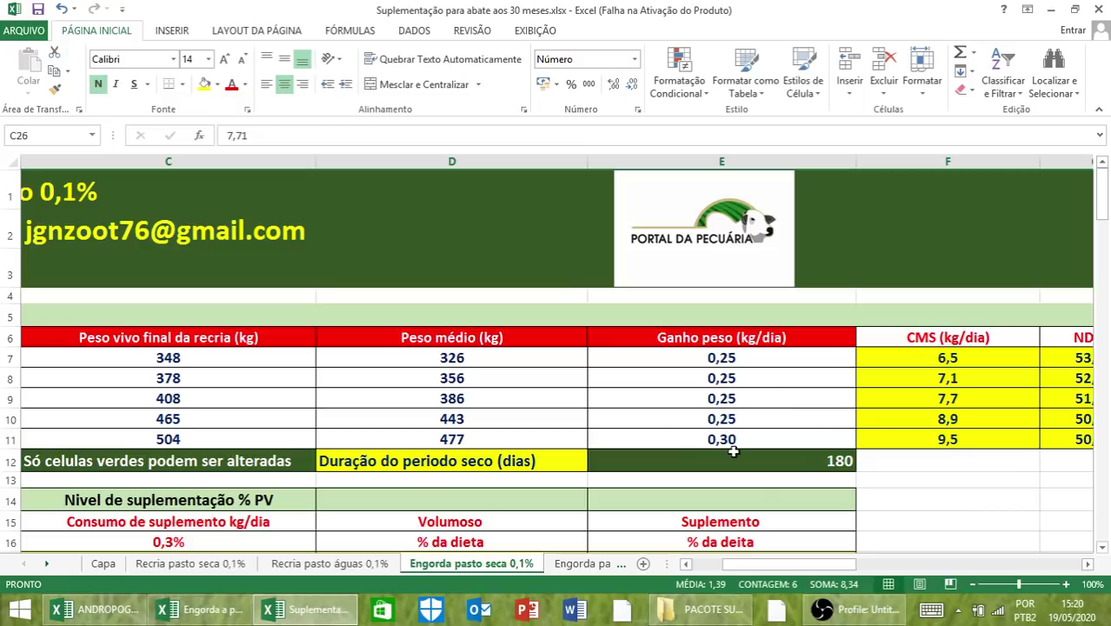
Step: Examine the starting and final arroba weights and the arroba gain columns on Engorda pasto seca 0,1%
{"action": "left_click", "coordinate": [1060, 567]}
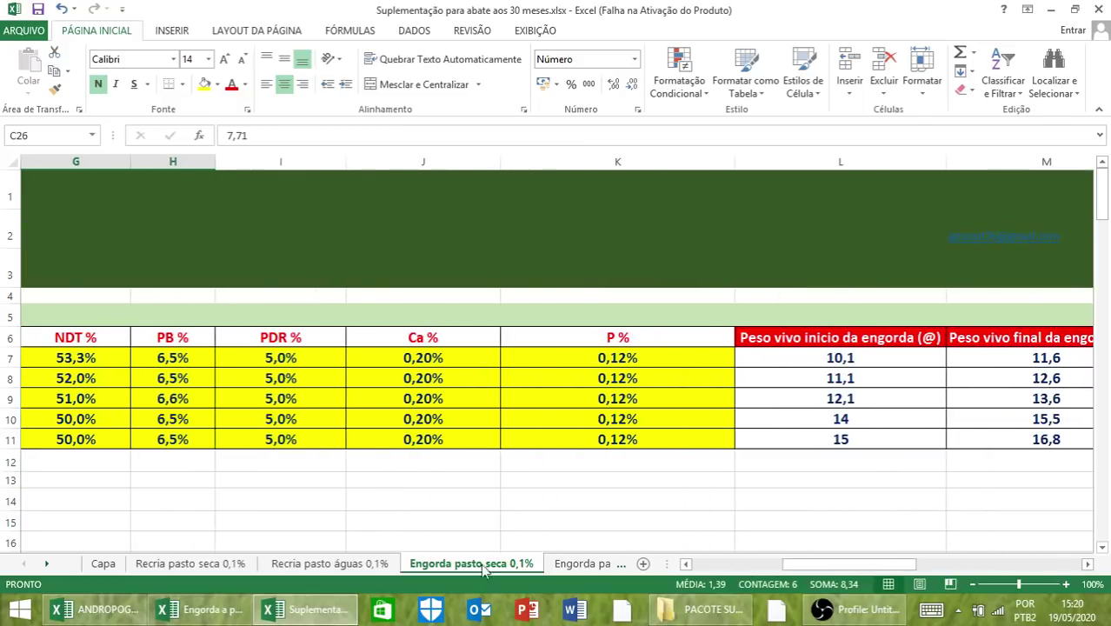
{"action": "left_click", "coordinate": [1087, 564]}
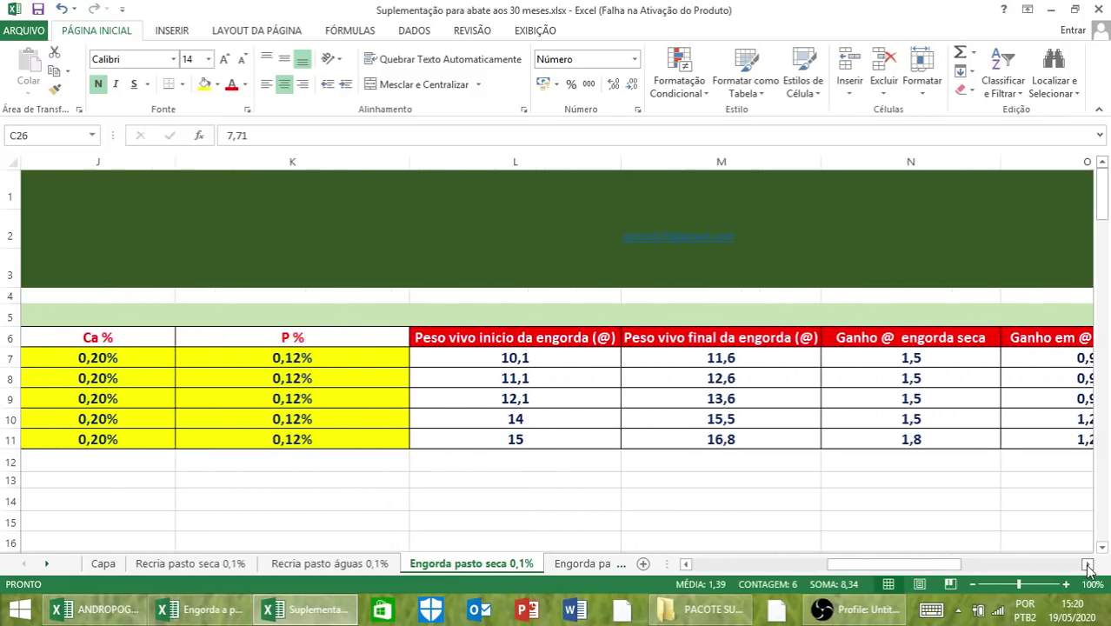
{"action": "left_click", "coordinate": [1087, 564]}
{"action": "left_click", "coordinate": [1087, 564]}
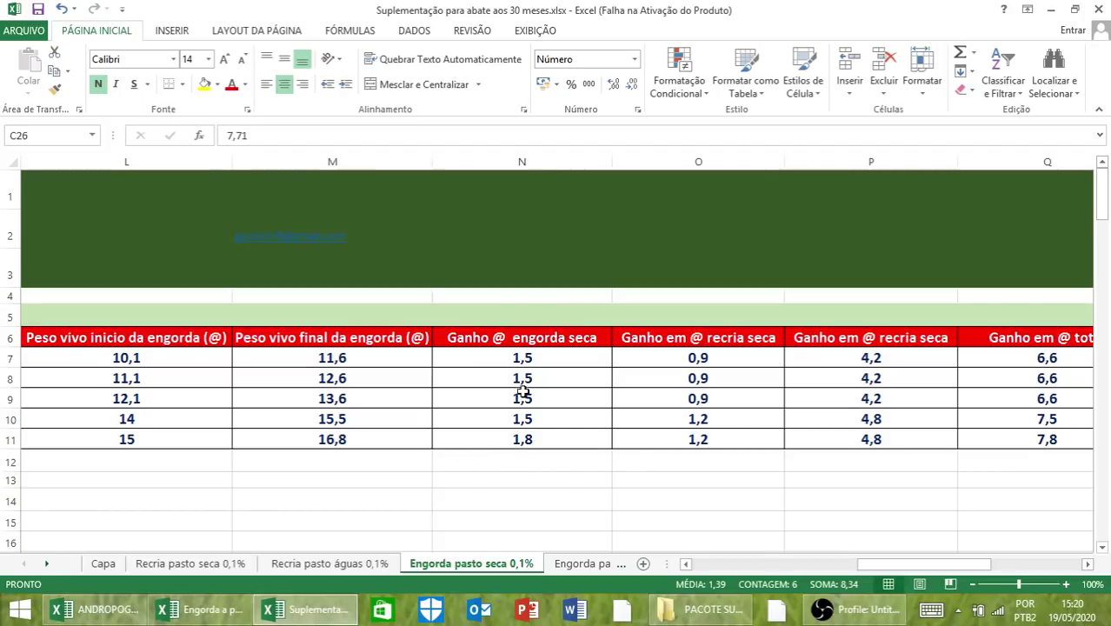
Step: Examine the Engorda pasto águas 0,1% table from nutrient requirements through arroba gains to slaughter age and slaughter weight
{"action": "left_click", "coordinate": [591, 565]}
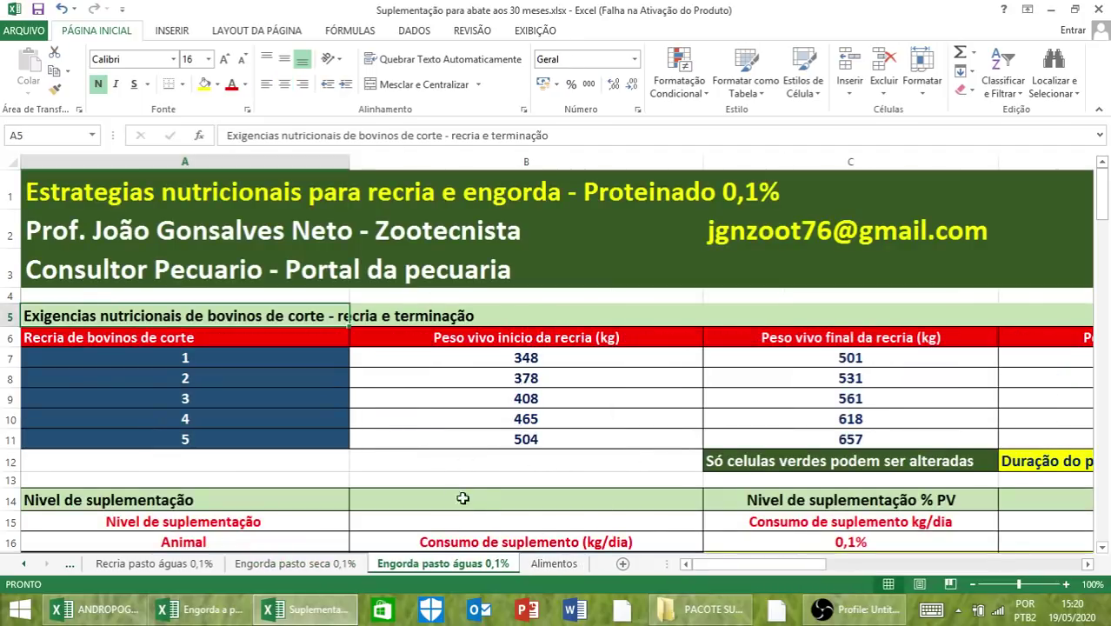
{"action": "left_click", "coordinate": [1022, 564]}
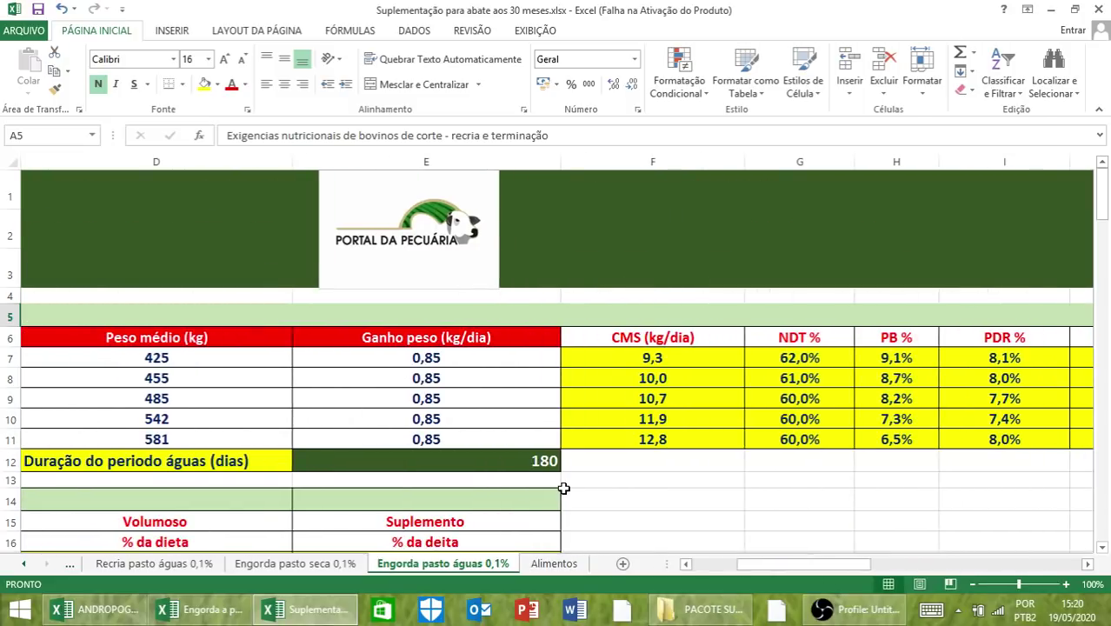
{"action": "left_click", "coordinate": [707, 566]}
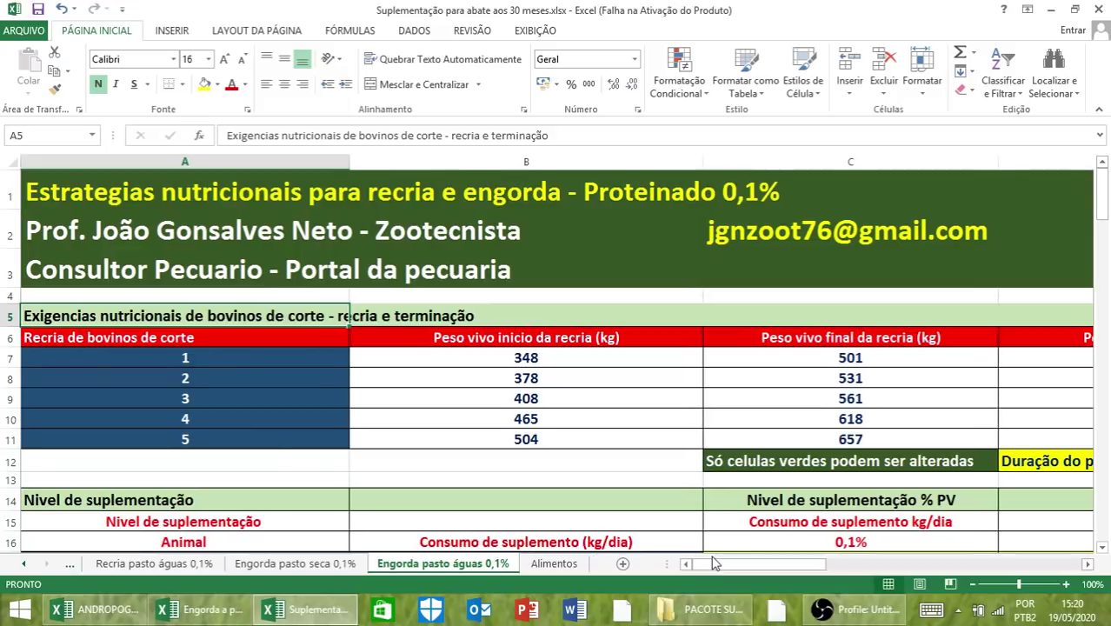
{"action": "left_click", "coordinate": [1019, 565]}
{"action": "left_click", "coordinate": [1021, 568]}
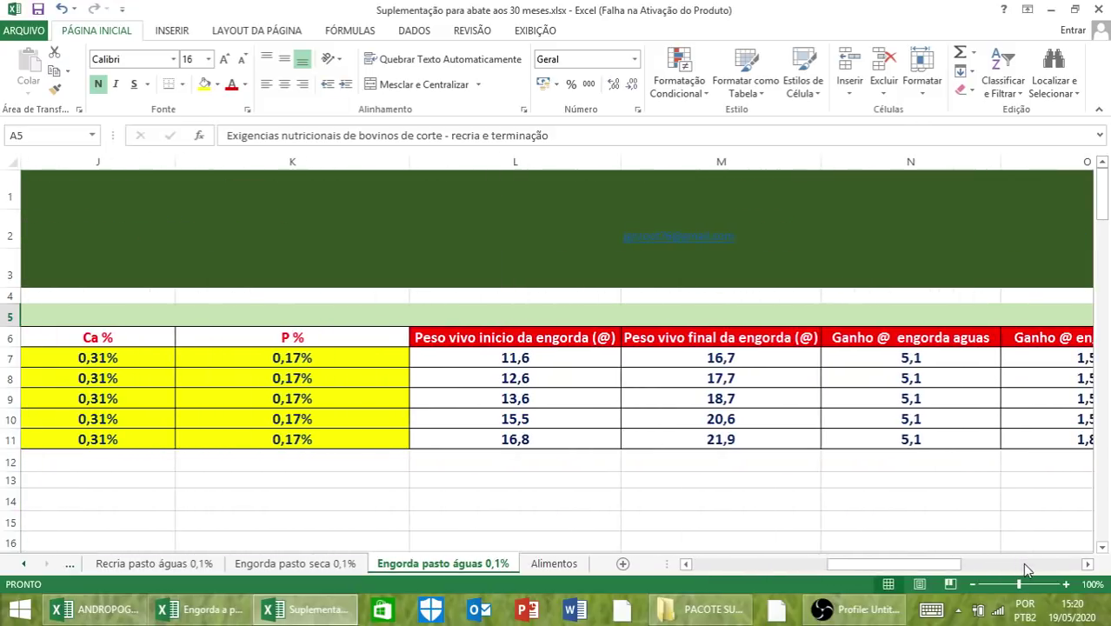
{"action": "left_click", "coordinate": [1086, 564]}
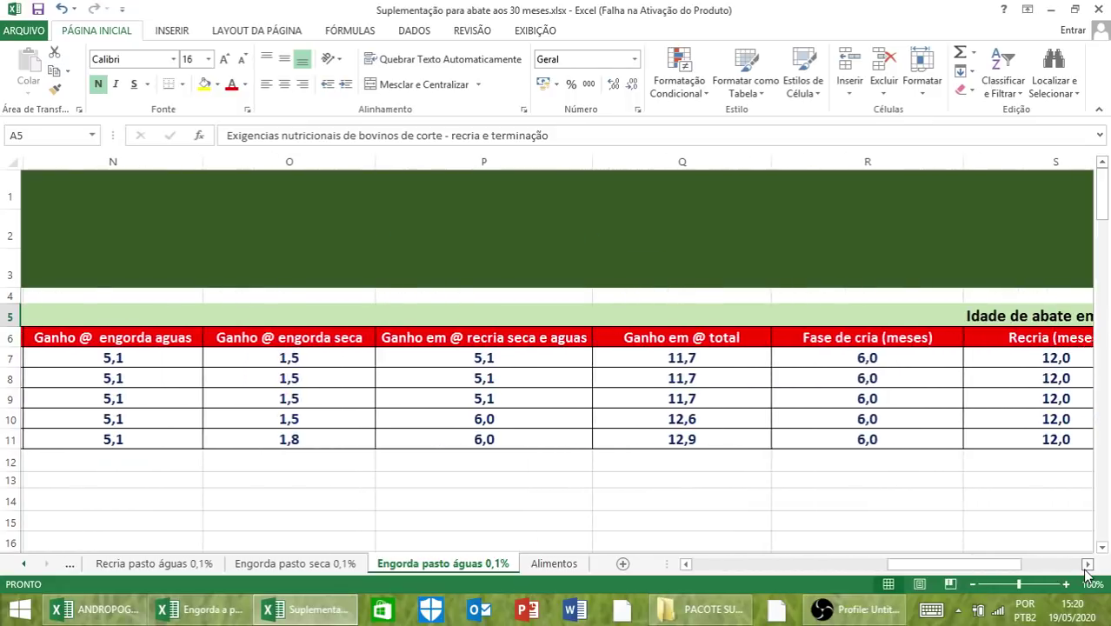
{"action": "left_click", "coordinate": [1087, 564]}
{"action": "left_click", "coordinate": [1086, 564]}
{"action": "left_click", "coordinate": [1087, 564]}
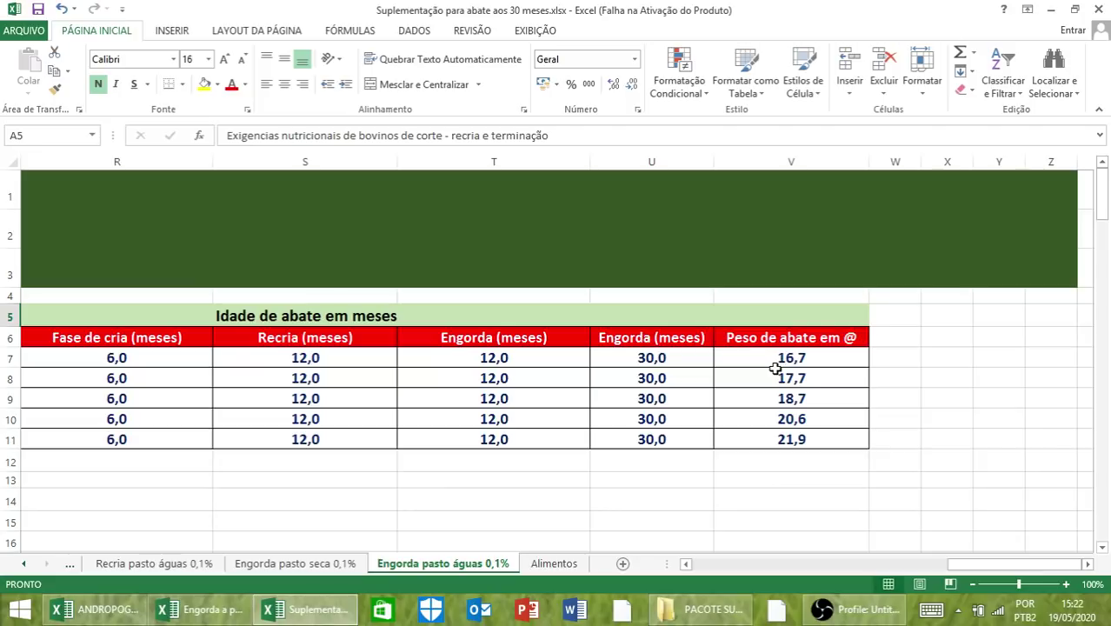
Step: Review the concentrate ingredient percentages and the requirement balance rows on Engorda pasto águas 0,1%
{"action": "left_click", "coordinate": [702, 565]}
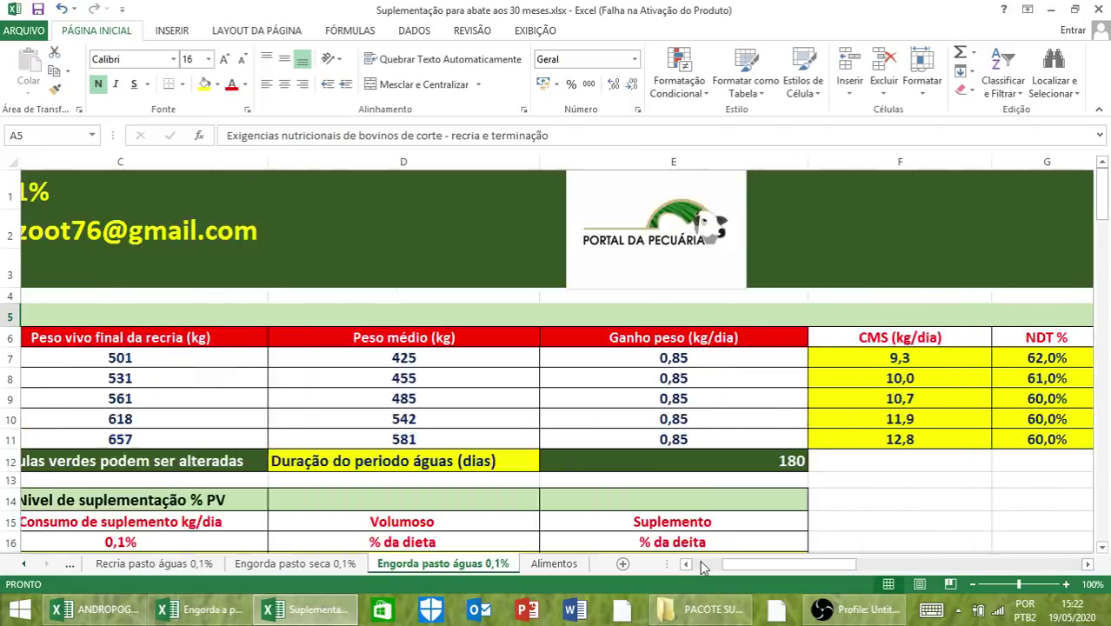
{"action": "scroll", "coordinate": [671, 519], "scroll_direction": "down", "scroll_amount": 10}
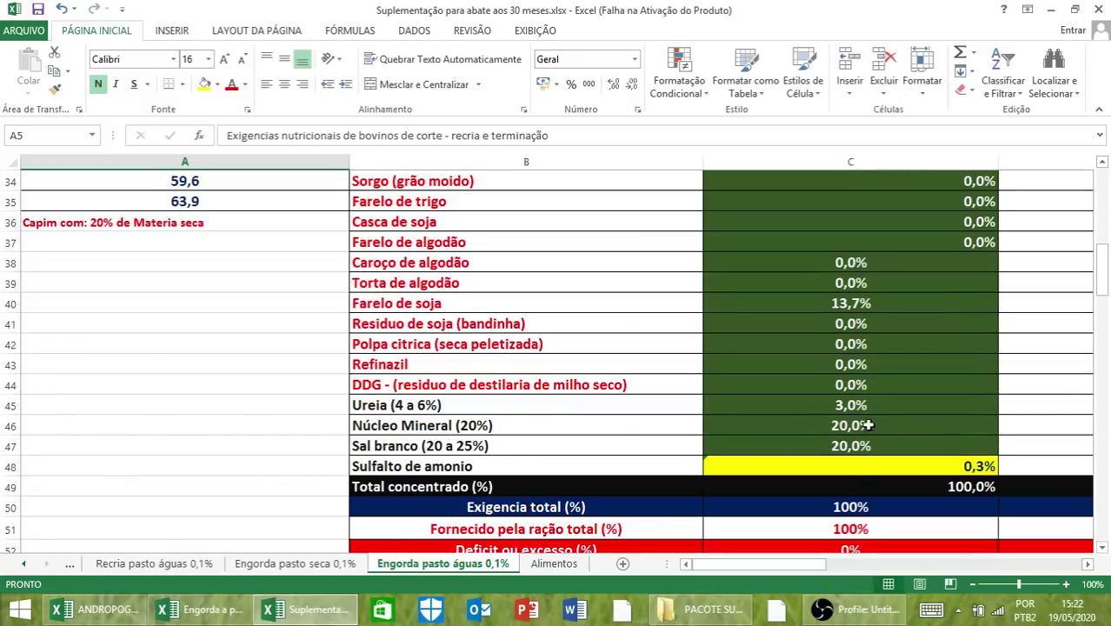
{"action": "scroll", "coordinate": [732, 414], "scroll_direction": "up", "scroll_amount": 1}
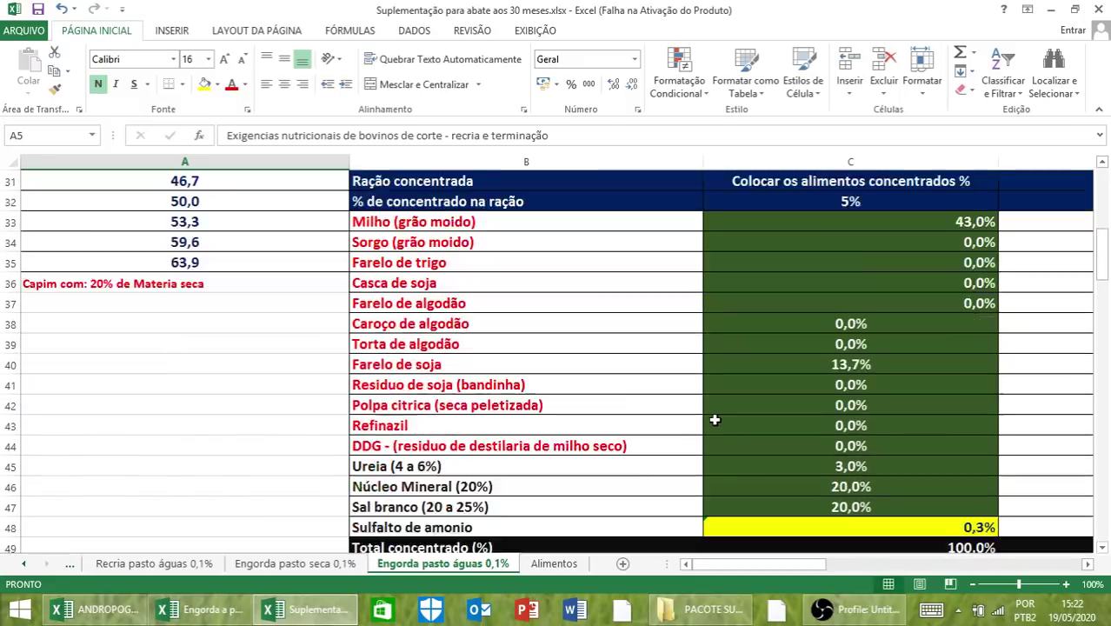
{"action": "scroll", "coordinate": [787, 478], "scroll_direction": "down", "scroll_amount": 4}
{"action": "scroll", "coordinate": [787, 478], "scroll_direction": "up", "scroll_amount": 2}
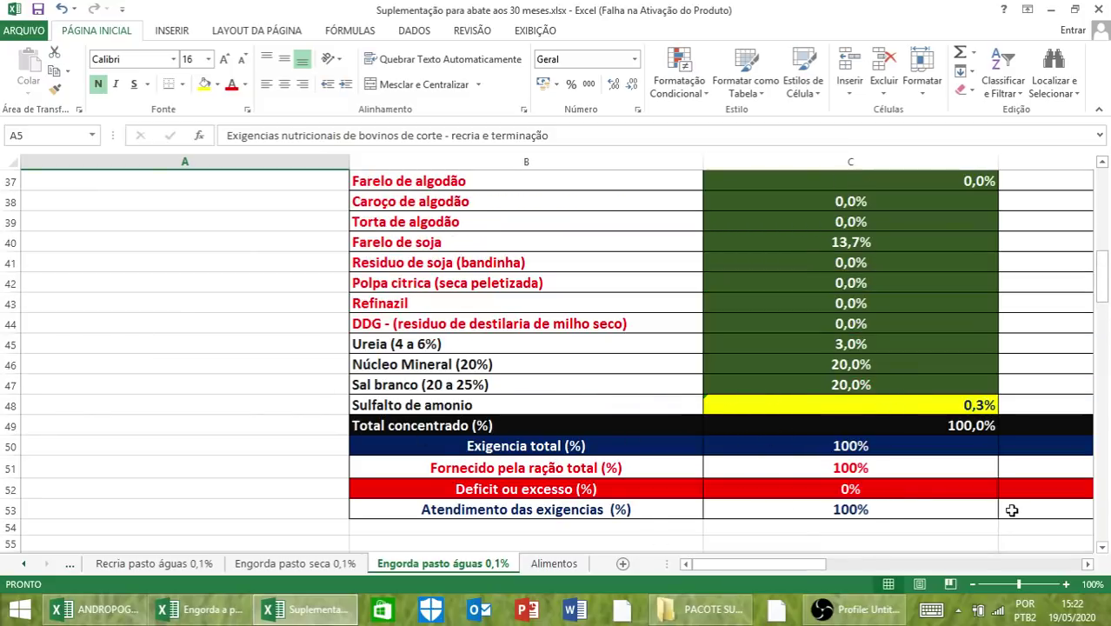
Step: Examine the final report's costs, margins, ingredient percentages and supplement guarantee levels on Engorda pasto águas 0,1%
{"action": "scroll", "coordinate": [884, 476], "scroll_direction": "down", "scroll_amount": 8}
{"action": "scroll", "coordinate": [798, 446], "scroll_direction": "down", "scroll_amount": 5}
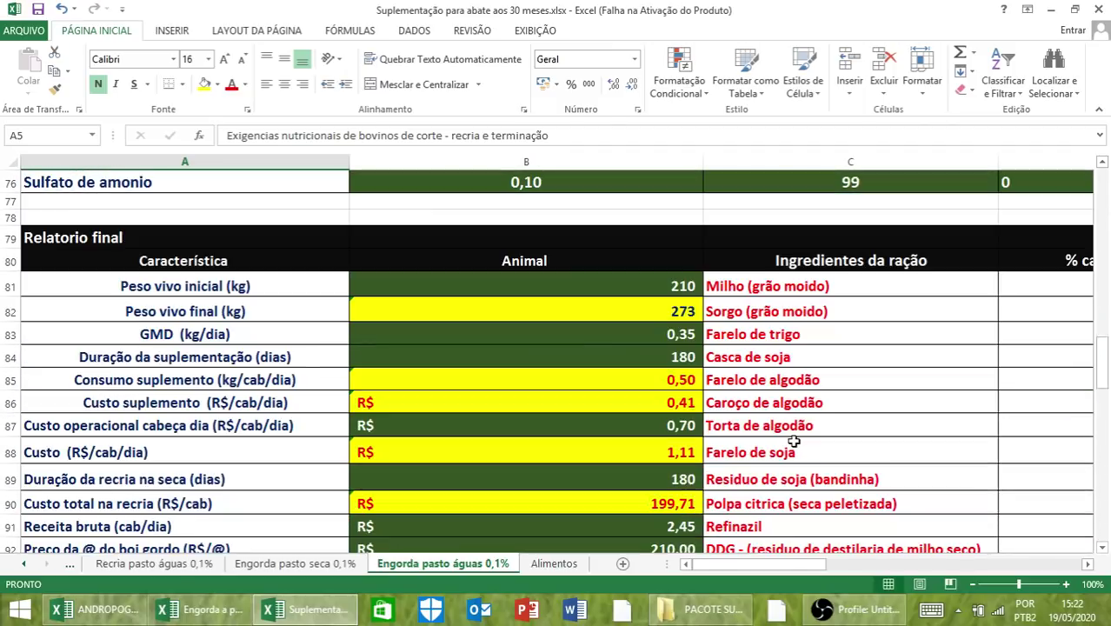
{"action": "scroll", "coordinate": [586, 386], "scroll_direction": "down", "scroll_amount": 2}
{"action": "scroll", "coordinate": [695, 365], "scroll_direction": "up", "scroll_amount": 2}
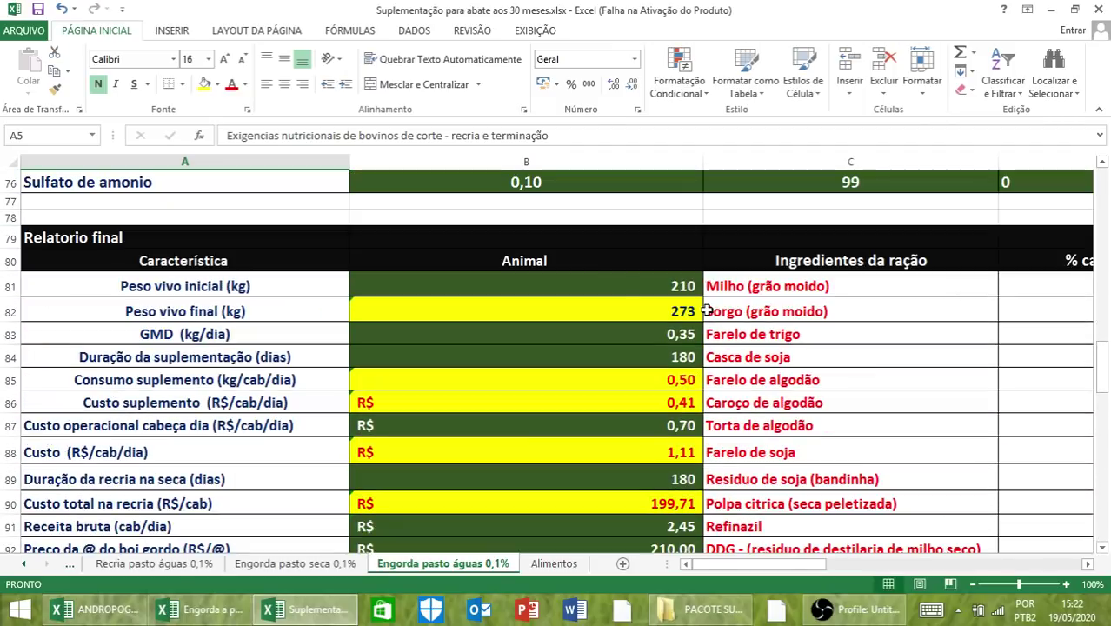
{"action": "scroll", "coordinate": [904, 476], "scroll_direction": "down", "scroll_amount": 2}
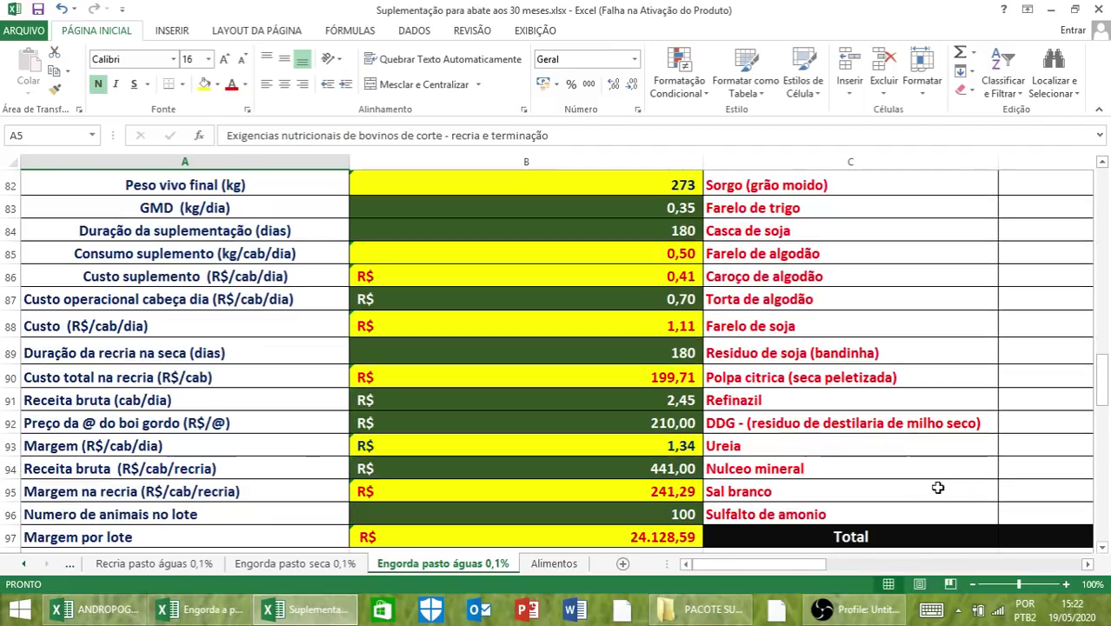
{"action": "left_click", "coordinate": [972, 584]}
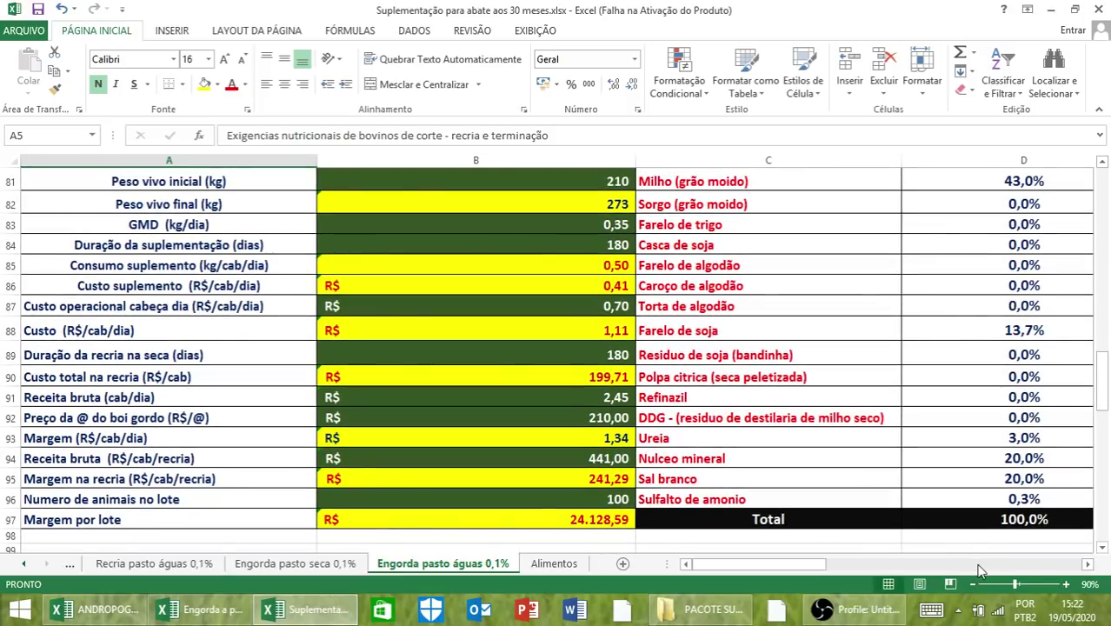
{"action": "left_click", "coordinate": [972, 584]}
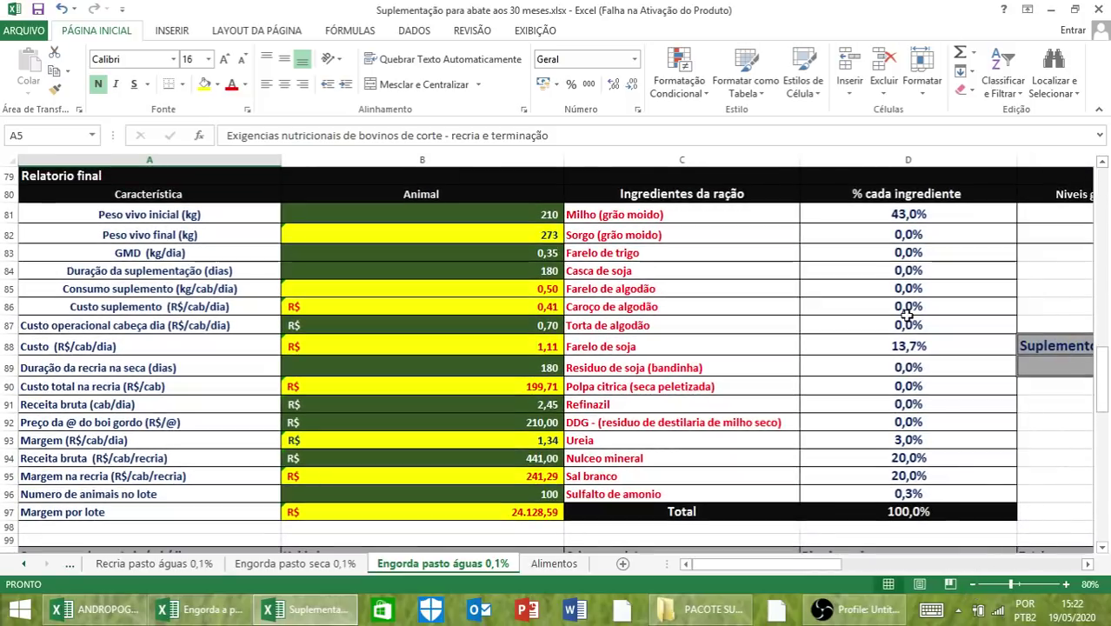
{"action": "left_click", "coordinate": [1089, 564]}
{"action": "left_click", "coordinate": [1089, 565]}
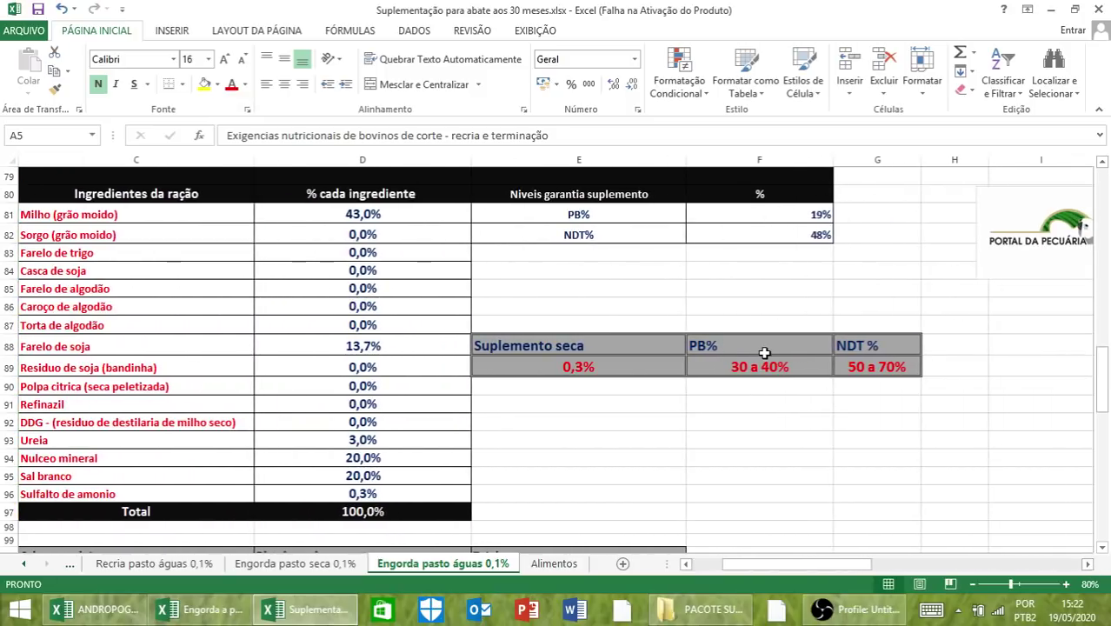
Step: Compare the rainy-season diet's supplied NDT and PB against requirements and the final report's supplement reference levels
{"action": "scroll", "coordinate": [675, 233], "scroll_direction": "up", "scroll_amount": 15}
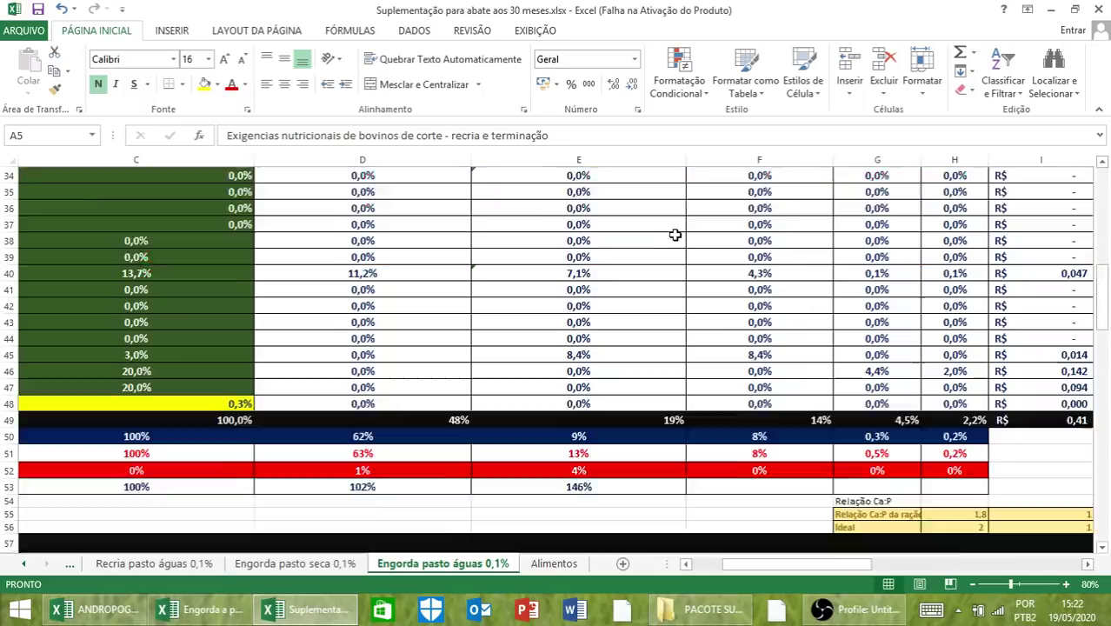
{"action": "scroll", "coordinate": [674, 234], "scroll_direction": "up", "scroll_amount": 1}
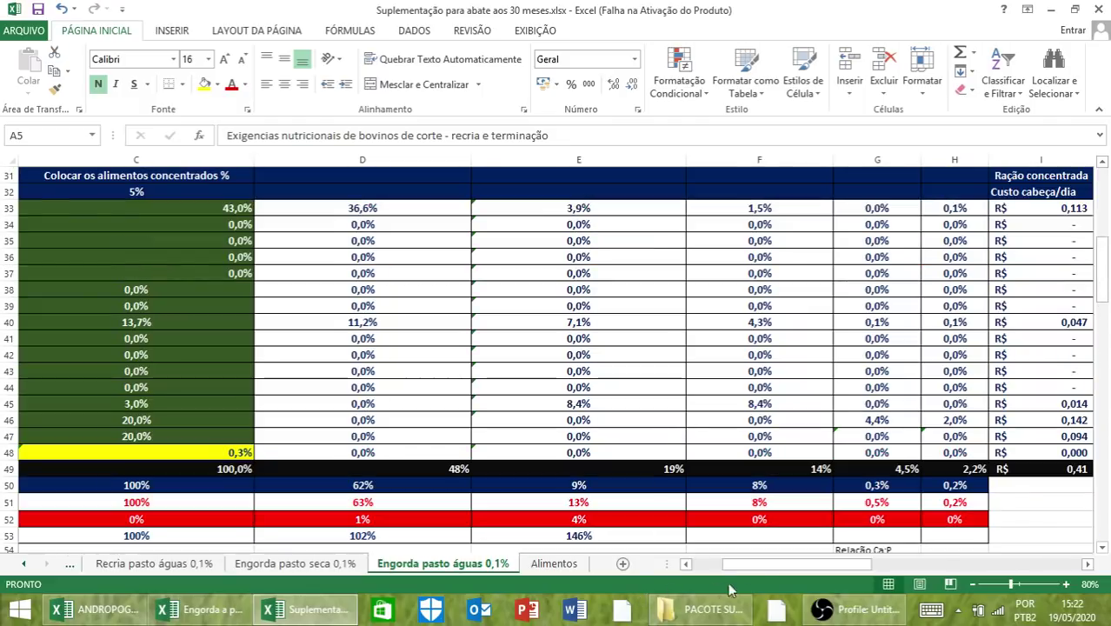
{"action": "left_click", "coordinate": [686, 563]}
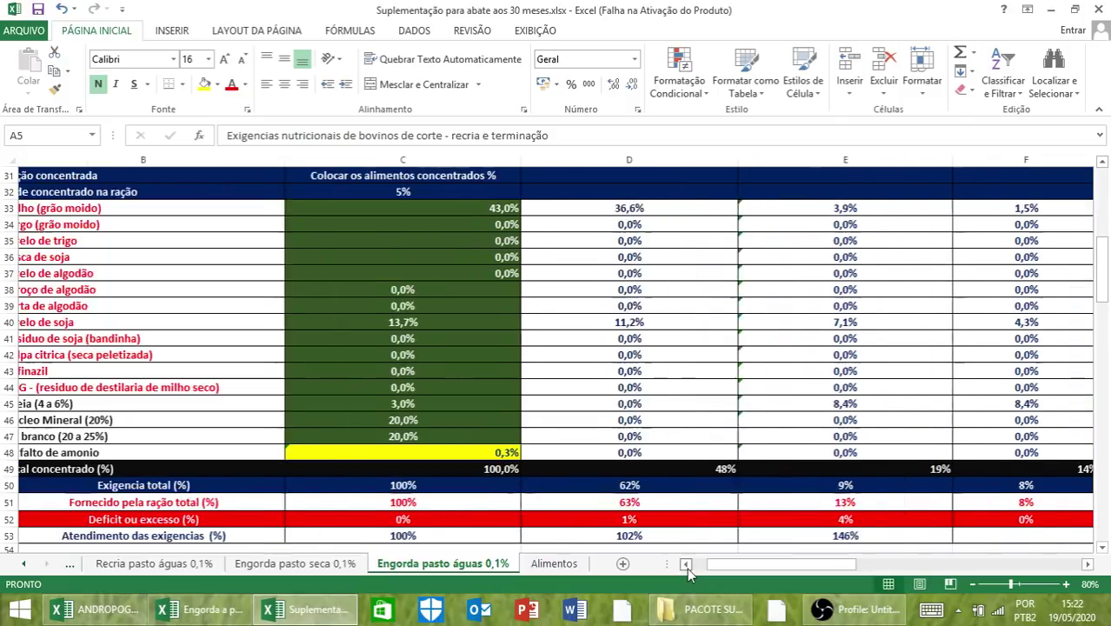
{"action": "scroll", "coordinate": [865, 518], "scroll_direction": "down", "scroll_amount": 2}
{"action": "scroll", "coordinate": [865, 518], "scroll_direction": "down", "scroll_amount": 12}
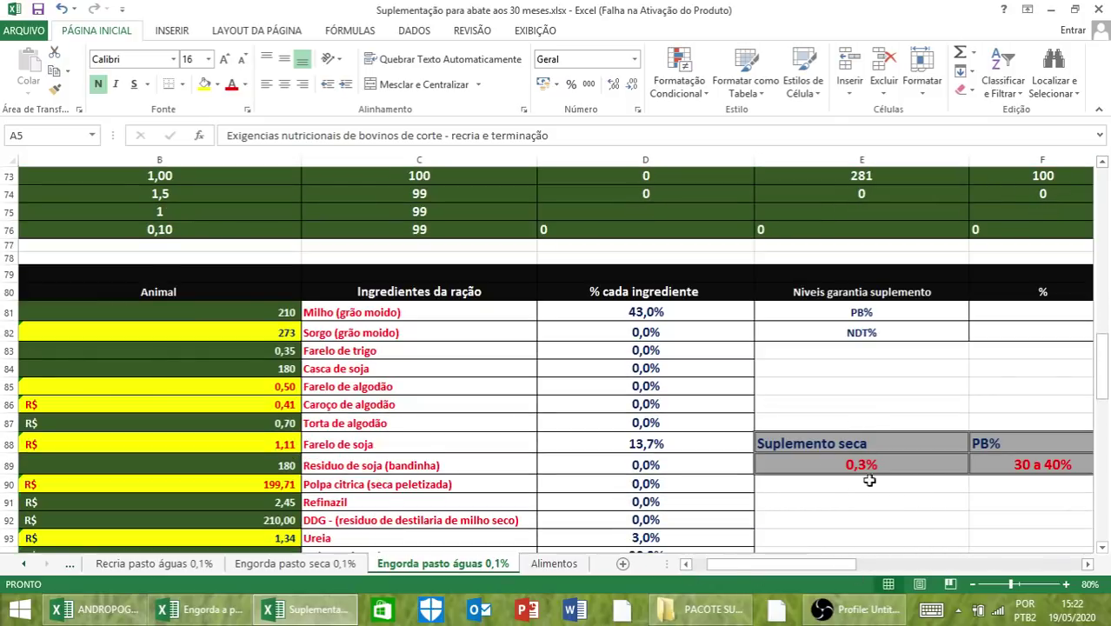
{"action": "scroll", "coordinate": [860, 483], "scroll_direction": "up", "scroll_amount": 11}
{"action": "scroll", "coordinate": [852, 483], "scroll_direction": "up", "scroll_amount": 8}
{"action": "scroll", "coordinate": [852, 483], "scroll_direction": "down", "scroll_amount": 3}
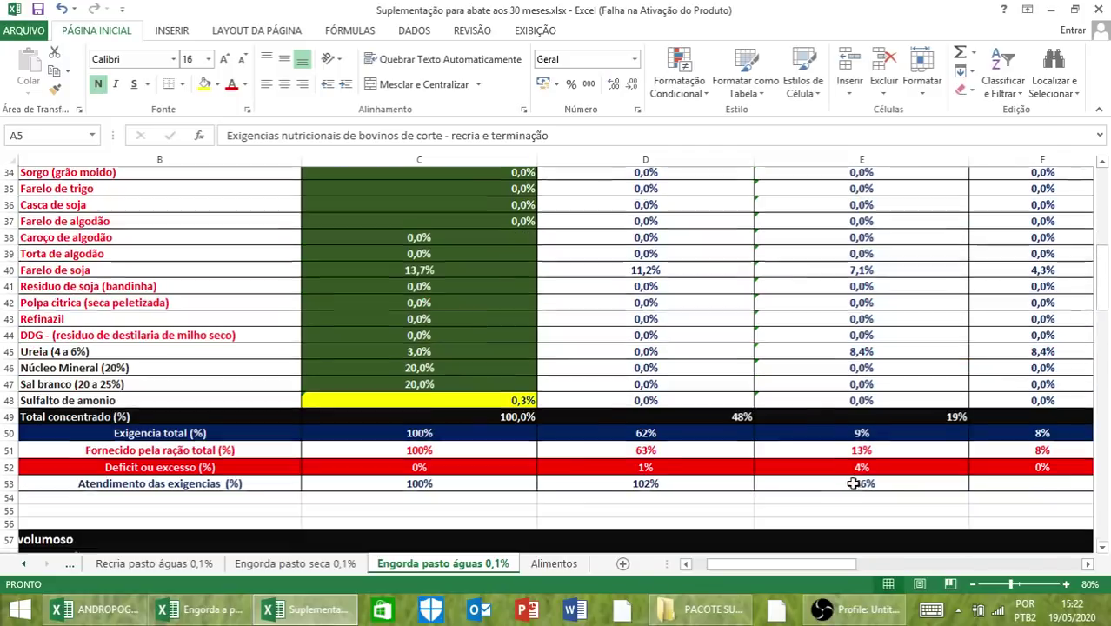
{"action": "scroll", "coordinate": [856, 495], "scroll_direction": "down", "scroll_amount": 10}
{"action": "scroll", "coordinate": [857, 513], "scroll_direction": "up", "scroll_amount": 4}
{"action": "scroll", "coordinate": [858, 513], "scroll_direction": "up", "scroll_amount": 9}
{"action": "scroll", "coordinate": [767, 491], "scroll_direction": "down", "scroll_amount": 4}
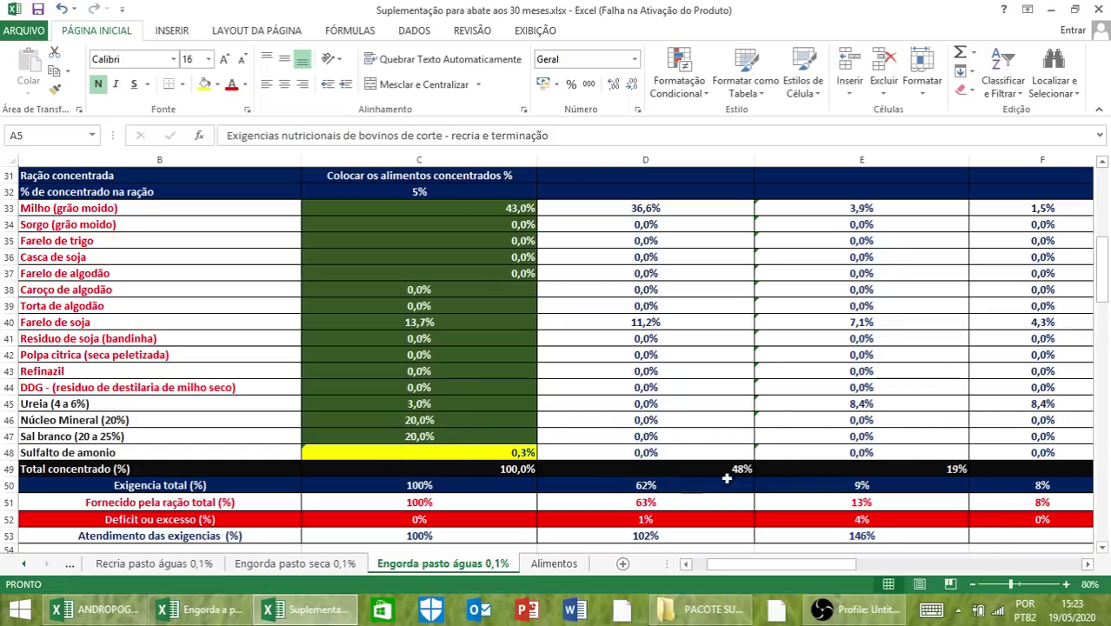
{"action": "scroll", "coordinate": [769, 510], "scroll_direction": "down", "scroll_amount": 13}
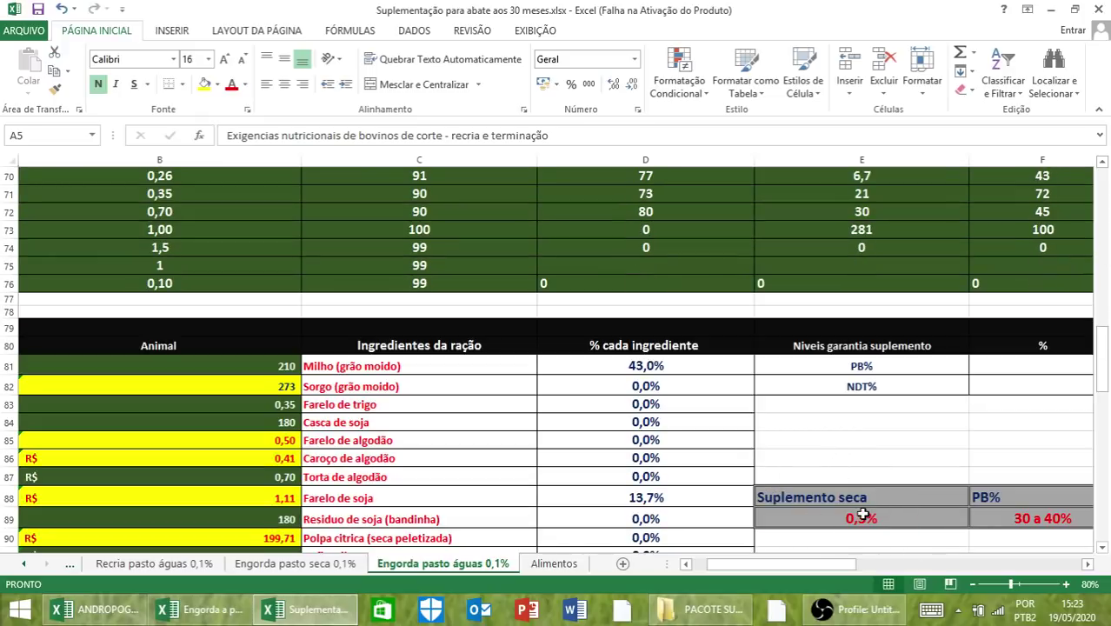
{"action": "scroll", "coordinate": [858, 514], "scroll_direction": "up", "scroll_amount": 10}
{"action": "scroll", "coordinate": [853, 515], "scroll_direction": "up", "scroll_amount": 2}
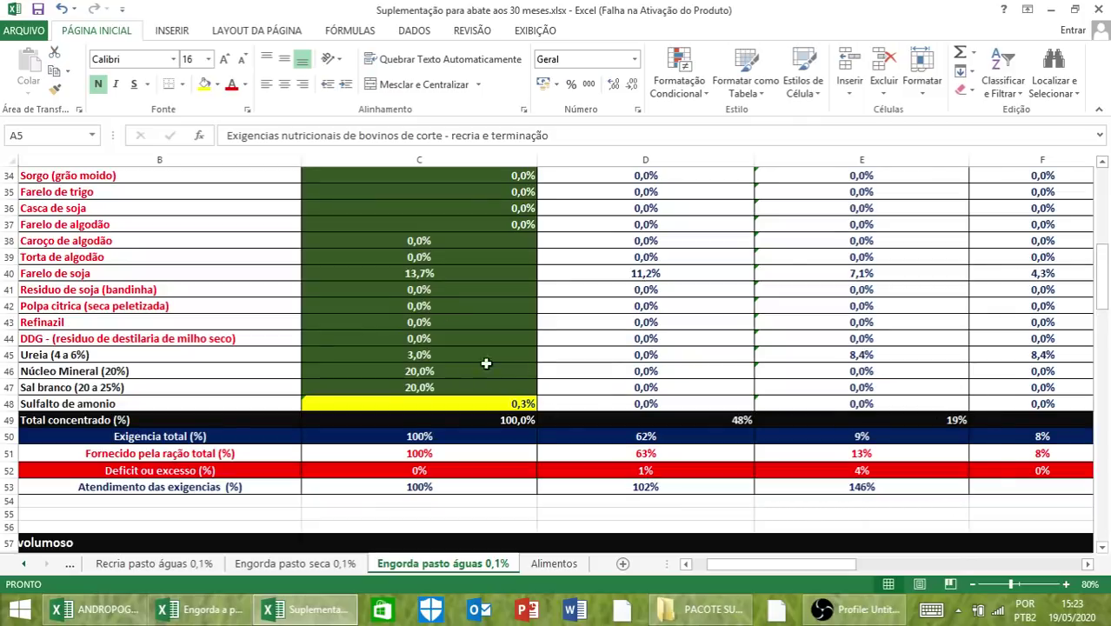
Step: Check the animals' weights and daily gain column in the requirements table of Engorda pasto águas 0,1%
{"action": "scroll", "coordinate": [533, 369], "scroll_direction": "up", "scroll_amount": 10}
{"action": "scroll", "coordinate": [534, 369], "scroll_direction": "up", "scroll_amount": 1}
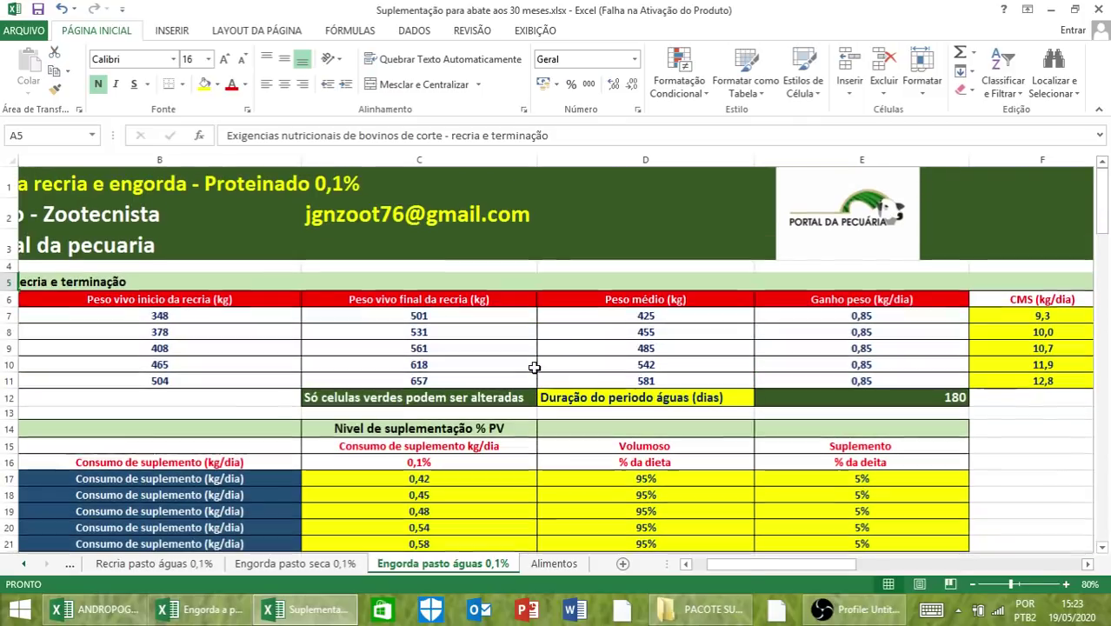
{"action": "left_click", "coordinate": [821, 335]}
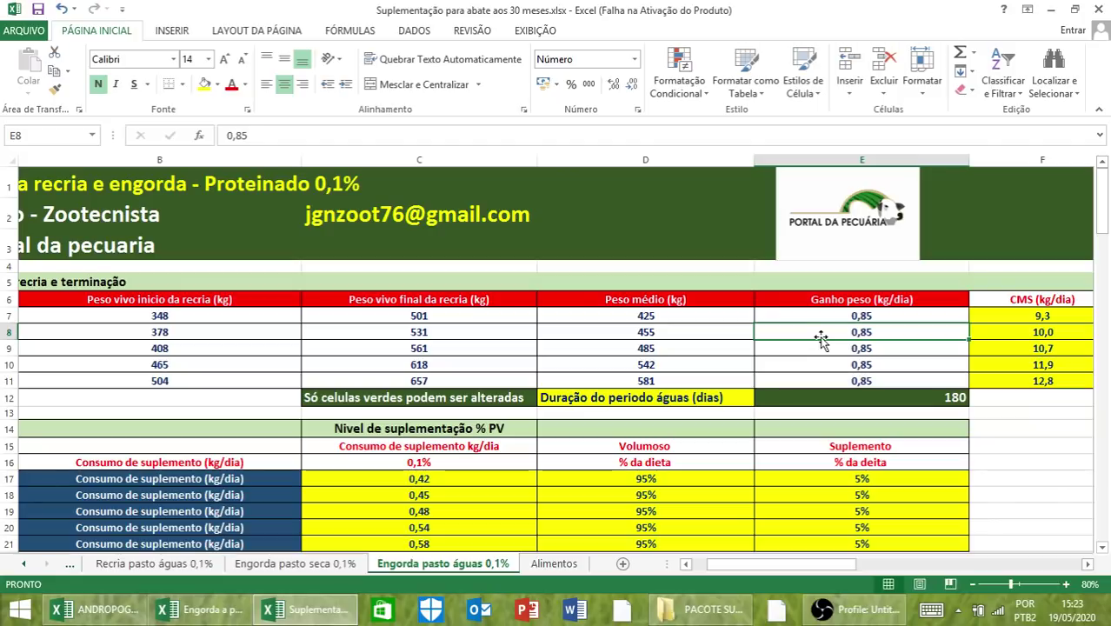
{"action": "key", "text": "Up"}
{"action": "key", "text": "Up"}
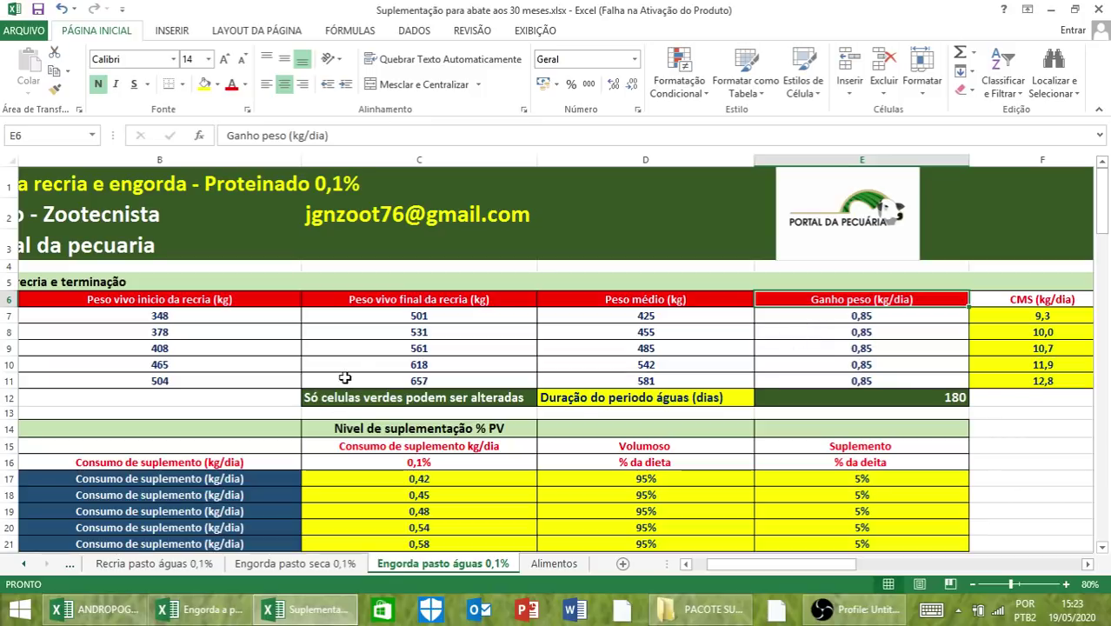
Step: Review the starting and final weights and supplement intake on Recria pasto águas 0,1% and save the workbook
{"action": "left_click", "coordinate": [171, 565]}
{"action": "scroll", "coordinate": [680, 473], "scroll_direction": "down", "scroll_amount": 2}
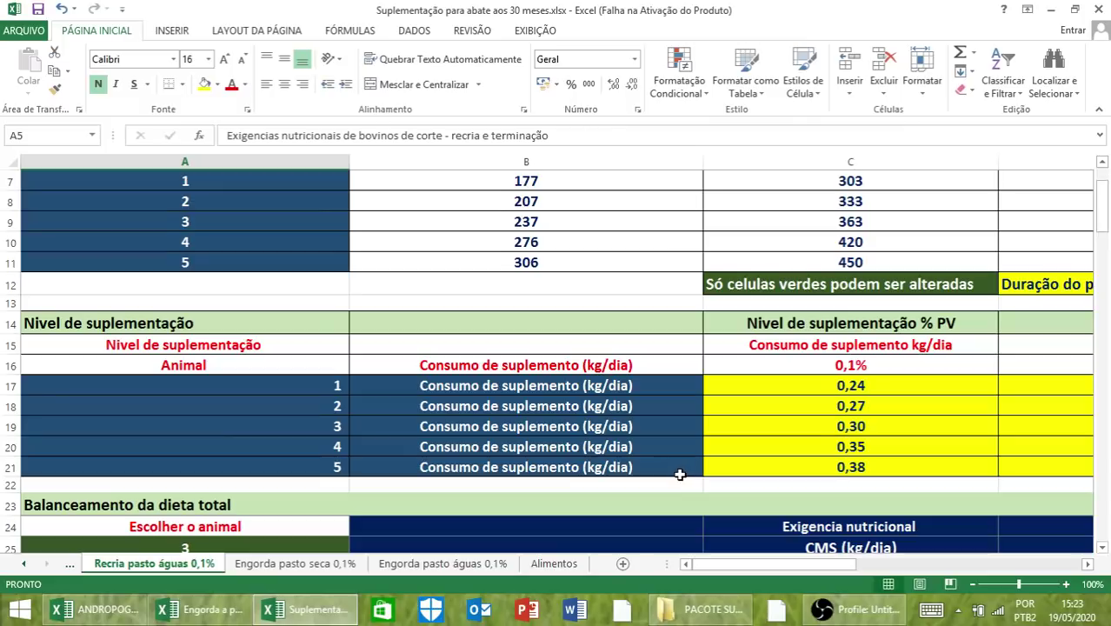
{"action": "scroll", "coordinate": [573, 436], "scroll_direction": "up", "scroll_amount": 2}
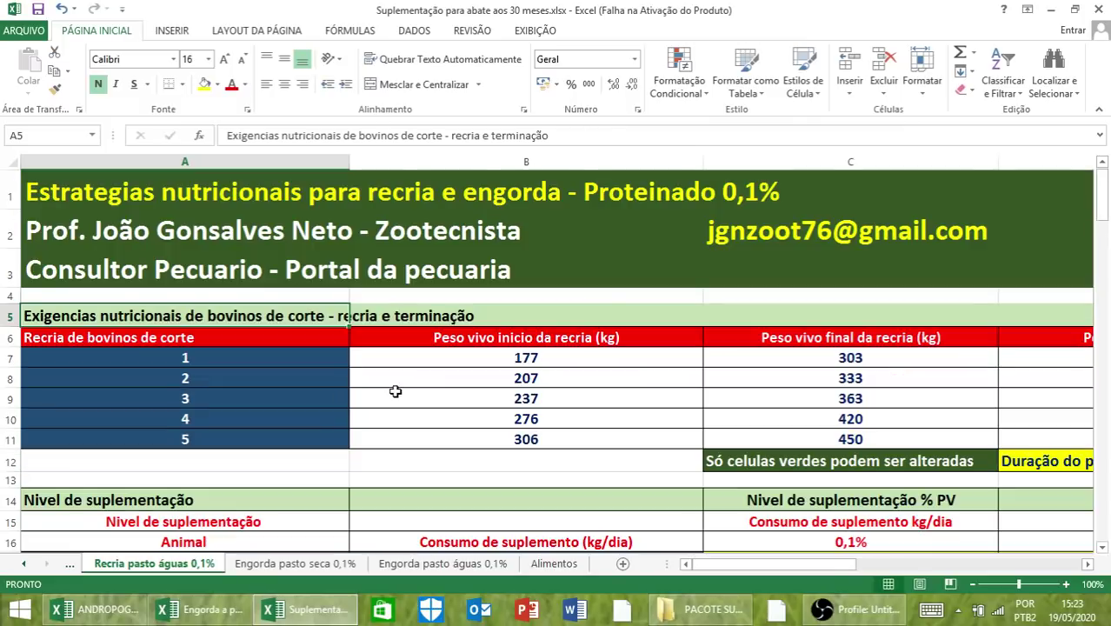
{"action": "left_click", "coordinate": [38, 10]}
Step: Recheck the total arroba gains and the months per phase on Engorda pasto águas 0,1%
{"action": "left_click", "coordinate": [444, 566]}
{"action": "left_click", "coordinate": [1021, 566]}
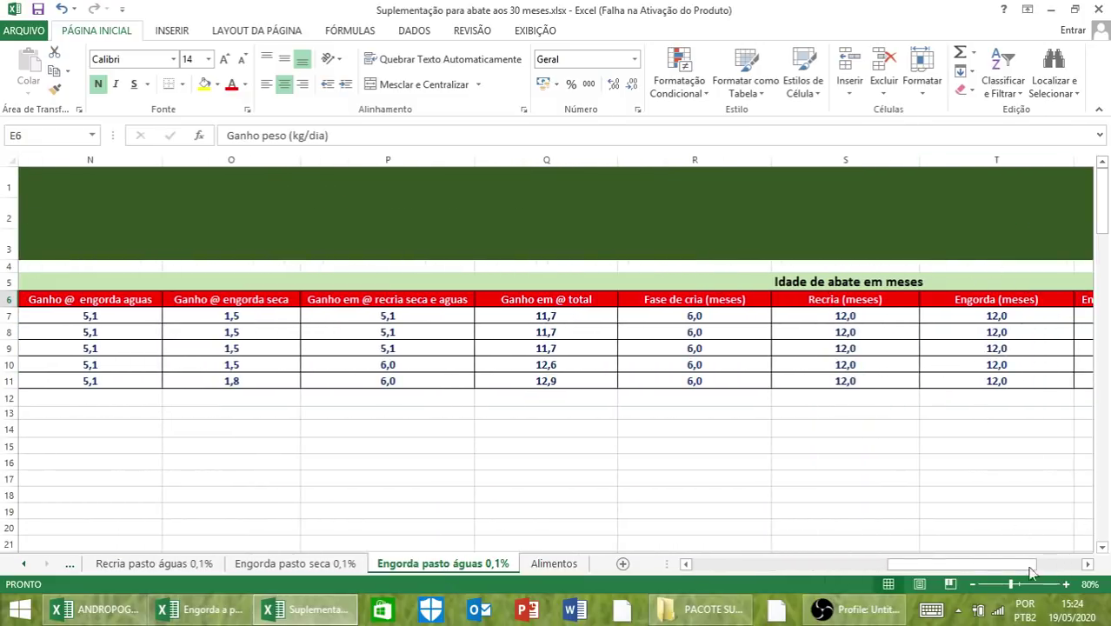
{"action": "left_click", "coordinate": [711, 567]}
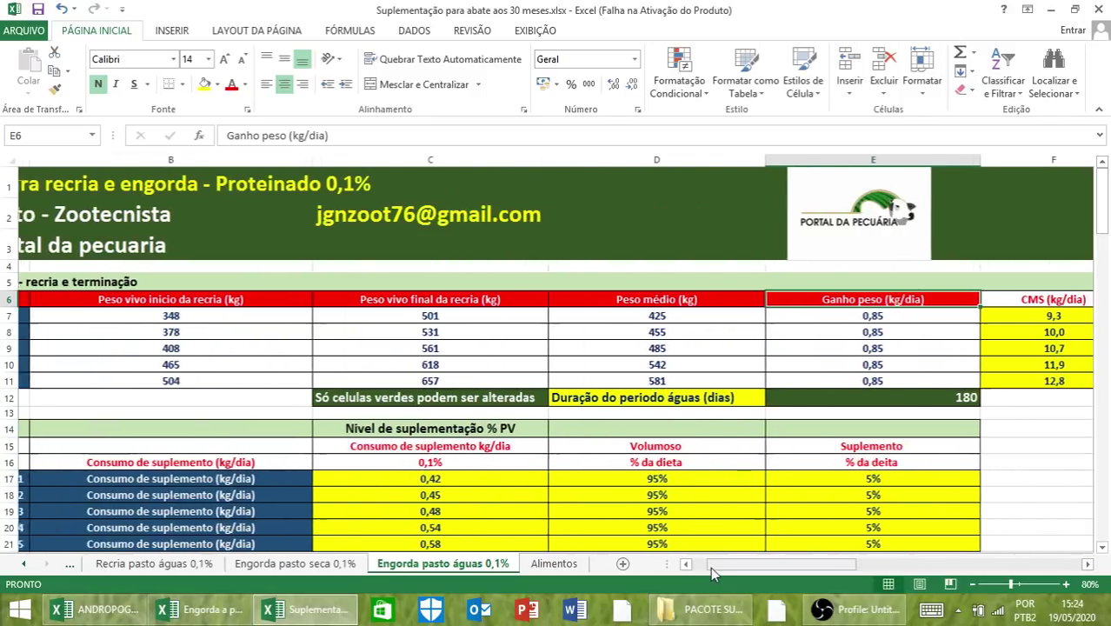
Step: Show the Capa cover sheet, open Recria pasto seca 0,1% and select the empty header cell C3
{"action": "left_click", "coordinate": [24, 563]}
{"action": "left_click", "coordinate": [24, 563]}
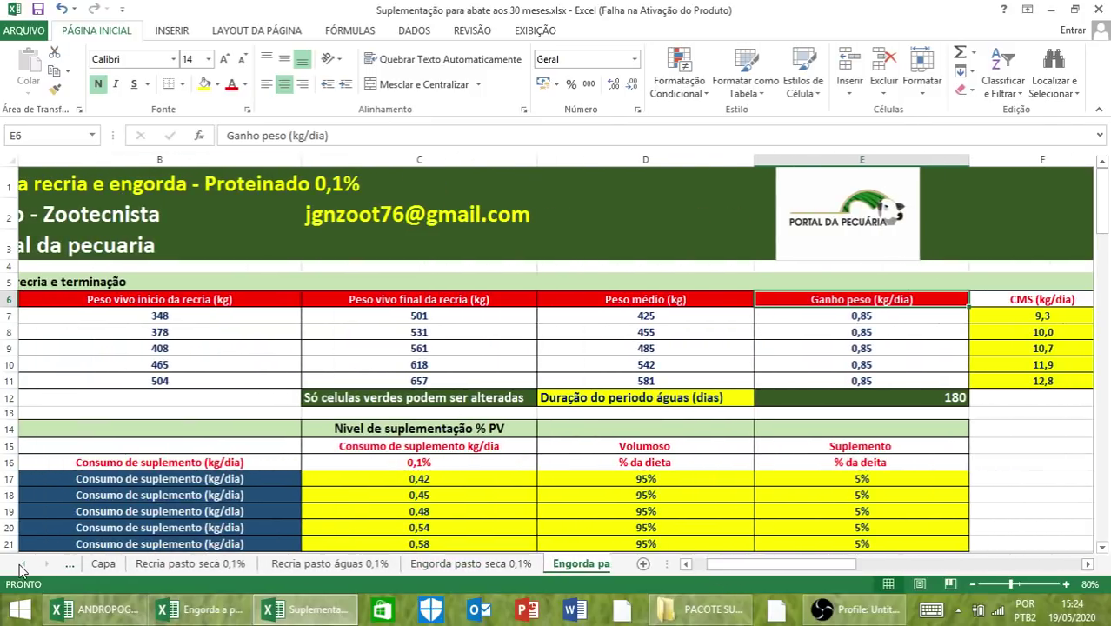
{"action": "left_click", "coordinate": [103, 563]}
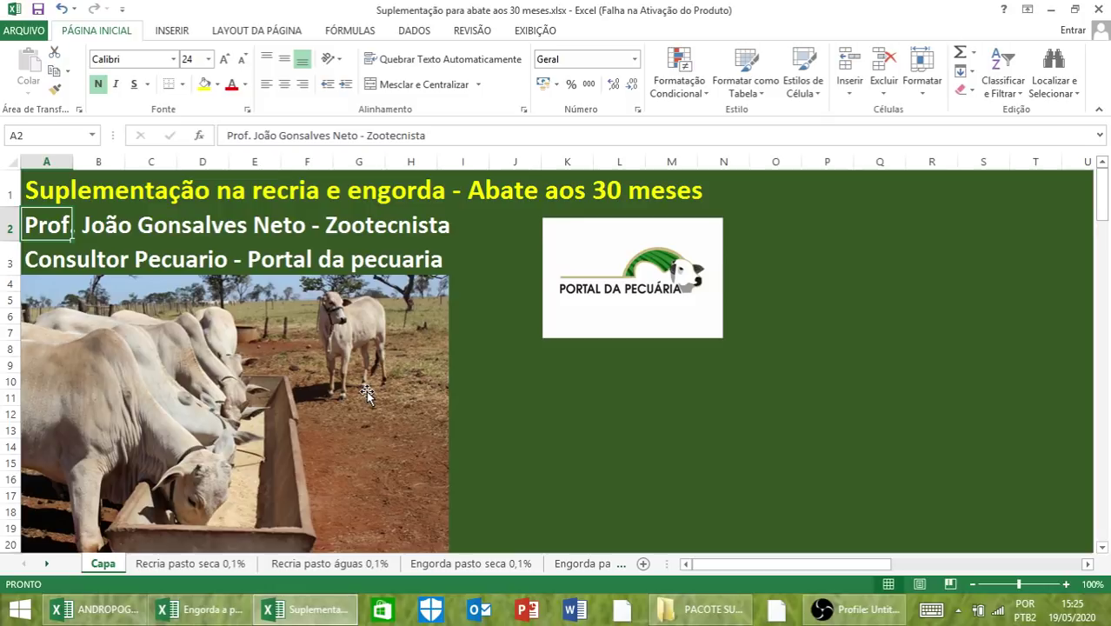
{"action": "left_click", "coordinate": [236, 566]}
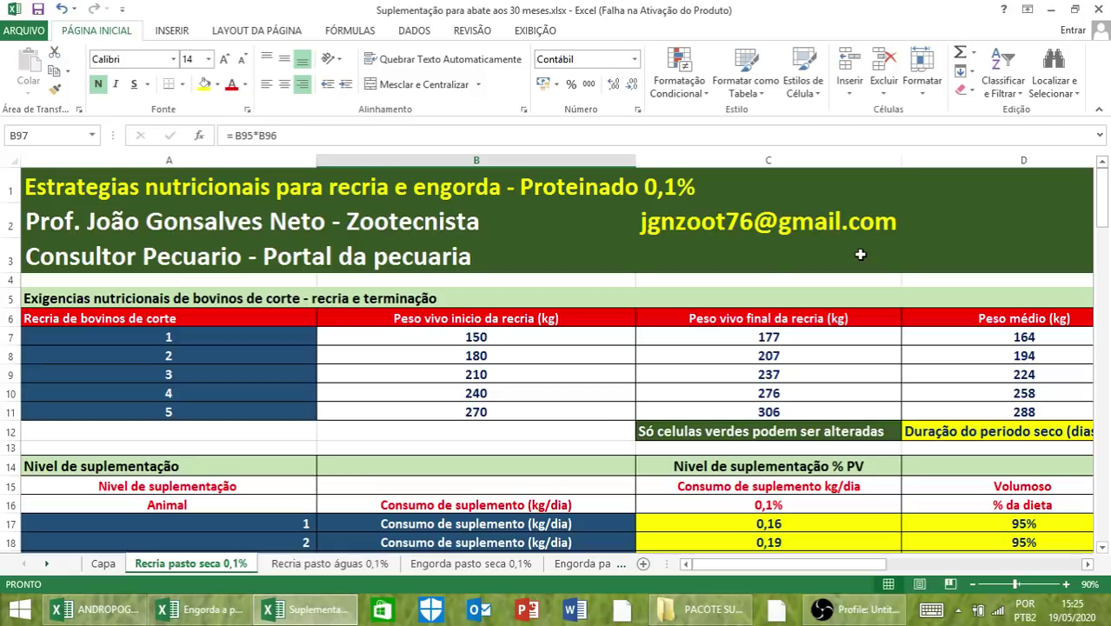
{"action": "left_click", "coordinate": [687, 260]}
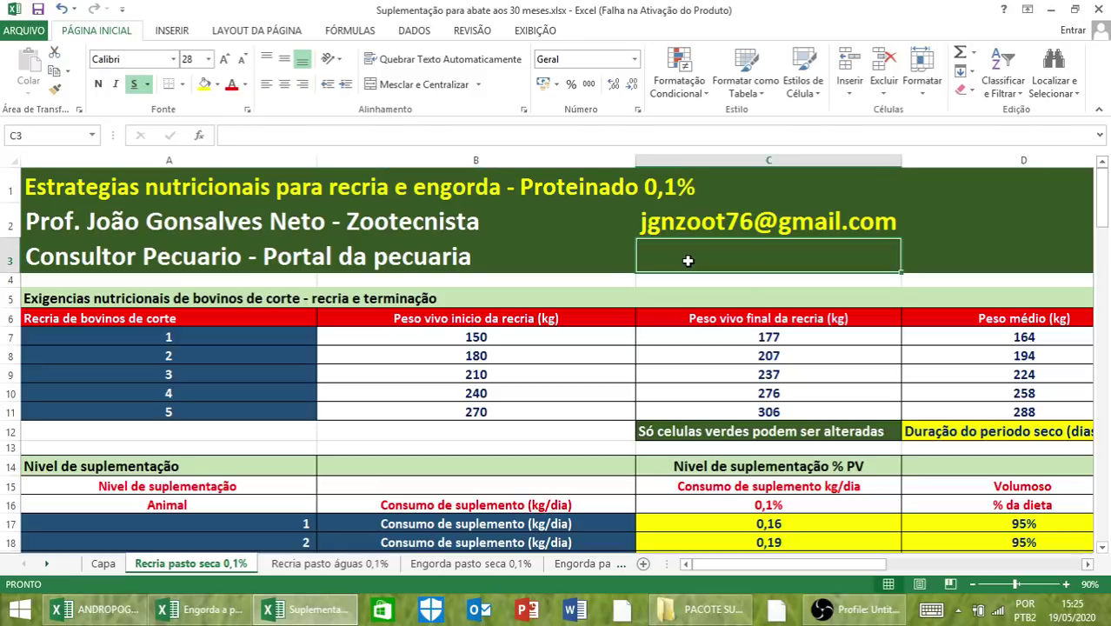